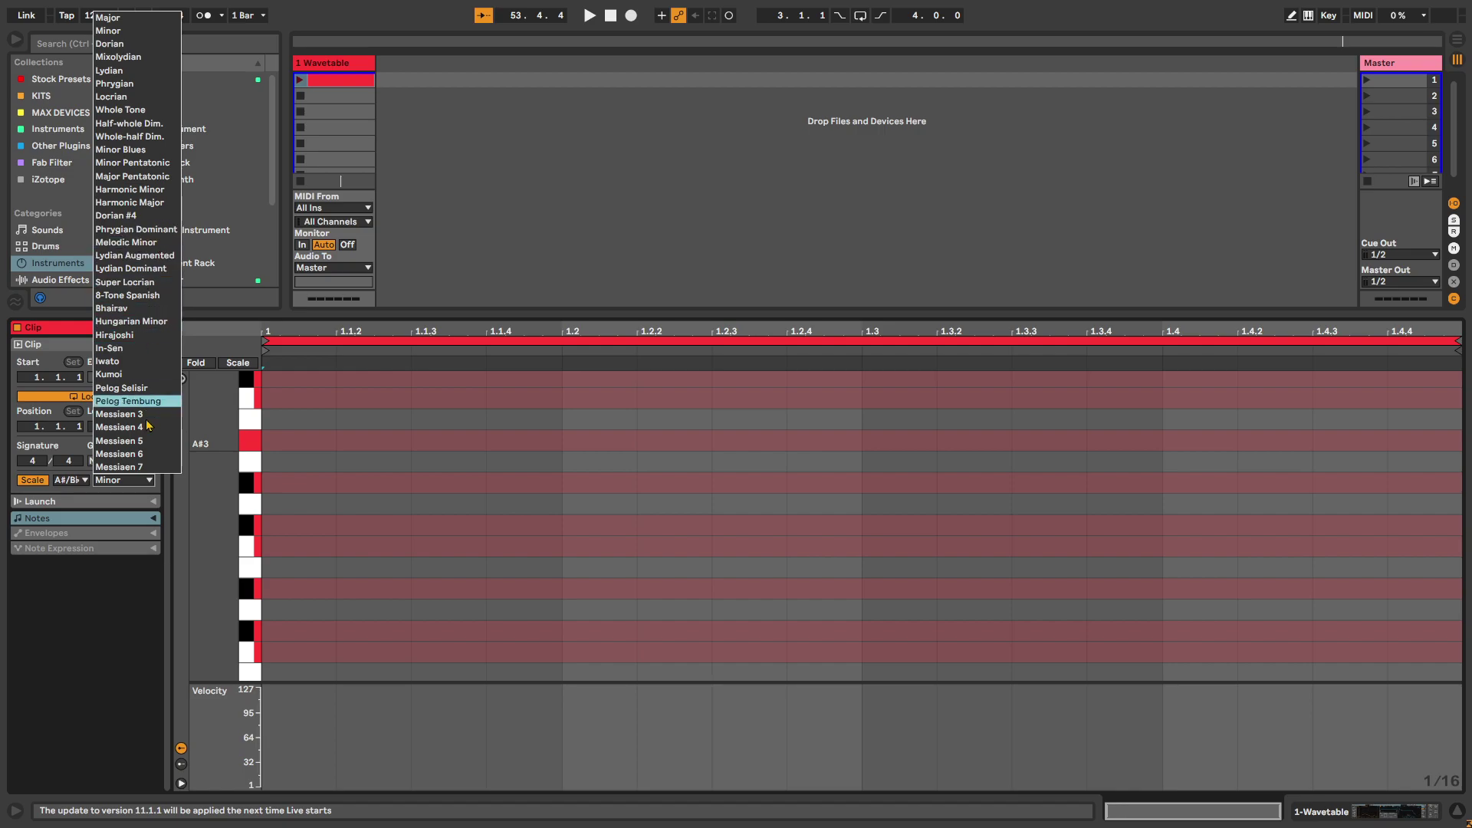
- Set the clip's scale to Minor, add an A#3 note at the start of bar 1 and launch the clip
left_click(135, 32)
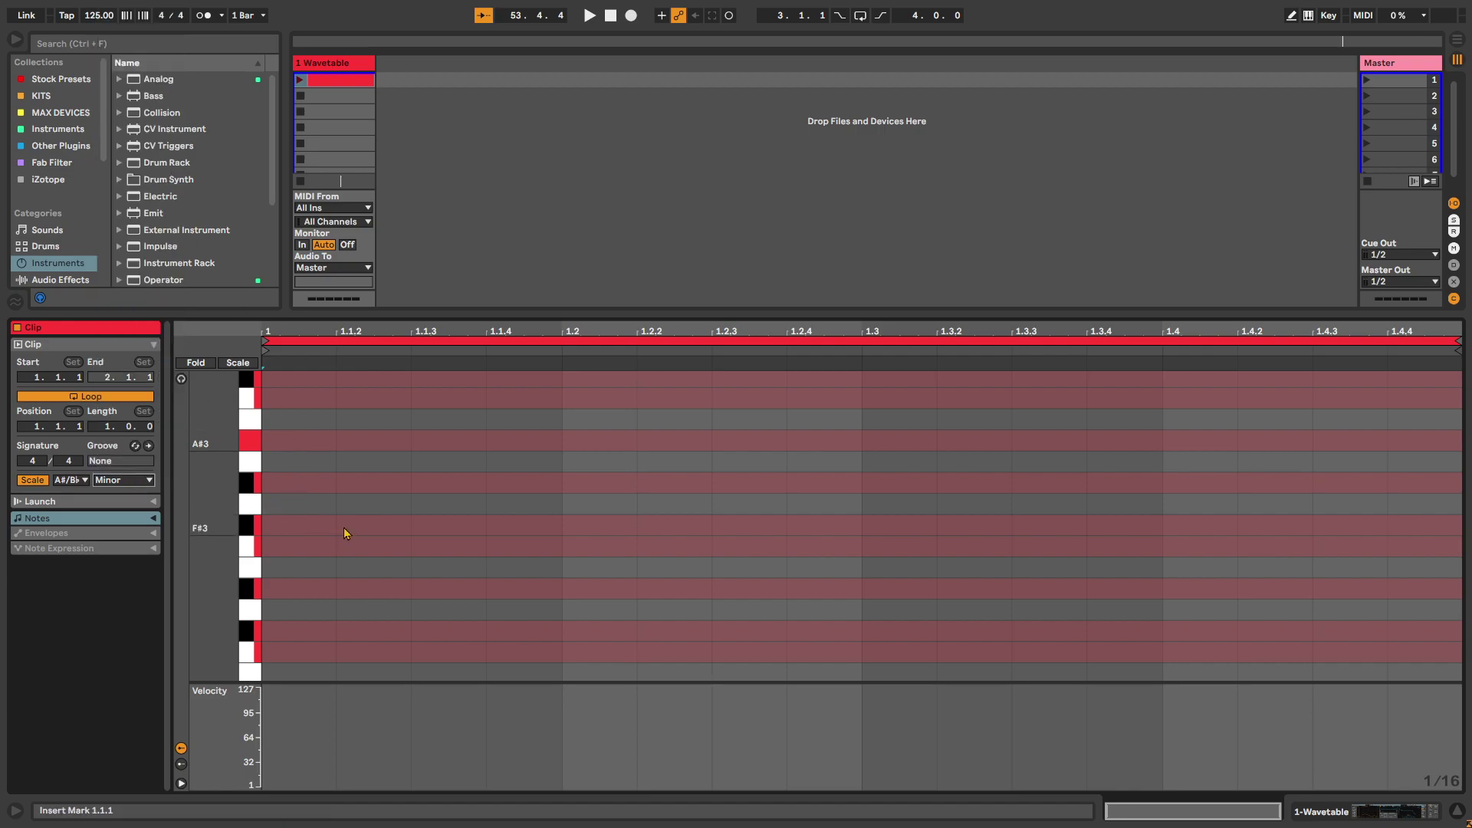
double_click(304, 440)
left_click(300, 80)
scroll(348, 471, "up", 2)
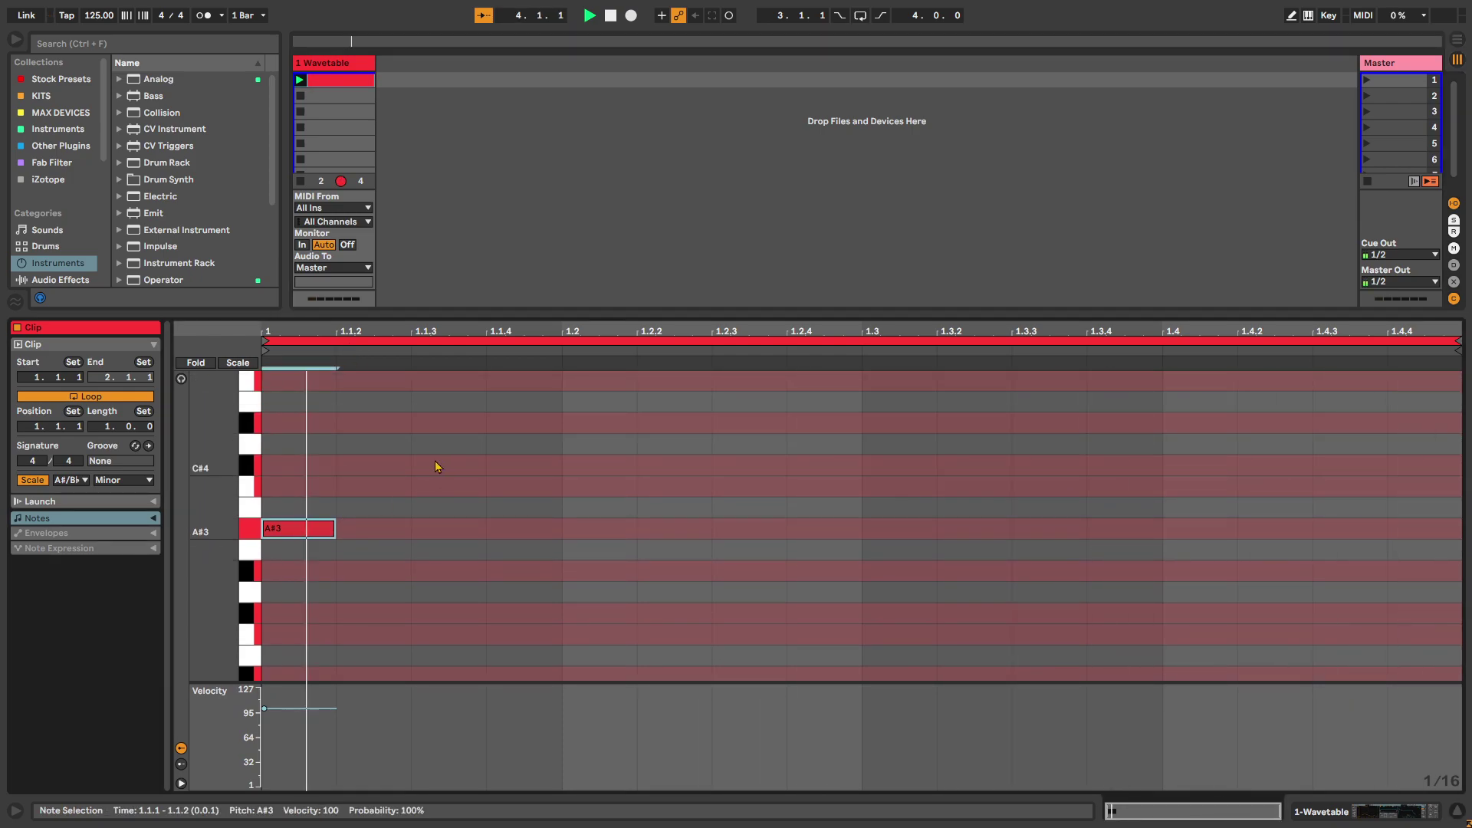
- Stack C#4 and E#4 notes above the A#3 at the start of the clip
double_click(279, 467)
scroll(278, 472, "up", 2)
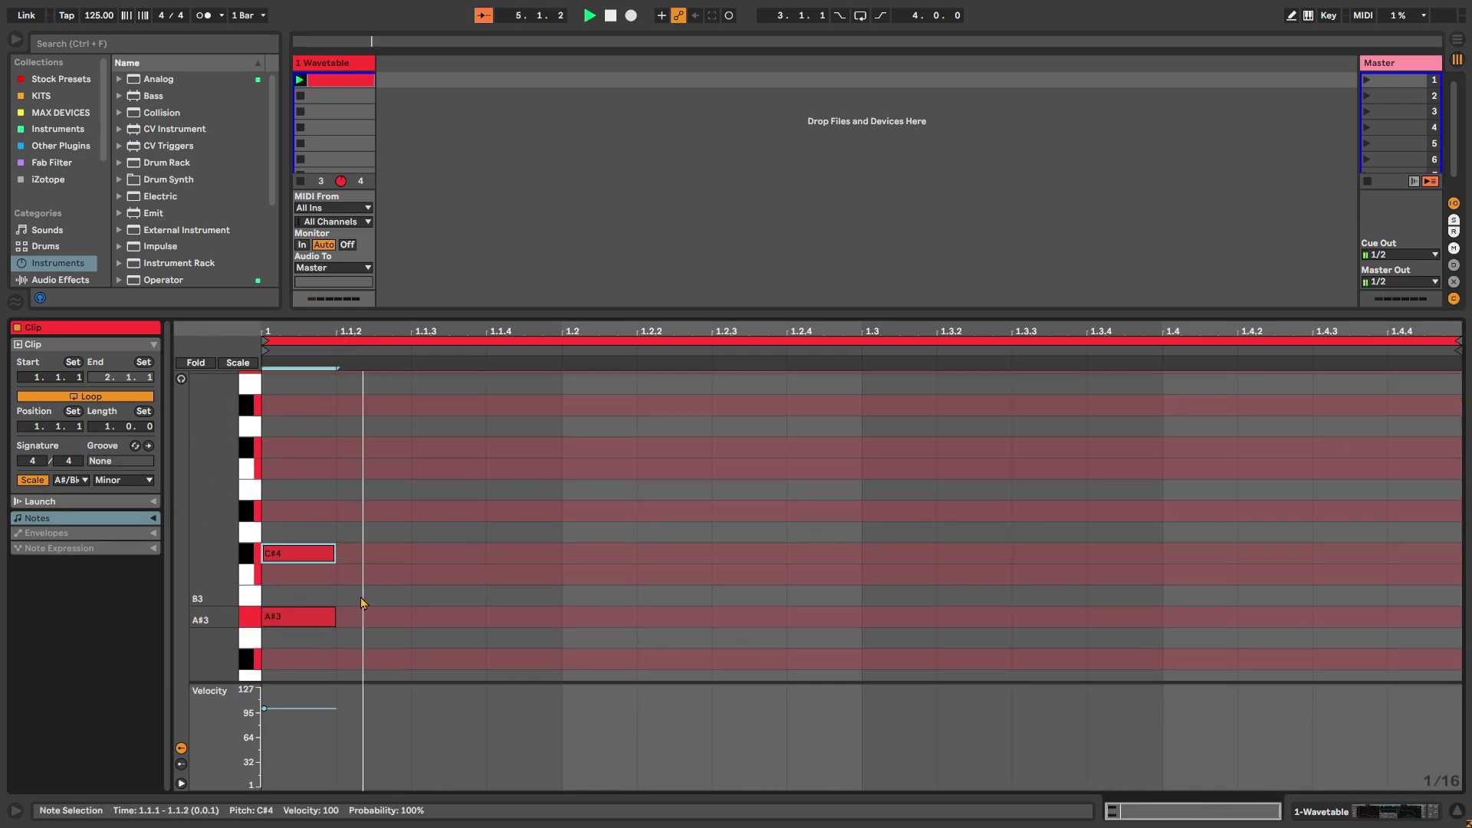
scroll(354, 591, "up", 1)
double_click(279, 488)
- Select all three chord notes and transpose them down one octave to A#2, C#3 and E#3
scroll(387, 634, "down", 3)
scroll(388, 620, "up", 1)
left_click_drag(315, 393, 292, 622)
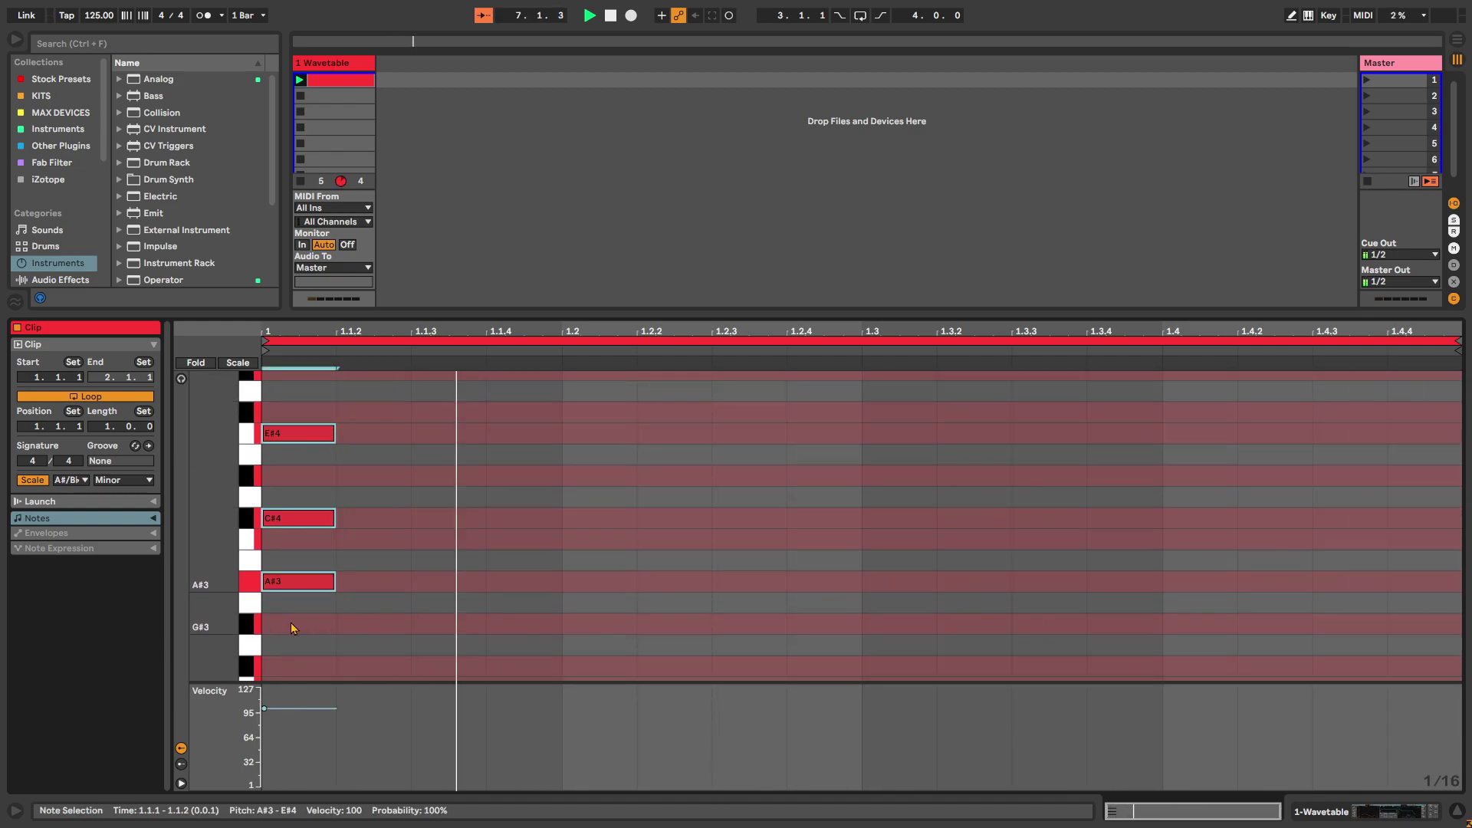
key("shift+Down")
scroll(303, 624, "down", 2)
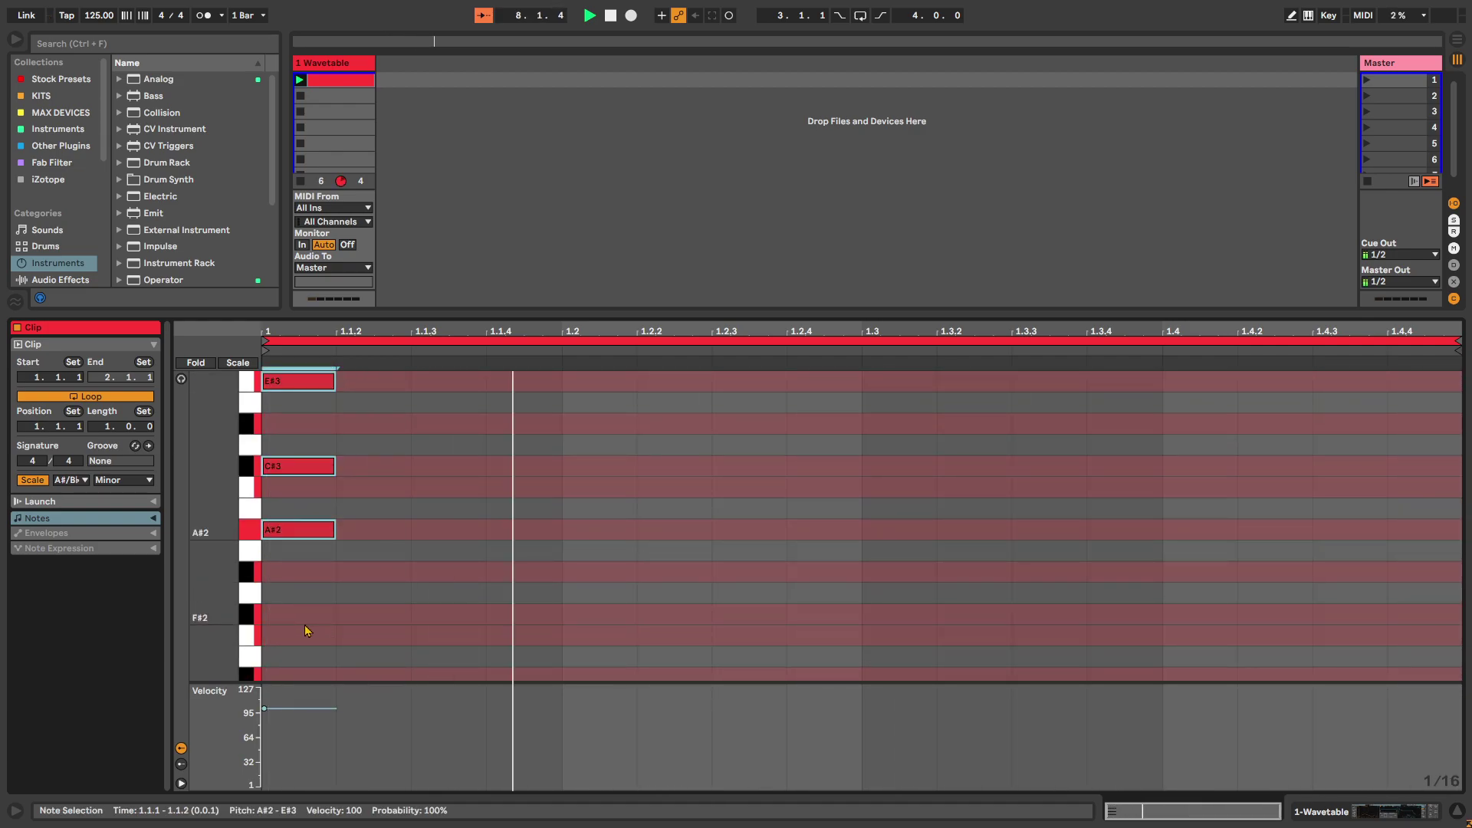
key("shift+Down")
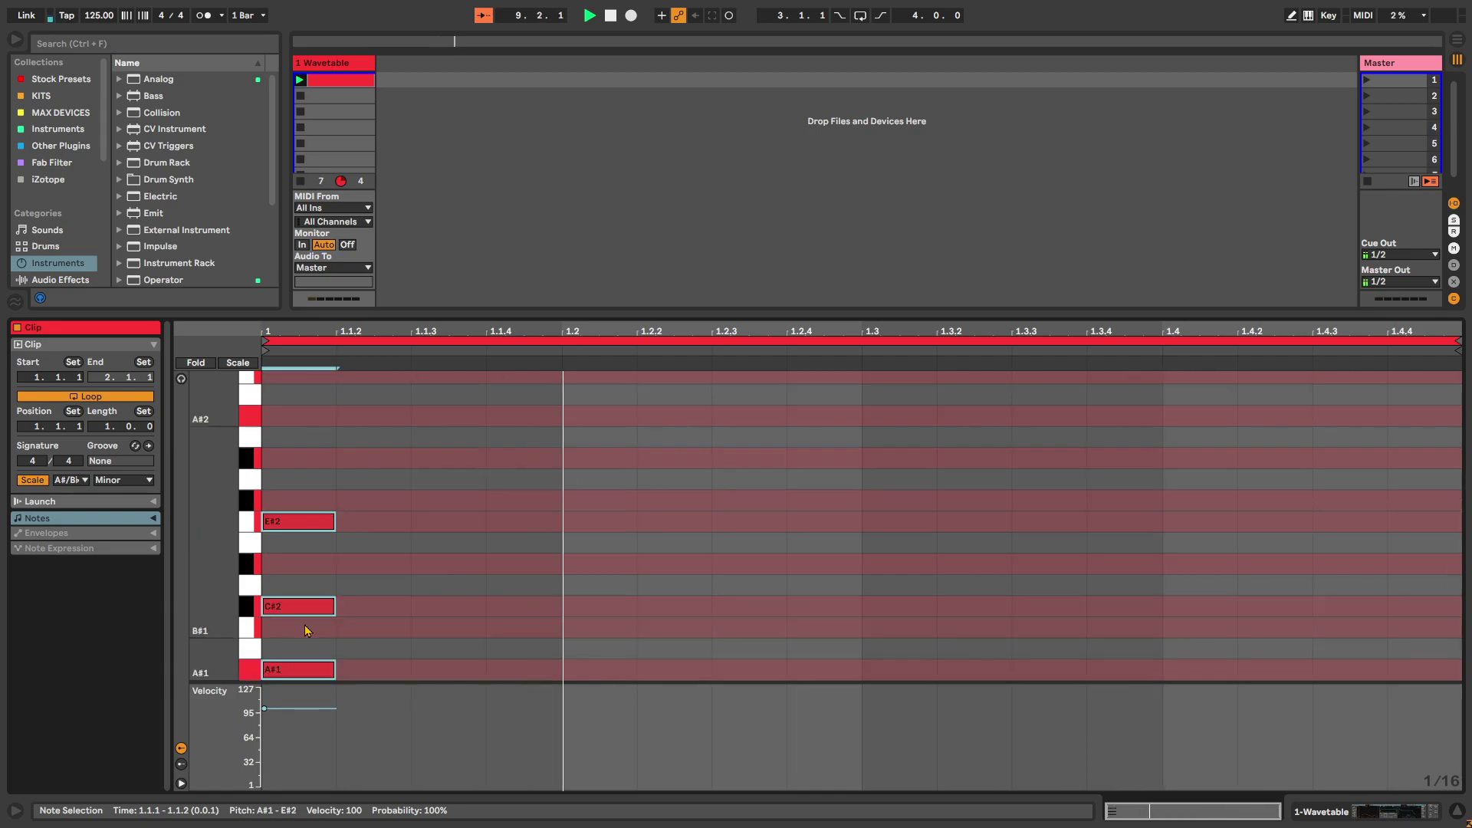
key("shift+Up")
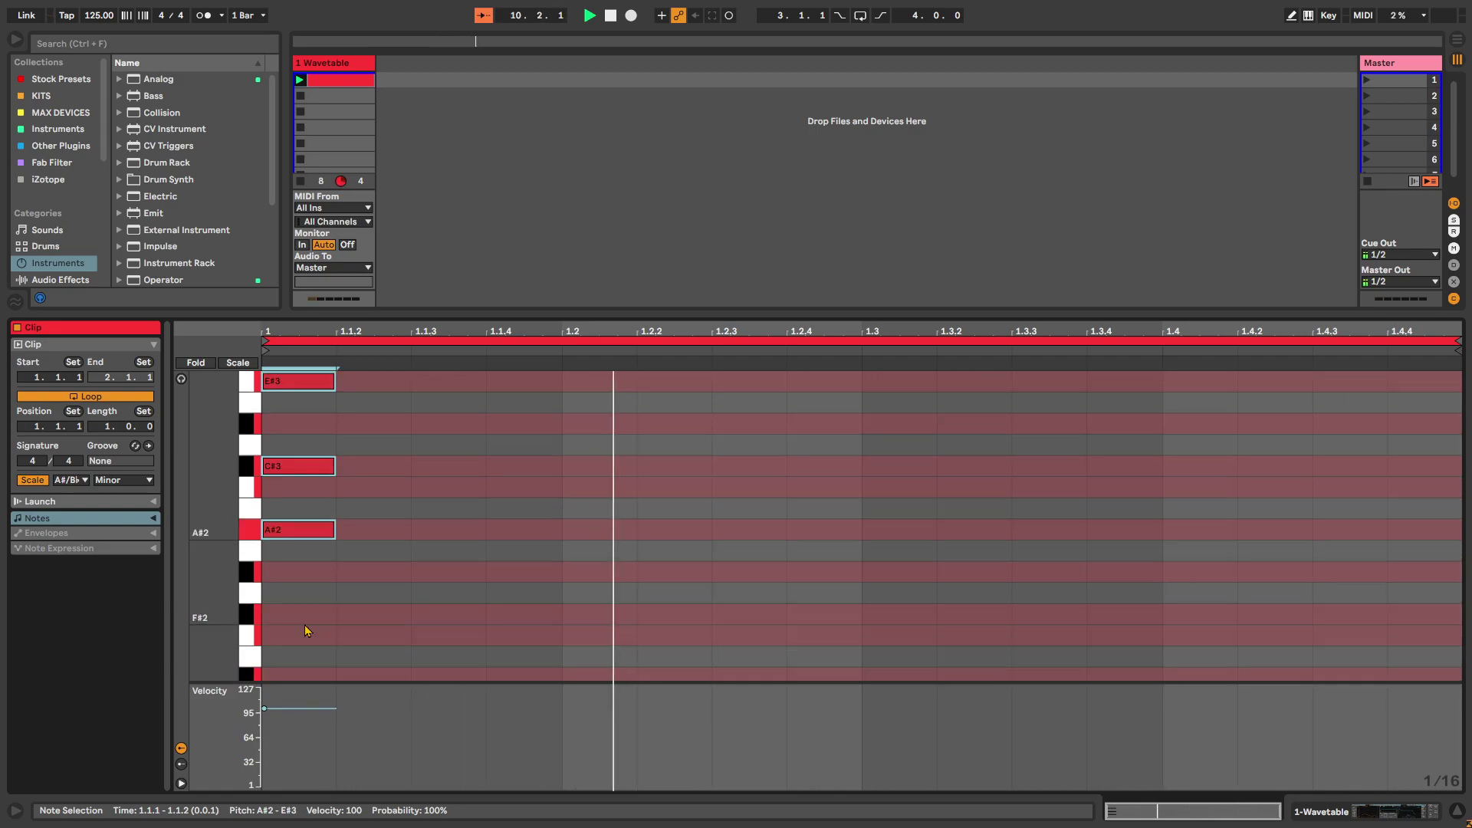
scroll(315, 595, "up", 3)
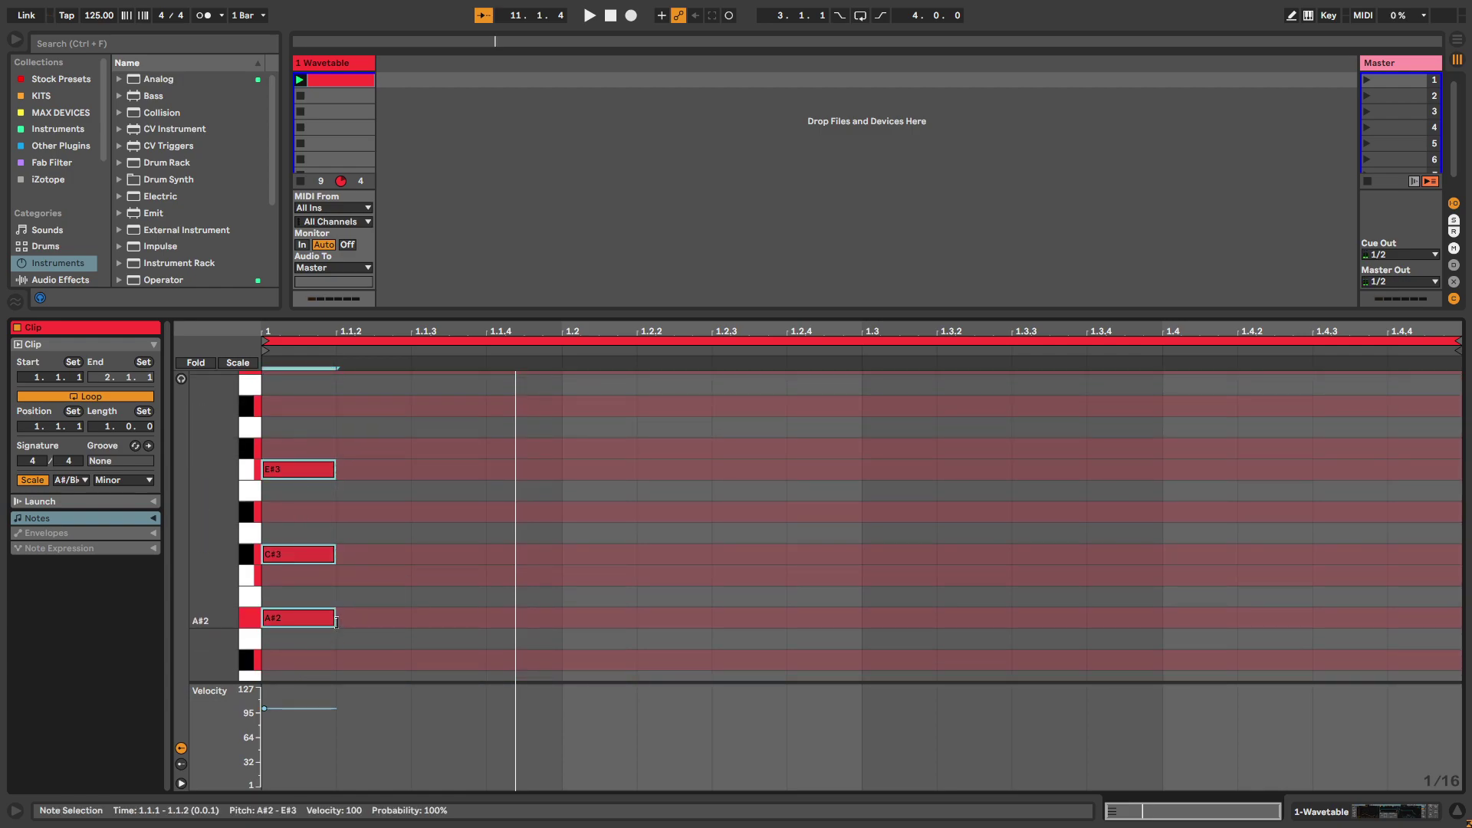
- Set the clip's loop length to 2 bars
left_click(109, 430)
type("2")
key("Return")
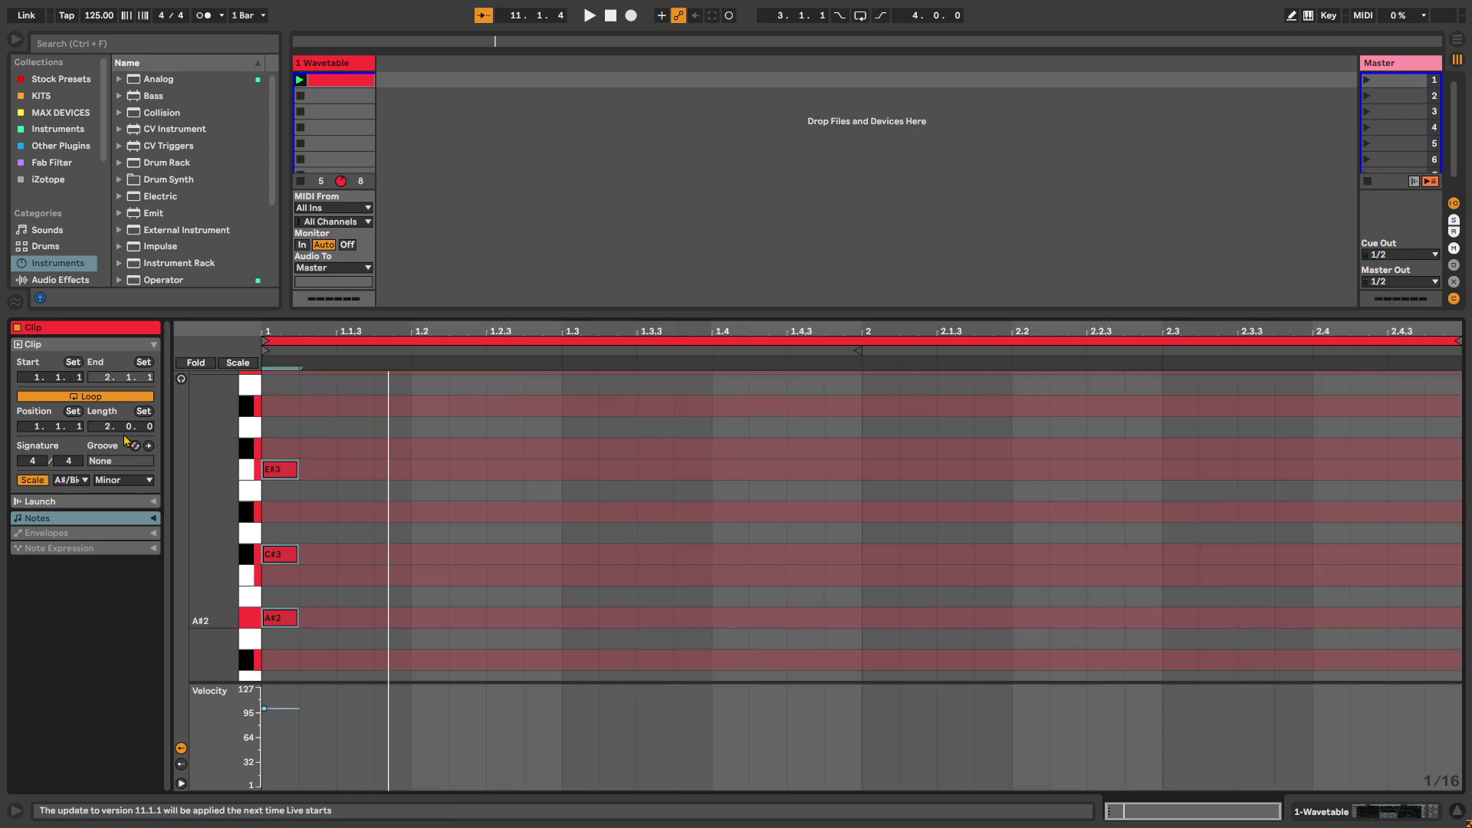
- Select the three chord notes and lengthen them together to about five sixteenths
left_click_drag(299, 441, 307, 606)
left_click(285, 625, "shift")
key("shift+Right")
key("shift+Right")
key("shift+Right")
key("shift+Right")
key("shift+Right")
key("shift+Right")
key("shift+Right")
key("shift+Right")
key("shift+Right")
key("shift+Right")
key("shift+Right")
key("shift+Right")
key("shift+Right")
key("shift+Right")
key("shift+Right")
key("shift+Right")
key("shift+Right")
key("shift+Right")
key("shift+Right")
key("shift+Right")
key("shift+Right")
key("shift+Right")
key("shift+Right")
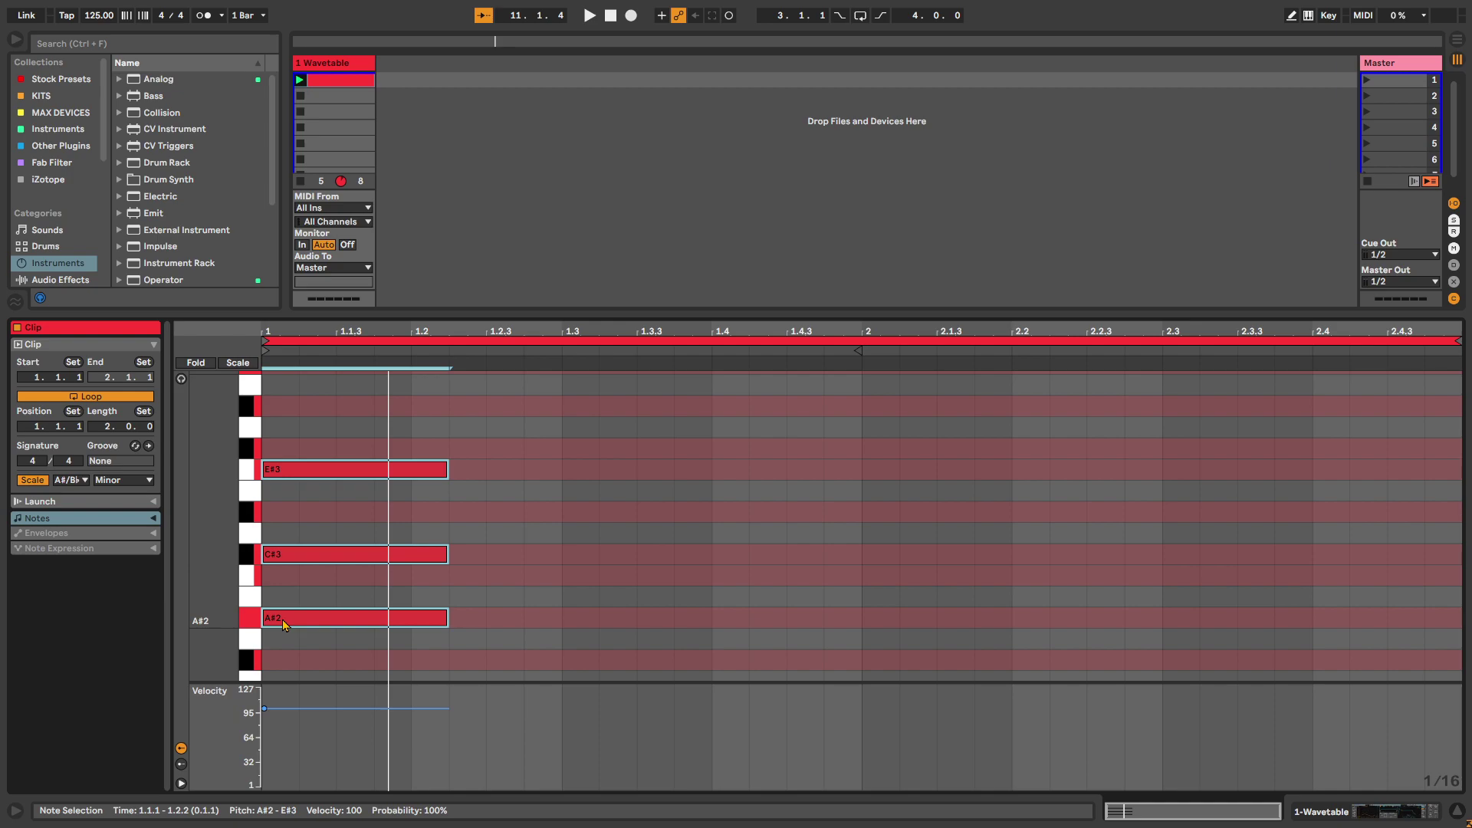
- Transpose the chord down an octave to A#1, C#2 and E#2 and extend it to fill the two-bar loop
key("shift+Down")
key("shift+Right")
key("shift+Right")
key("shift+Right")
key("shift+Right")
key("shift+Right")
key("shift+Right")
key("shift+Right")
key("shift+Right")
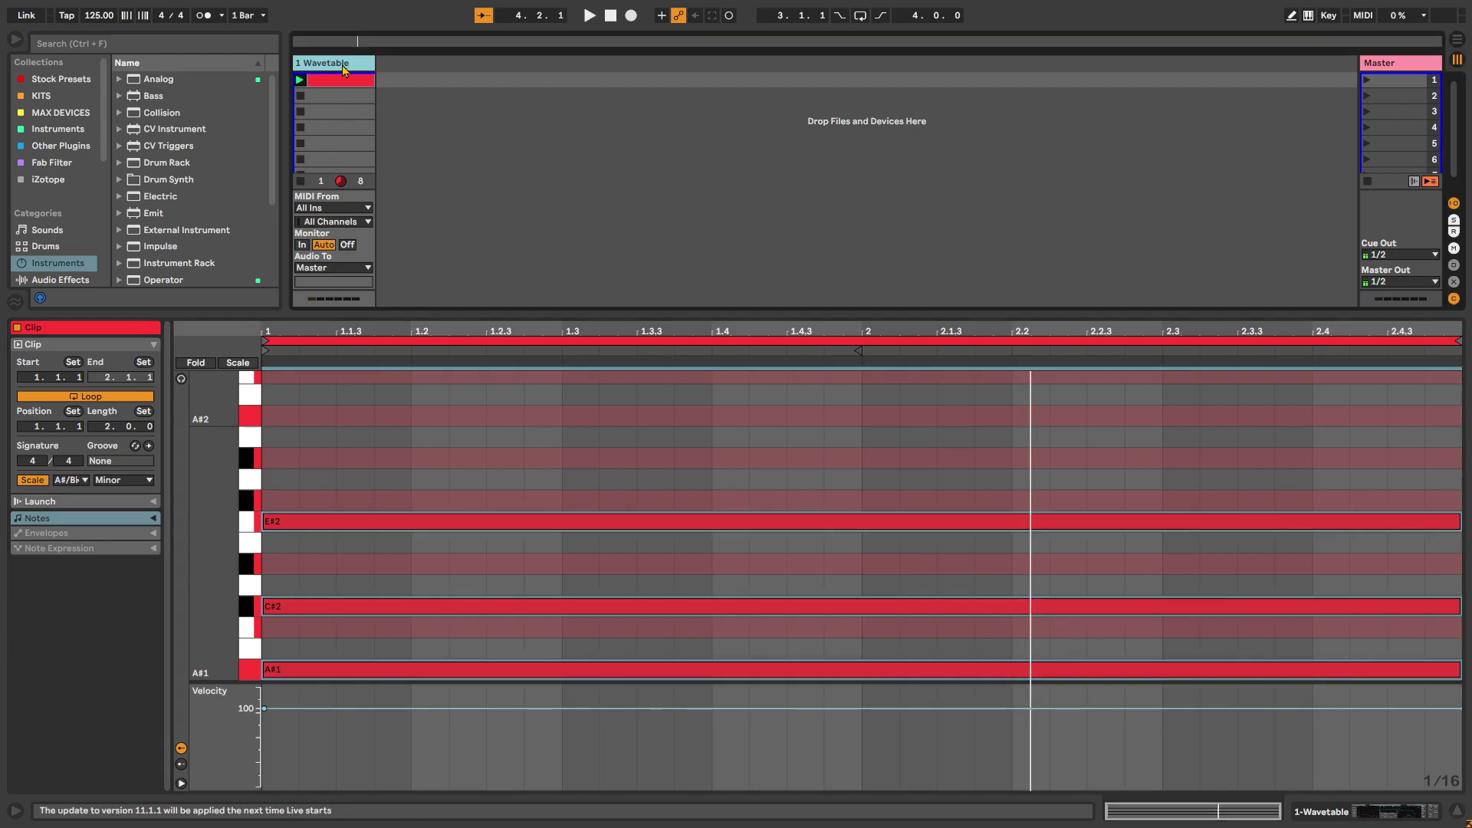
- Show the Wavetable device, play the clip and raise oscillator 1's wavetable position to 34%
key("shift+Tab")
key("space")
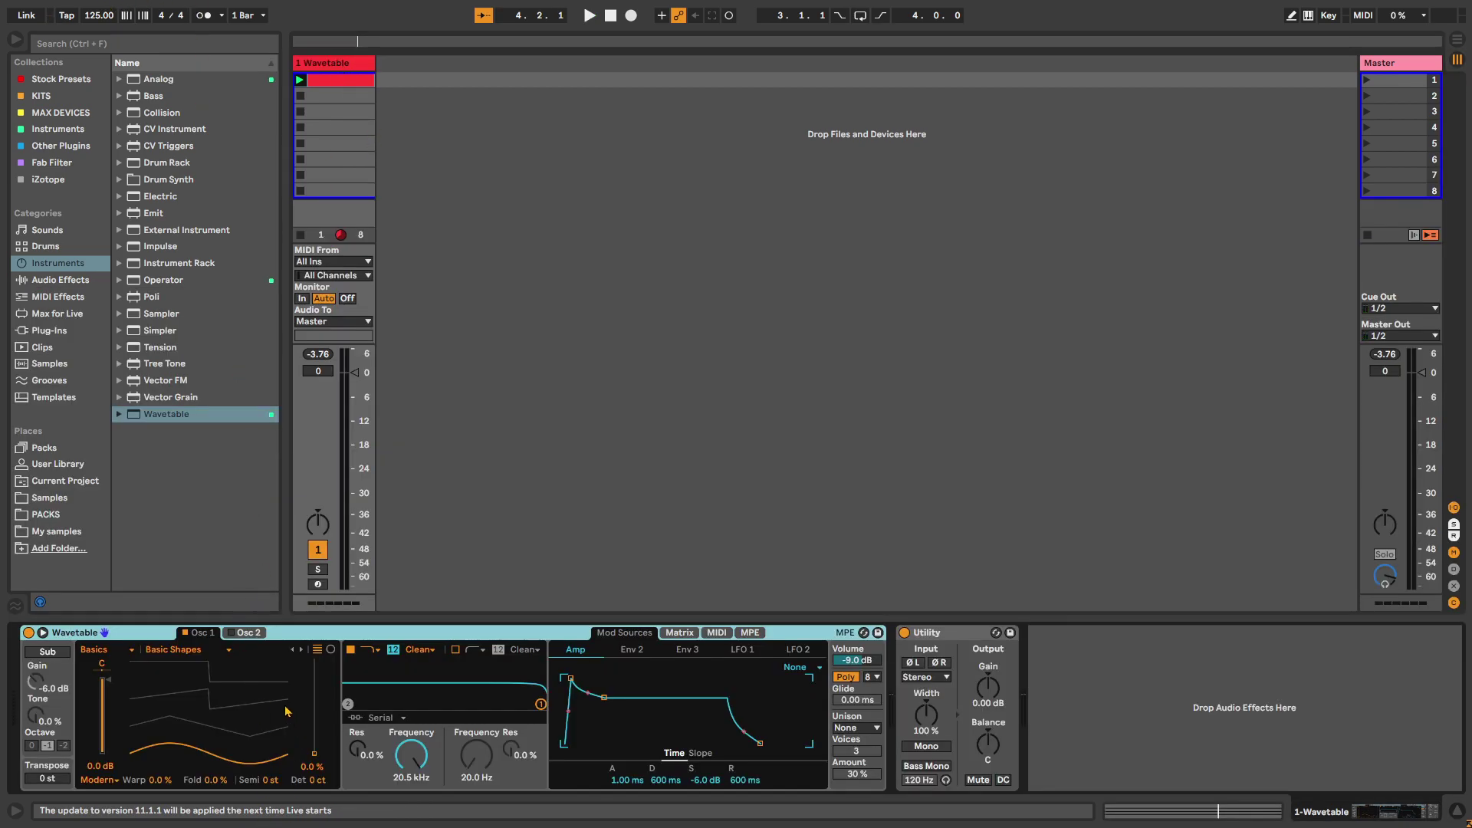
key("space")
left_click_drag(138, 742, 137, 720)
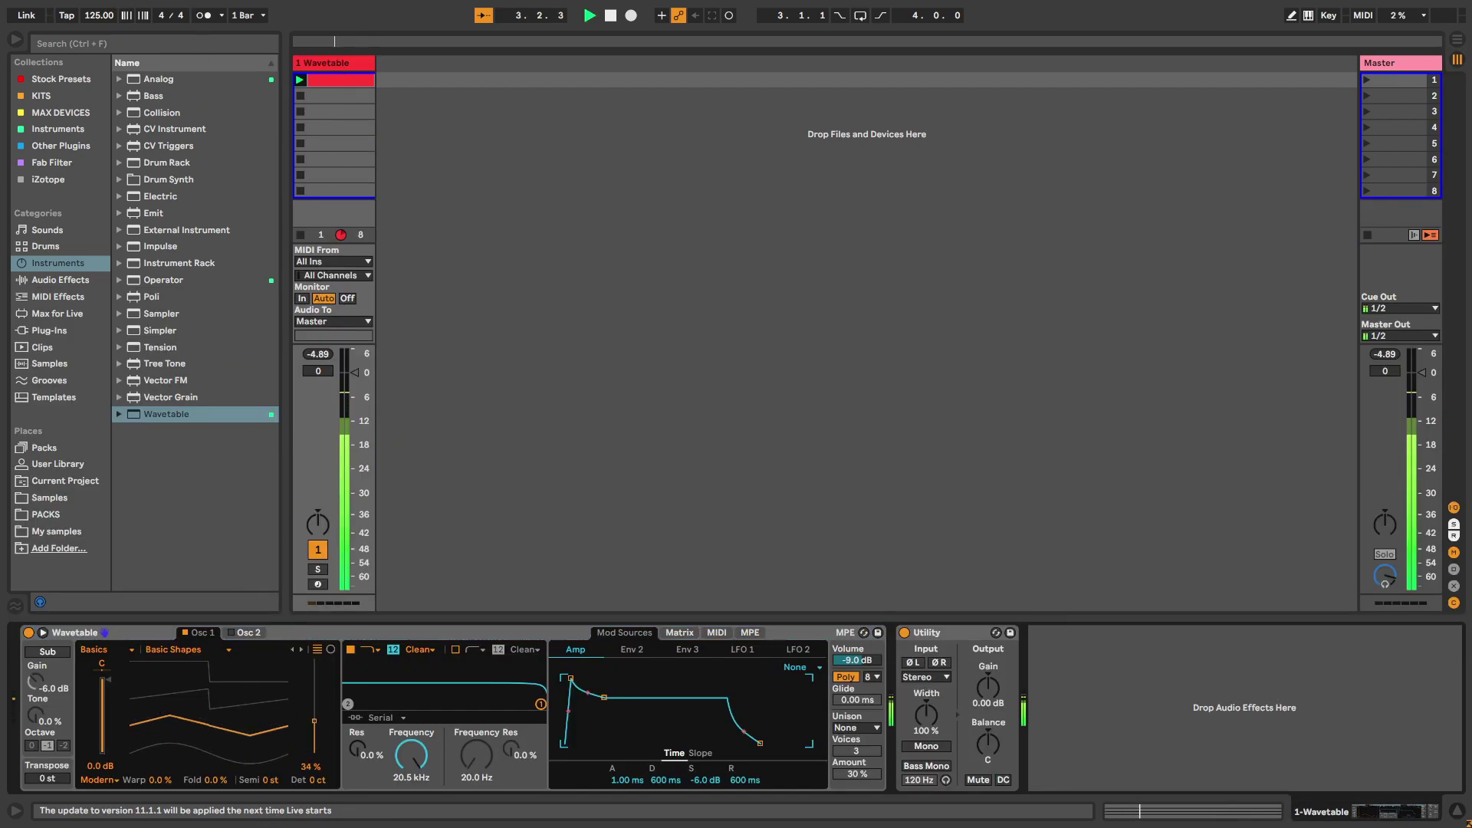
- Lengthen Env 2's attack and route it at 48 to filter 1's frequency, lowering that frequency to 137 Hz
left_click(631, 649)
left_click_drag(571, 680, 655, 742)
left_click(679, 633)
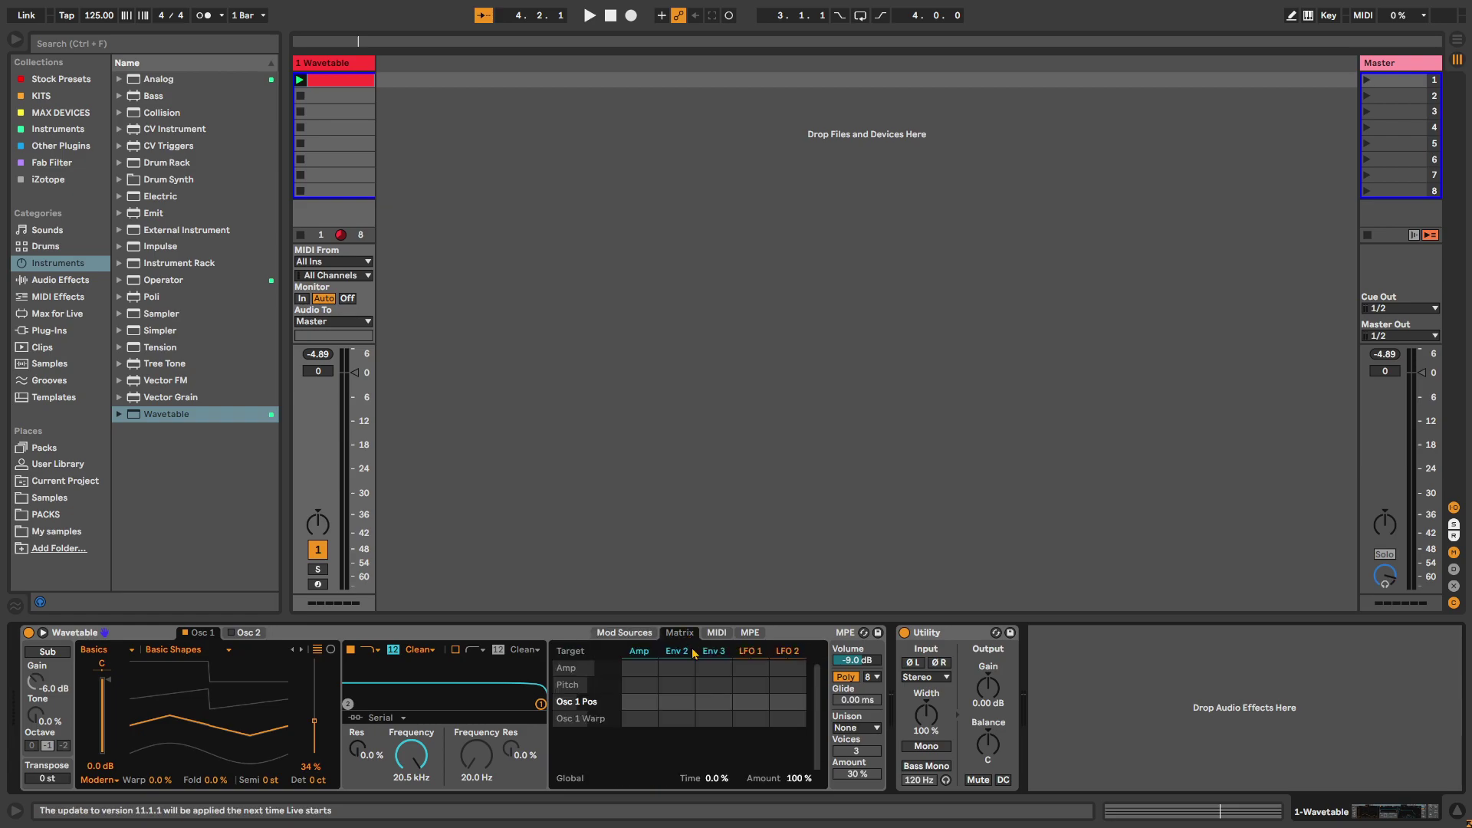
left_click_drag(411, 755, 411, 790)
mouse_move(677, 735)
left_mouse_down()
mouse_move(677, 717)
mouse_move(666, 759)
mouse_move(682, 741)
left_mouse_up()
key("space")
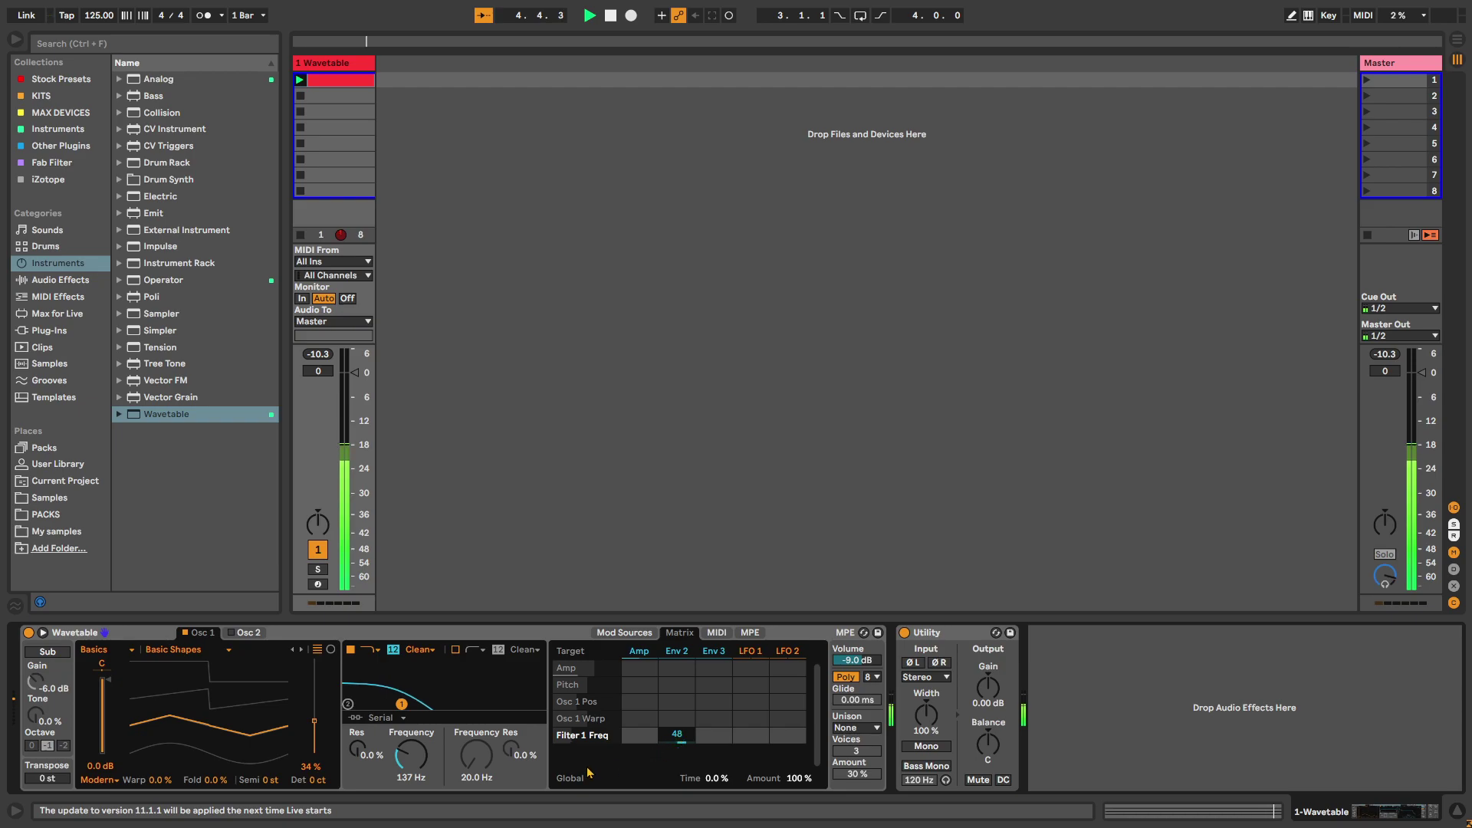
- Set filter 1's resonance to 26% and its circuit type to MS2
left_click_drag(358, 751, 358, 729)
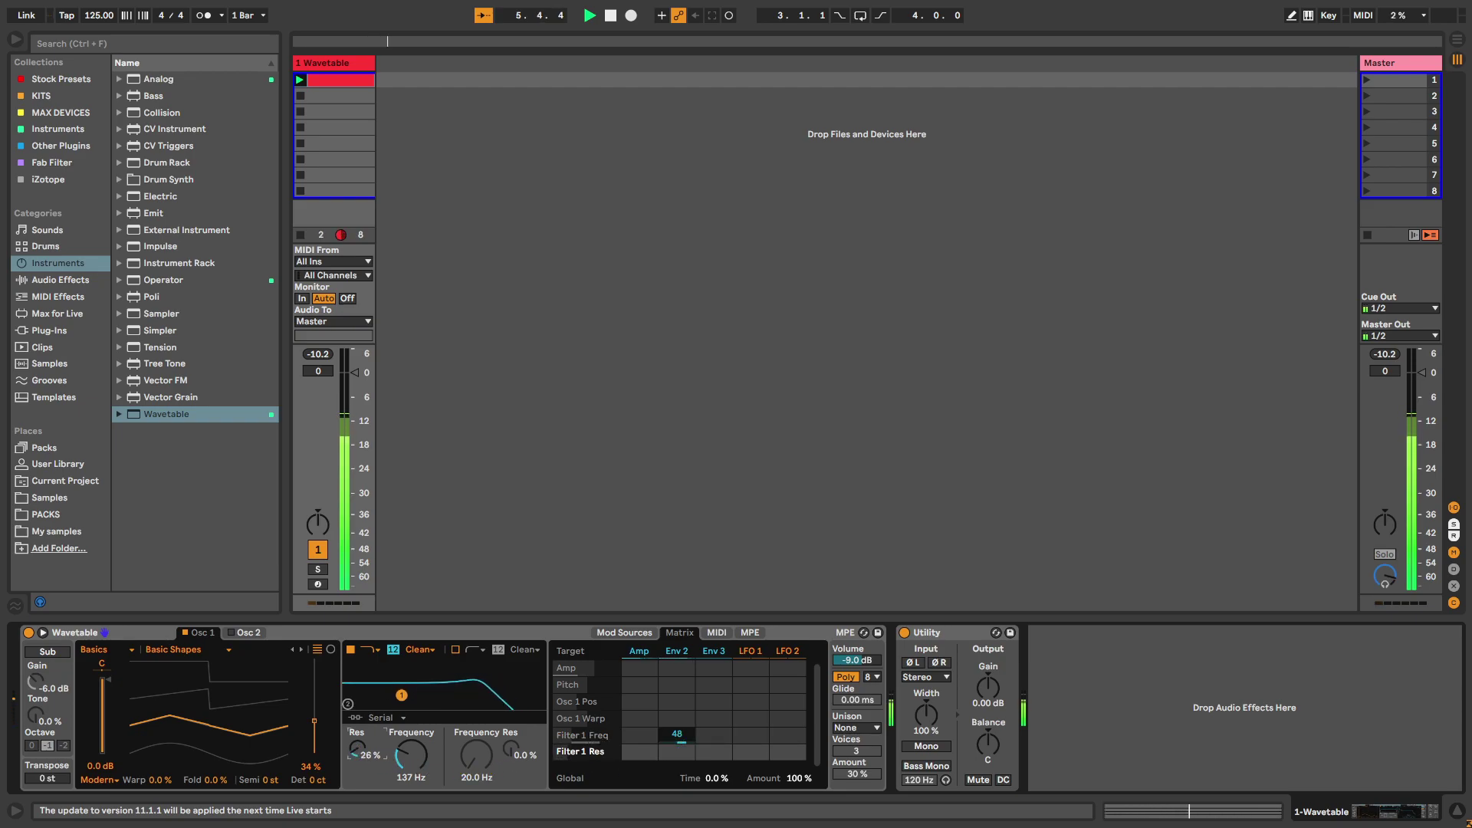
left_click(394, 650)
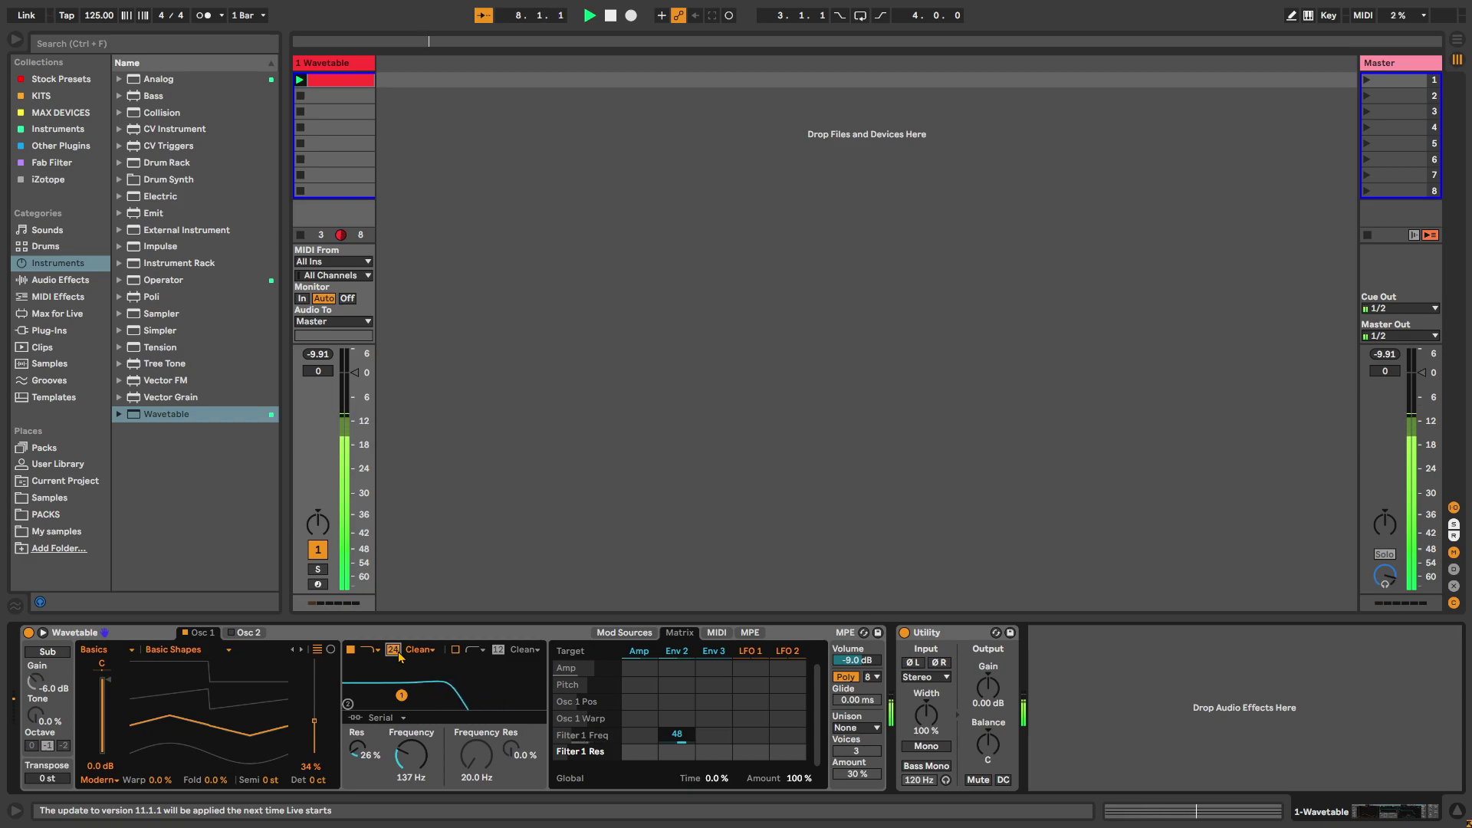
left_click(422, 651)
left_click(417, 676)
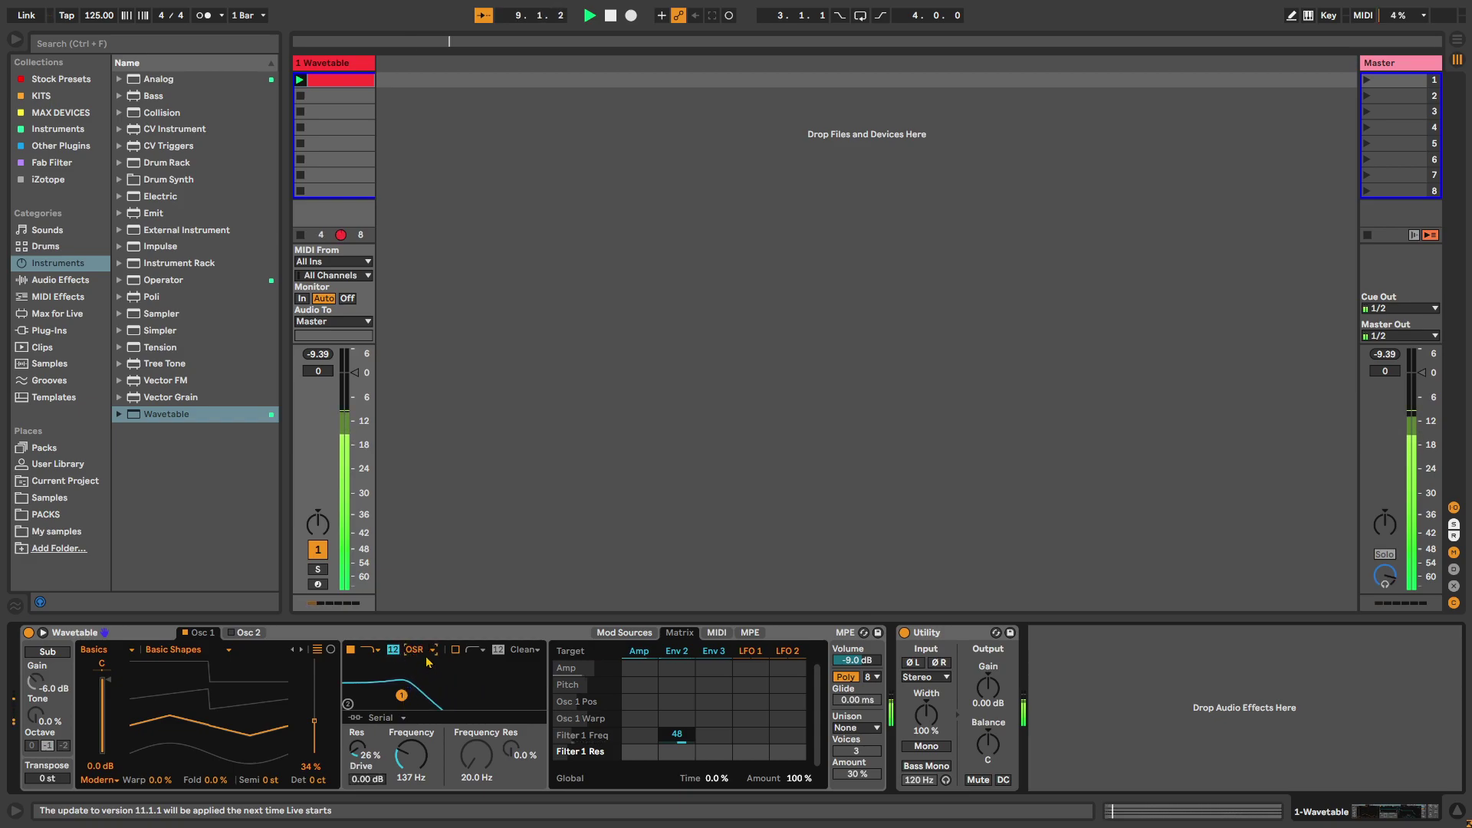
left_click(421, 651)
left_click(417, 692)
- Set filter 1's cutoff frequency to 171 Hz
left_click_drag(411, 771, 412, 763)
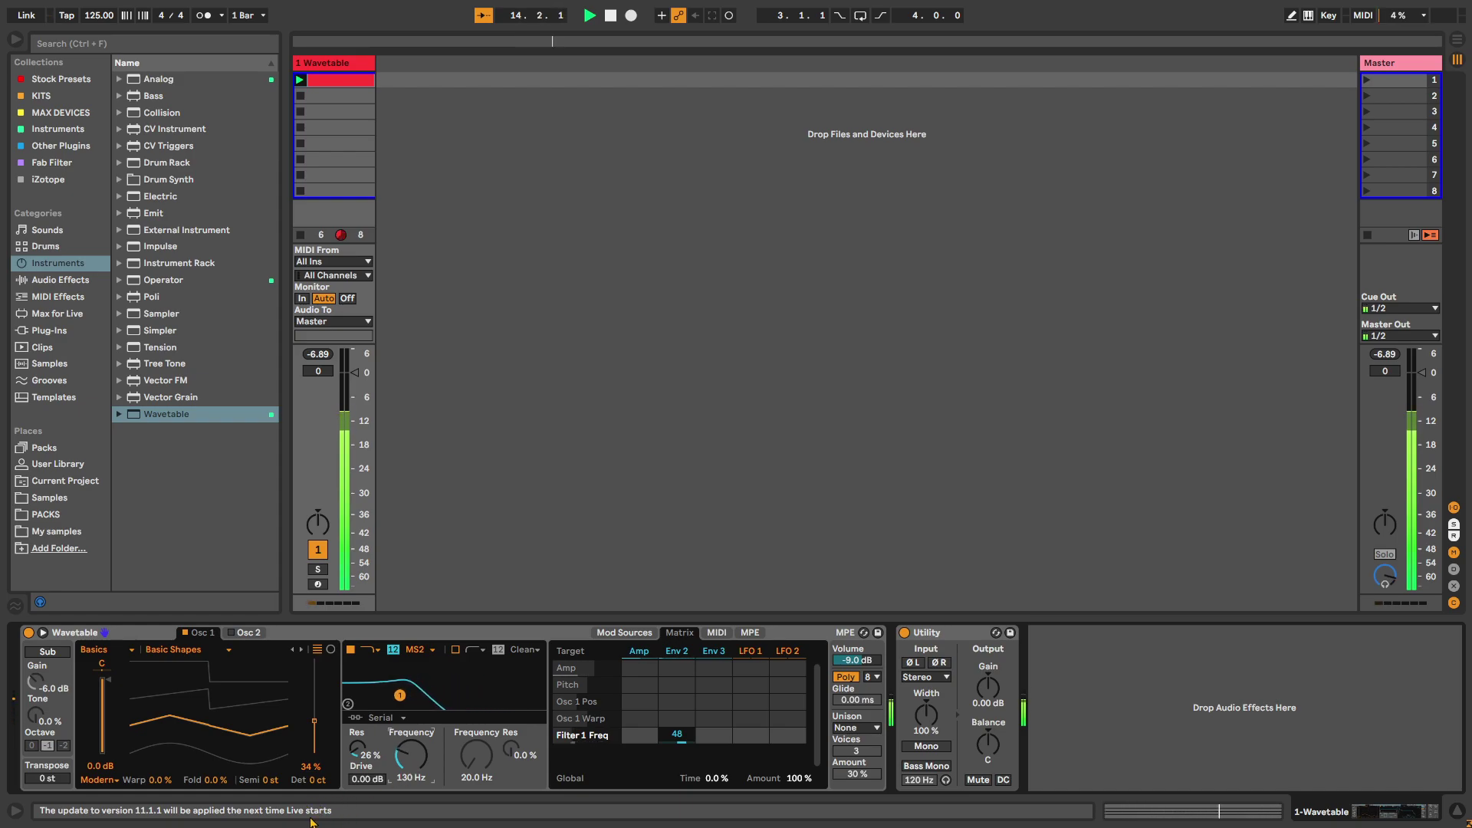
left_click(160, 779)
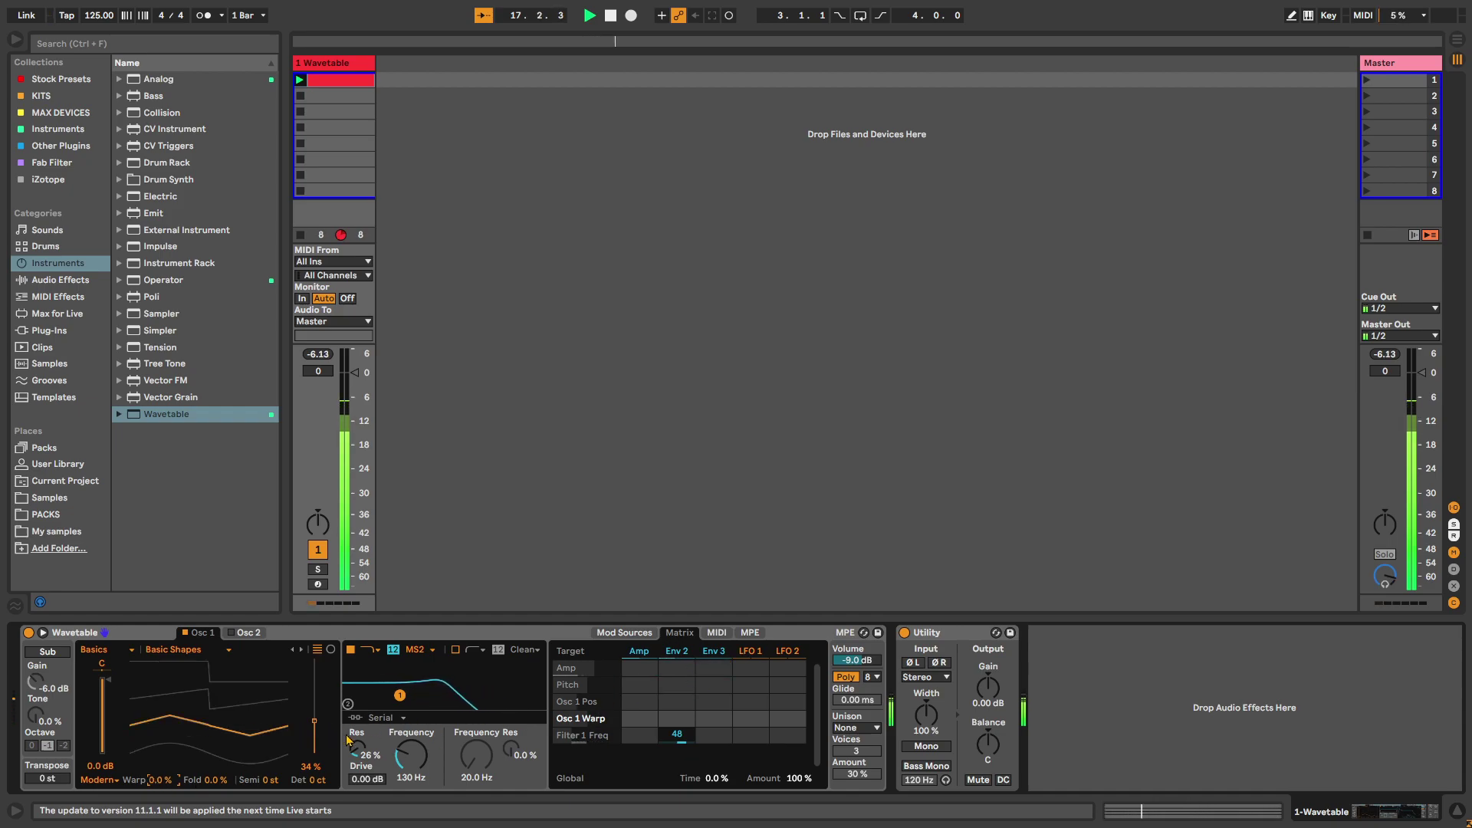
left_click_drag(410, 767, 410, 751)
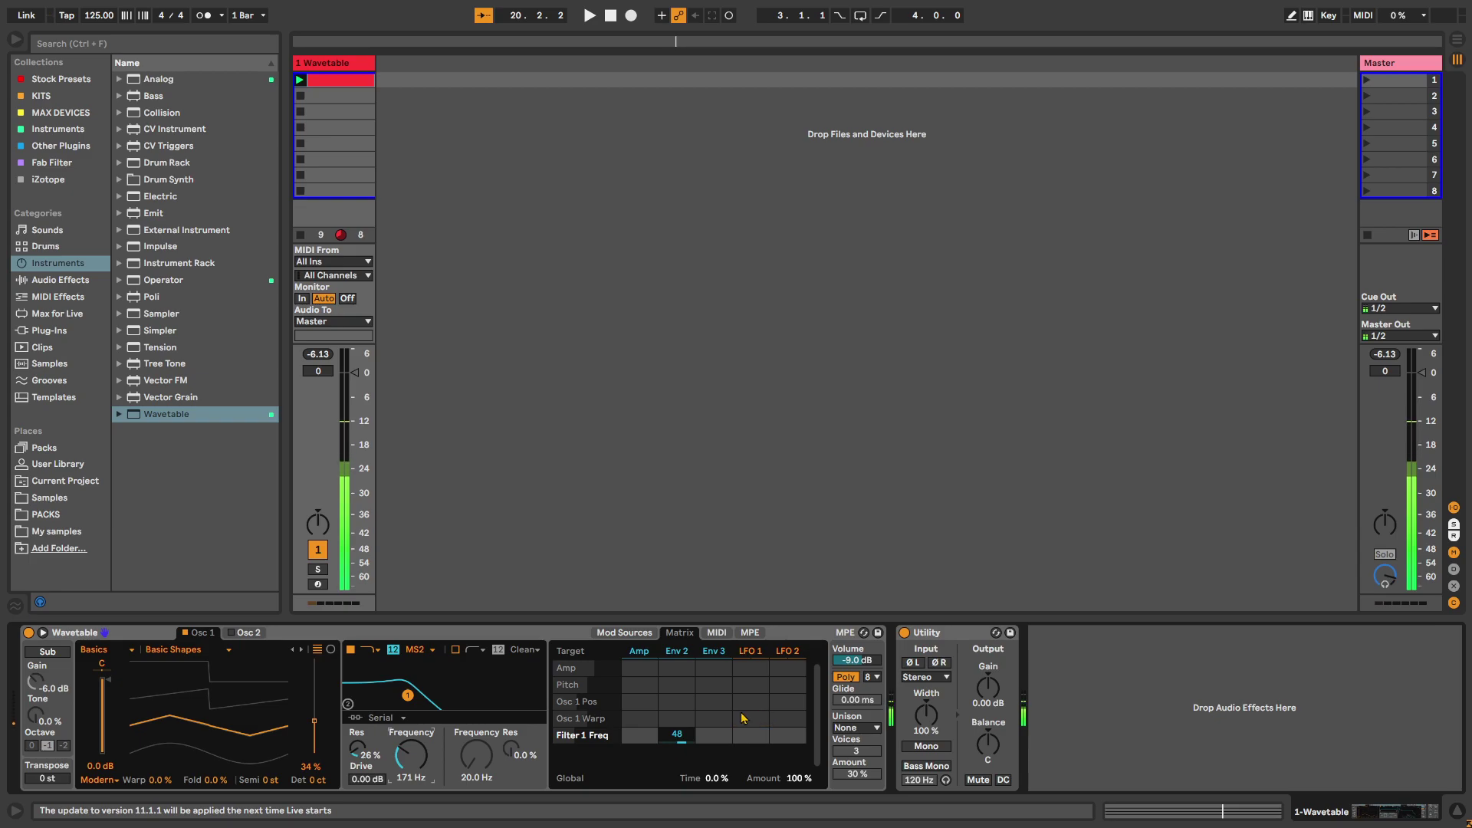
- Set Wavetable's unison mode to Shimmer and audition the clip
key("space")
left_click(857, 728)
left_click(851, 670)
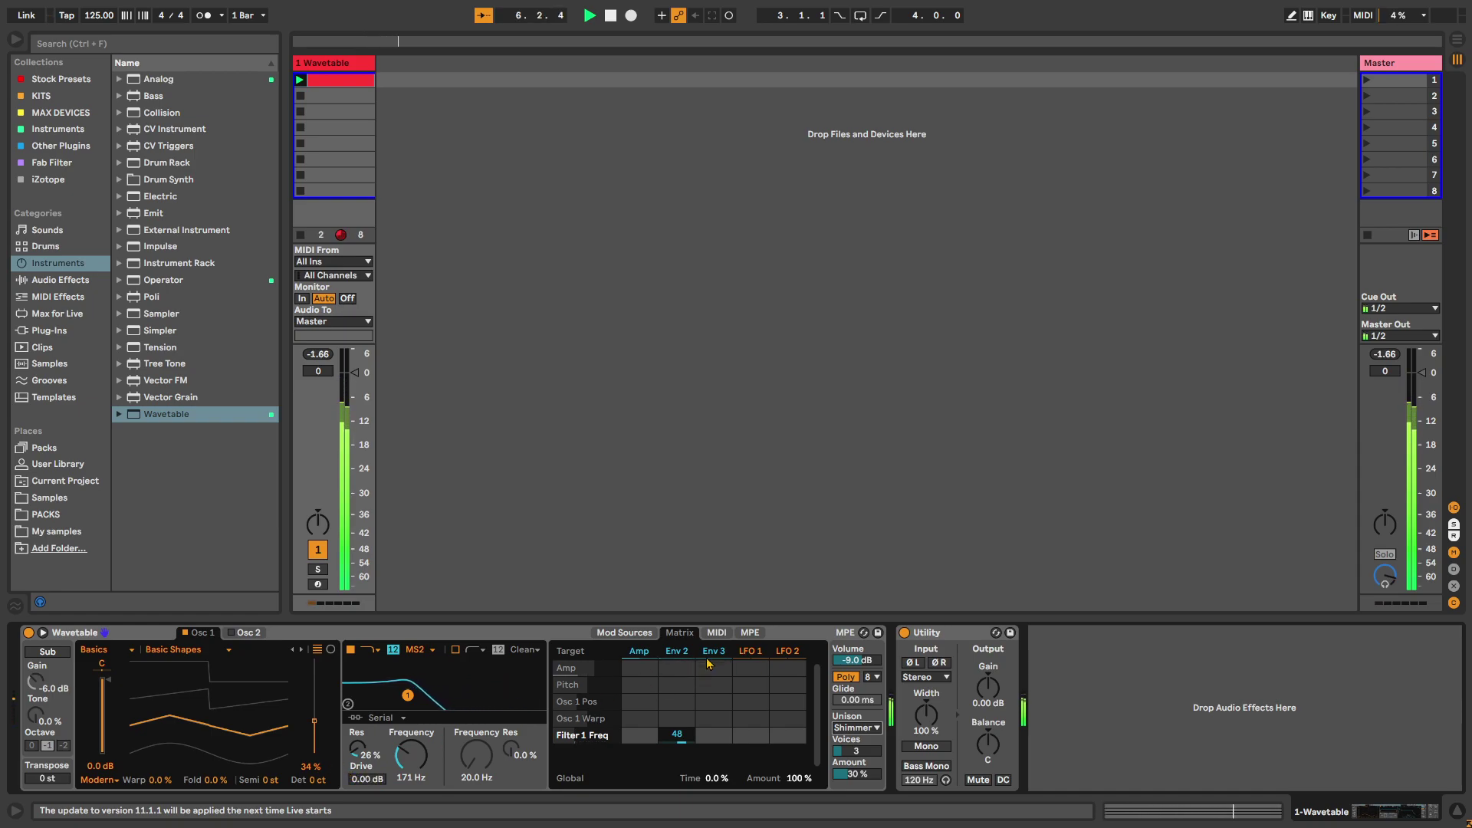
key("space")
- Set LFO 1's rate to 0.03 Hz, route it to Osc 1 Warp with an amount of 19, and play the clip
left_click(750, 651)
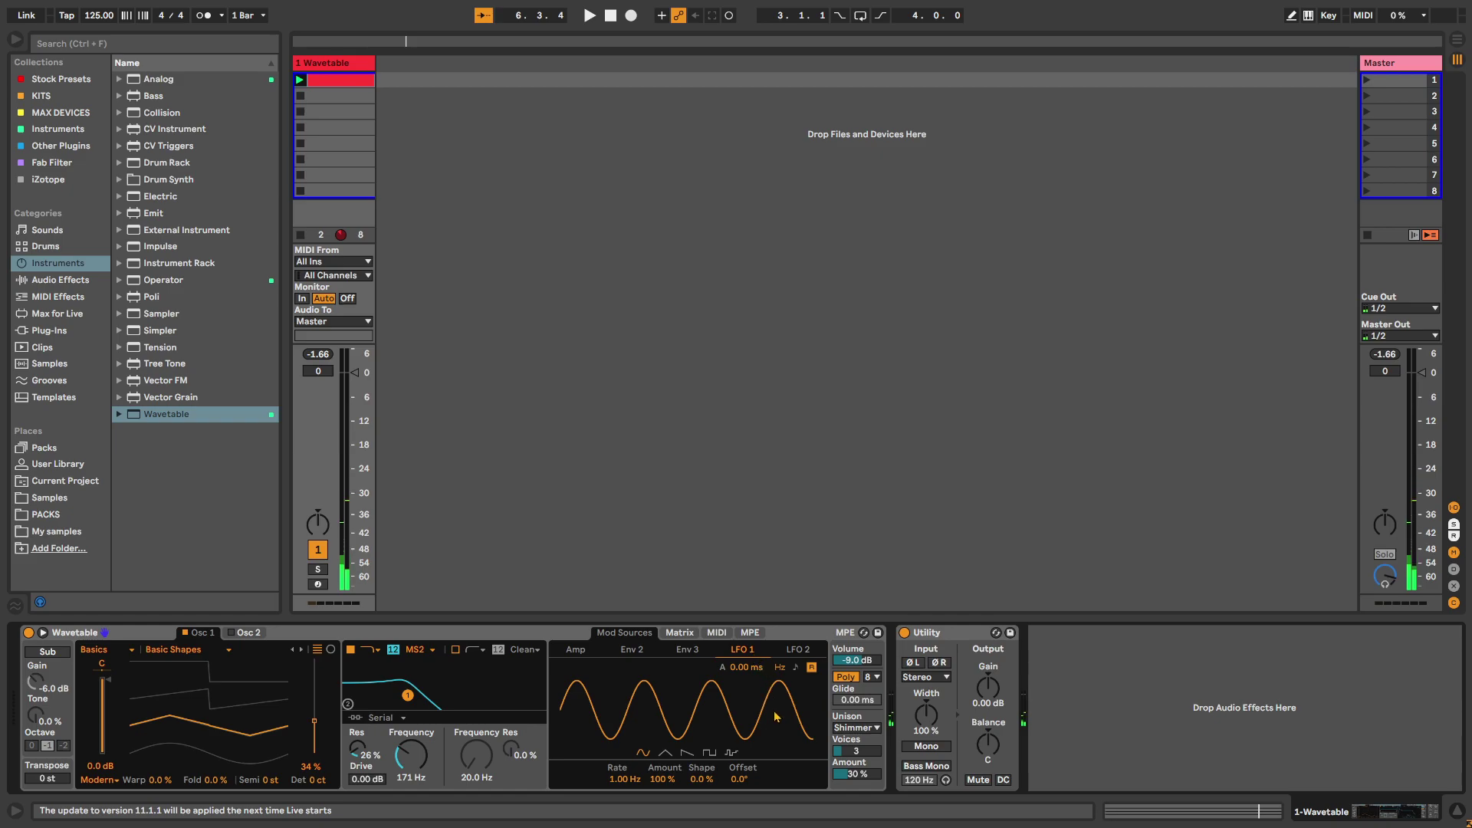
left_click_drag(625, 779, 624, 824)
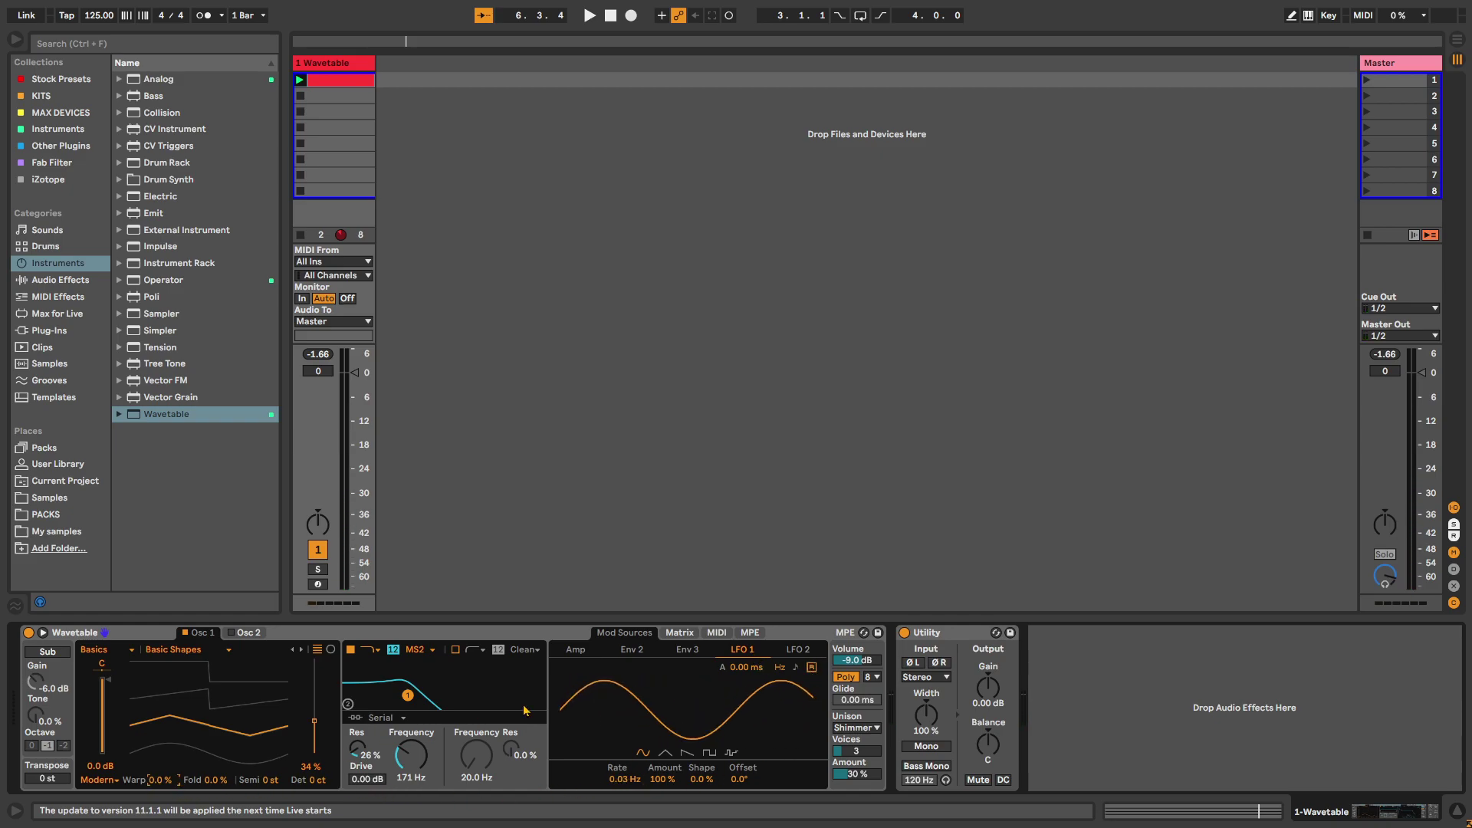
left_click(679, 633)
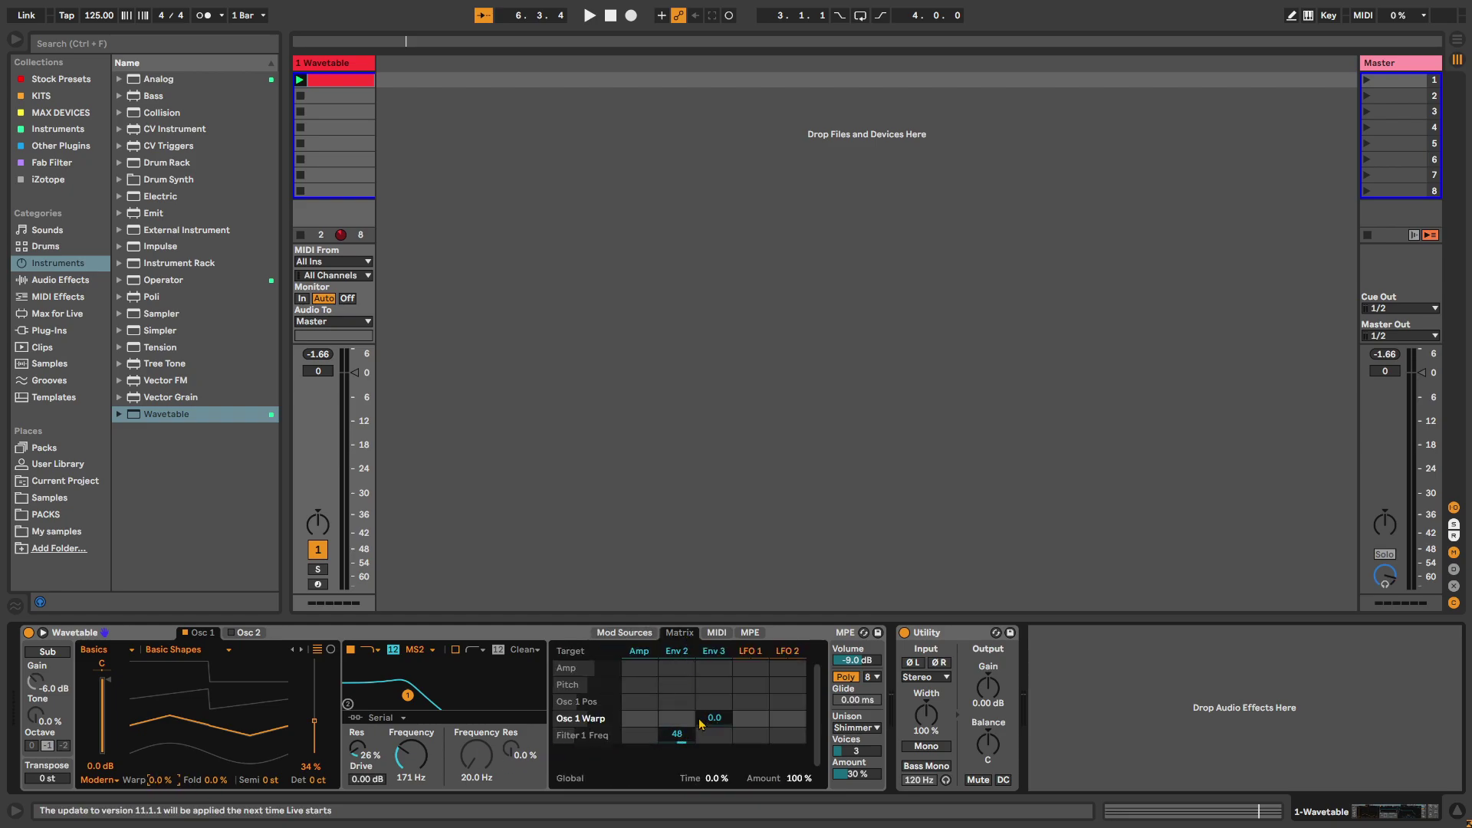
left_click_drag(751, 723, 751, 705)
key("space")
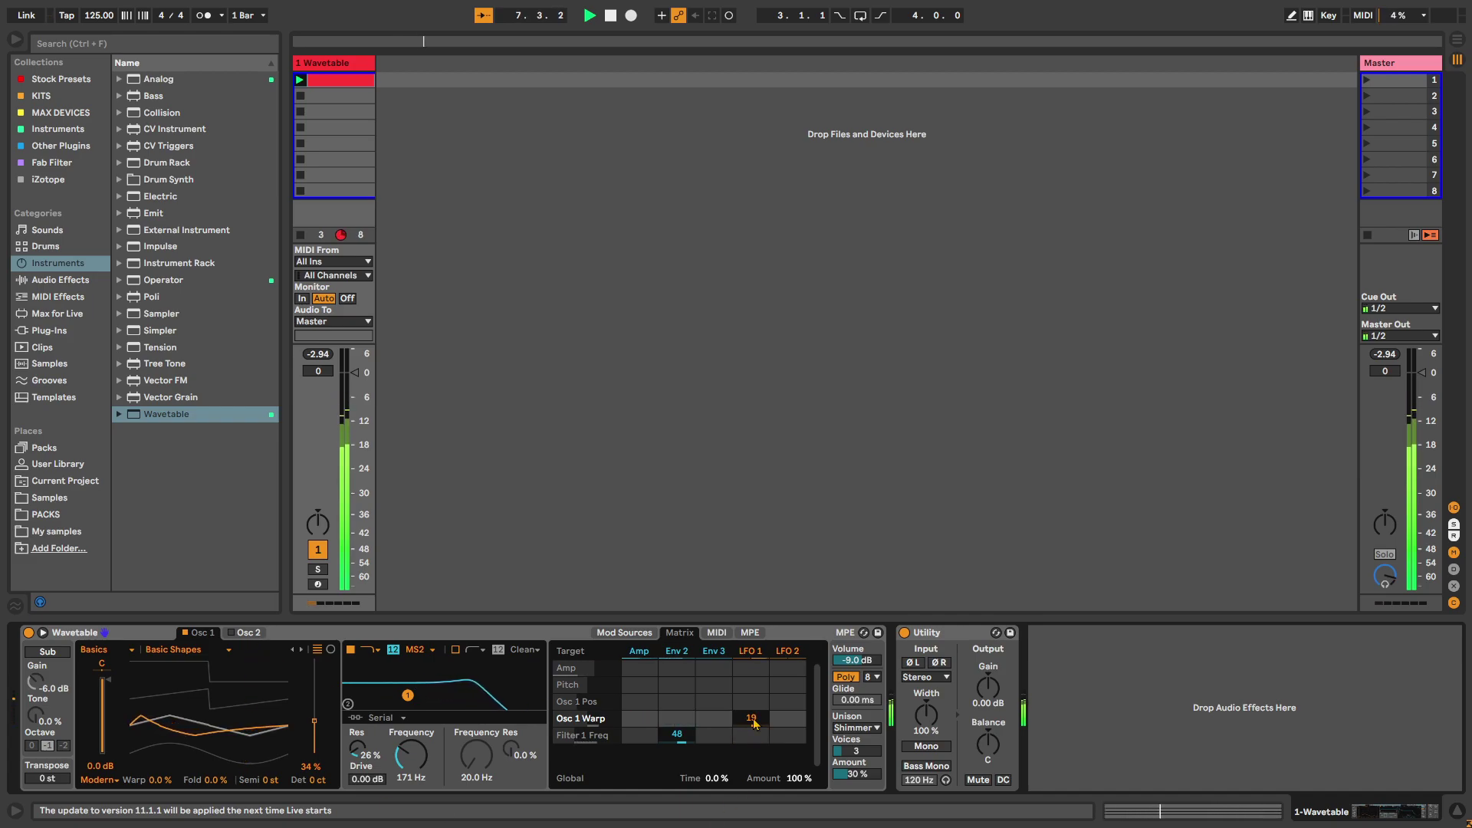
- Enable oscillator 2 with its wavetable position at 35% and detune at 9 ct
left_click(249, 633)
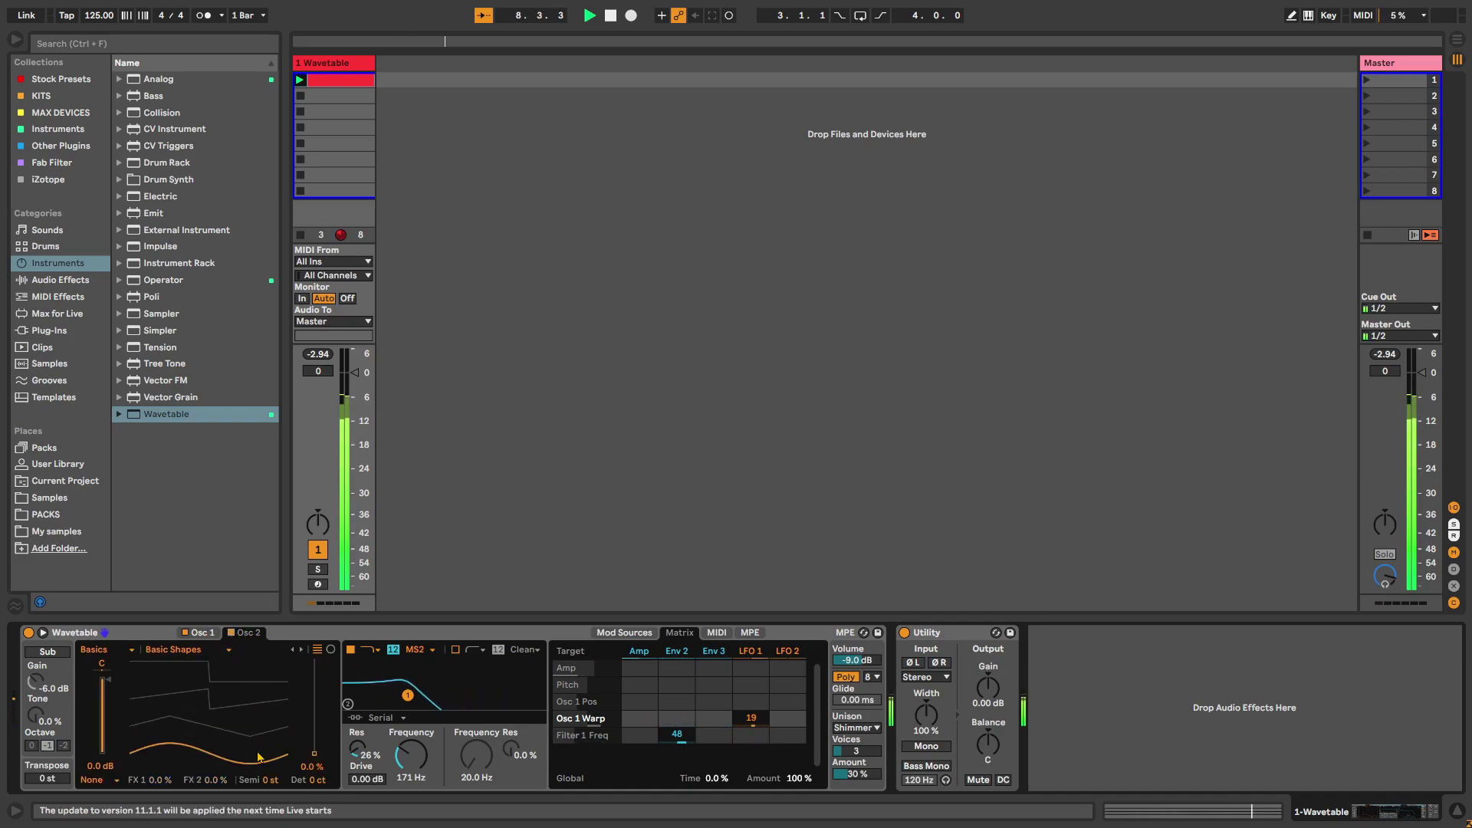
left_click(231, 633)
left_click_drag(321, 787, 320, 782)
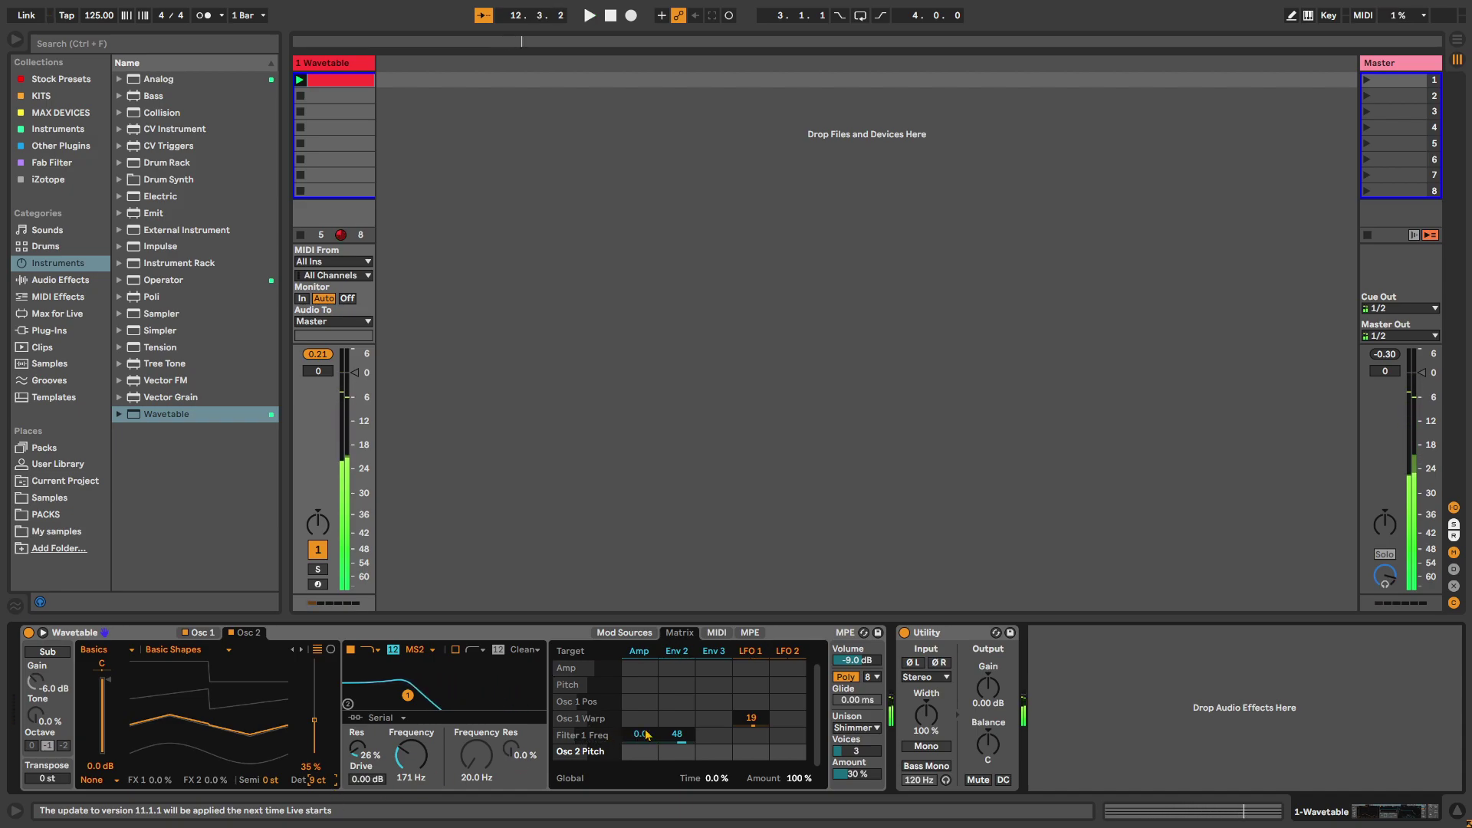
- Give LFO 2 a square waveform with a tempo-synced rate of 1/8 and play the clip
left_click(624, 632)
left_click(709, 752)
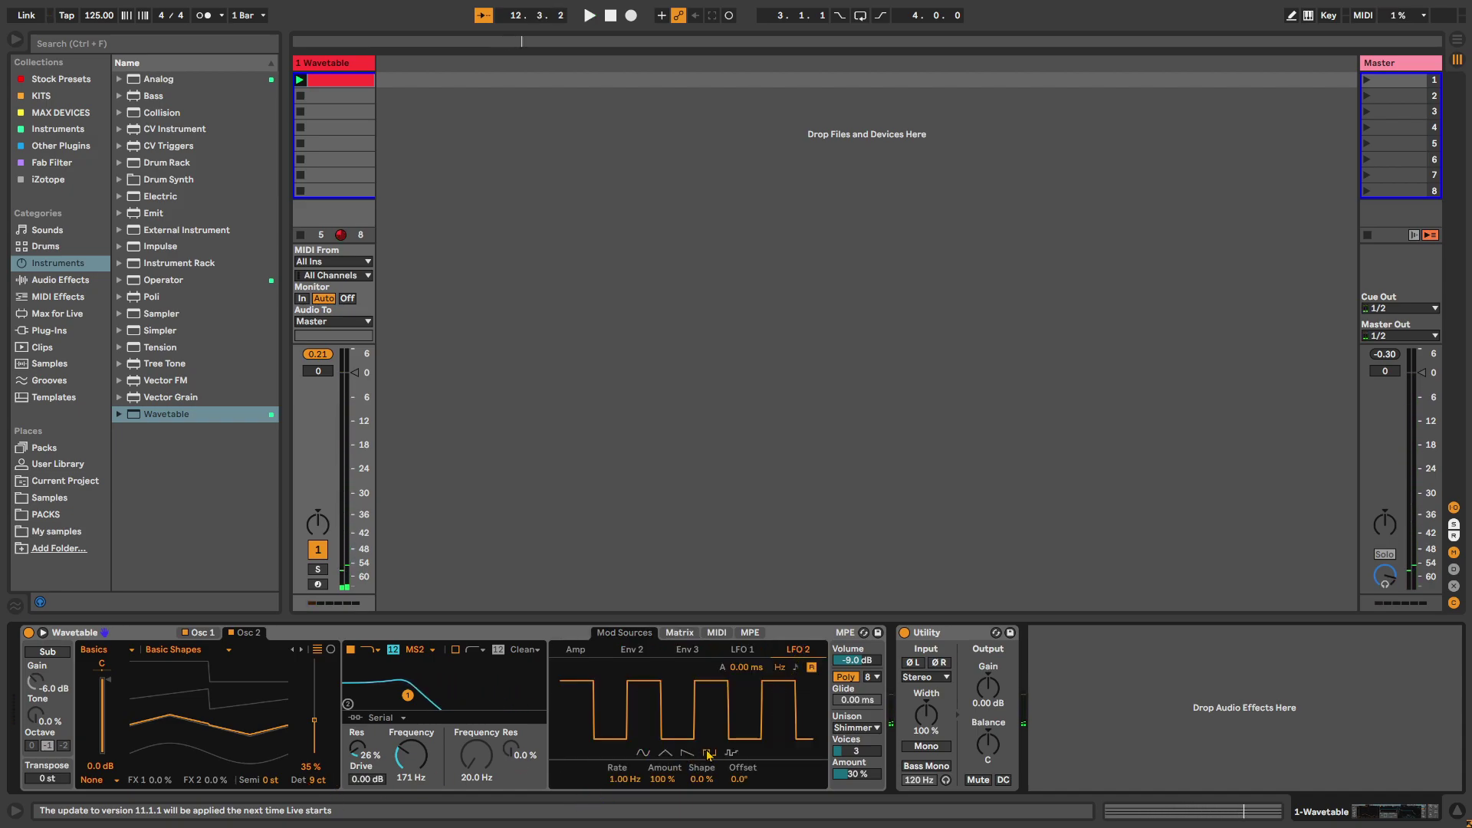
left_click_drag(626, 790, 623, 785)
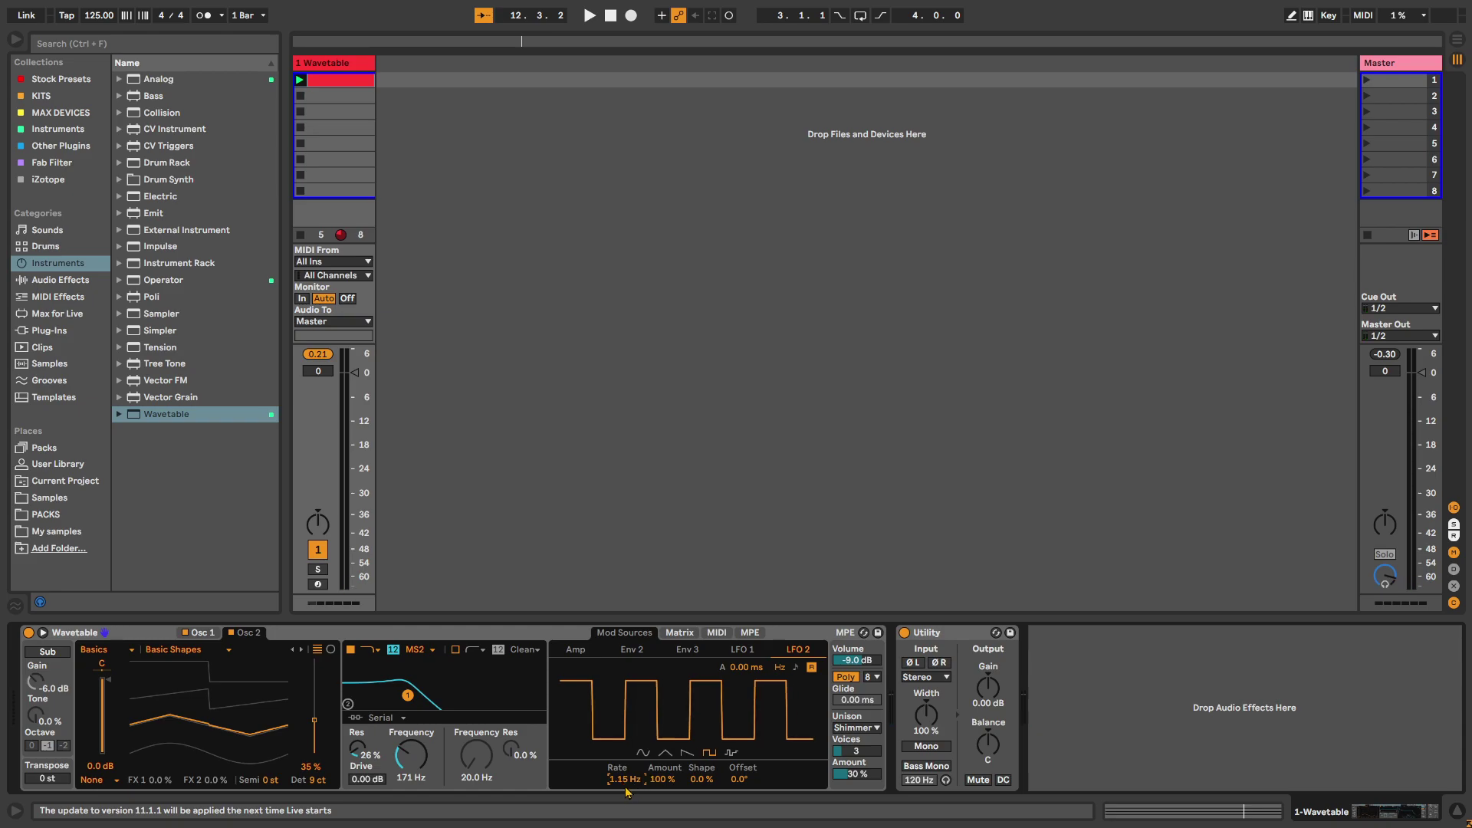
key("Delete")
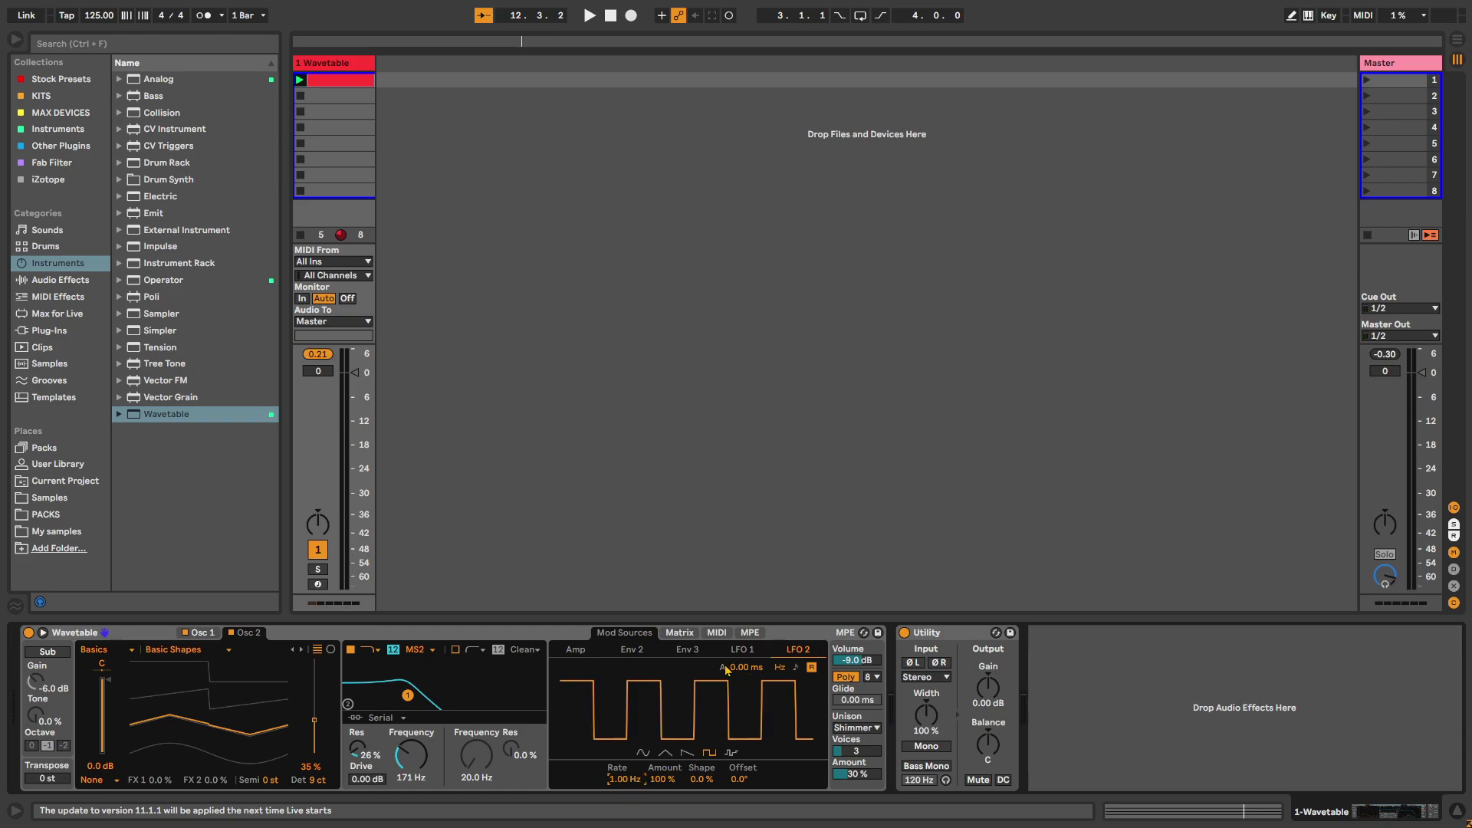
left_click(779, 670)
key("space")
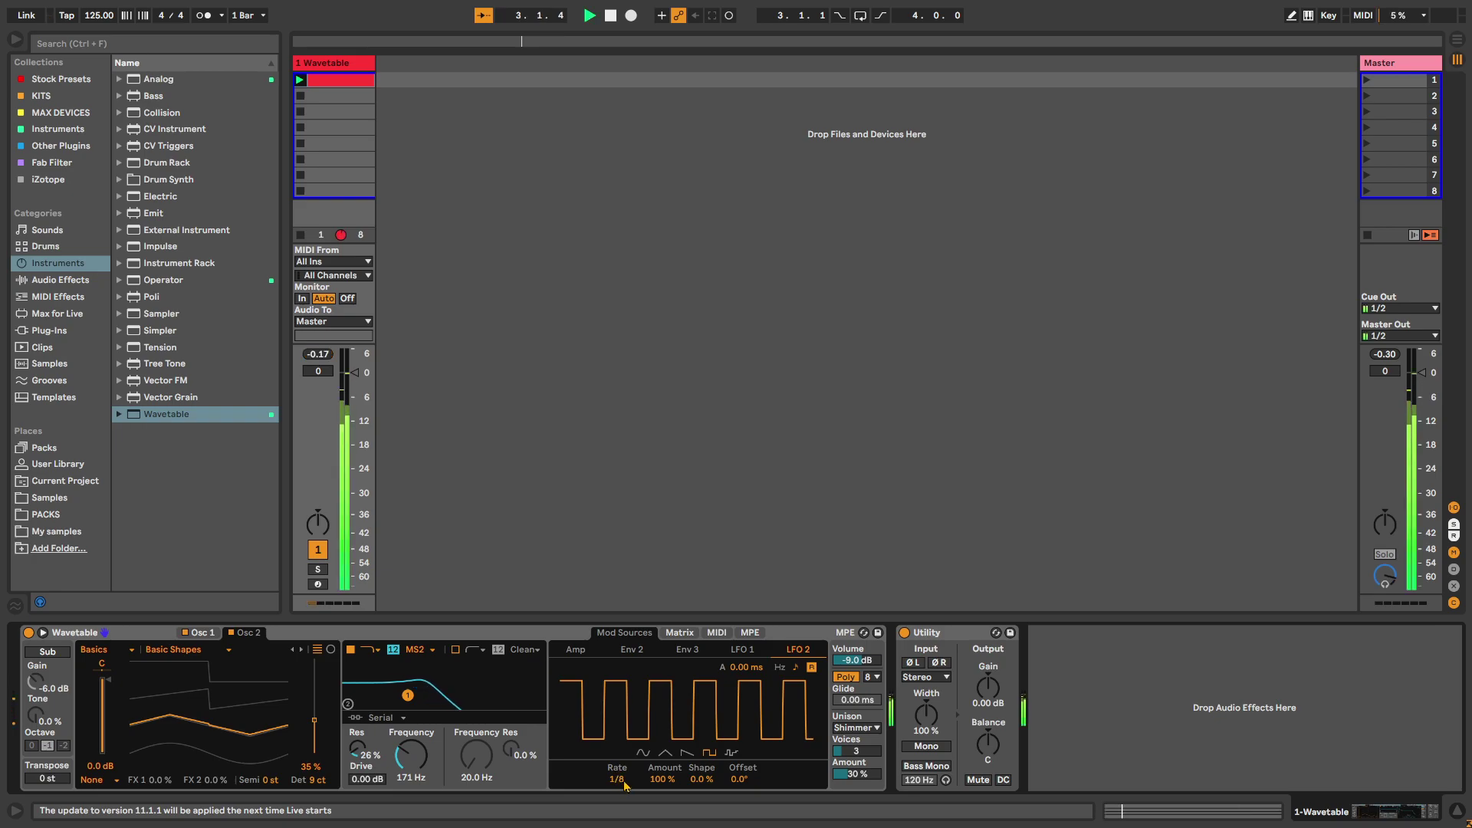
- Set oscillator 2's effect to FM with an amount of 5.5% and modulate that amount from LFO 2 at 98
left_click(680, 633)
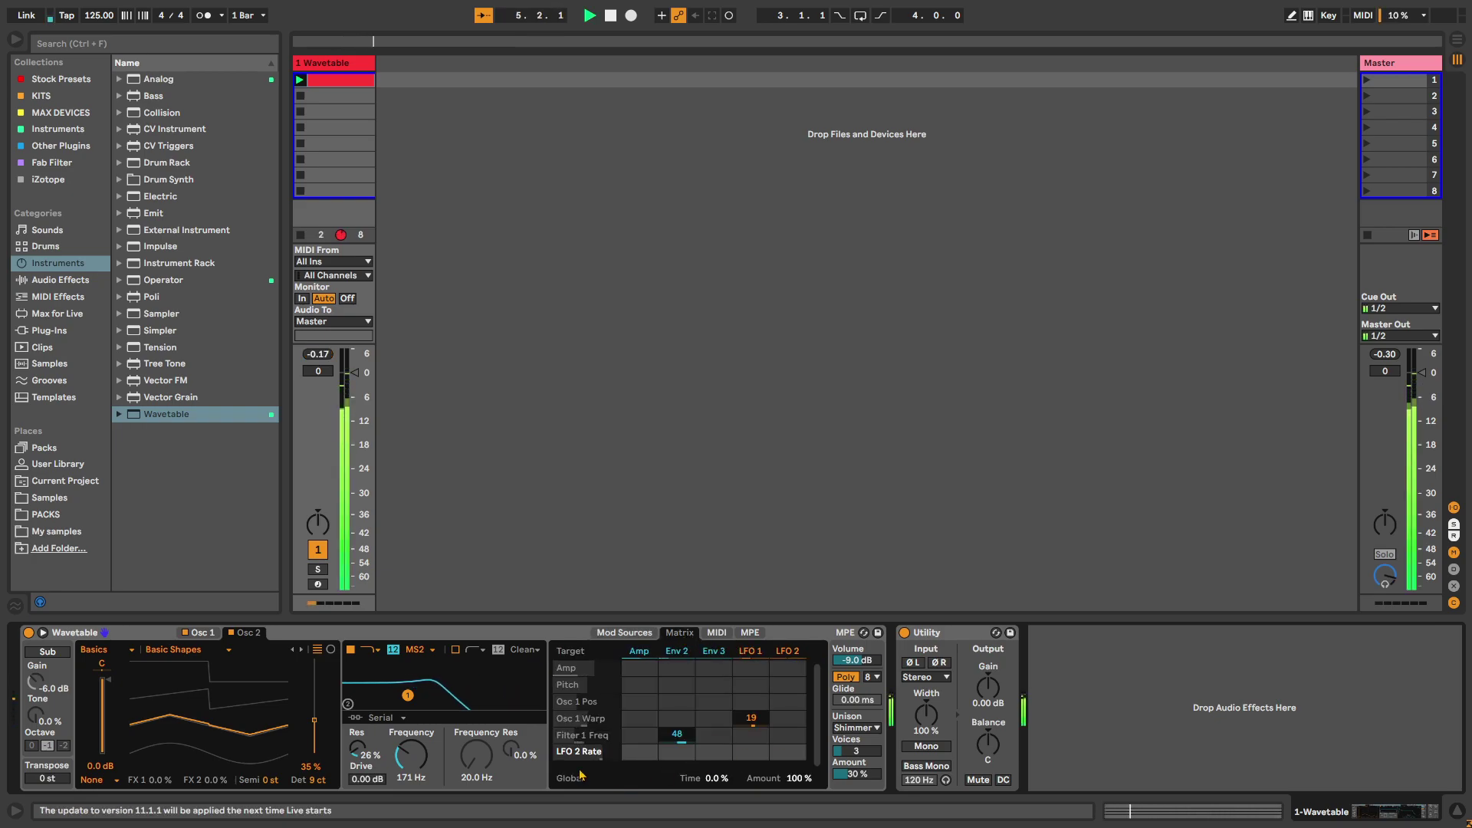
left_click(96, 780)
left_click(96, 740)
left_click_drag(219, 780, 219, 755)
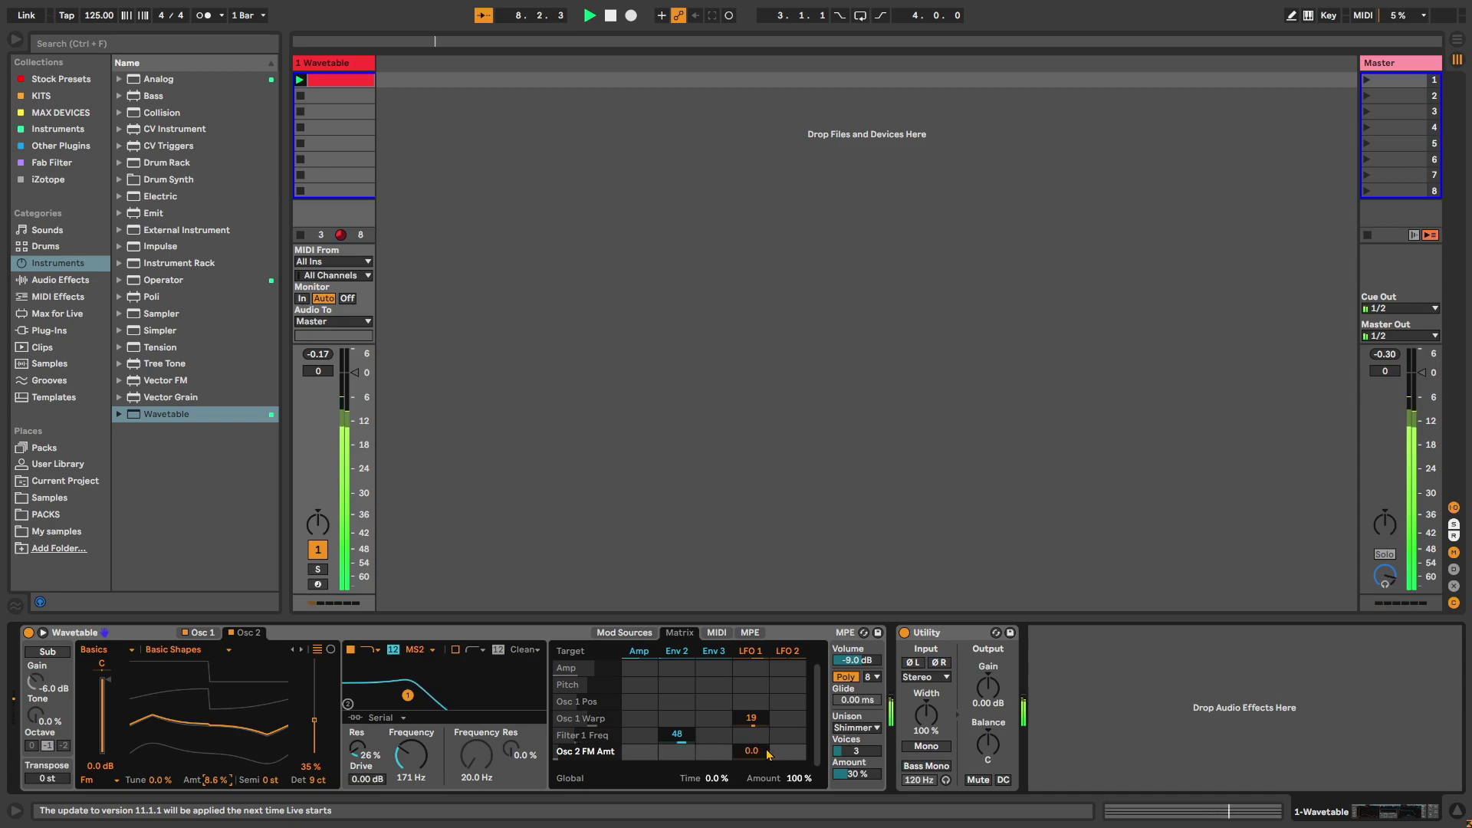
type("5.5")
key("Return")
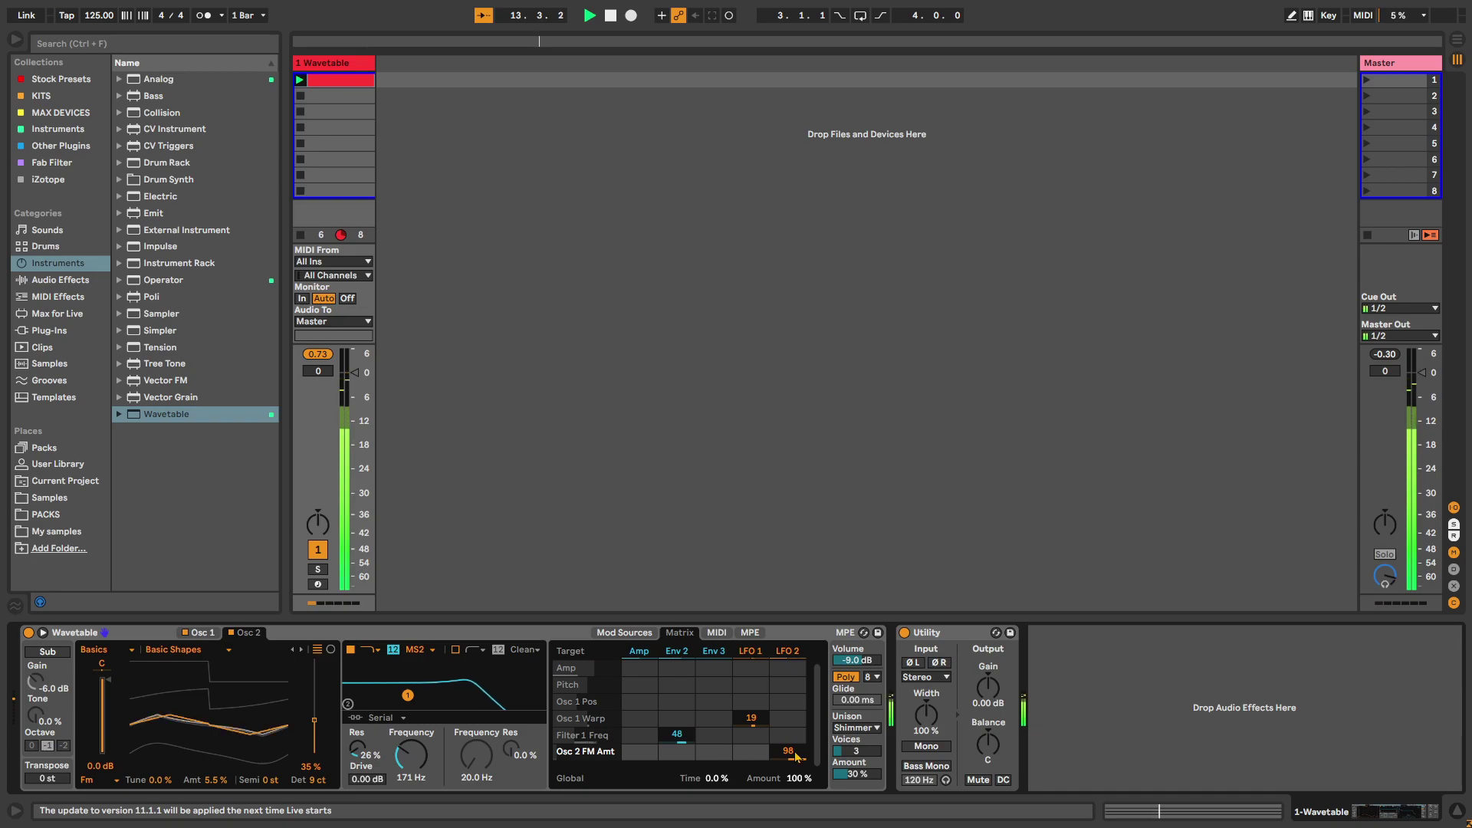
- Set LFO 2's modulation of the Osc 2 FM amount to 38 and oscillator 2's FM amount to 63%
left_click_drag(796, 757, 796, 793)
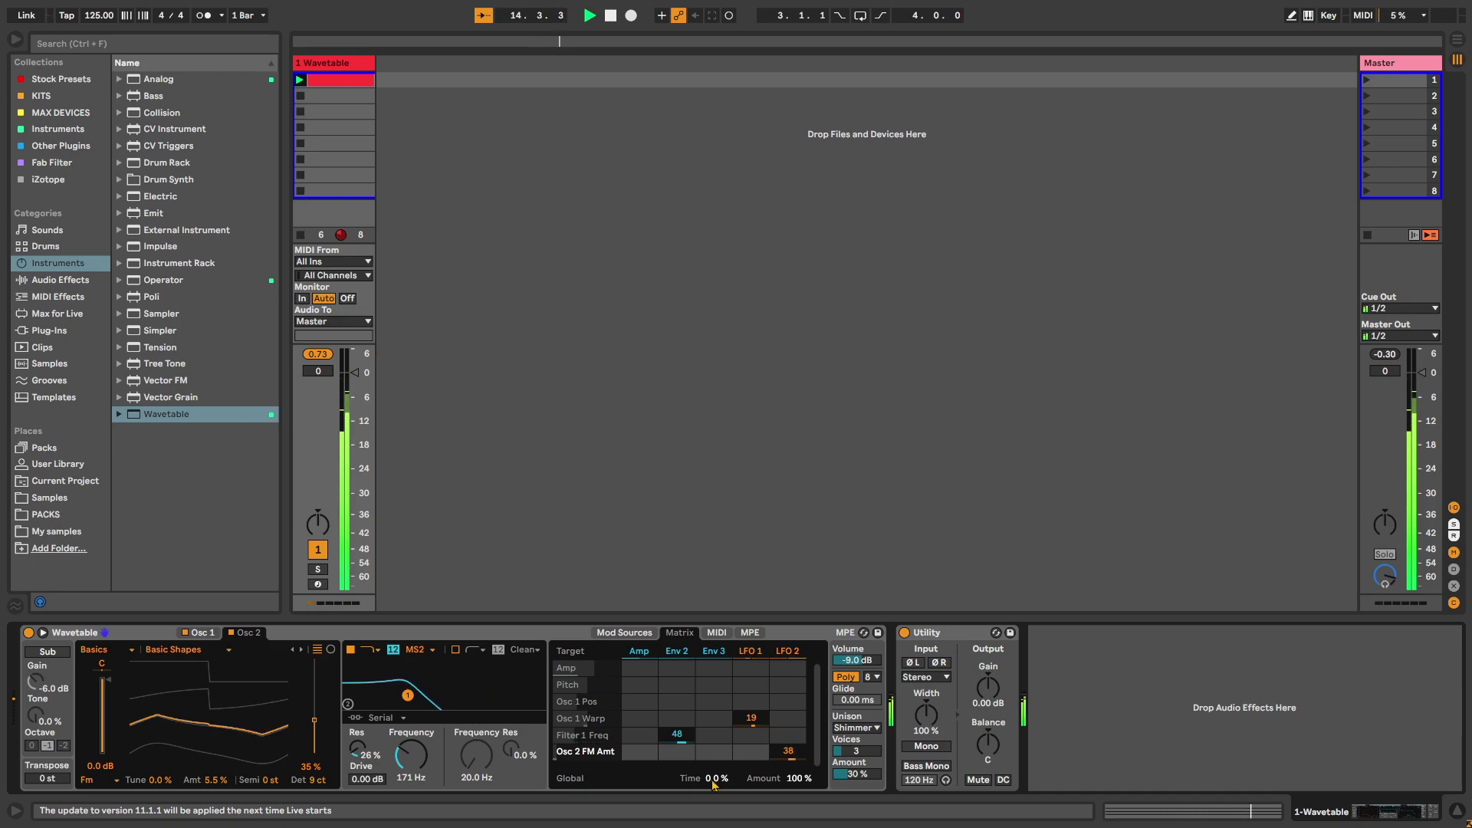
left_click_drag(223, 784, 223, 699)
- Find the LFO device with the search term "lfo", add it to the Wavetable track and map it to oscillator 2's effect amount
key("ctrl+f")
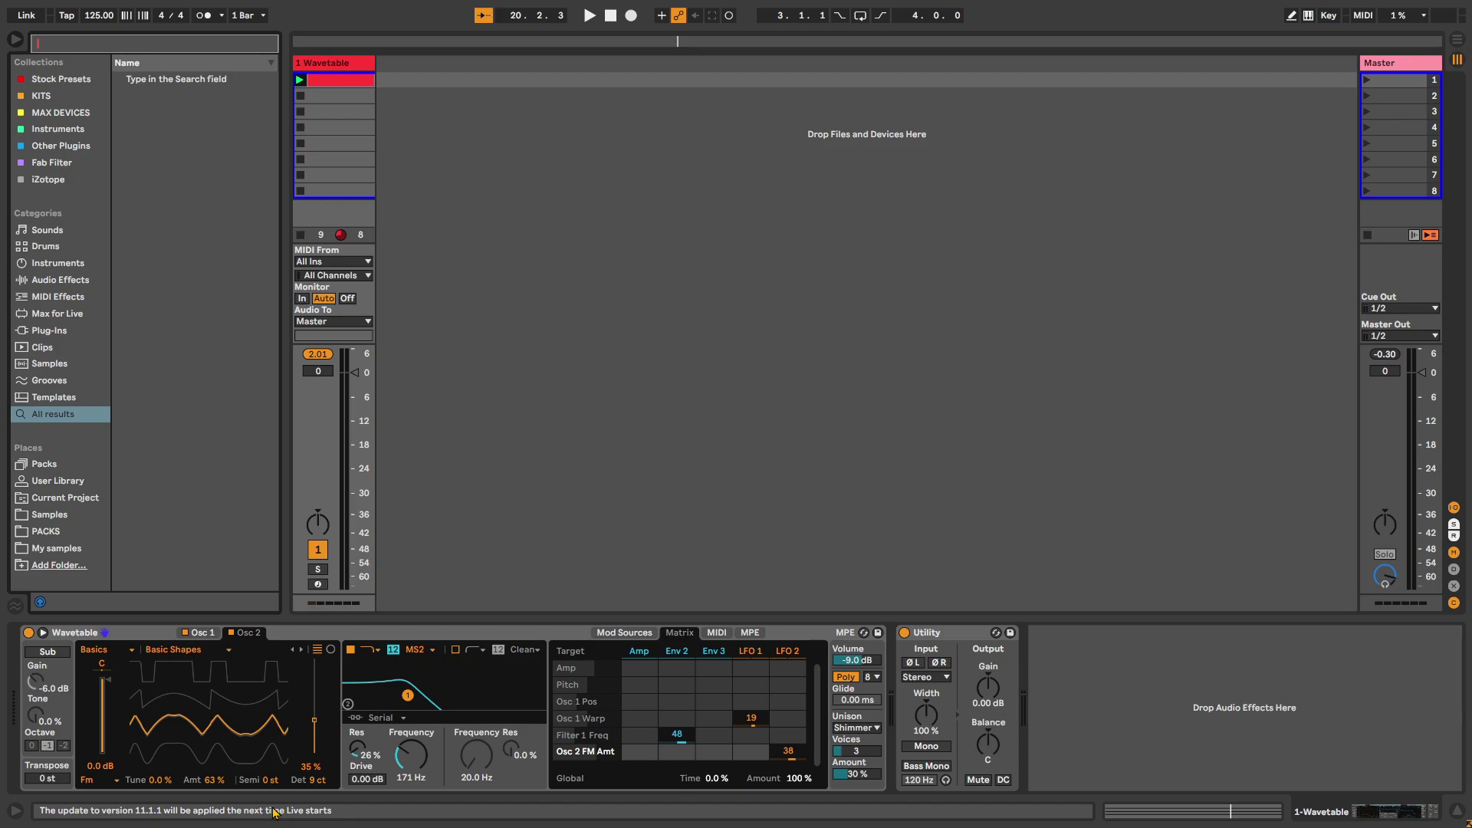
type("lfo")
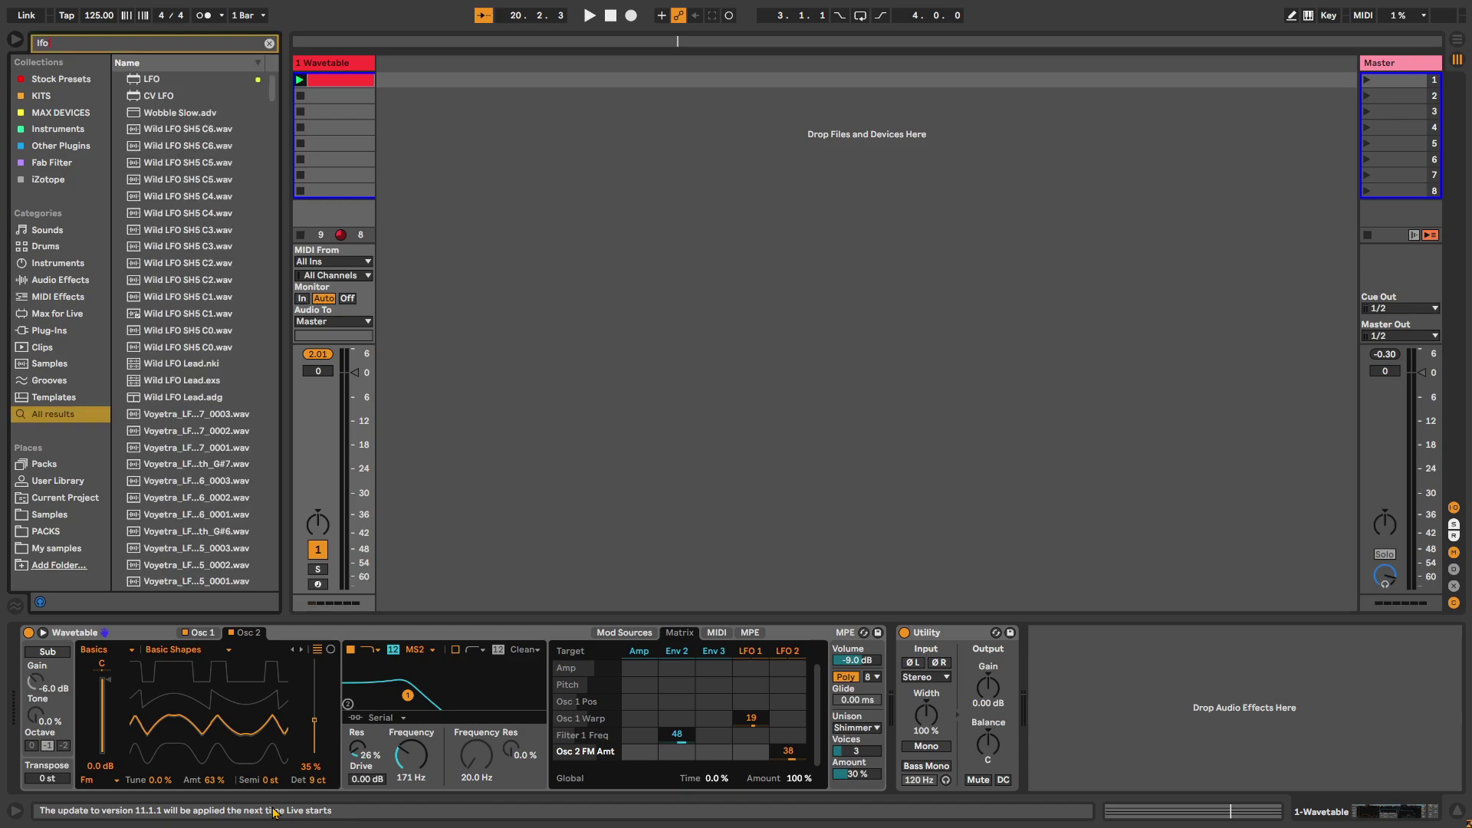
double_click(152, 95)
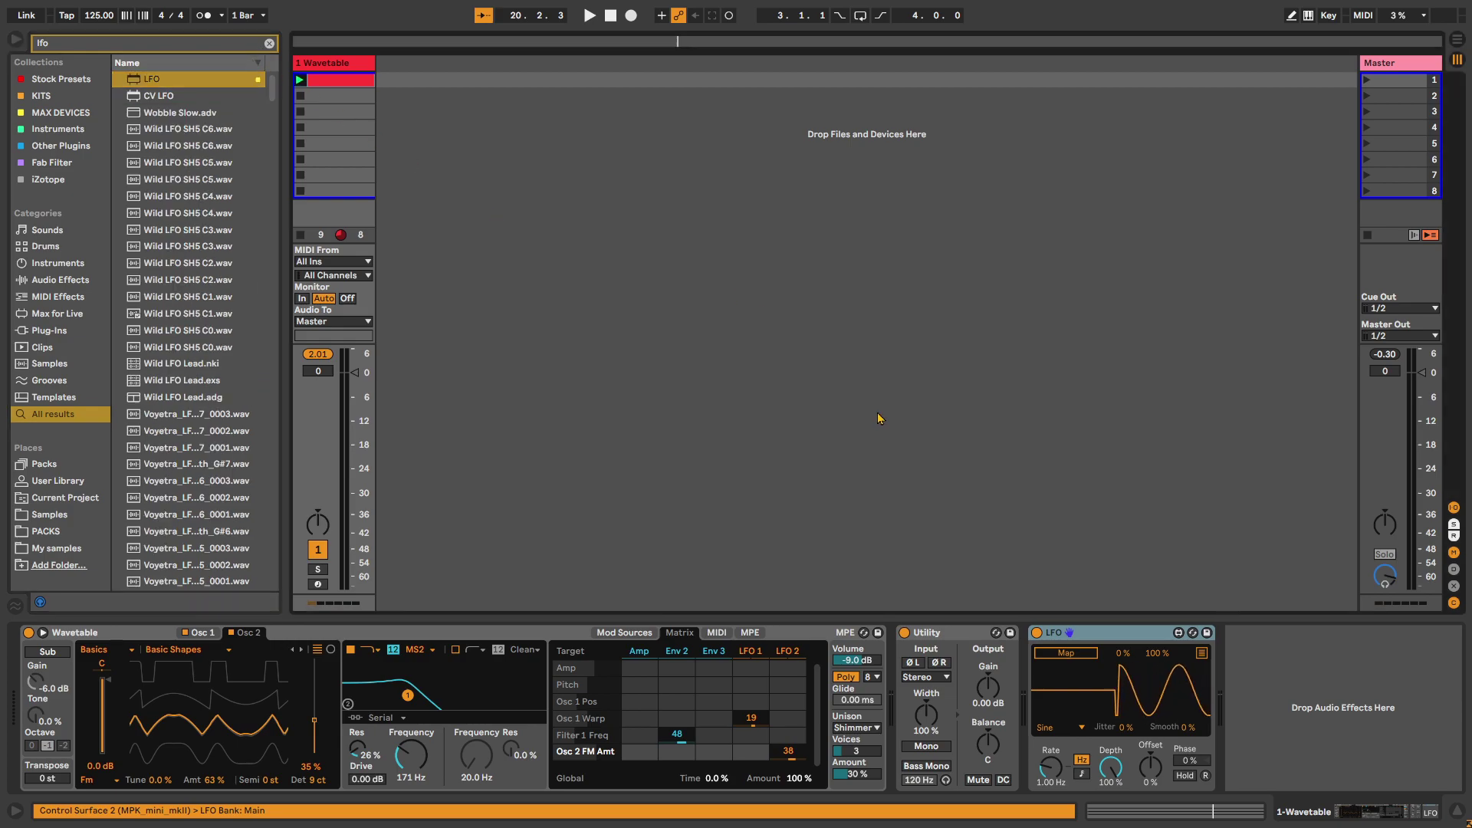
left_click(214, 780)
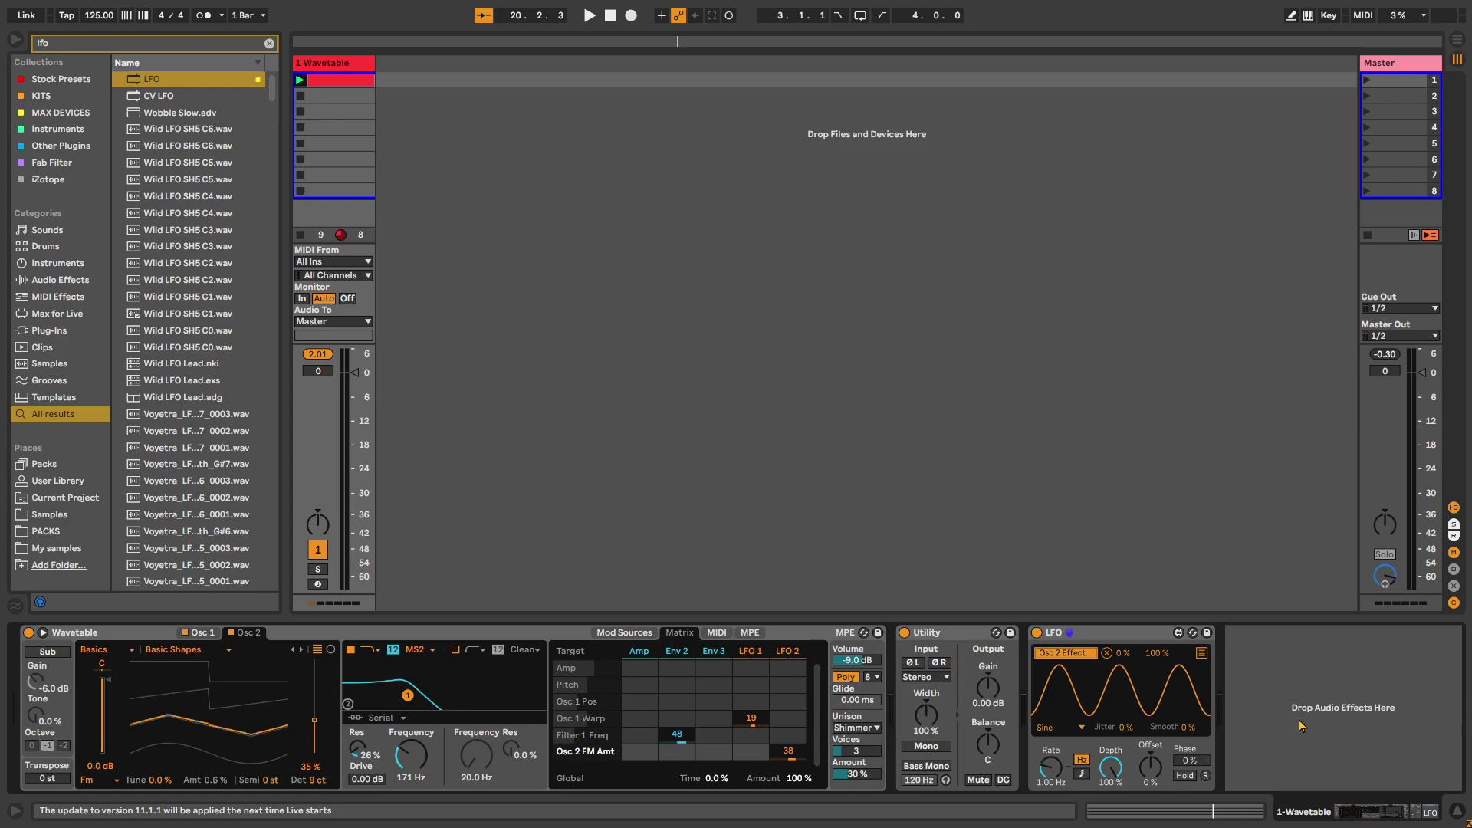
- Use a sine waveform for the mapped LFO device and set its rate to 0.03 Hz after trying the tempo-synced mode
left_click(1081, 773)
left_click(1077, 725)
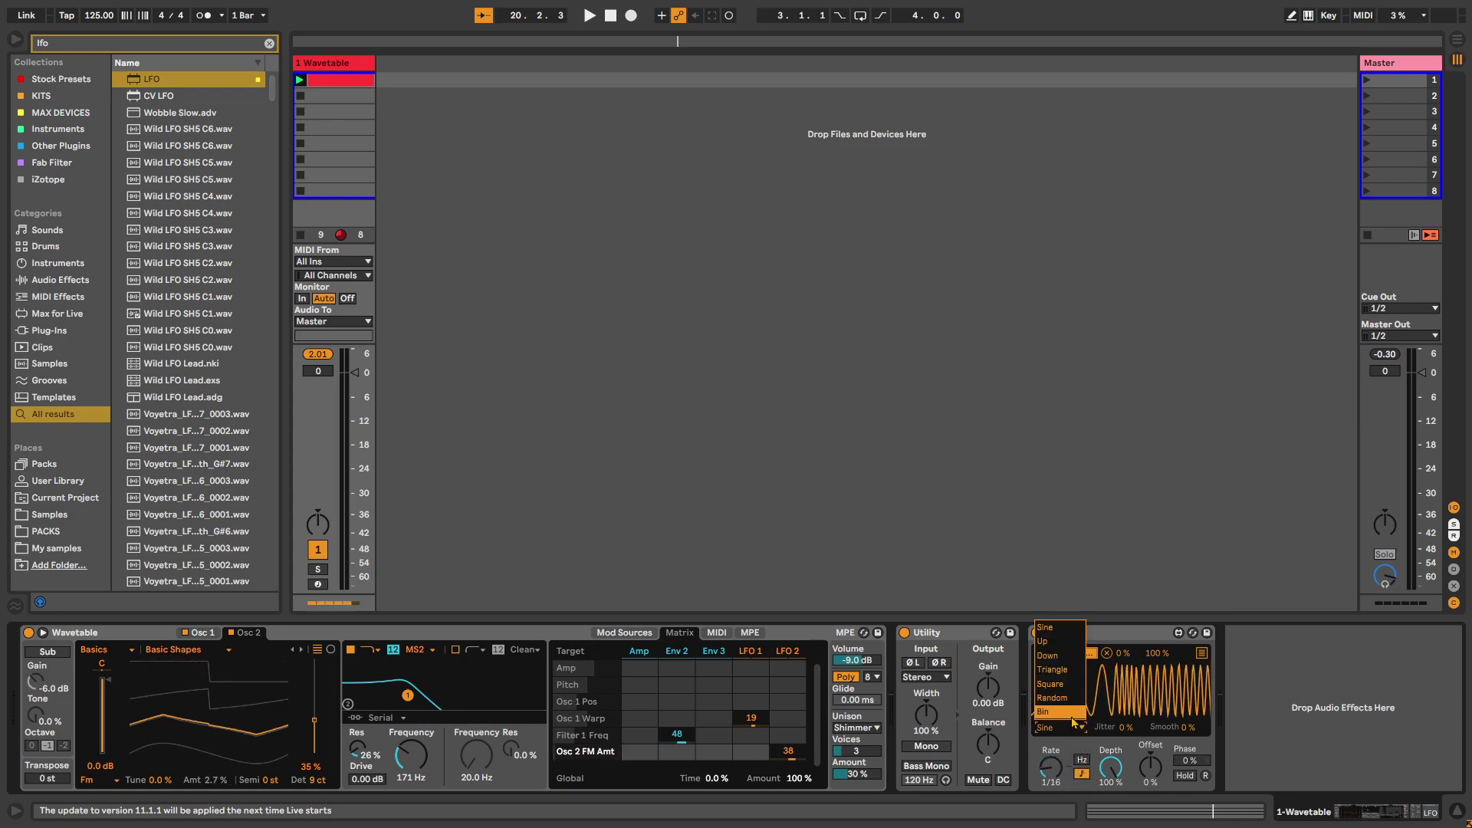
left_click(1058, 627)
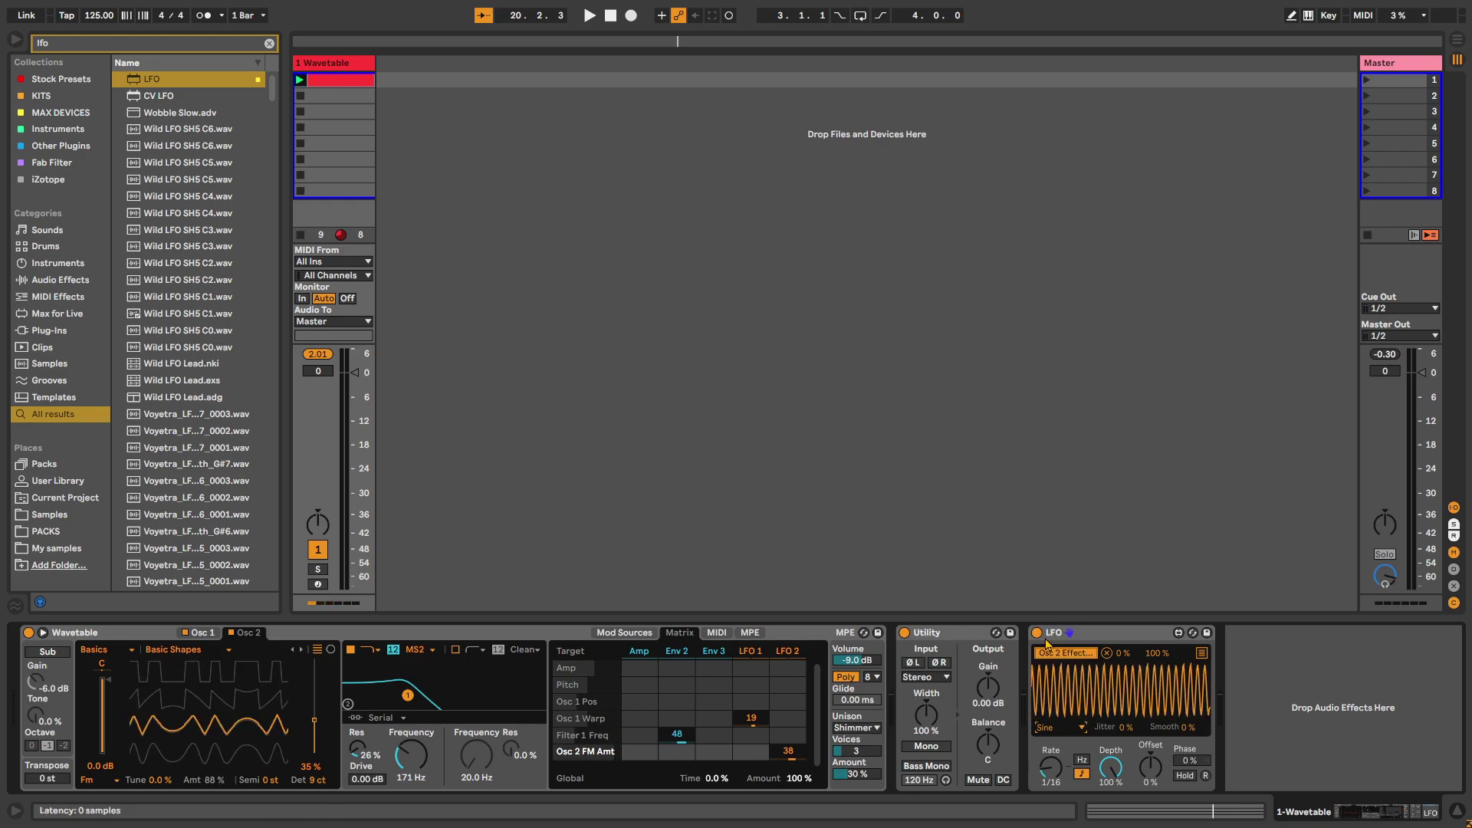
left_click(1081, 760)
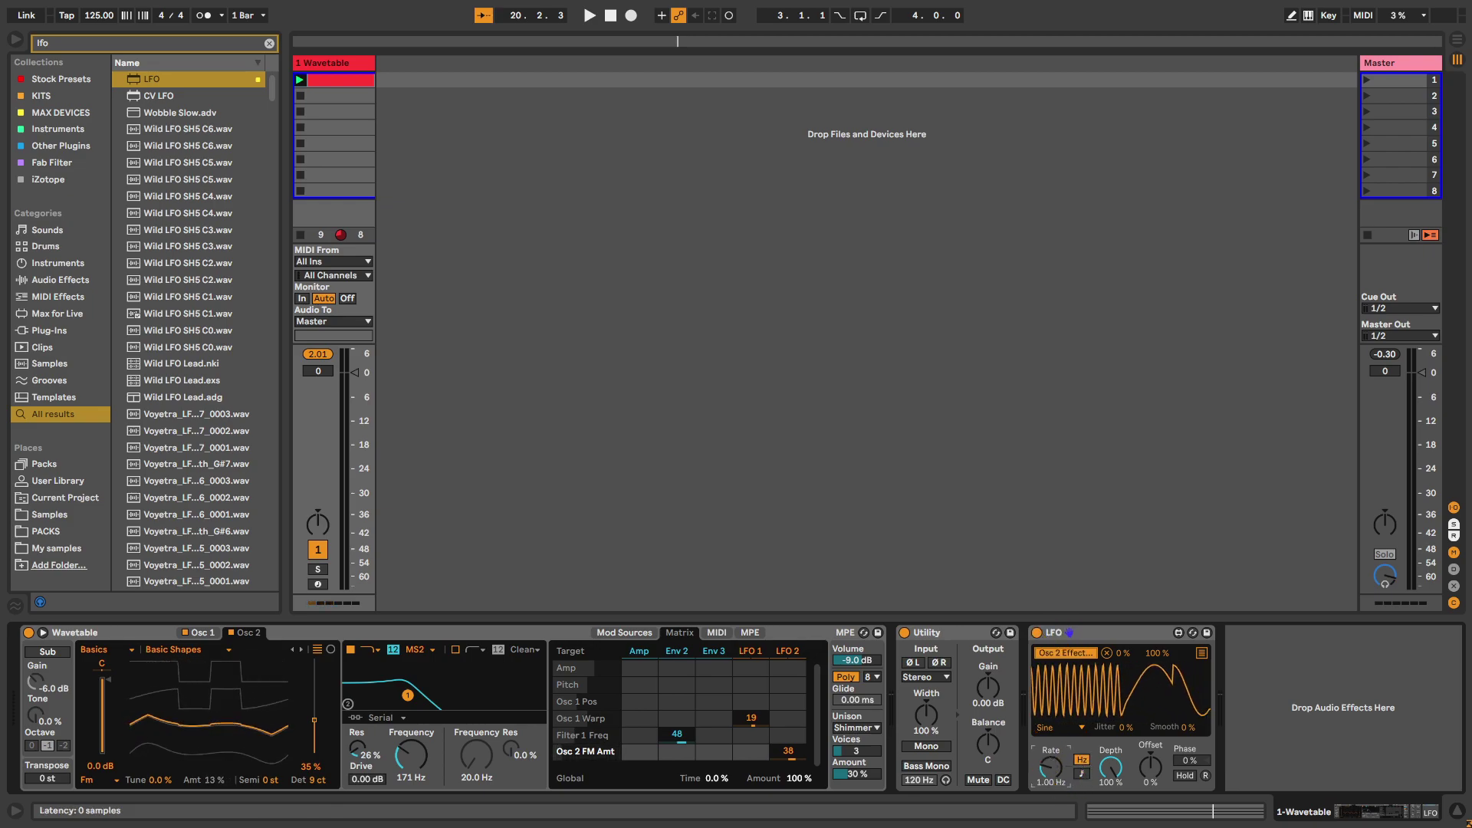
left_click_drag(1050, 766, 1083, 789)
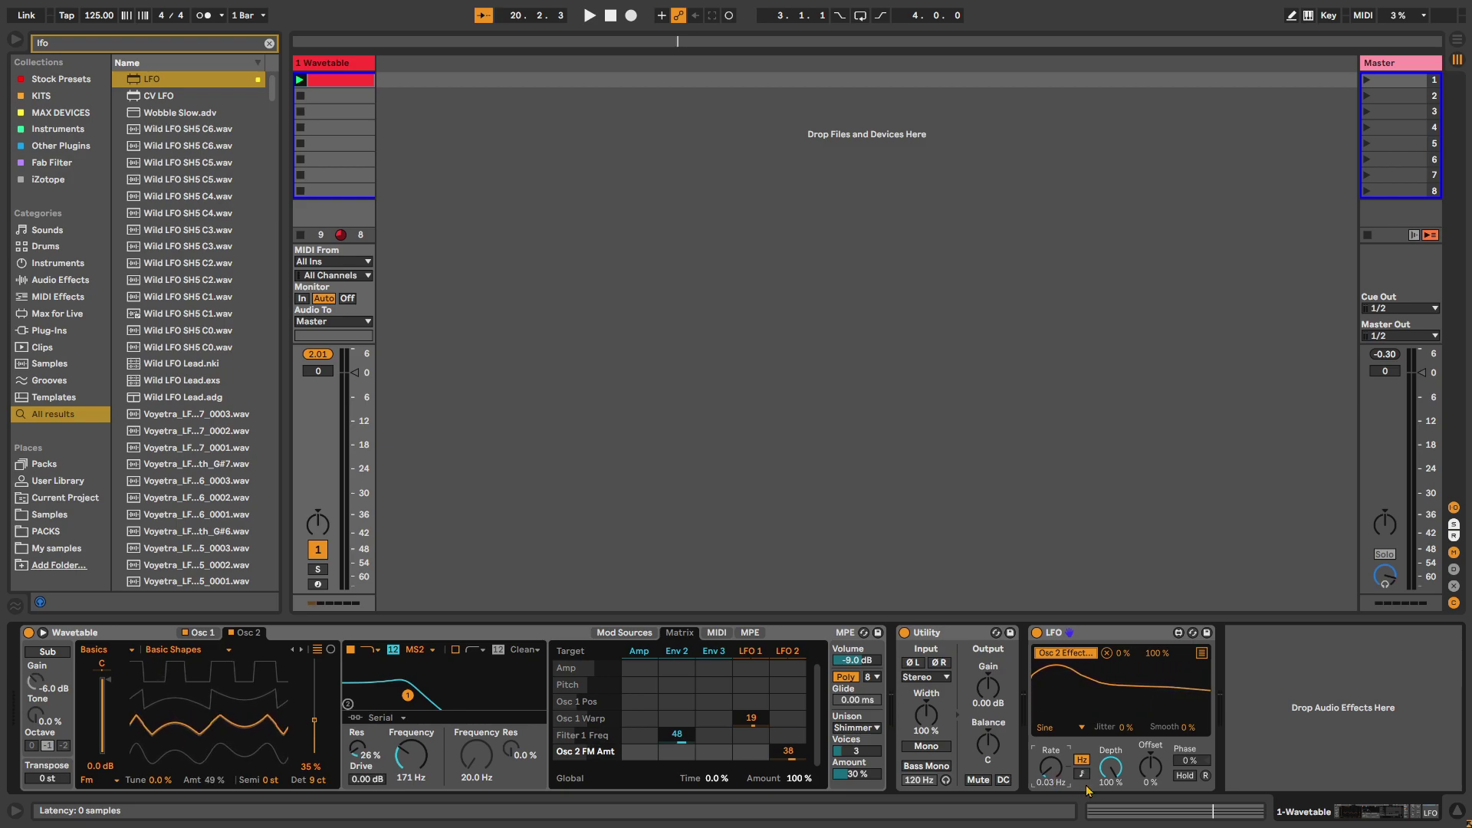
- Play the clip and set Env 2's modulation of the Filter 1 frequency to 34
key("space")
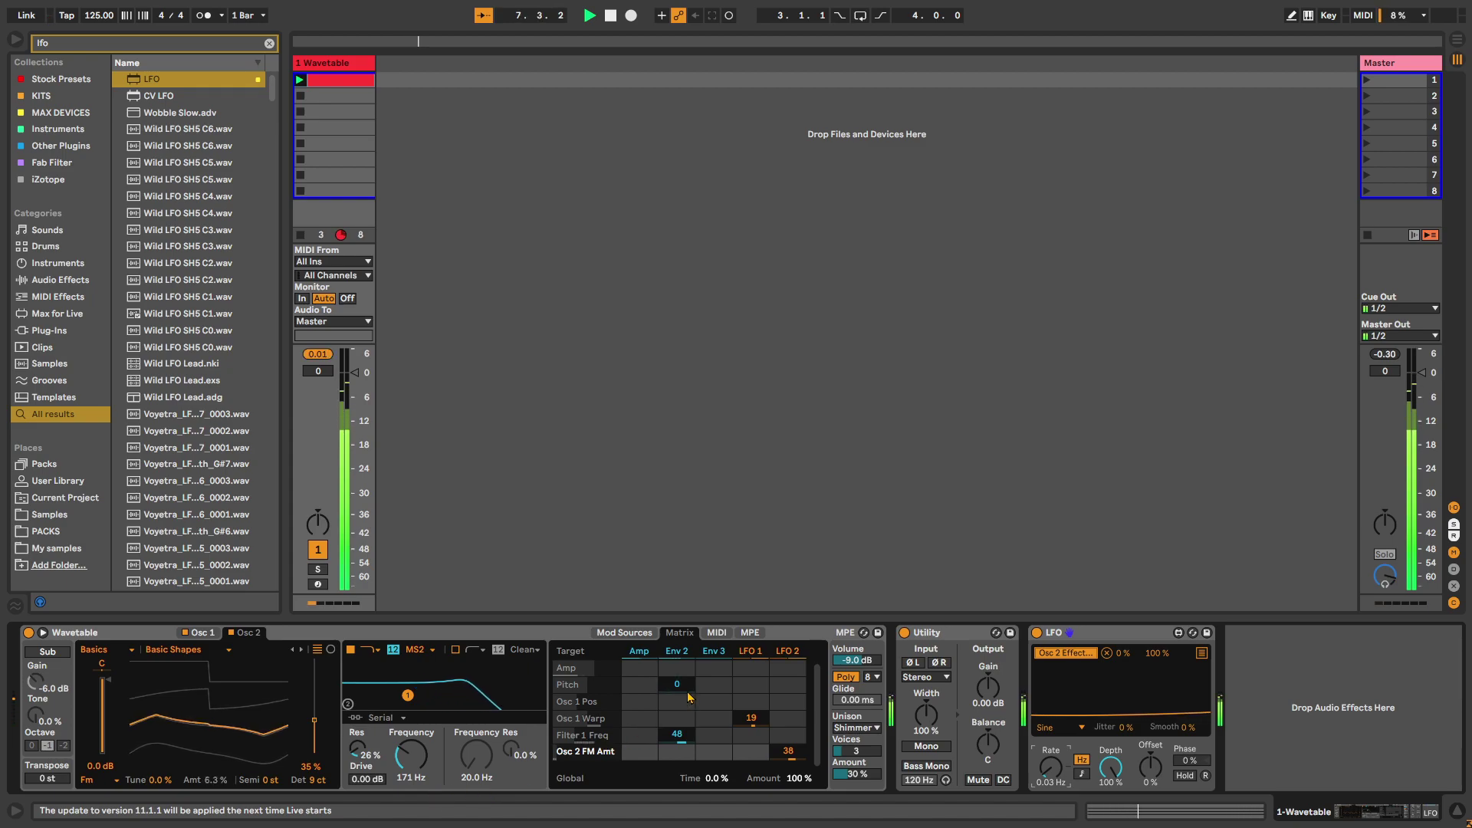
left_click(639, 735)
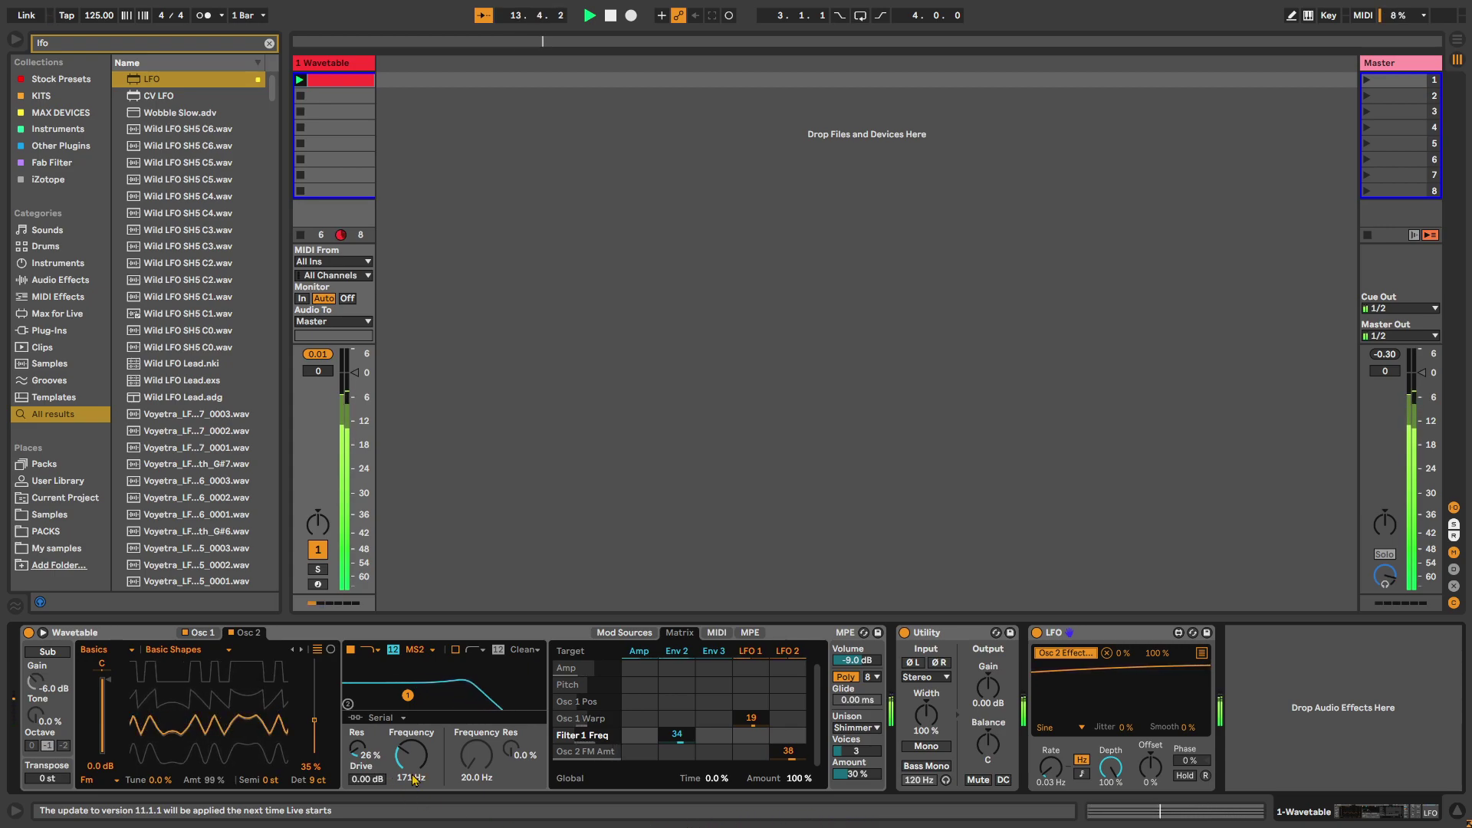
- Search the browser for "eq" and add EQ Eight to the end of the device chain
key("ctrl+f")
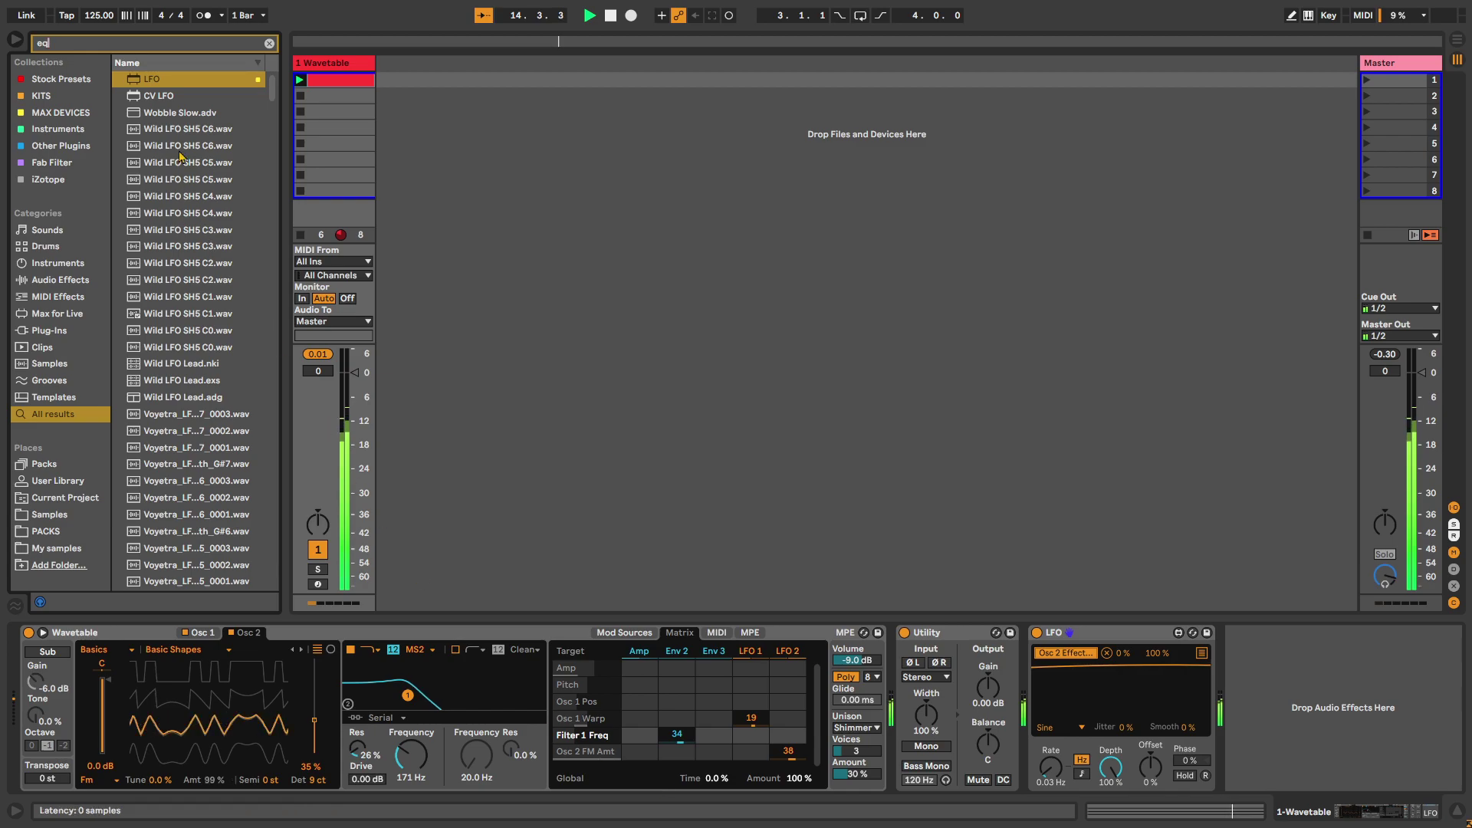
type("eq")
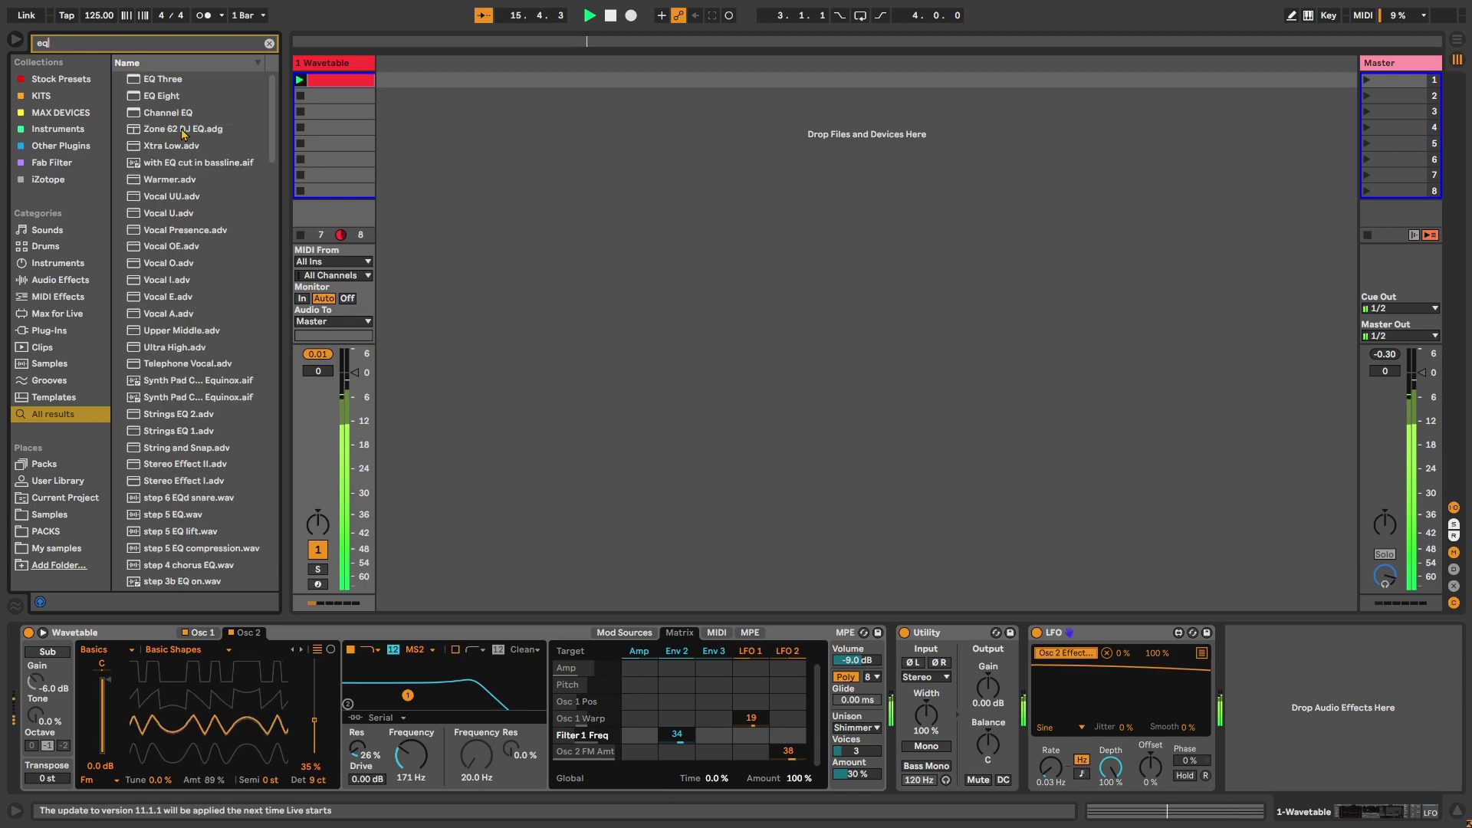
left_click(154, 95)
double_click(154, 95)
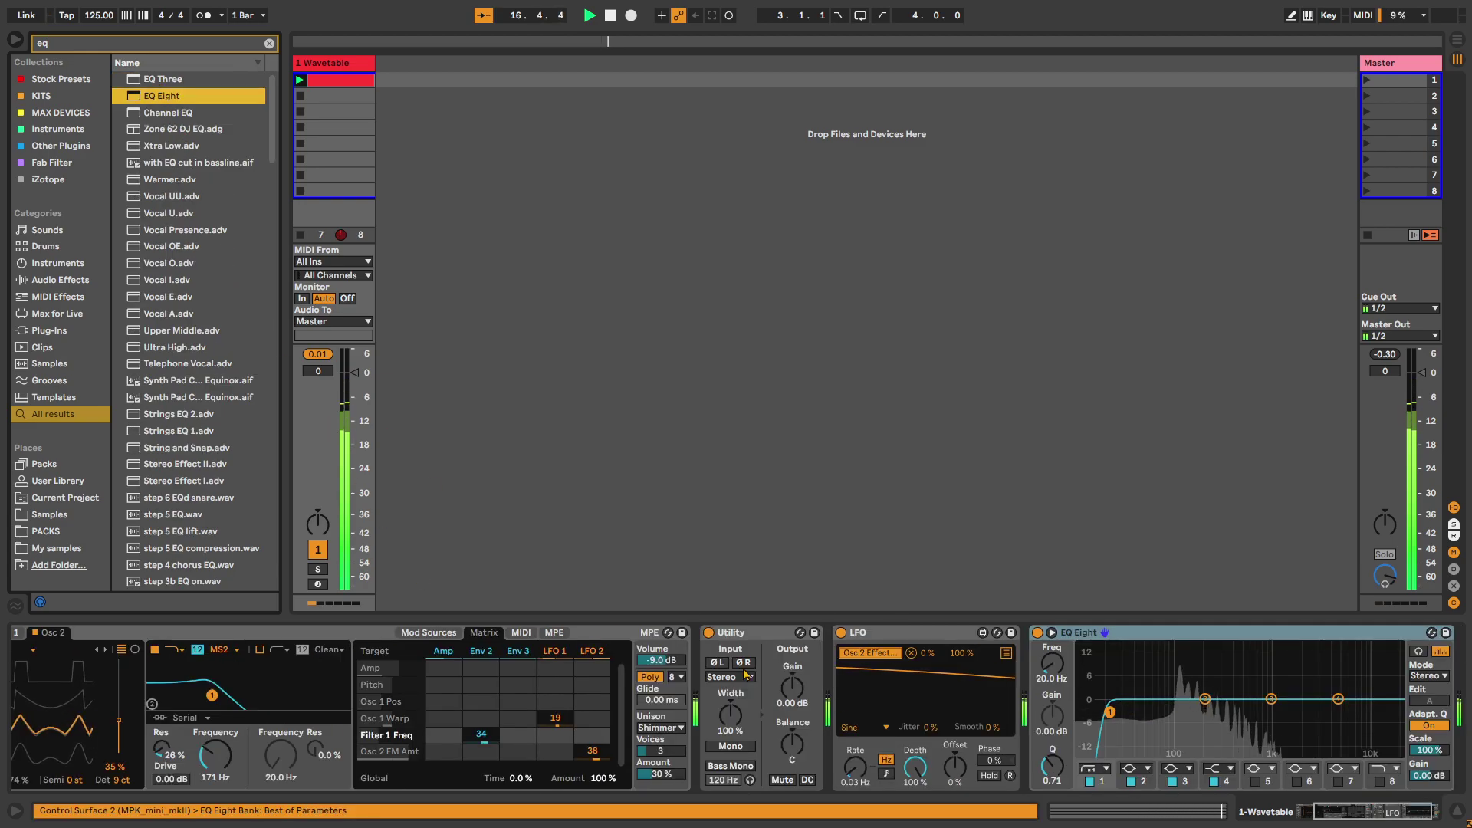
- Shape EQ Eight's band 1 as a gentle low cut at 82.5 Hz with a Q of 0.43
left_click(1095, 768)
left_click(1102, 690)
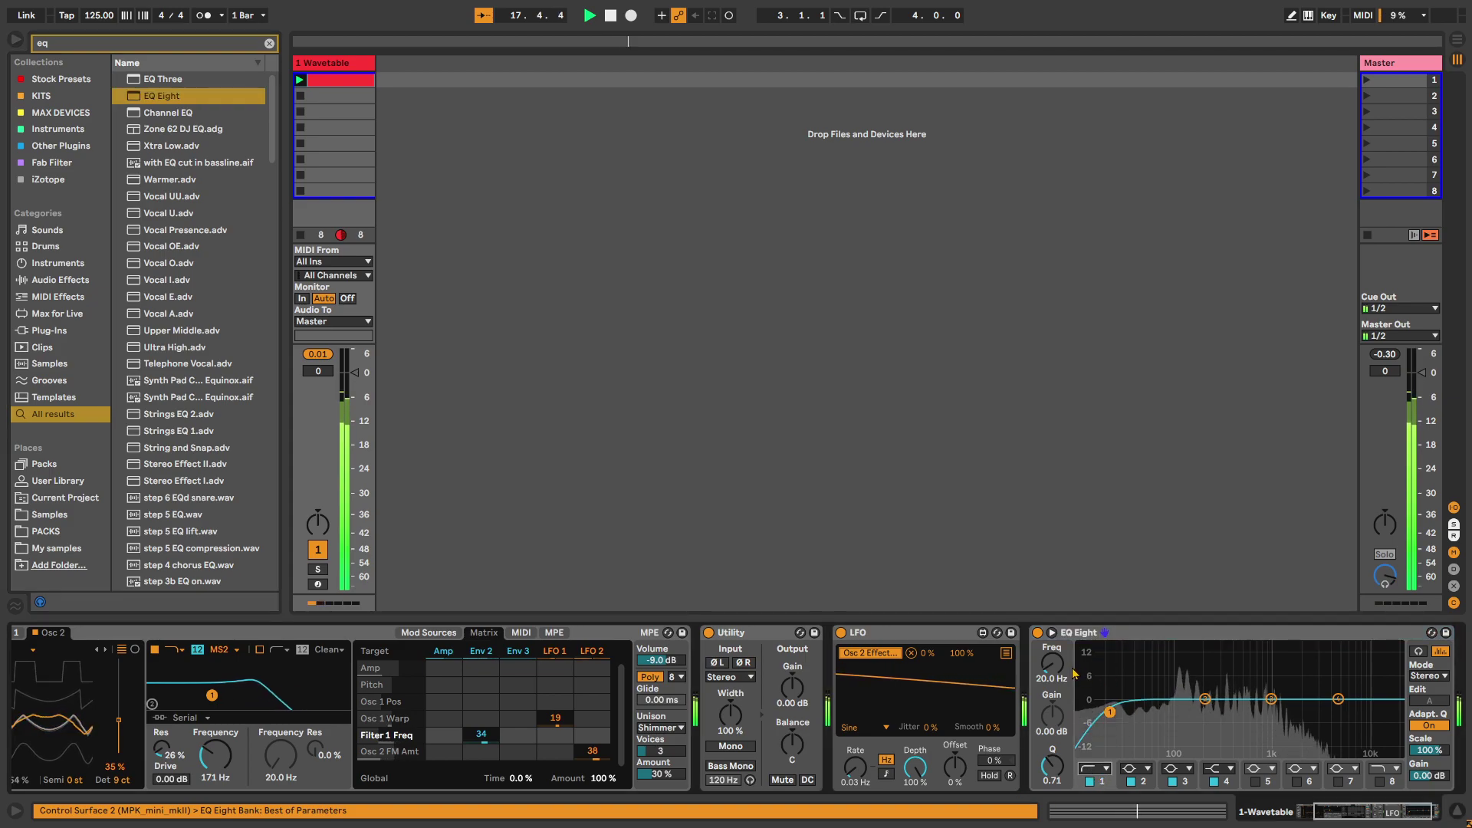
left_click_drag(1050, 668, 1040, 704)
left_click_drag(1166, 712, 1167, 722)
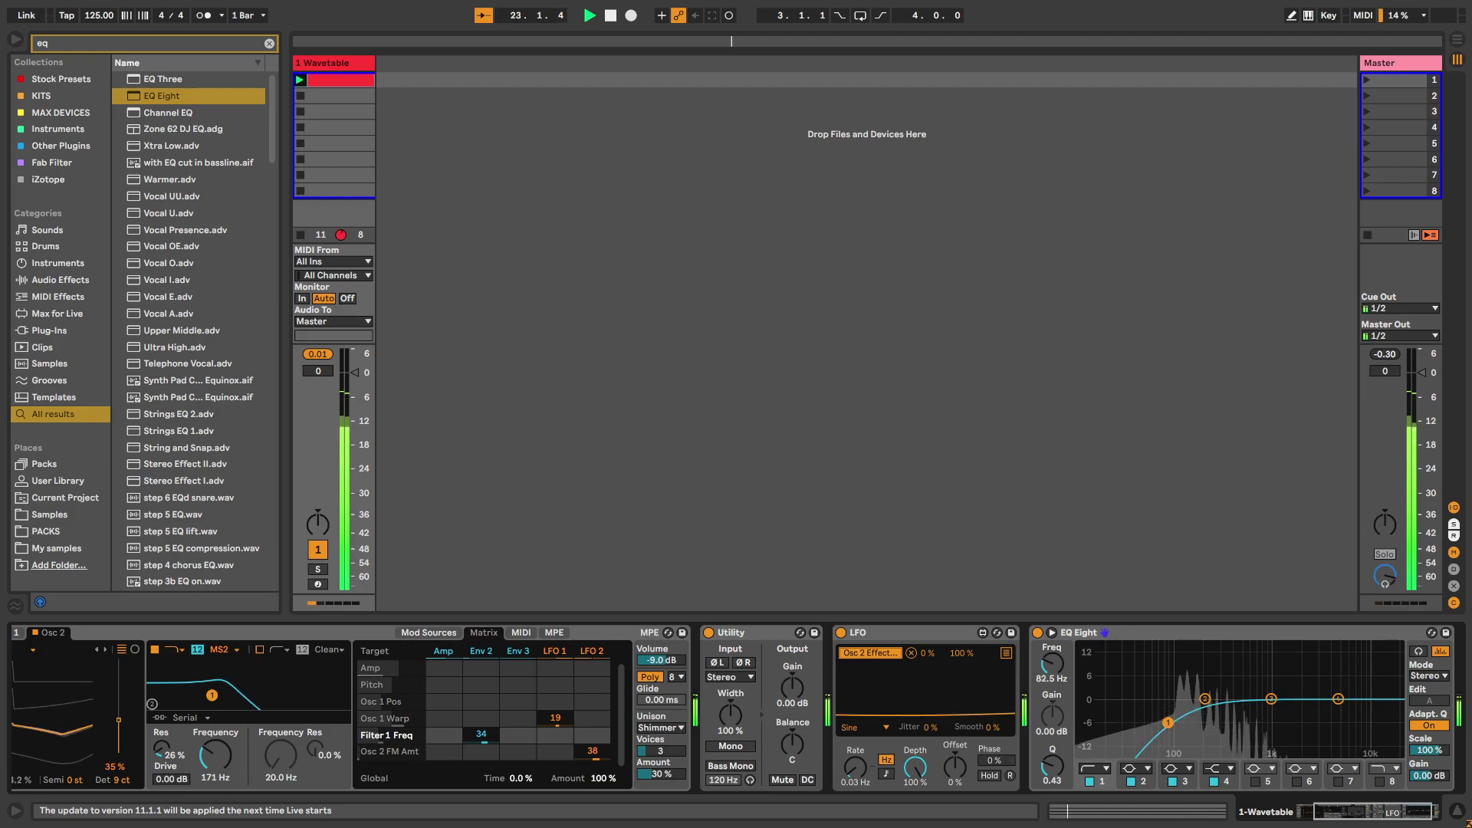
- Delete the Utility device from the Wavetable track's device chain
left_click(1439, 819)
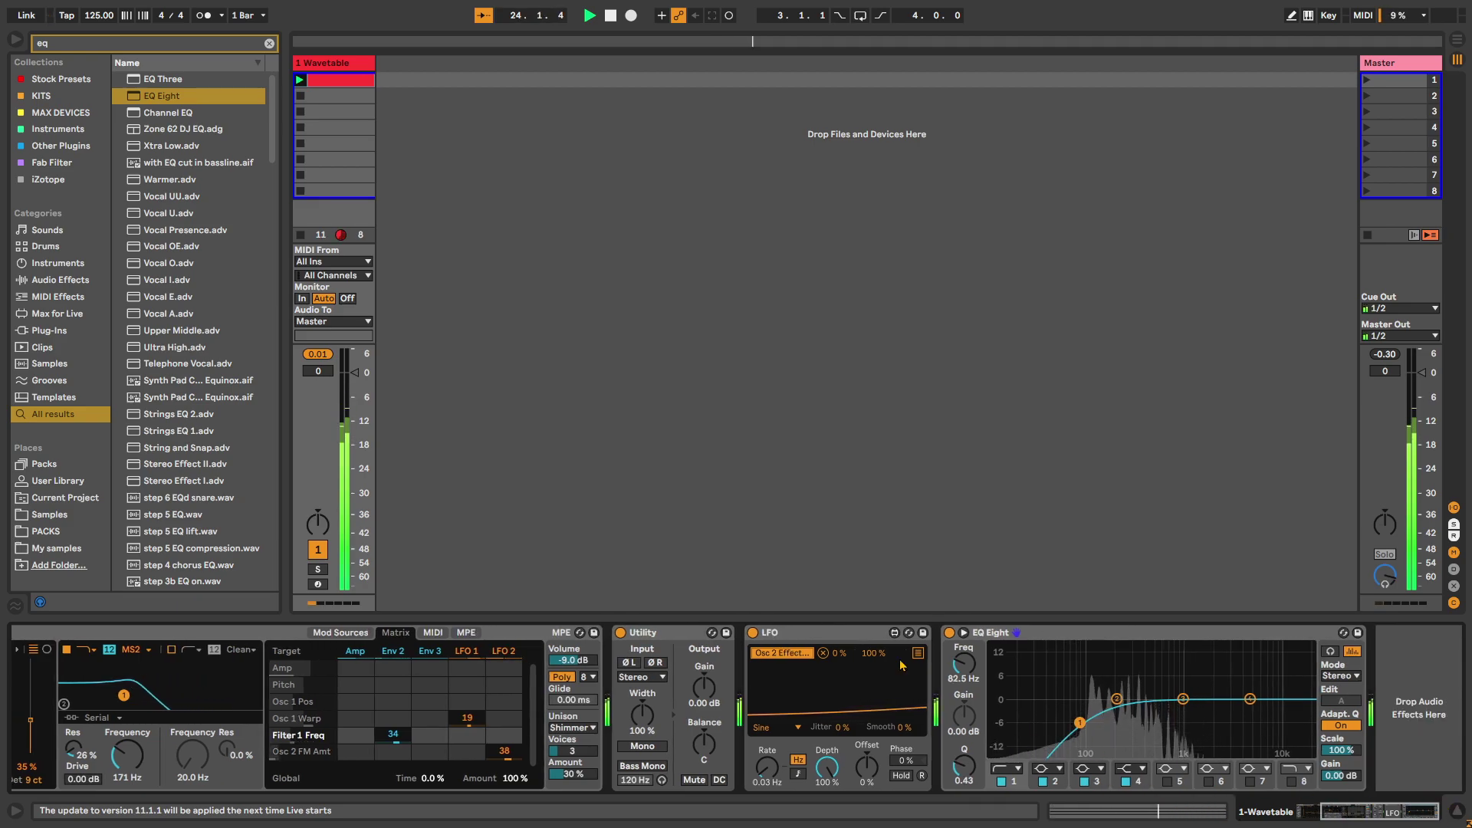
left_click(682, 638)
left_click_drag(682, 640, 1329, 665)
key("Delete")
- Search the browser for "delay" and add the Delay effect after EQ Eight
key("ctrl+f")
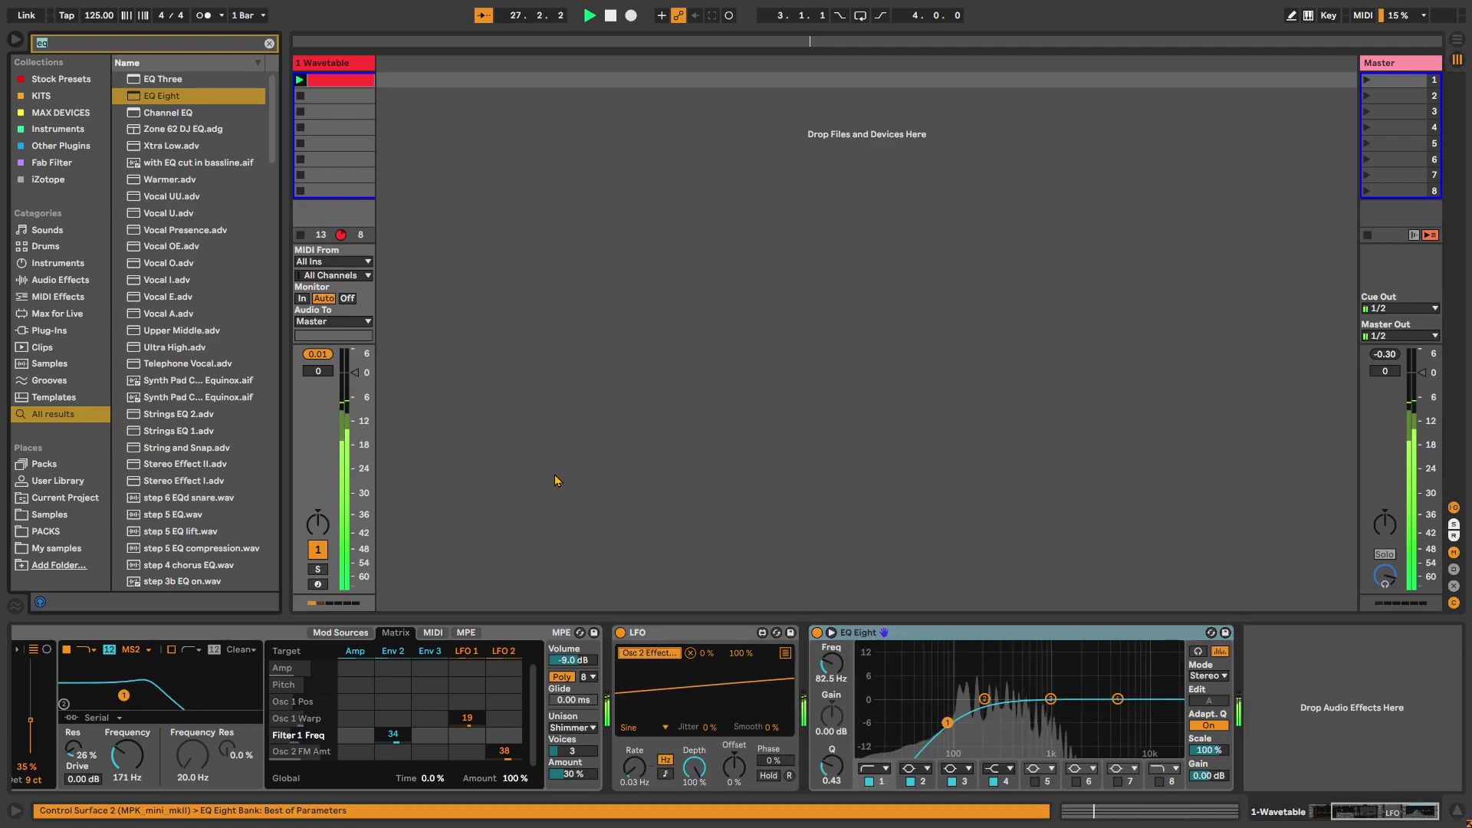
key("BackSpace")
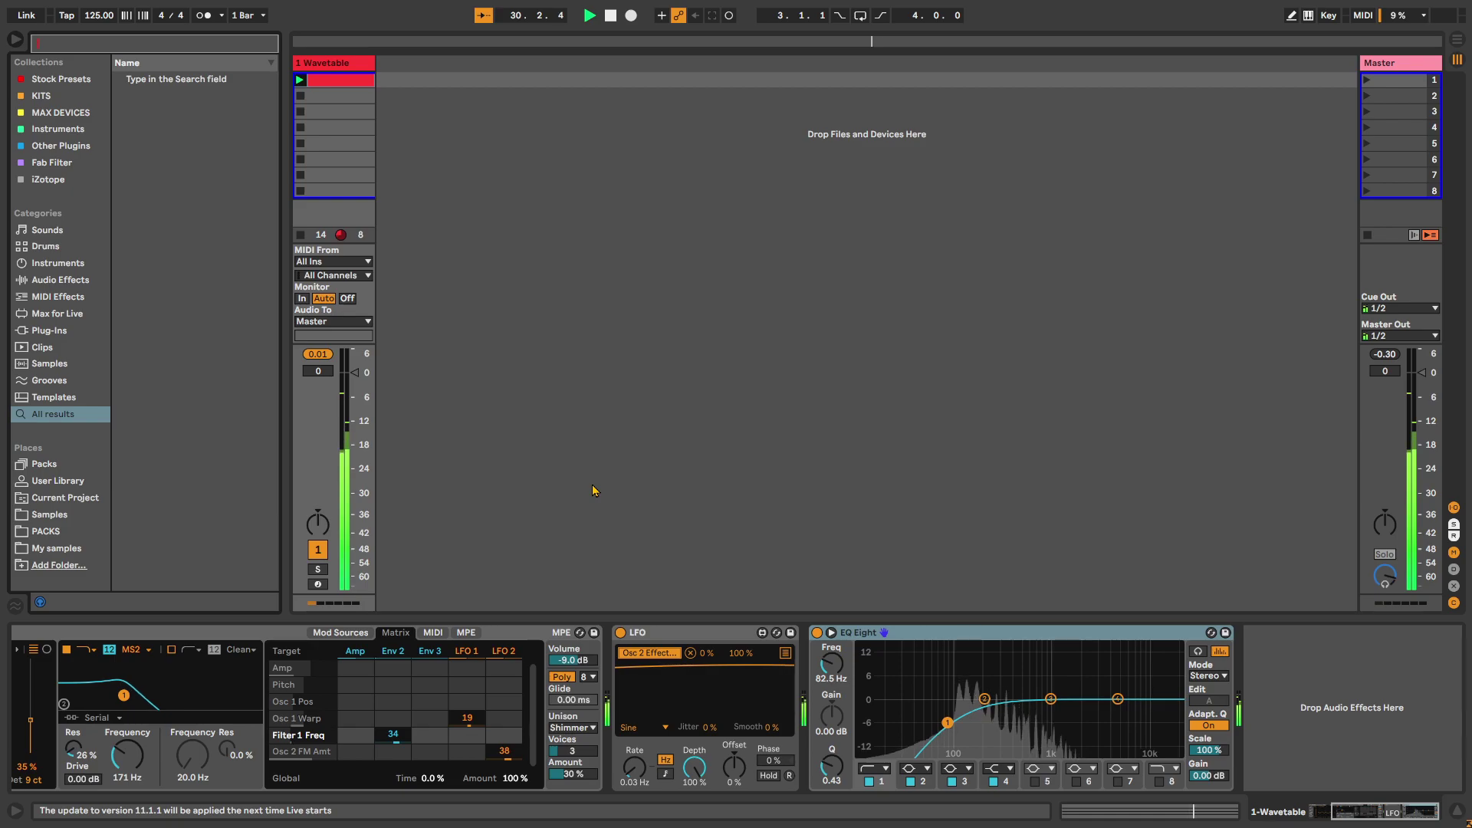
type("delay")
left_click_drag(150, 147, 1288, 667)
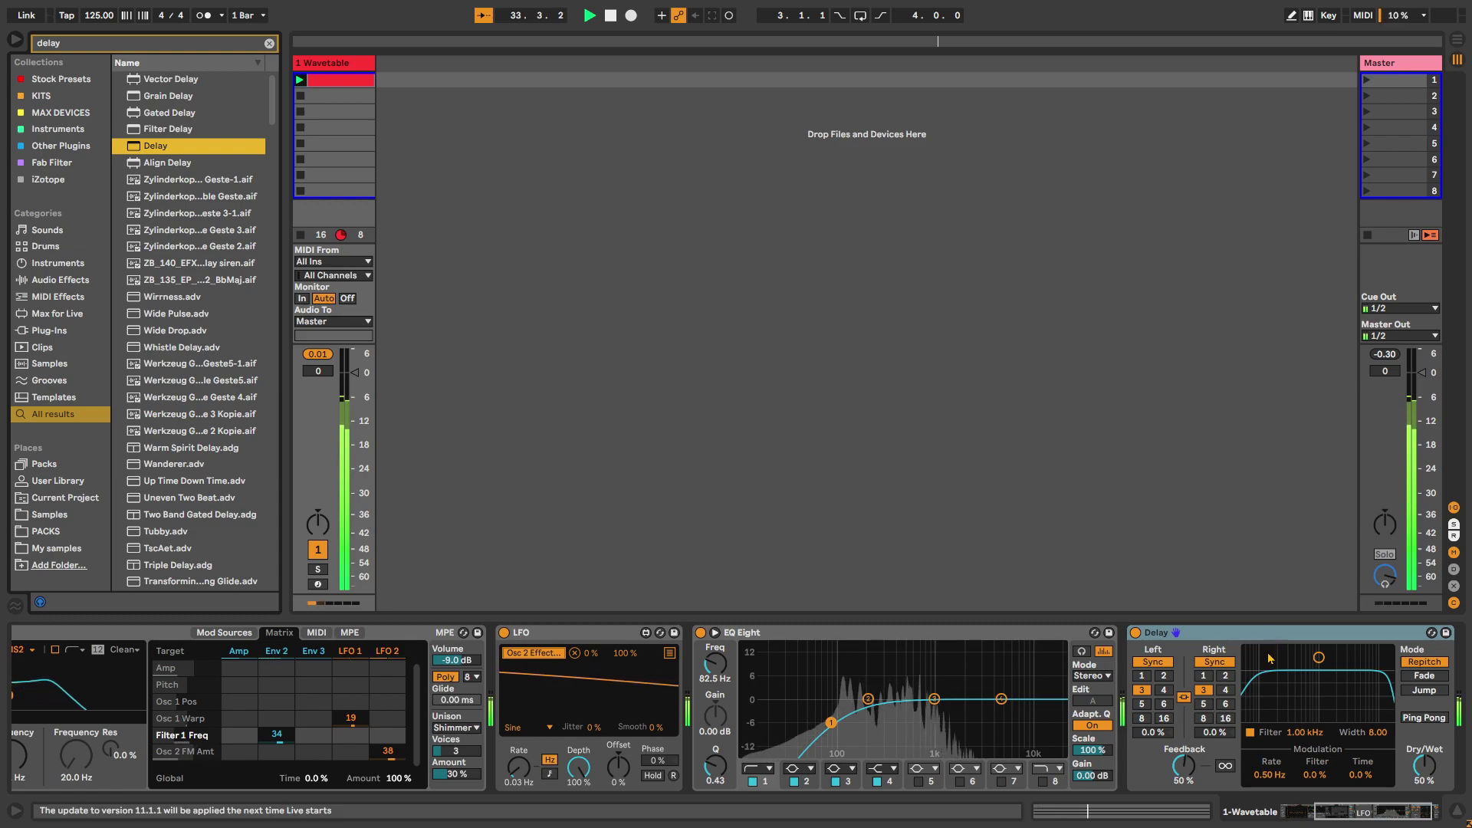
- Set Delay's filter to 3.11 kHz with width 4.30, feedback 24%, filter modulation 18%, right offset 0.5% and dry/wet 34%, and enable Ping Pong
left_click_drag(1329, 690, 1345, 686)
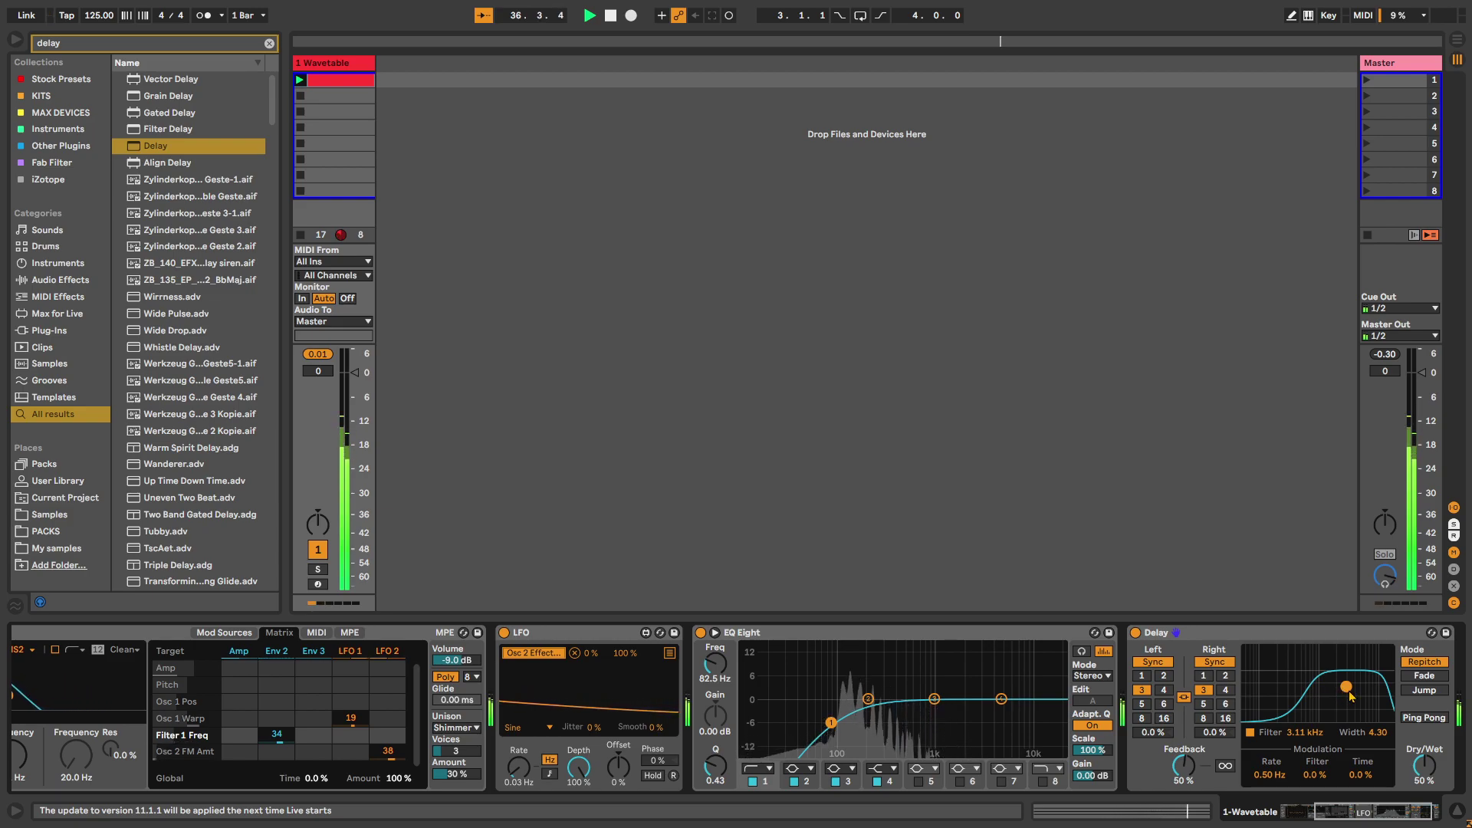
left_click(1380, 818)
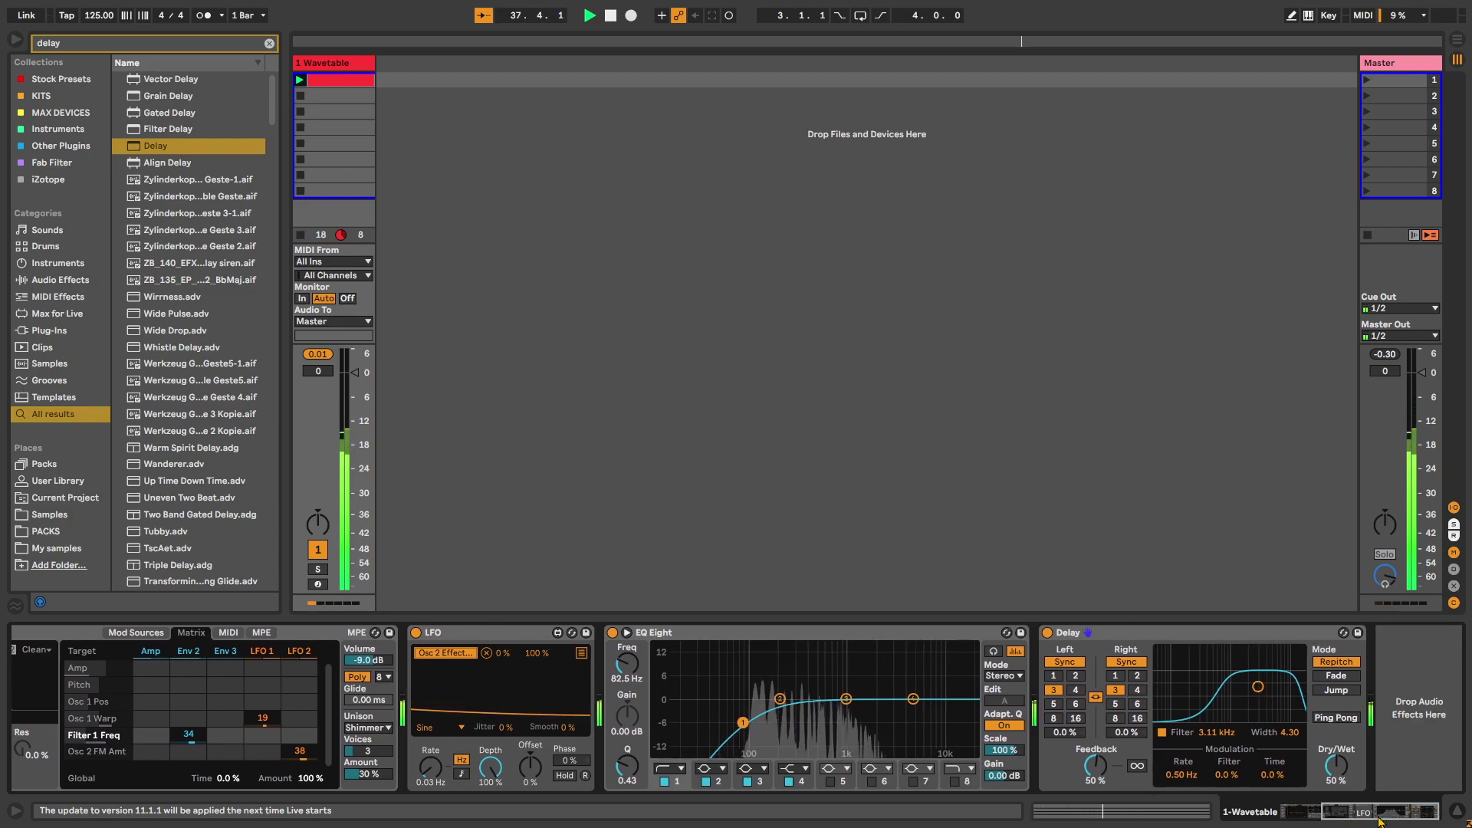
left_click_drag(1350, 774, 1351, 797)
left_click(1337, 718)
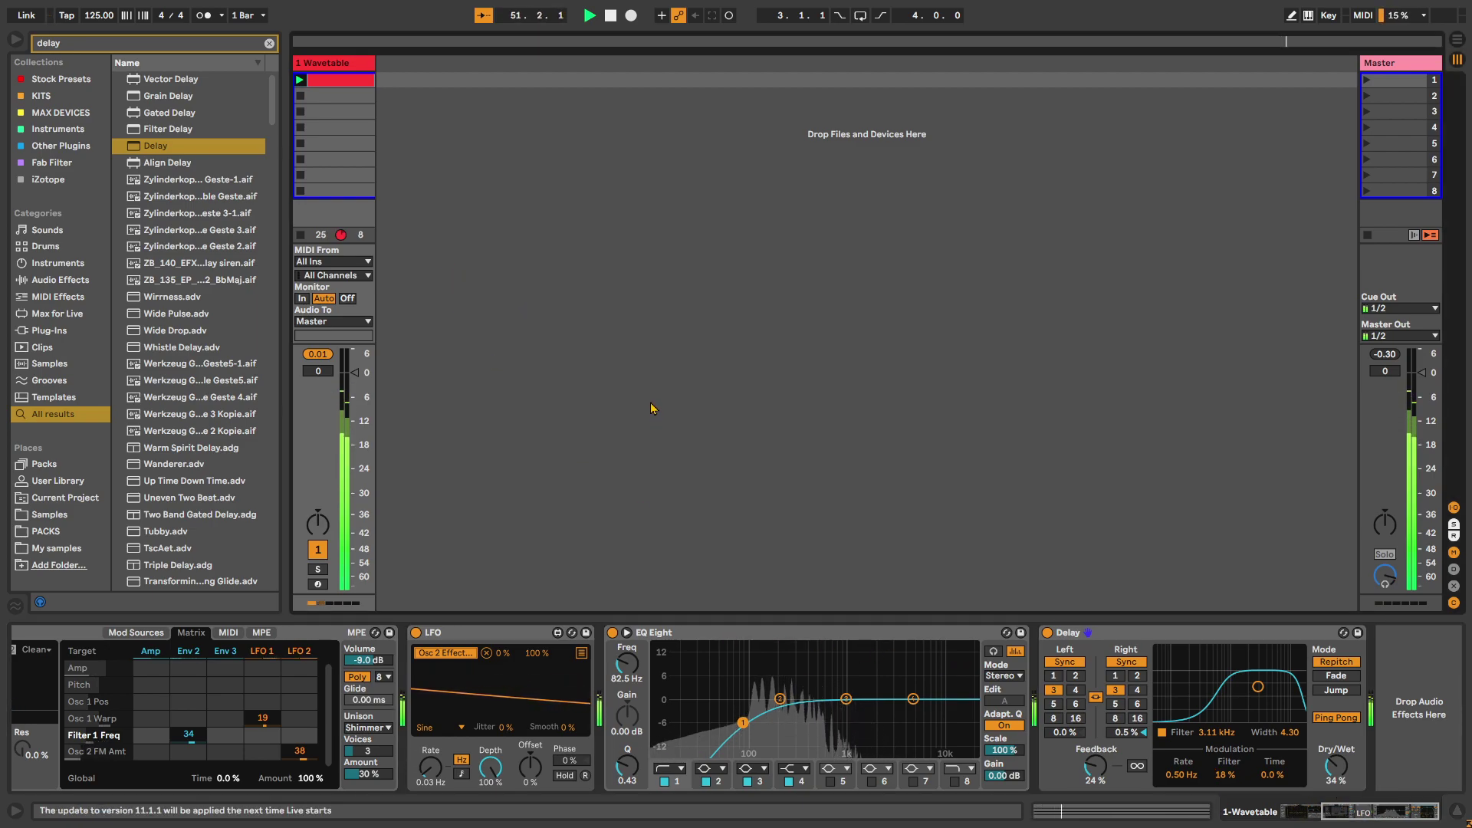
- Lower EQ Eight's band 4 at 5.05 kHz to -1.86 dB
left_click_drag(912, 699, 912, 705)
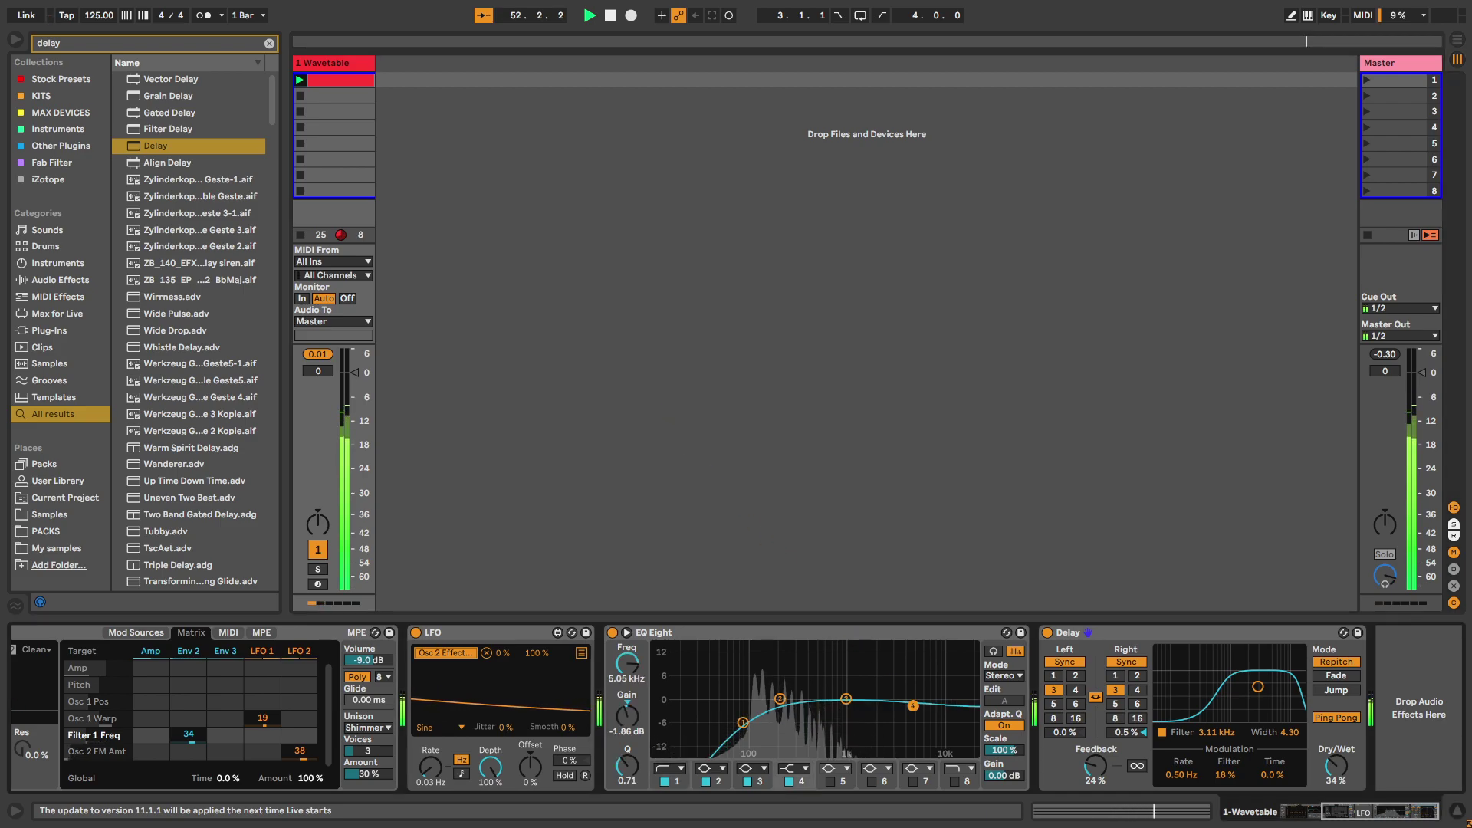
- Insert a second MIDI track and load the Wavetable instrument onto it by searching for "wavetabl"
right_click(469, 131)
left_click(487, 150)
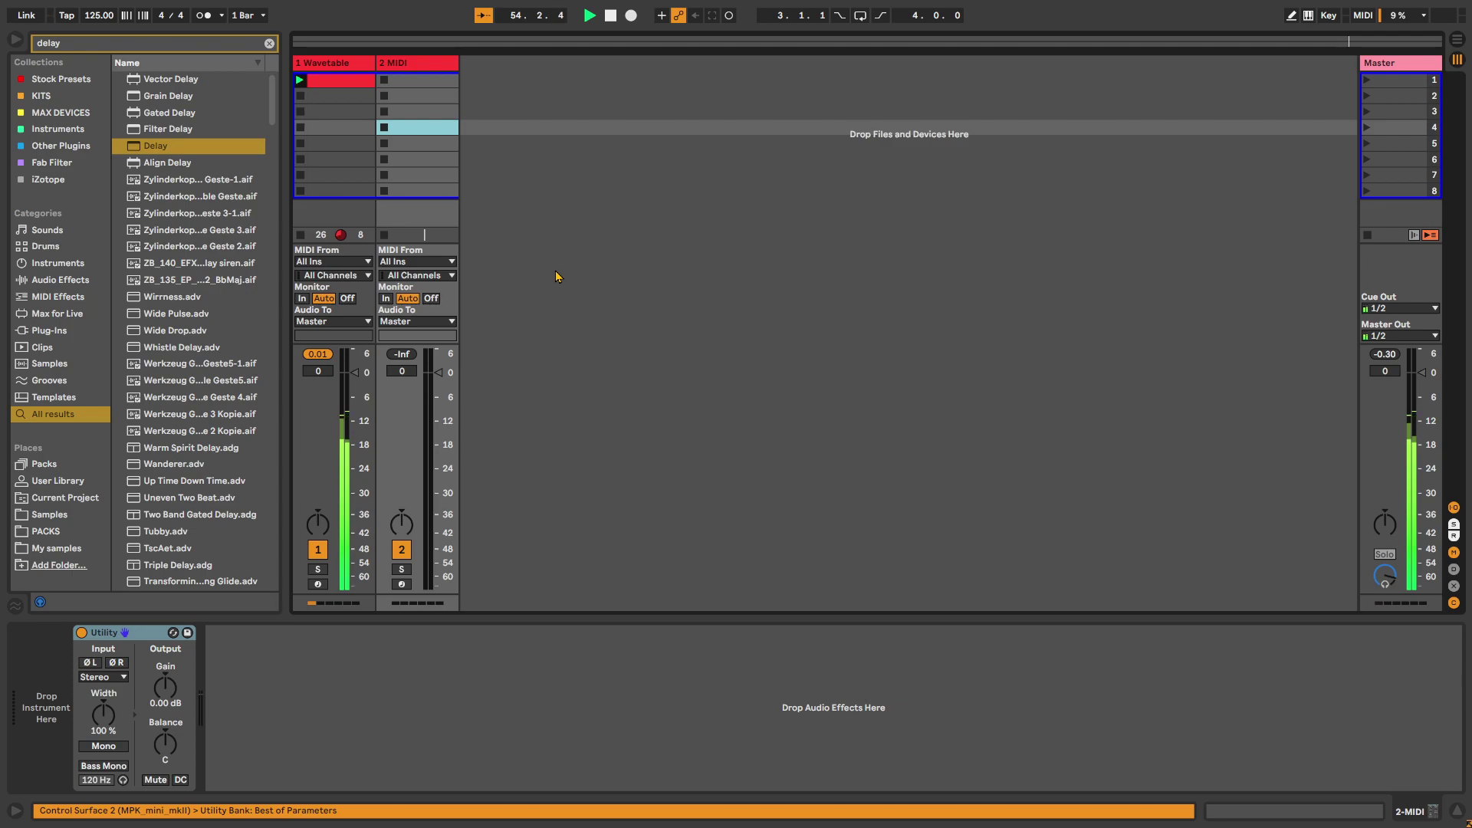
left_click(270, 44)
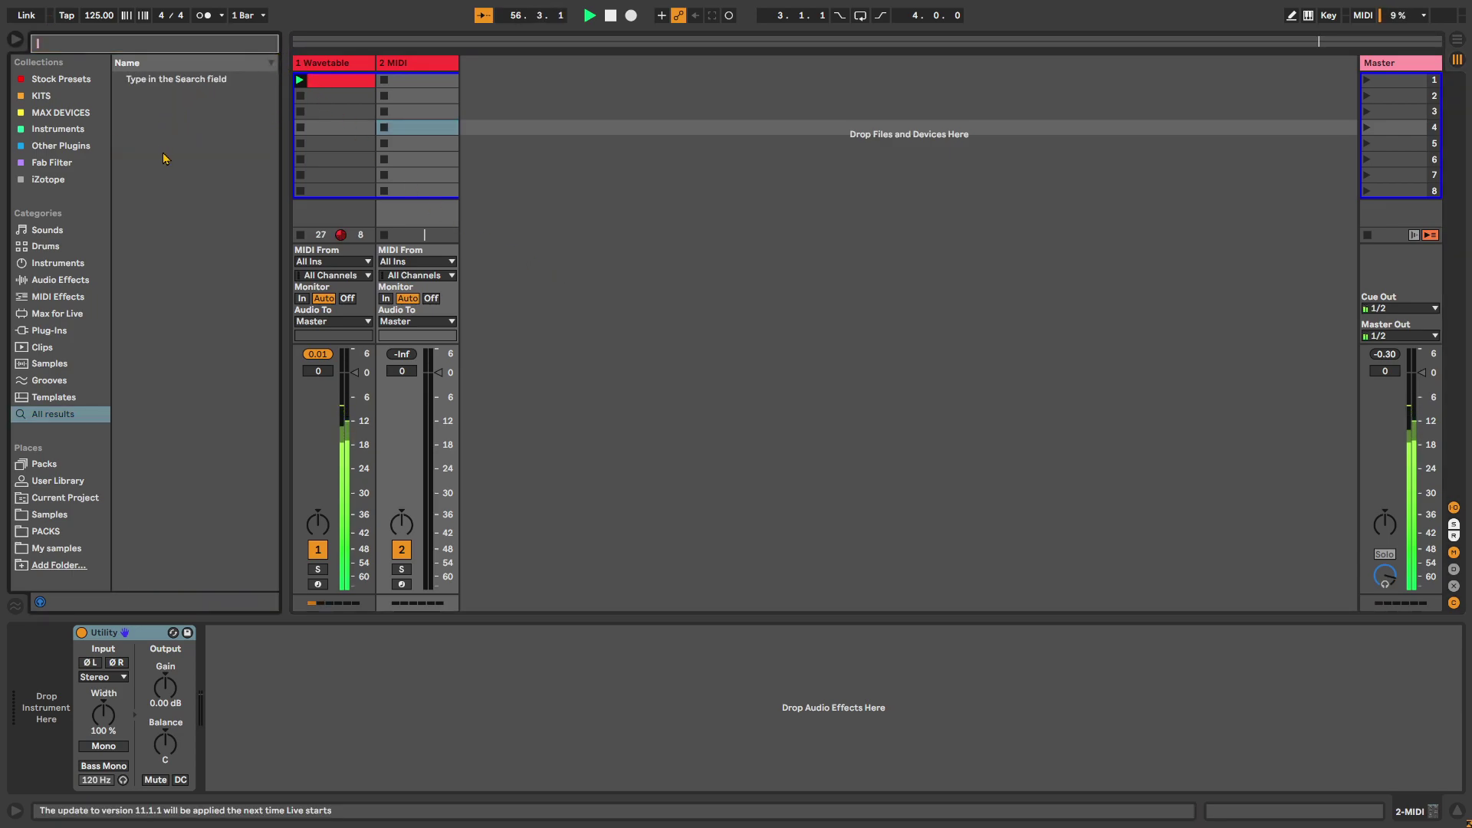
type("wa")
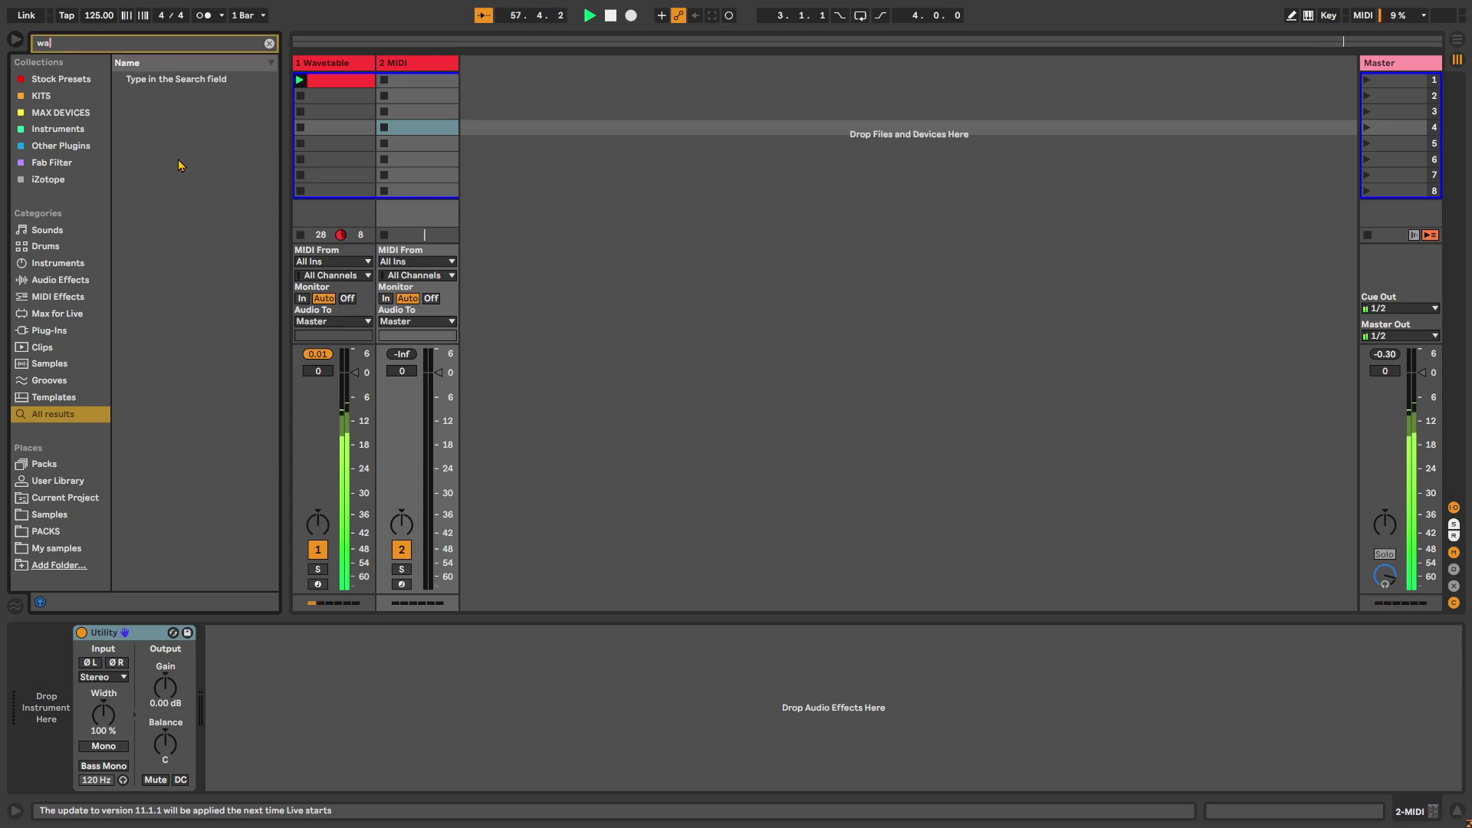
type("vetabl")
left_click(167, 84)
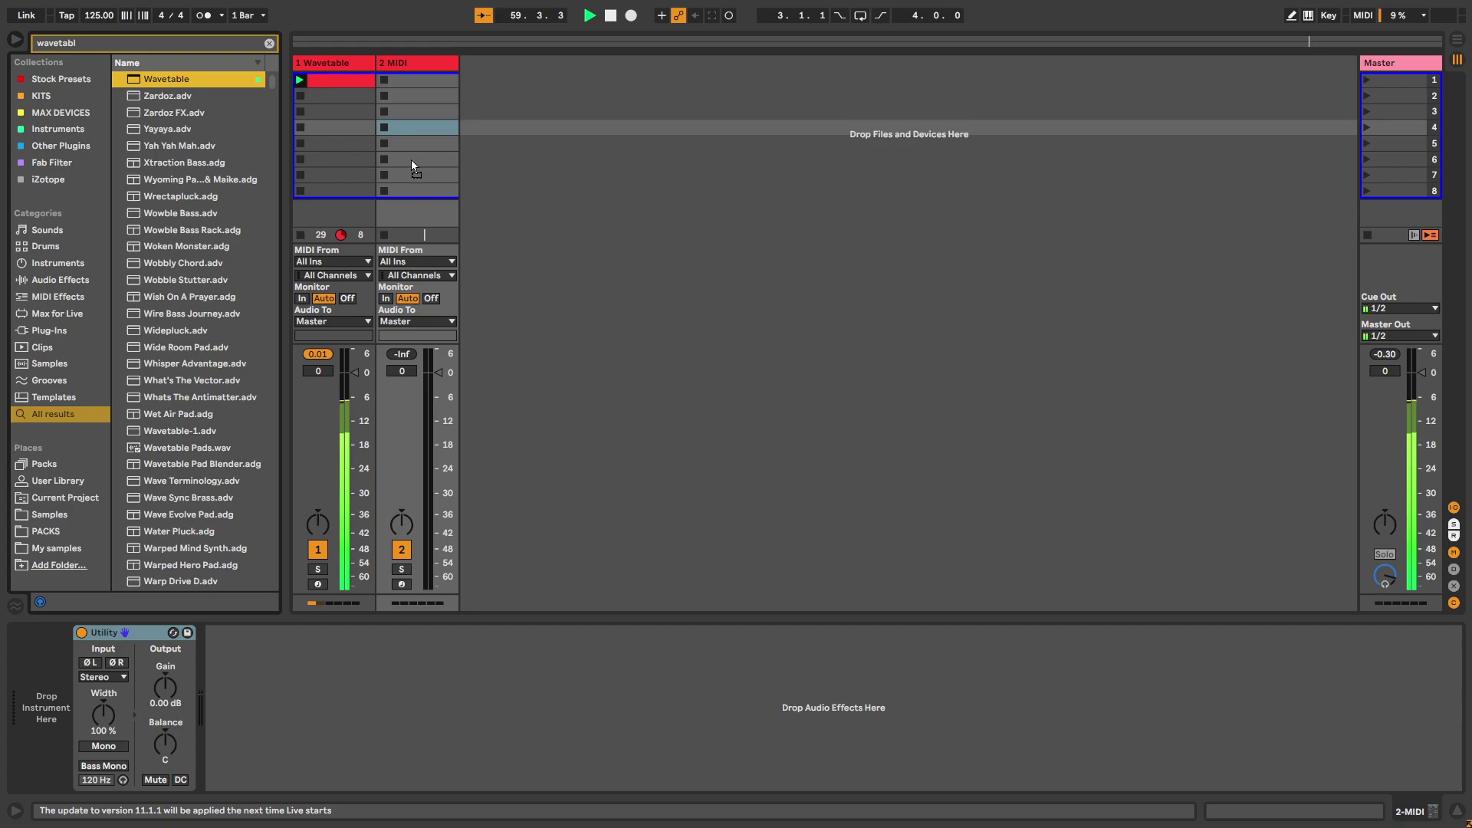
left_click_drag(412, 161, 411, 161)
- Create a MIDI clip in the second track's first slot and stack A#3, C#4, E#4 and G#4 sixteenth notes at its start
double_click(420, 81)
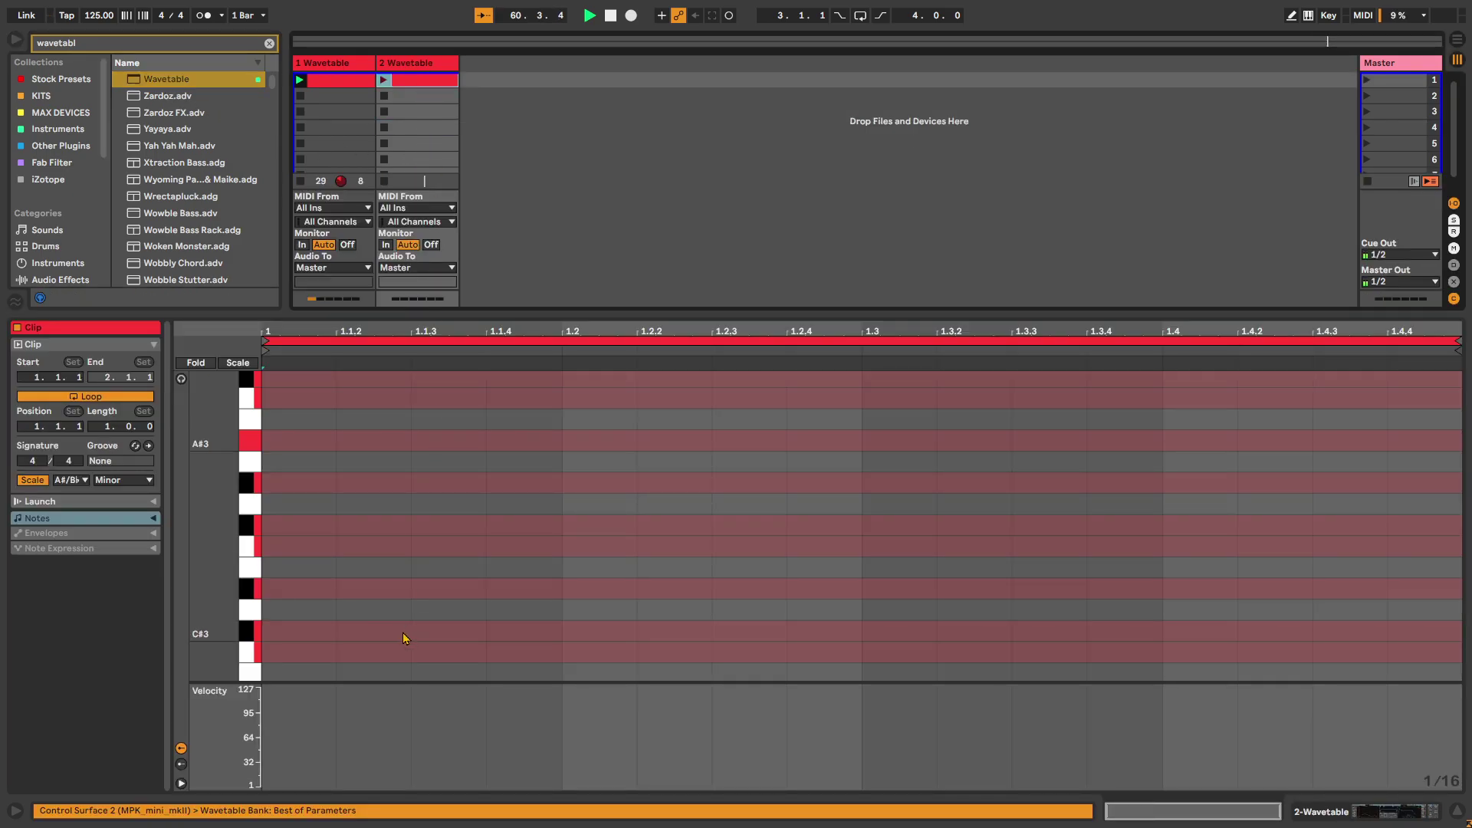
left_click(278, 626)
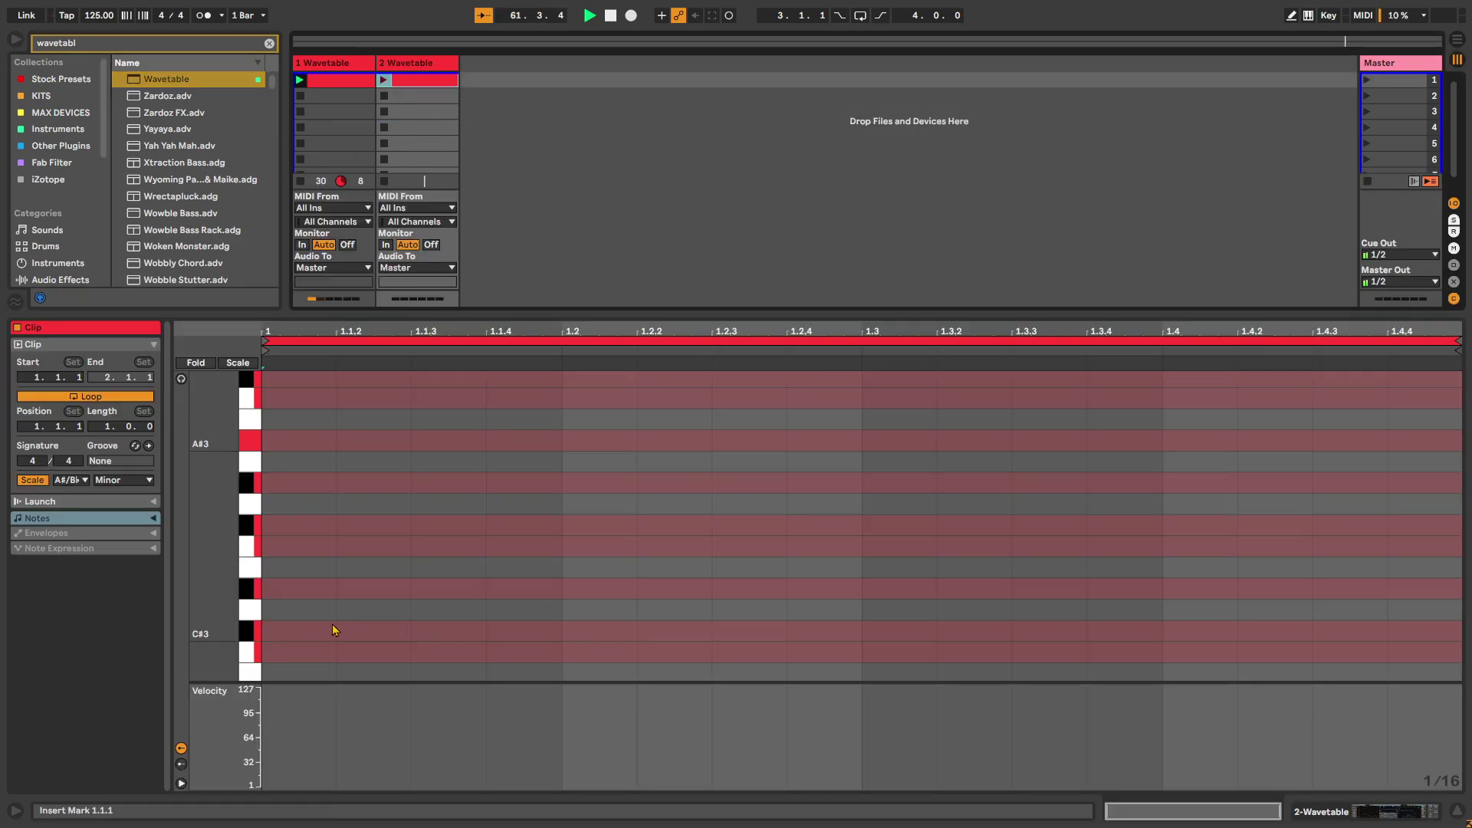
double_click(276, 446)
scroll(355, 629, "up", 4)
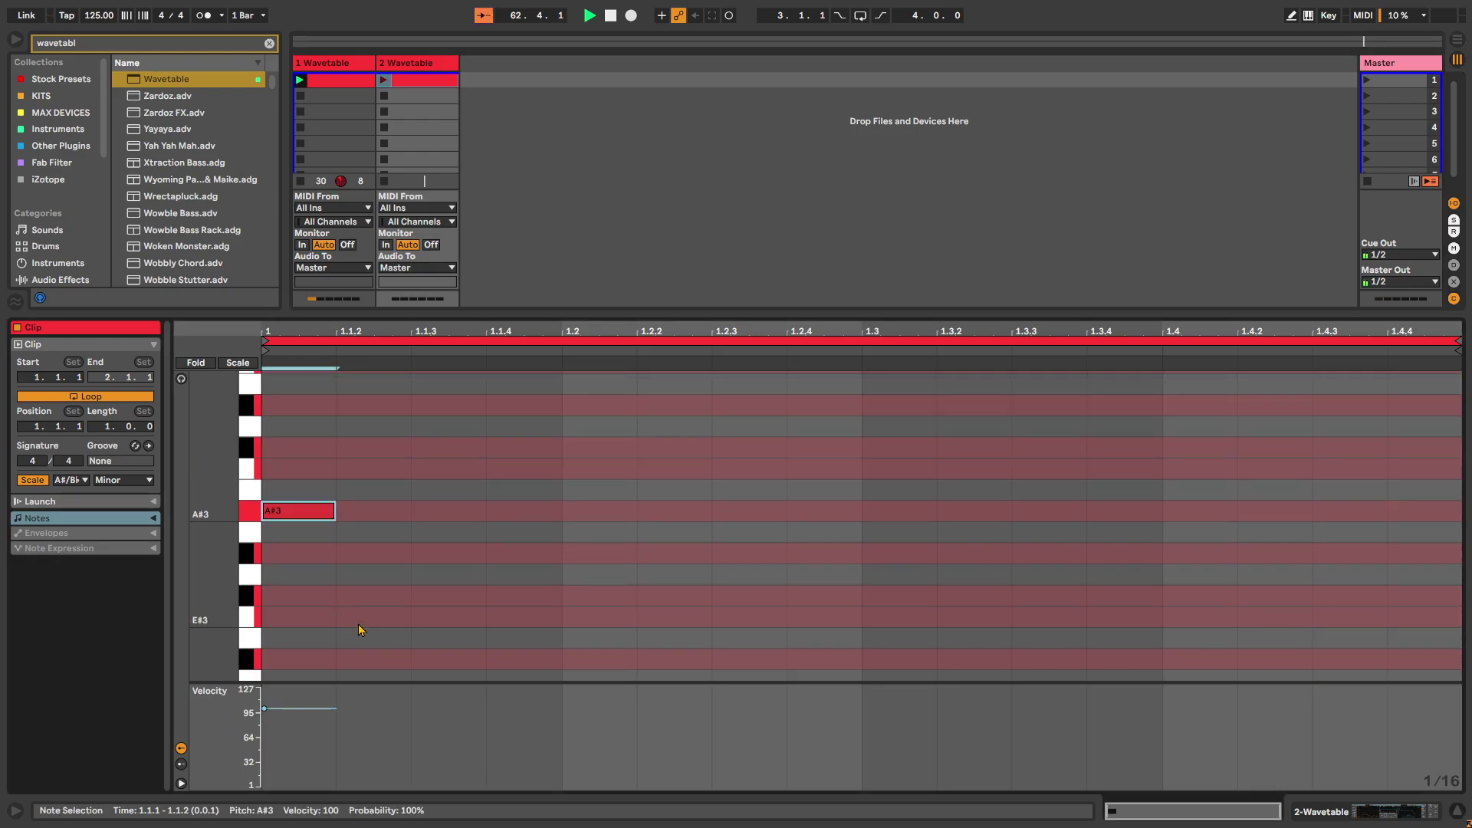
double_click(298, 517)
double_click(289, 429)
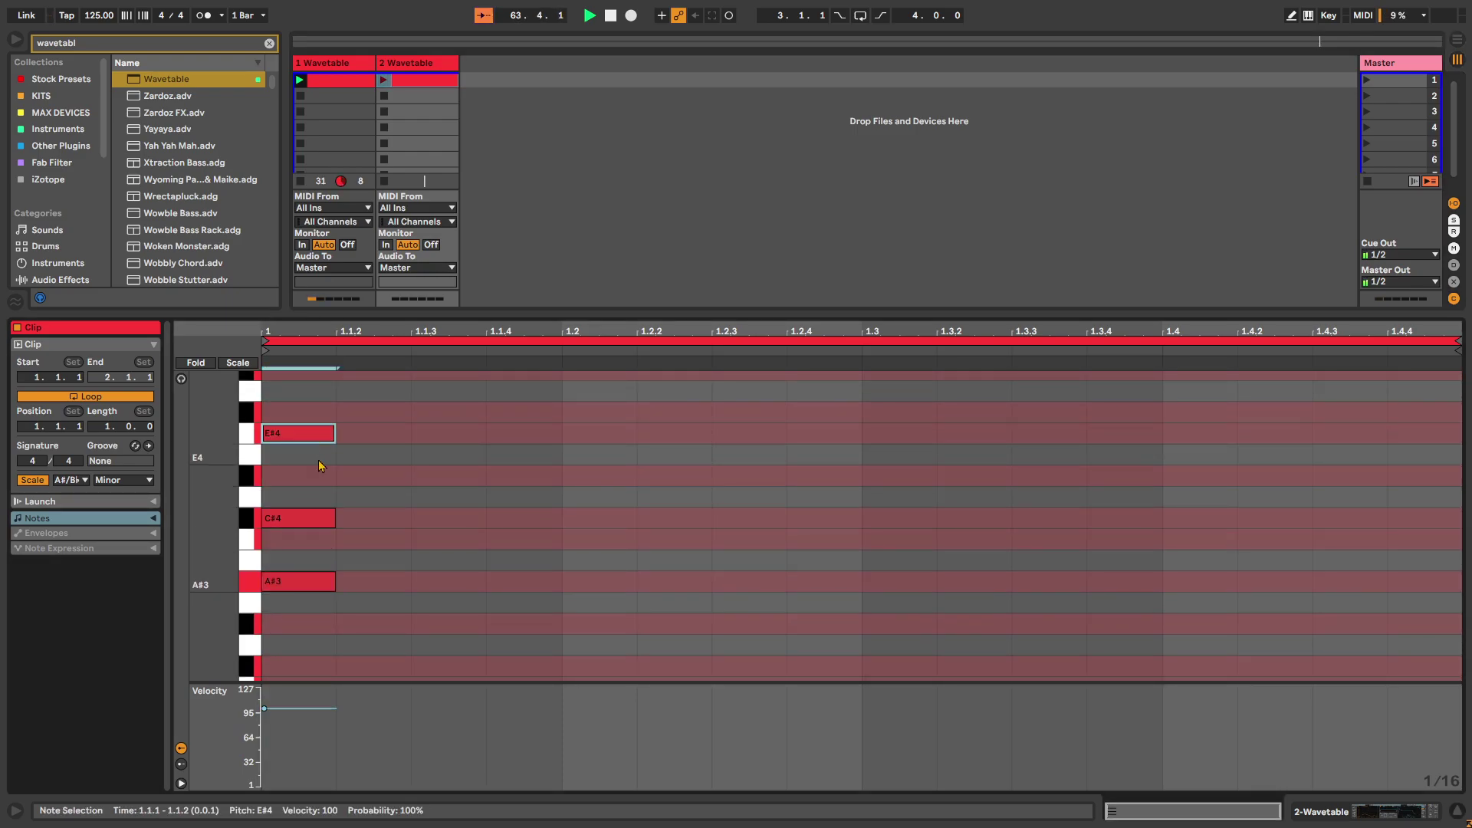
scroll(319, 476, "up", 2)
double_click(291, 440)
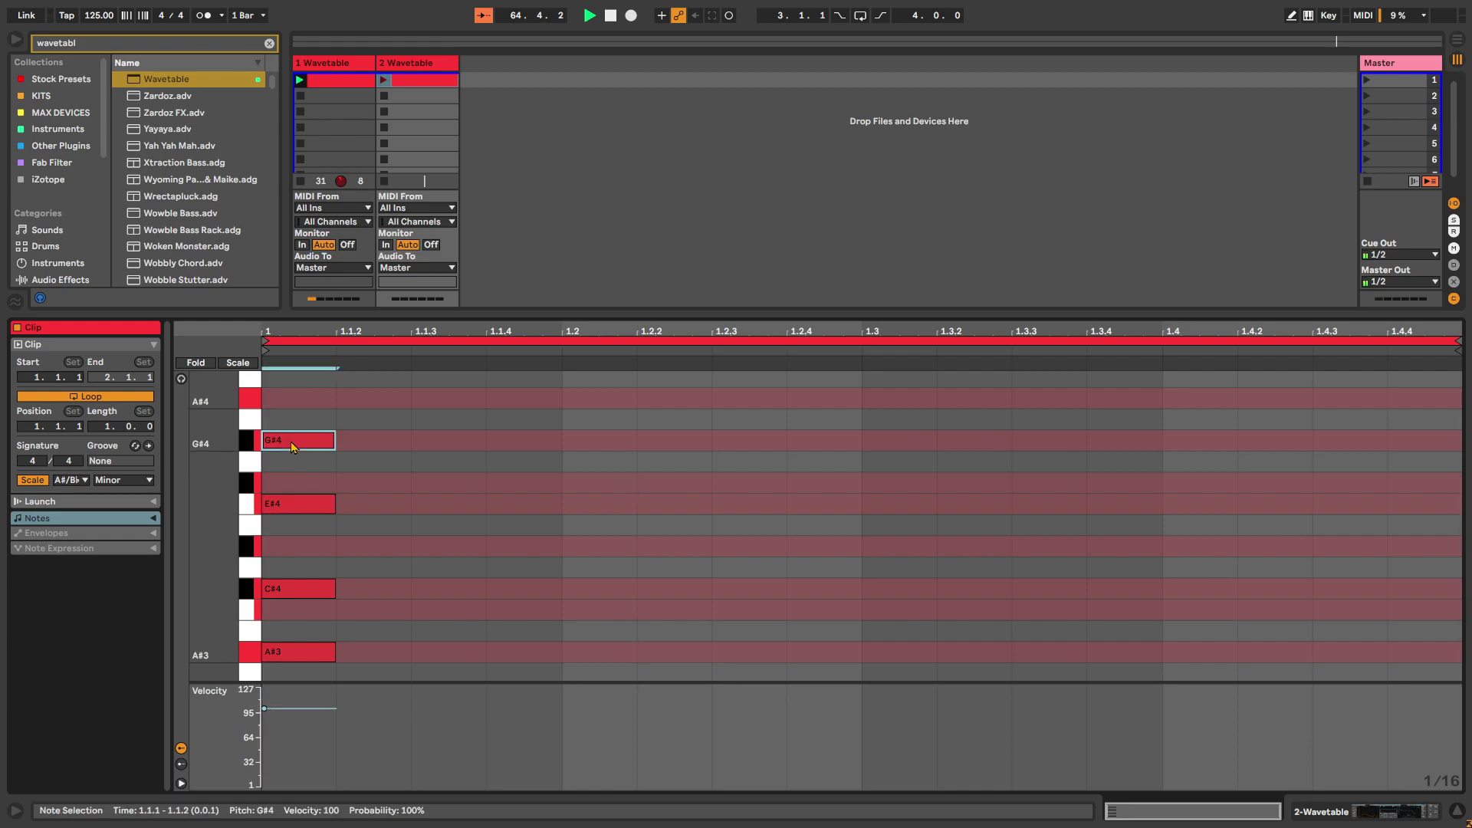
- Arrange the four-note chord as a rhythm with hits at 1.1.2, 1.2, 1.2.4, 1.3.2 and 1.4, and play it
key("ctrl+a")
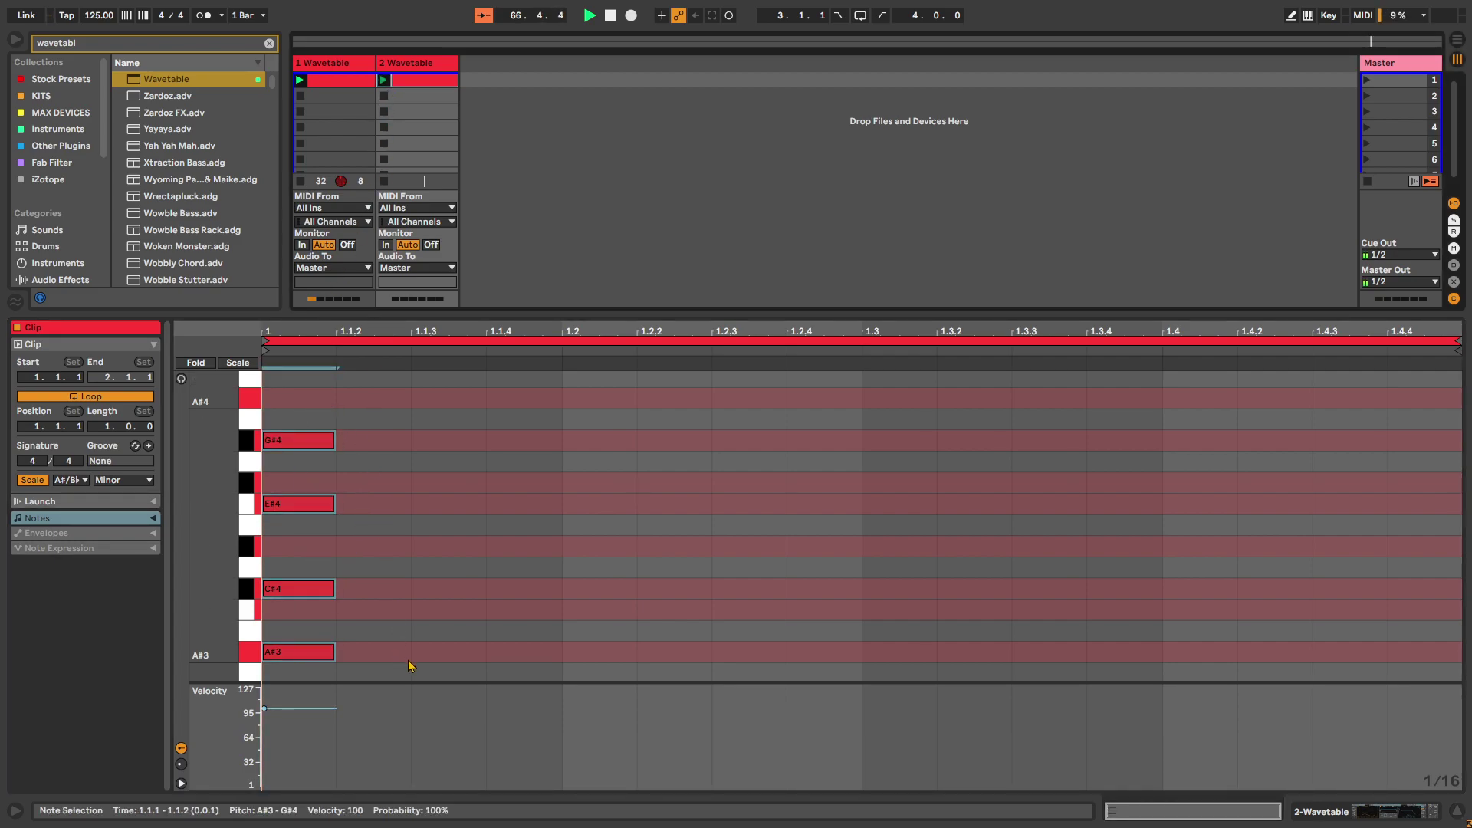
scroll(402, 673, "down", 2)
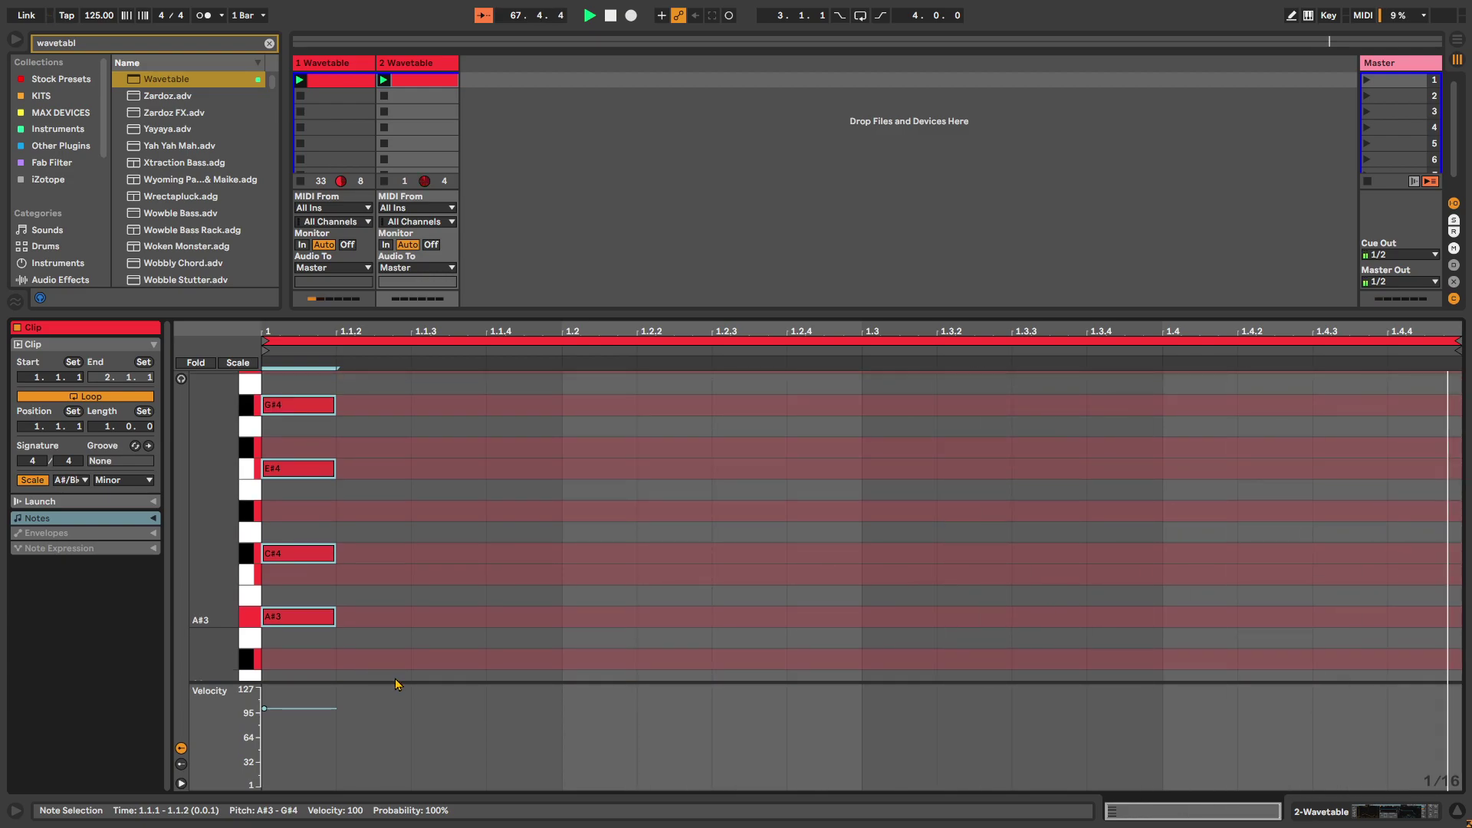
left_click(386, 660)
left_click_drag(385, 659, 257, 387)
left_click_drag(297, 620, 1193, 617)
key("space")
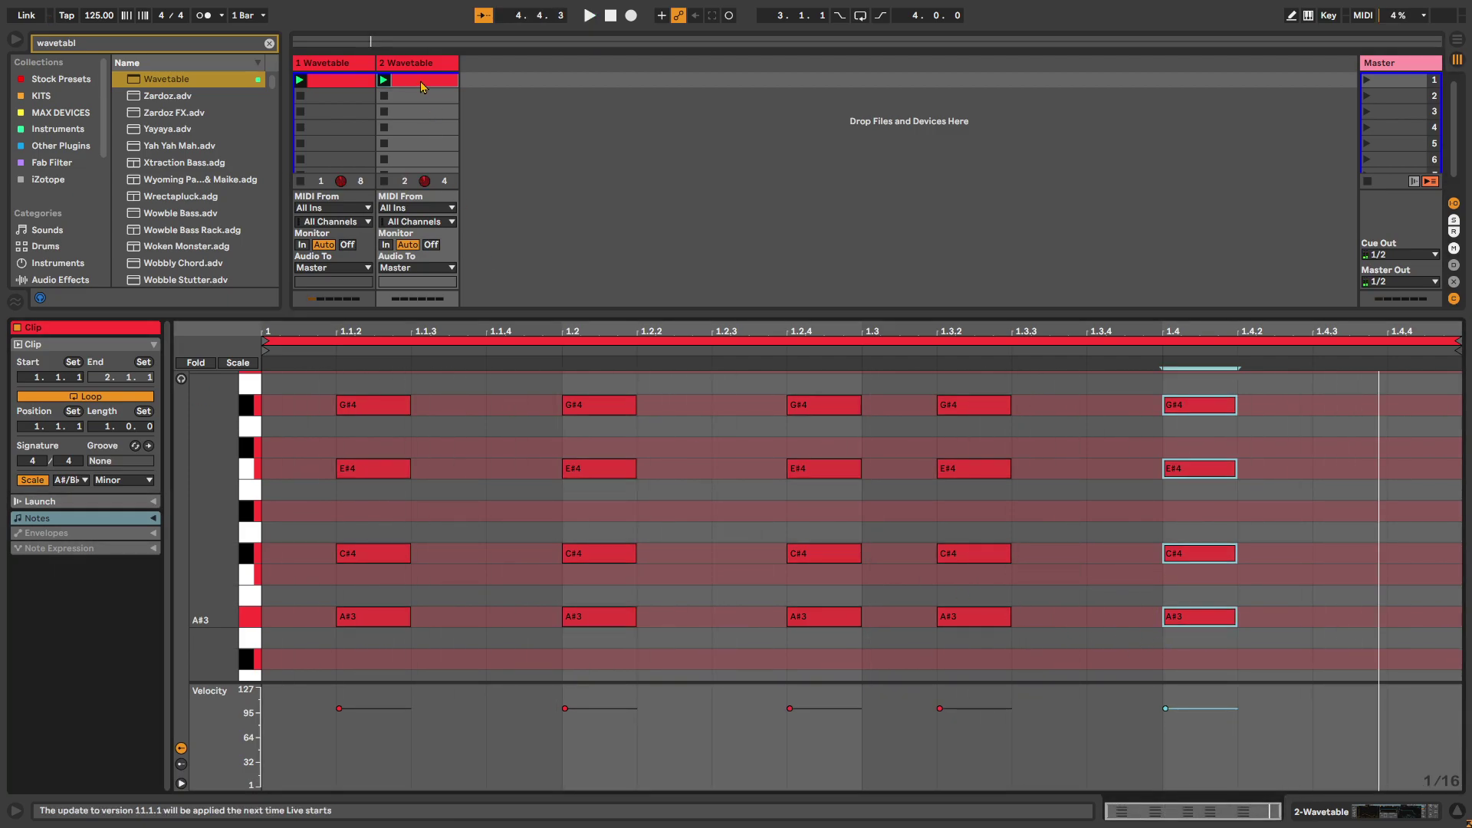
- Set the second Wavetable's filter 1 to 121 Hz with 29% resonance and lower the Amp envelope's sustain
key("shift+Tab")
left_click_drag(541, 703, 397, 693)
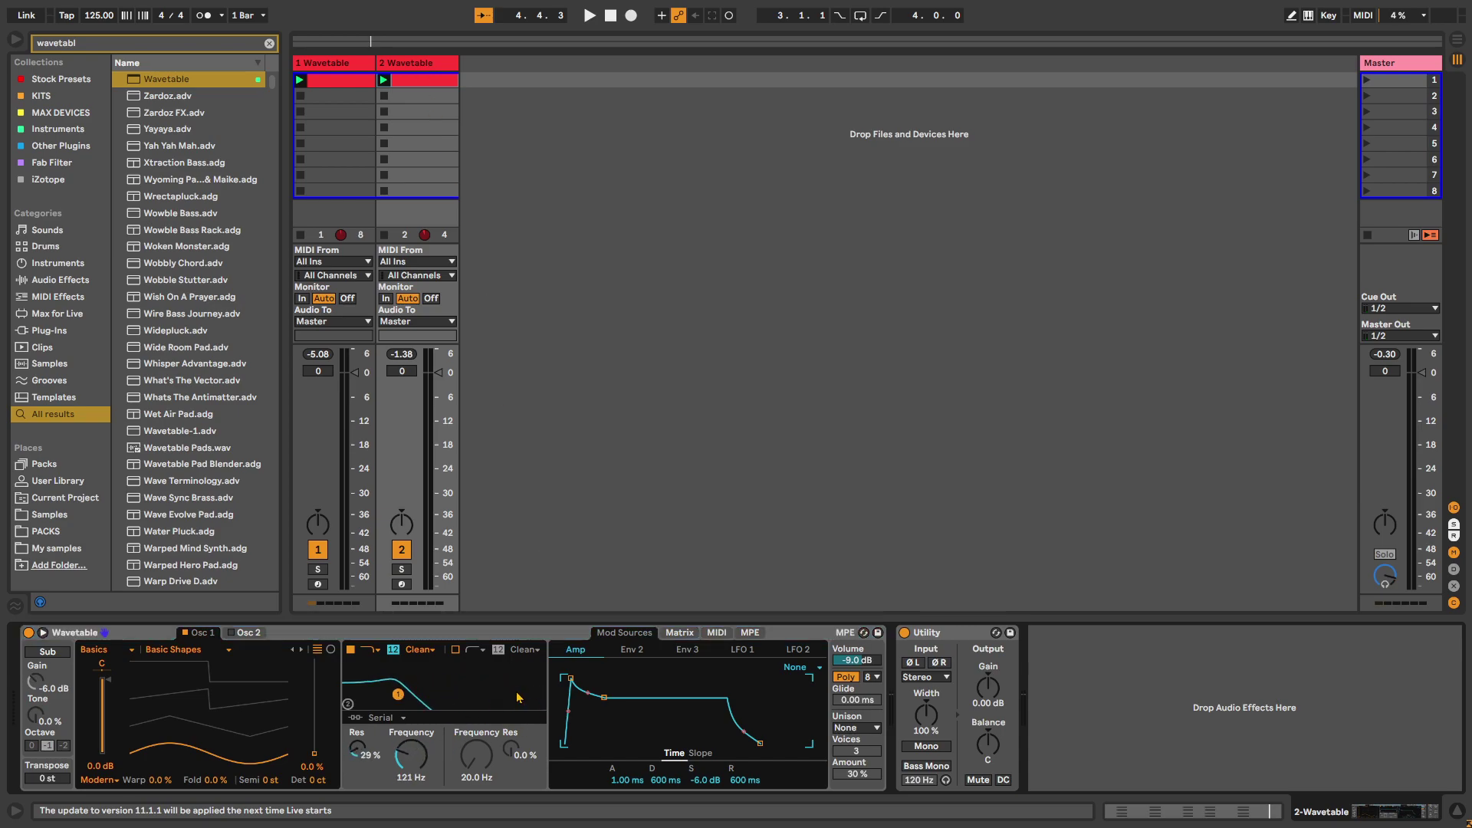
mouse_move(605, 699)
left_mouse_down()
mouse_move(592, 742)
mouse_move(602, 682)
mouse_move(604, 728)
left_mouse_up()
- Modulate Filter 1 Freq with Env 2 by 28 in the second Wavetable's modulation matrix and play the result
left_click(632, 650)
left_click(679, 633)
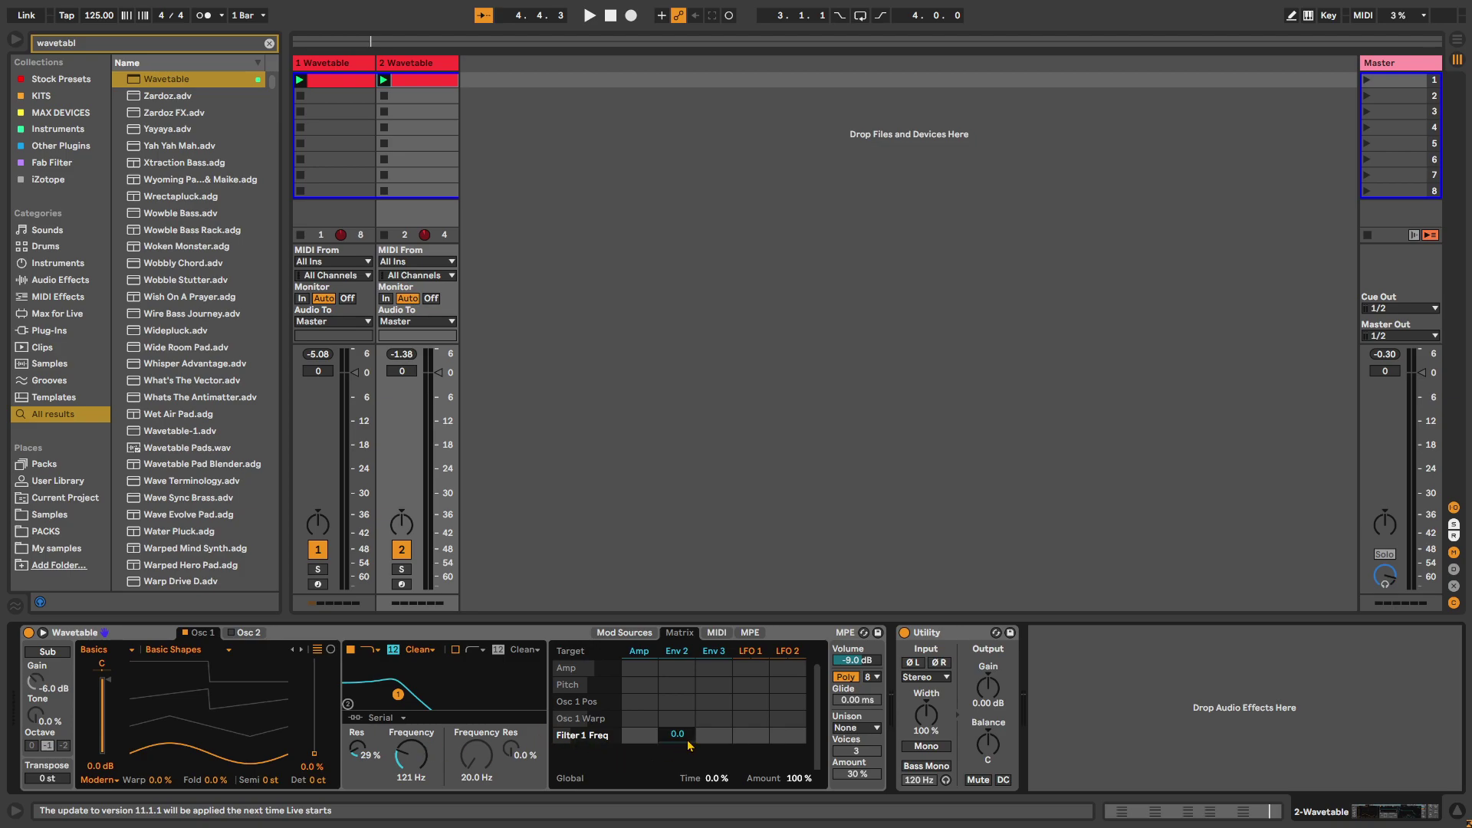
left_click_drag(676, 734, 676, 729)
key("space")
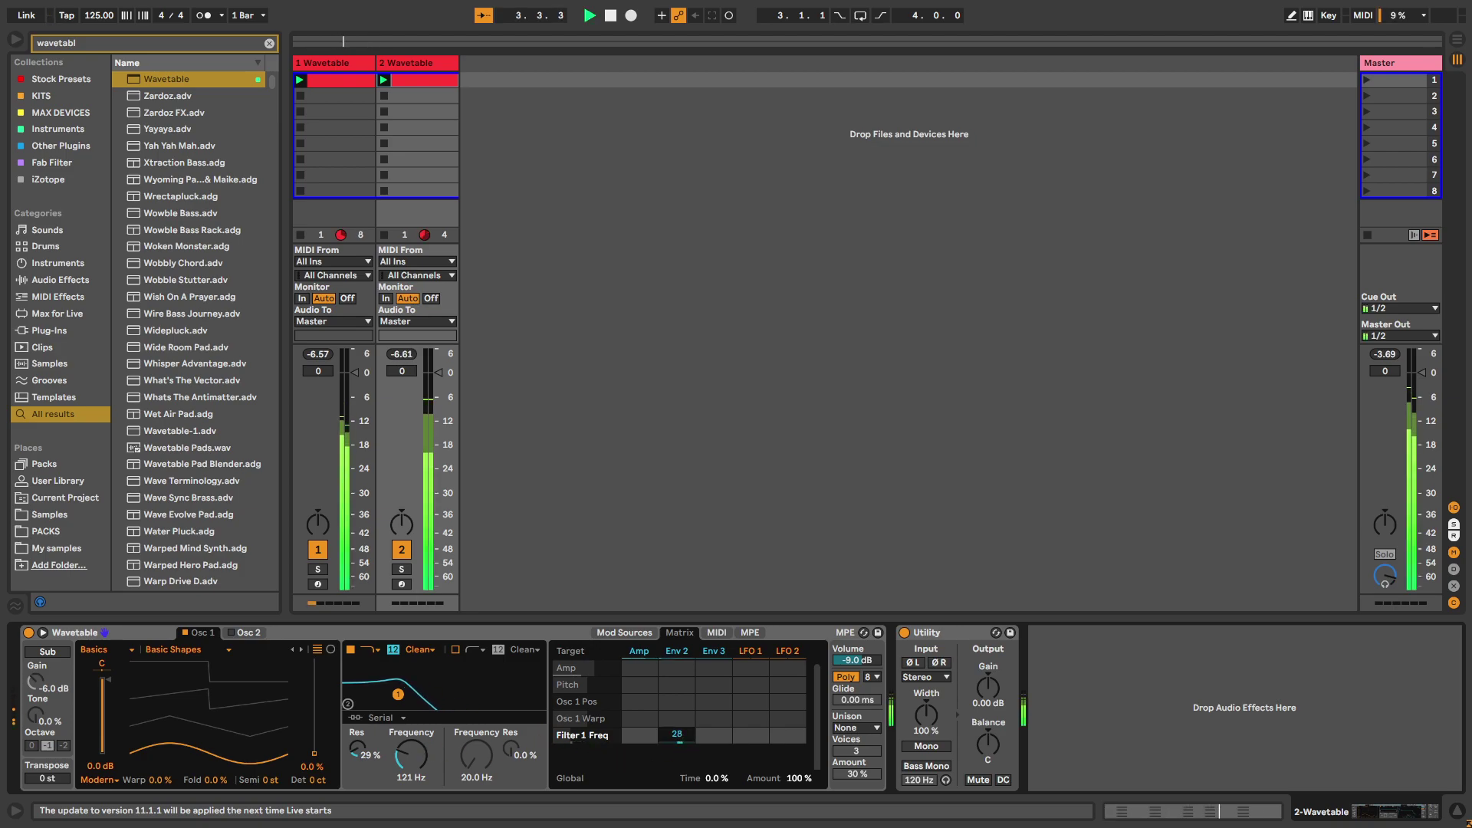
- Delete the chords at 1.2.4 and 1.4 from the second track's clip, playing the rhythm after each removal
key("shift+Tab")
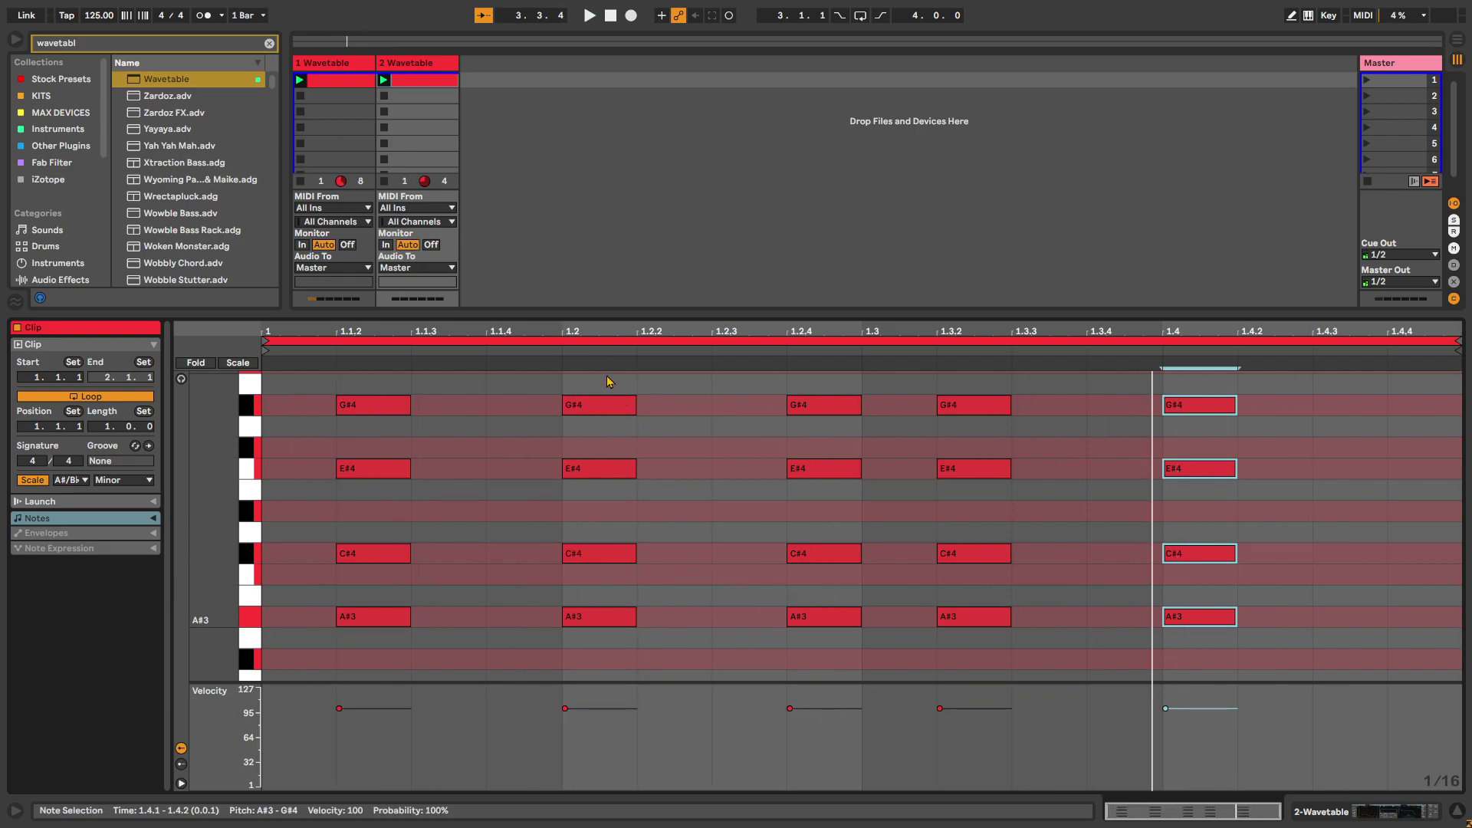
left_click_drag(633, 648, 688, 624)
left_click(583, 540)
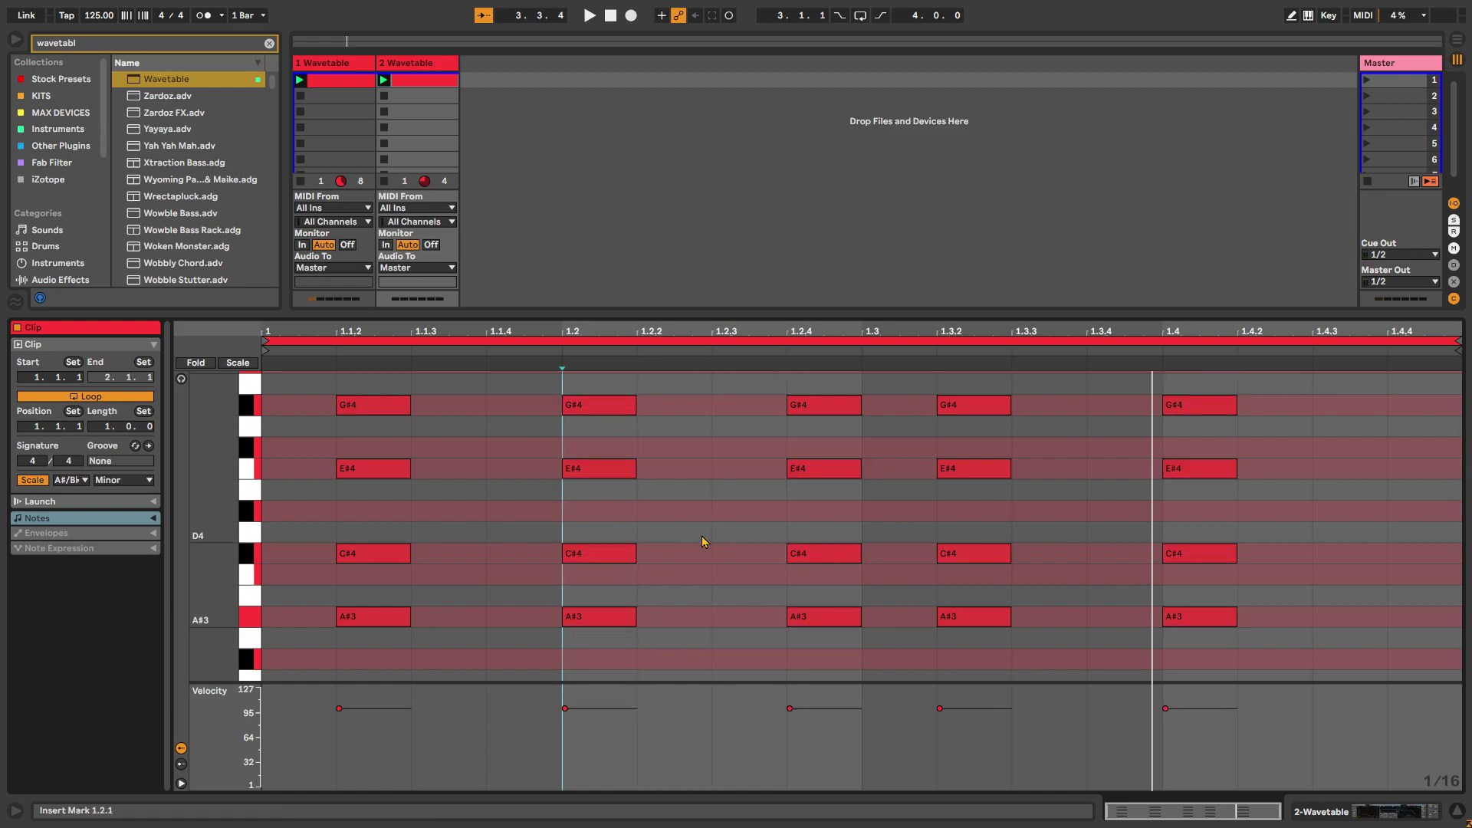
left_click_drag(750, 655, 844, 391)
key("Delete")
left_click(848, 513)
key("space")
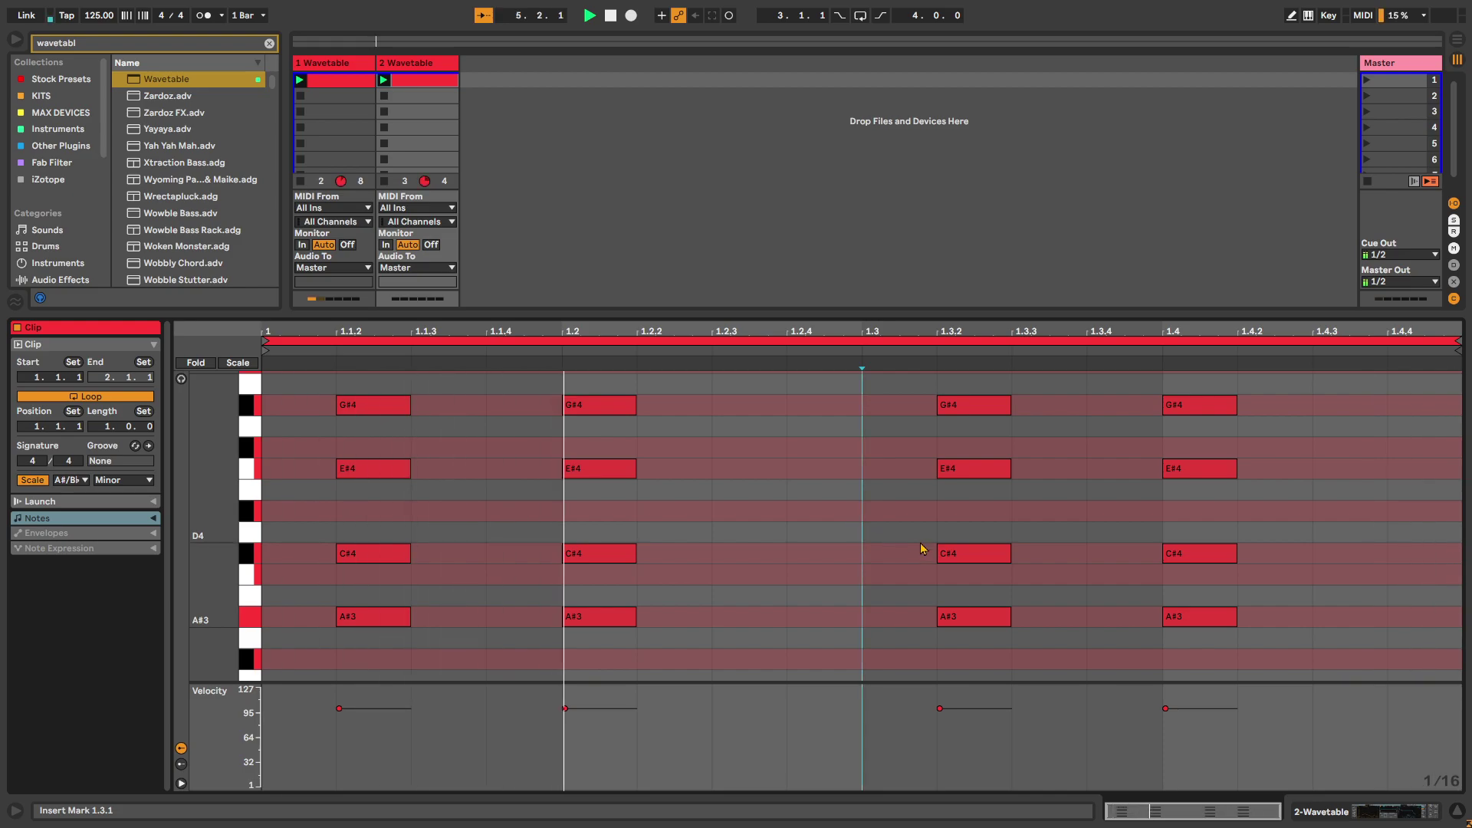
key("space")
left_click_drag(1214, 667, 1166, 378)
key("Delete")
key("space")
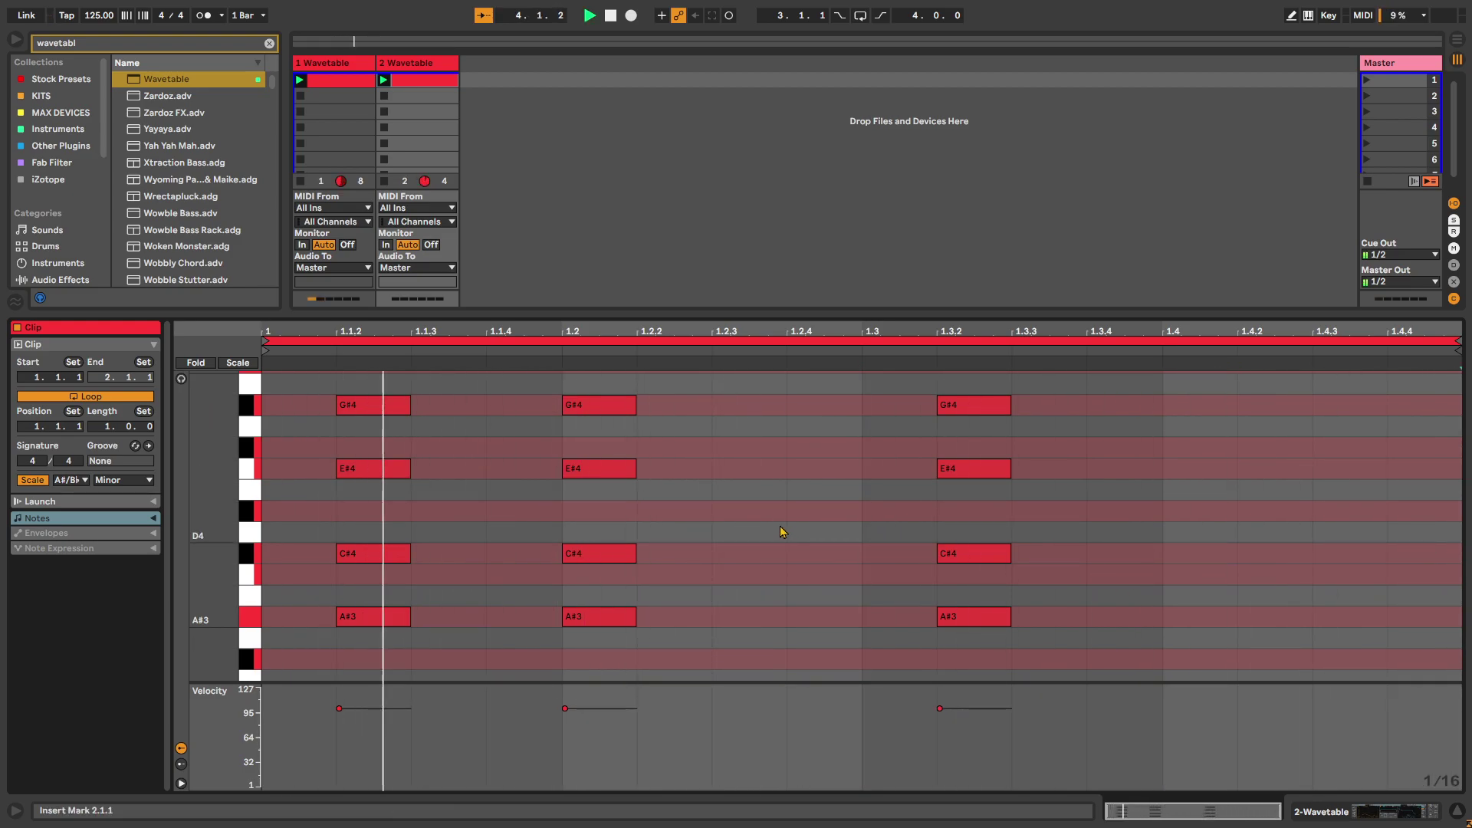
- Duplicate the chord at 1.3.2, try it at 1.3.4, and place it at 1.4.3 with A#3 as its lowest note
scroll(679, 498, "up", 2)
scroll(665, 518, "down", 2)
scroll(679, 440, "down", 1)
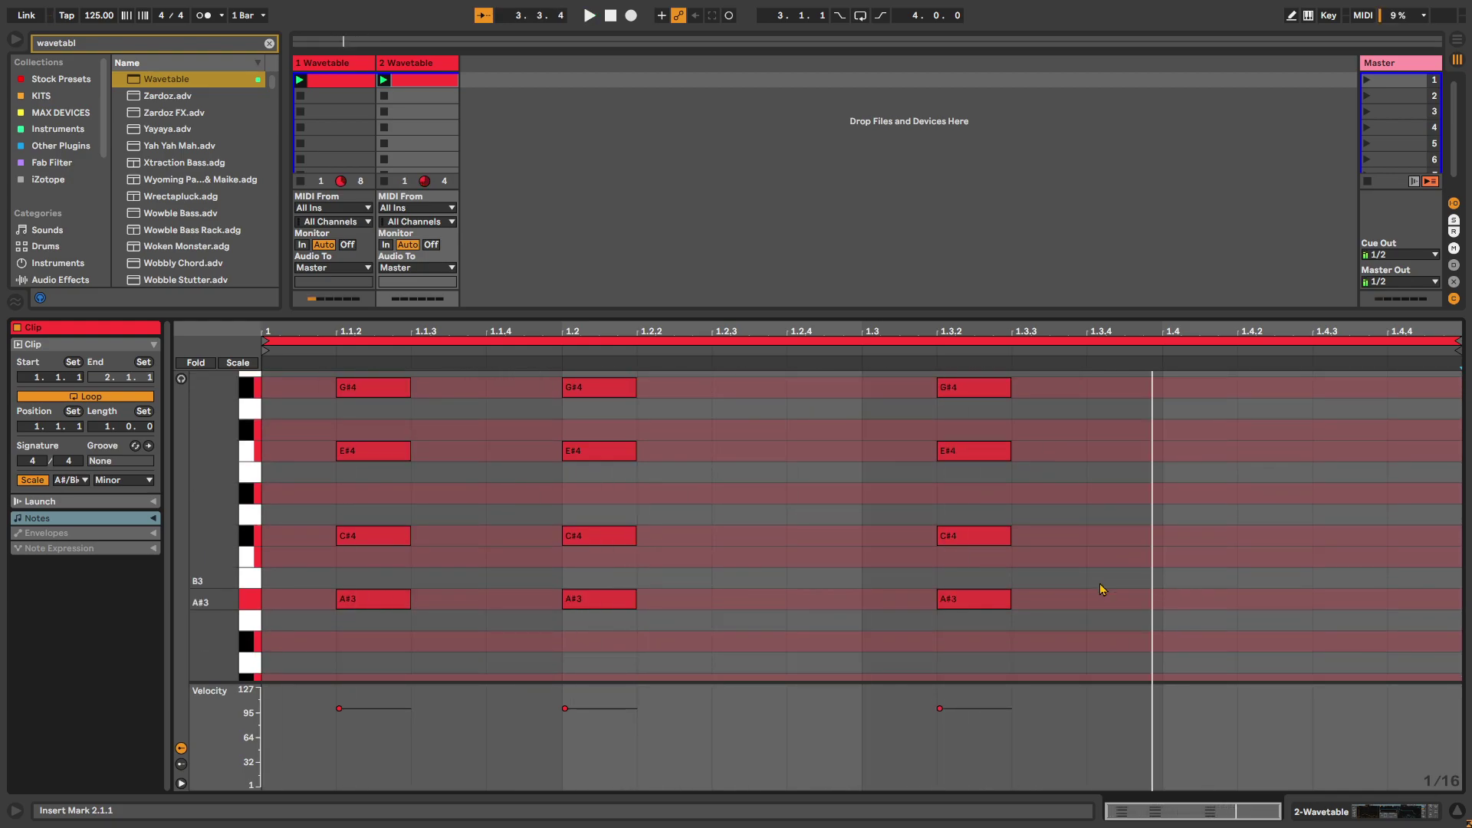
scroll(1025, 641, "up", 3)
left_click_drag(991, 447, 1130, 627)
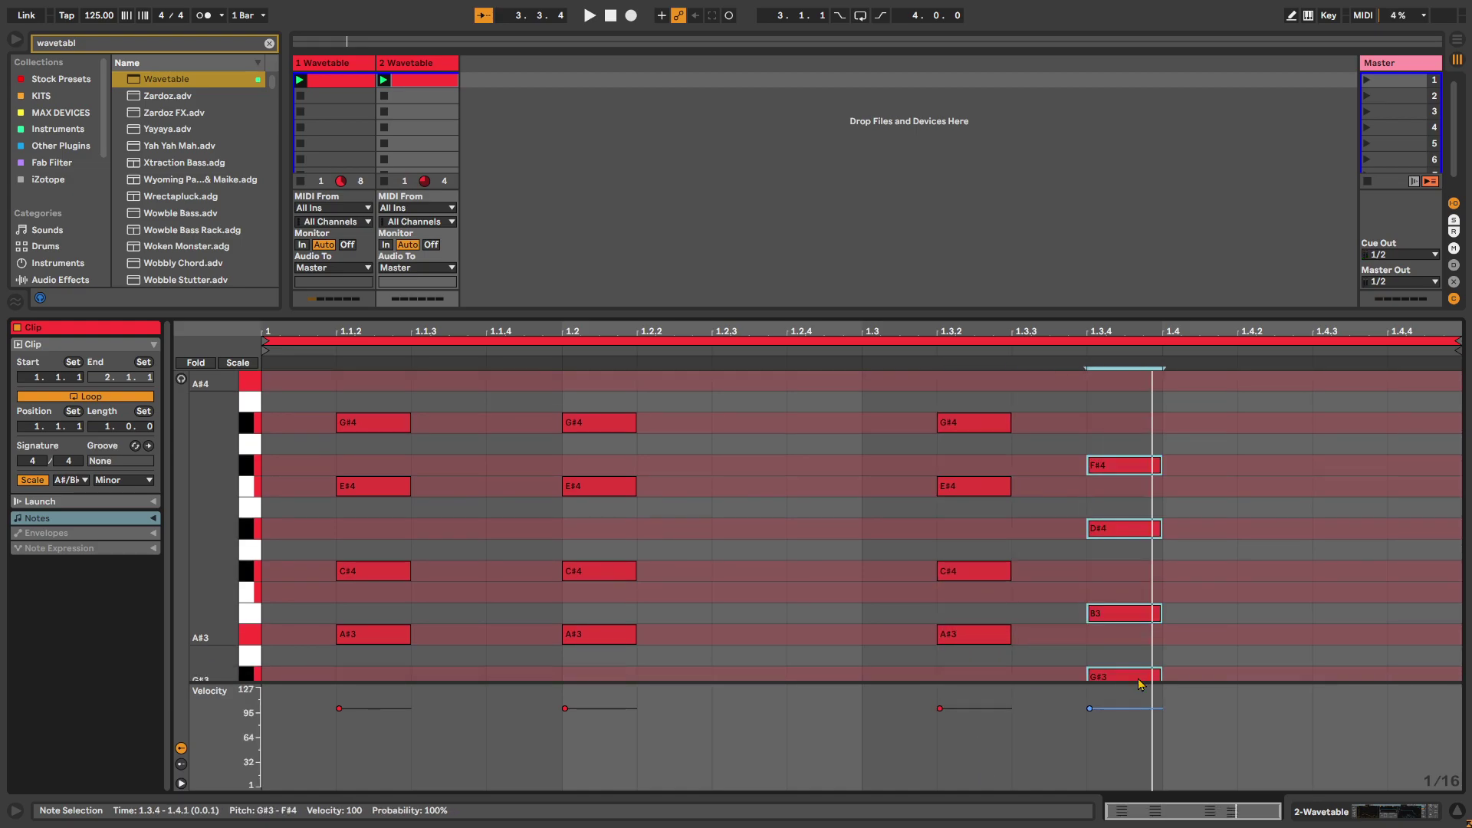
scroll(1228, 620, "up", 2)
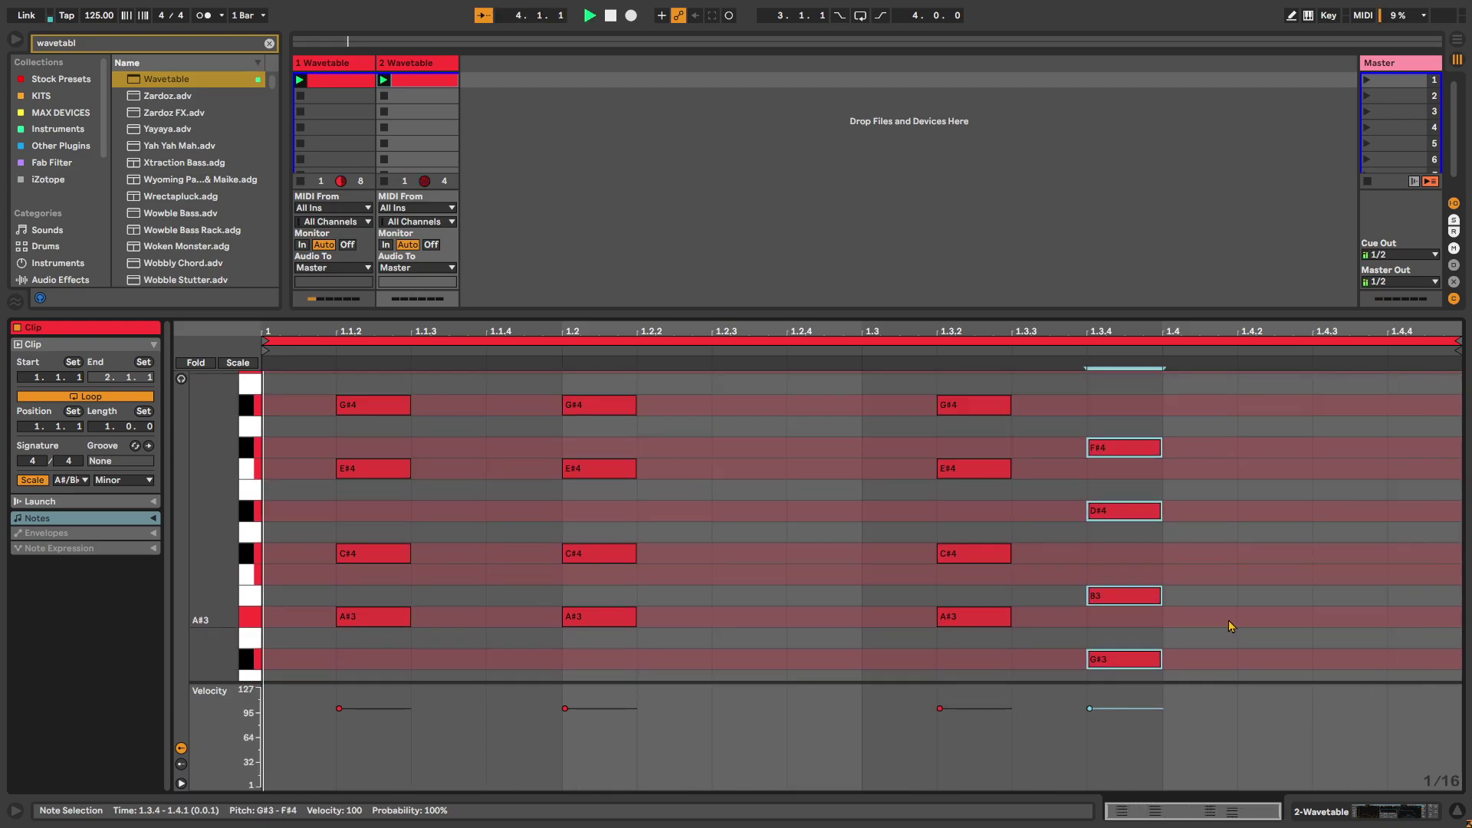
scroll(1219, 609, "down", 3)
key("space")
left_click_drag(1128, 606, 1363, 563)
key("space")
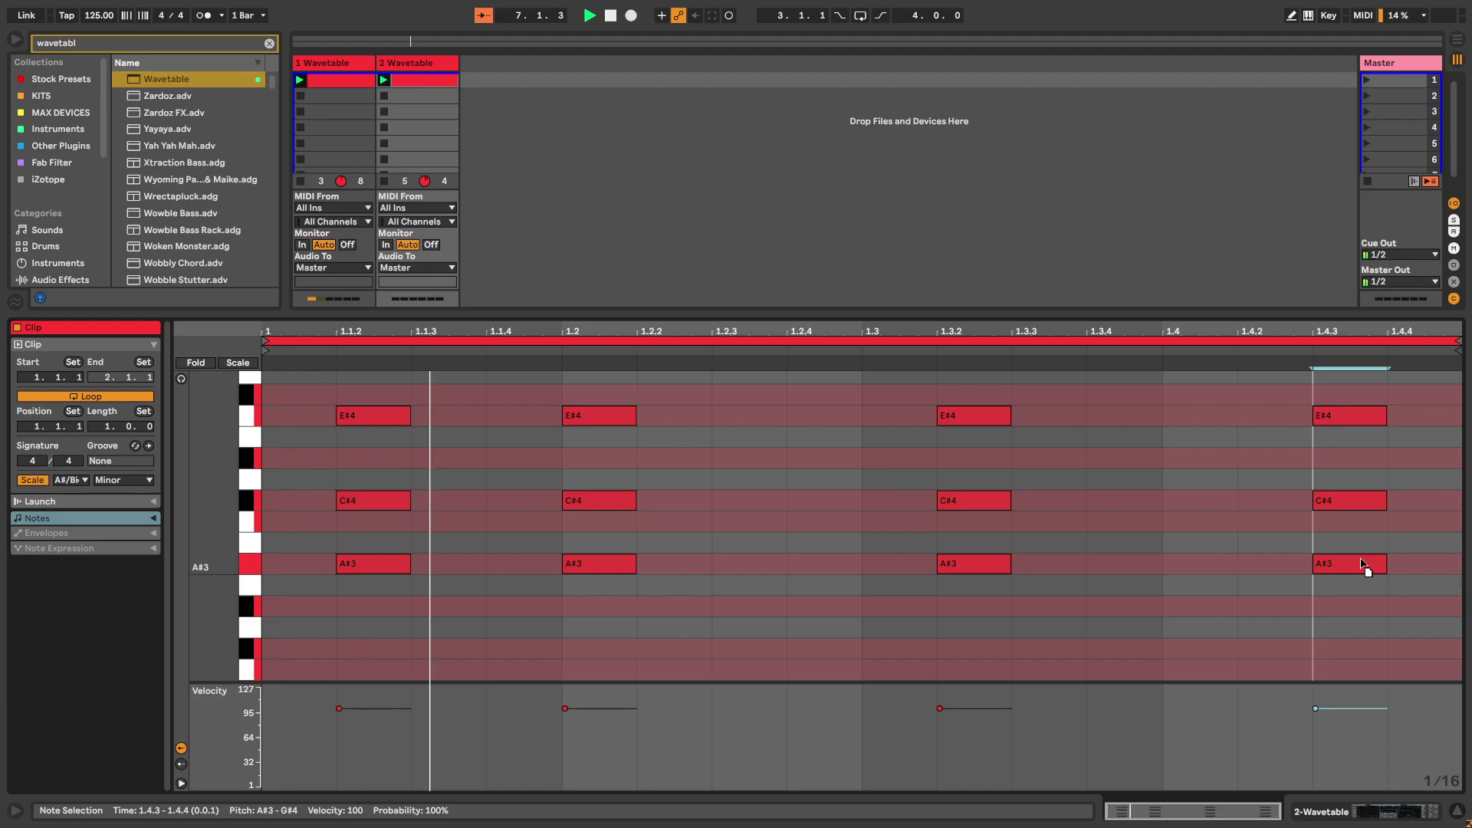
- Try transposing the chord at 1.4.3 down so that it starts on D#3
scroll(1334, 609, "up", 3)
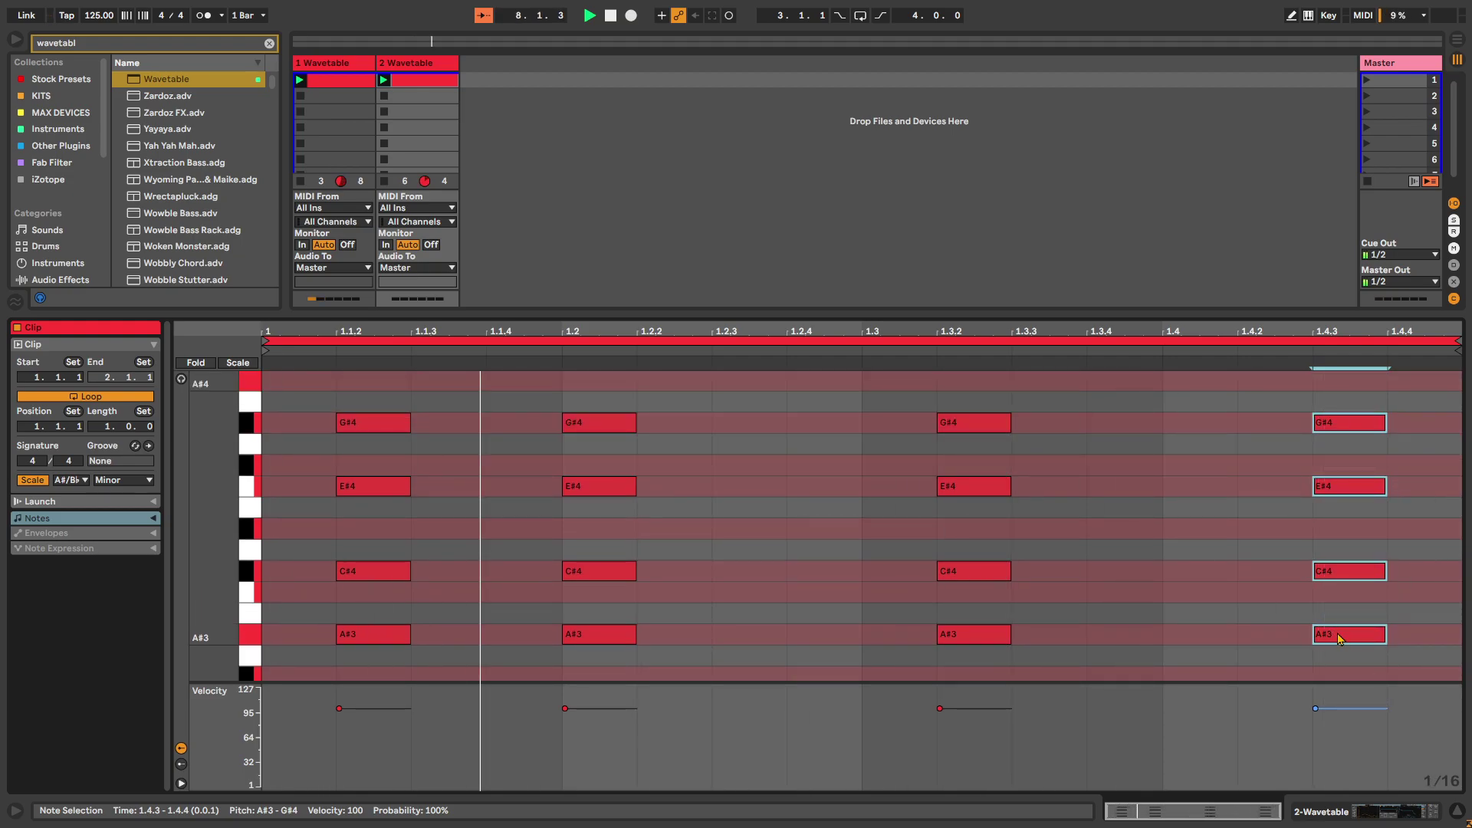
key("Down")
key("Down")
key("Down")
key("Down")
key("Down")
key("Down")
key("Down")
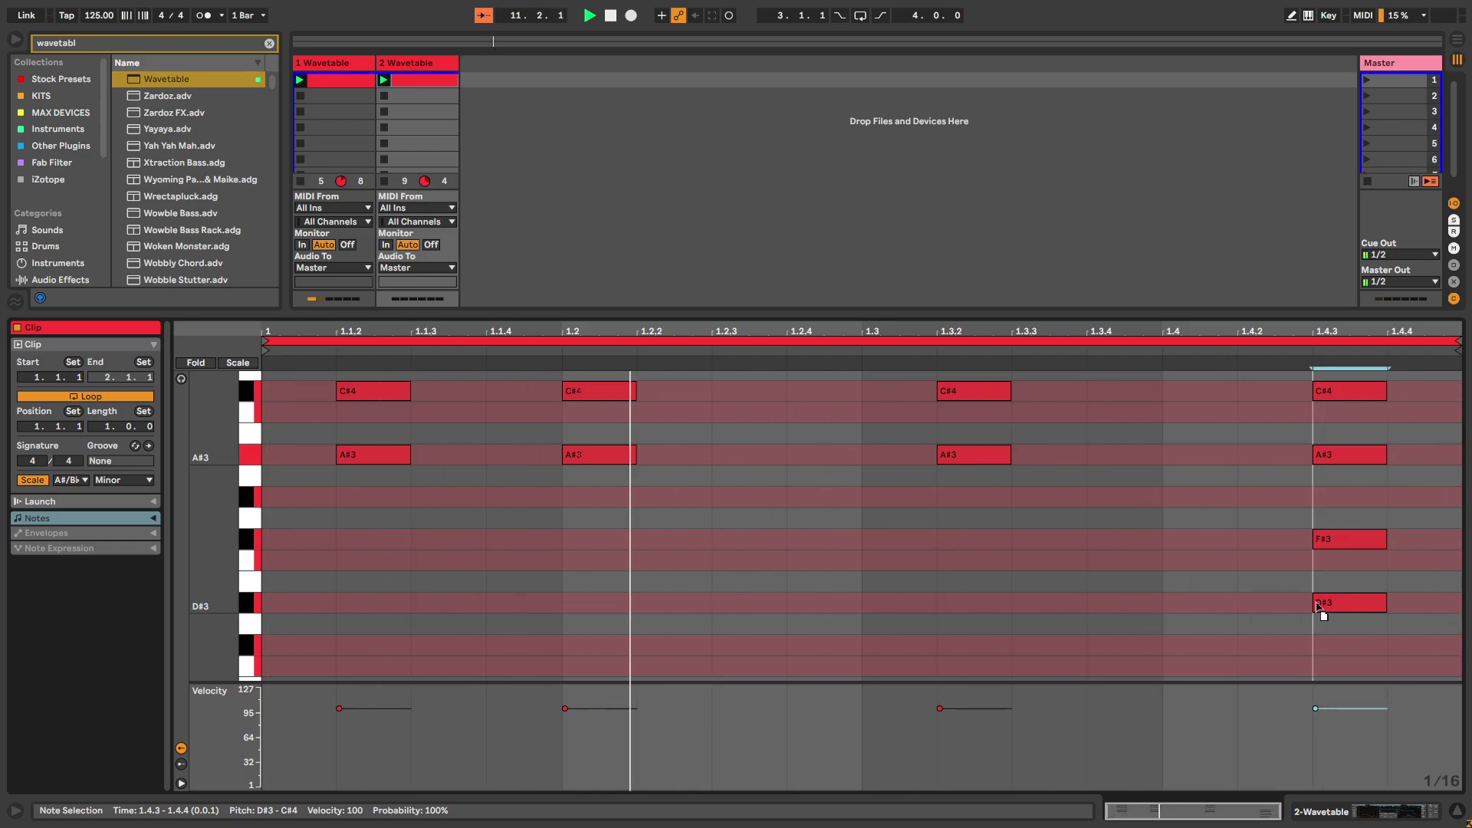
left_click_drag(1320, 610, 1318, 461)
scroll(1190, 512, "up", 5)
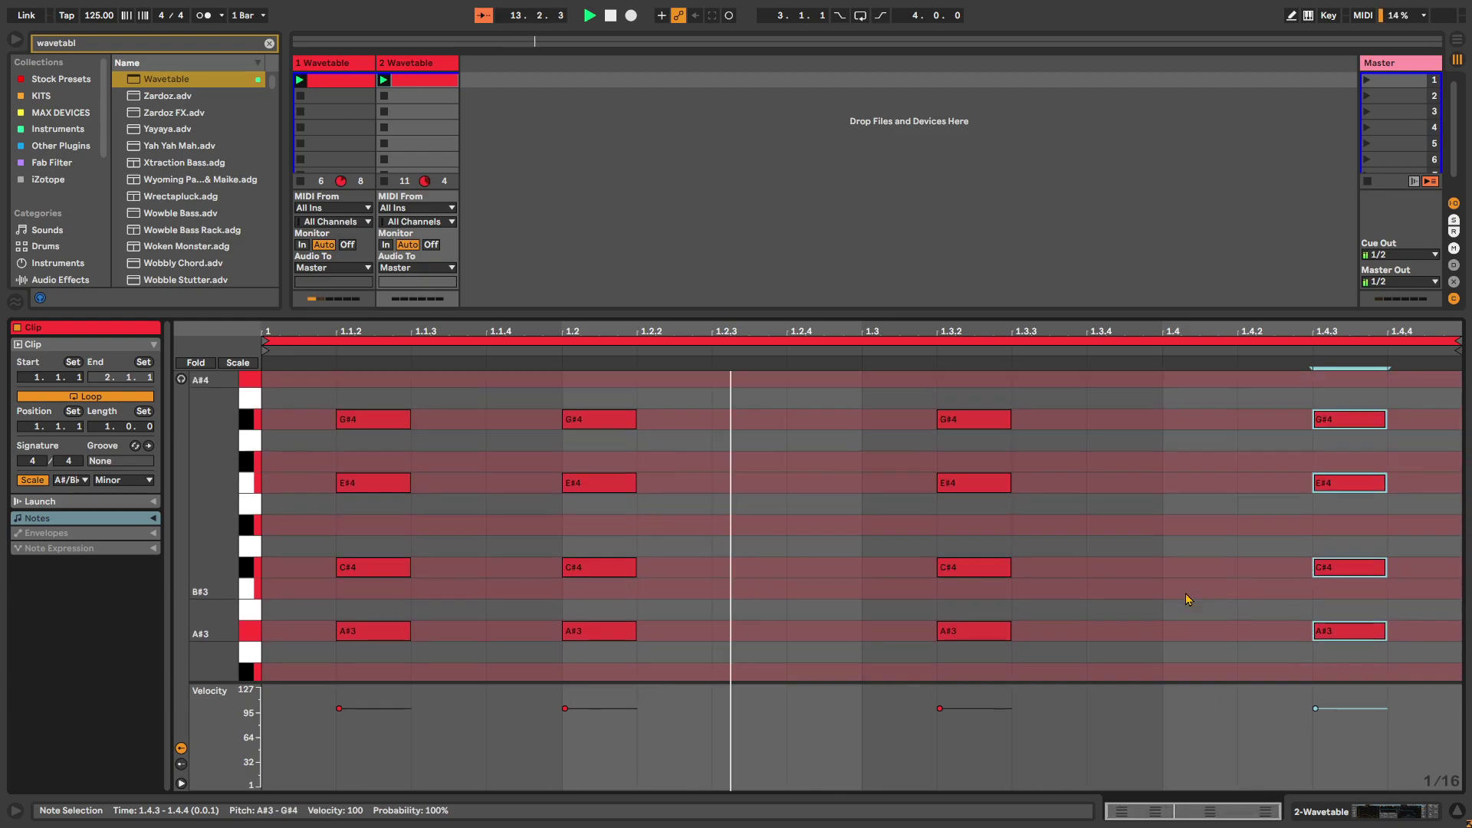
- Raise the top note of the chord at 1.4.3 to A#4
left_click(1340, 445)
left_click_drag(1340, 445, 1344, 402)
left_click(1243, 460)
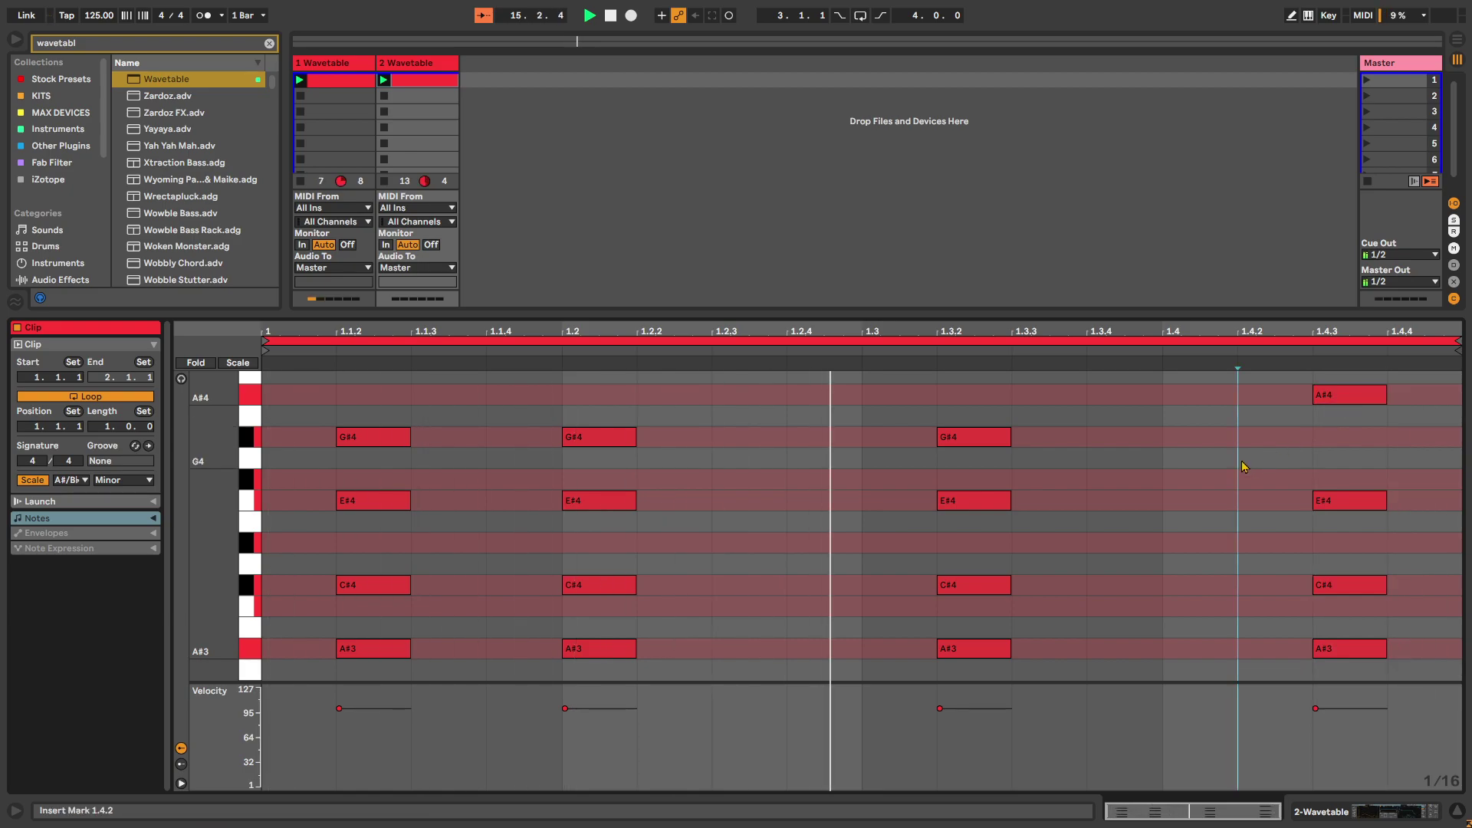
scroll(1227, 475, "down", 2)
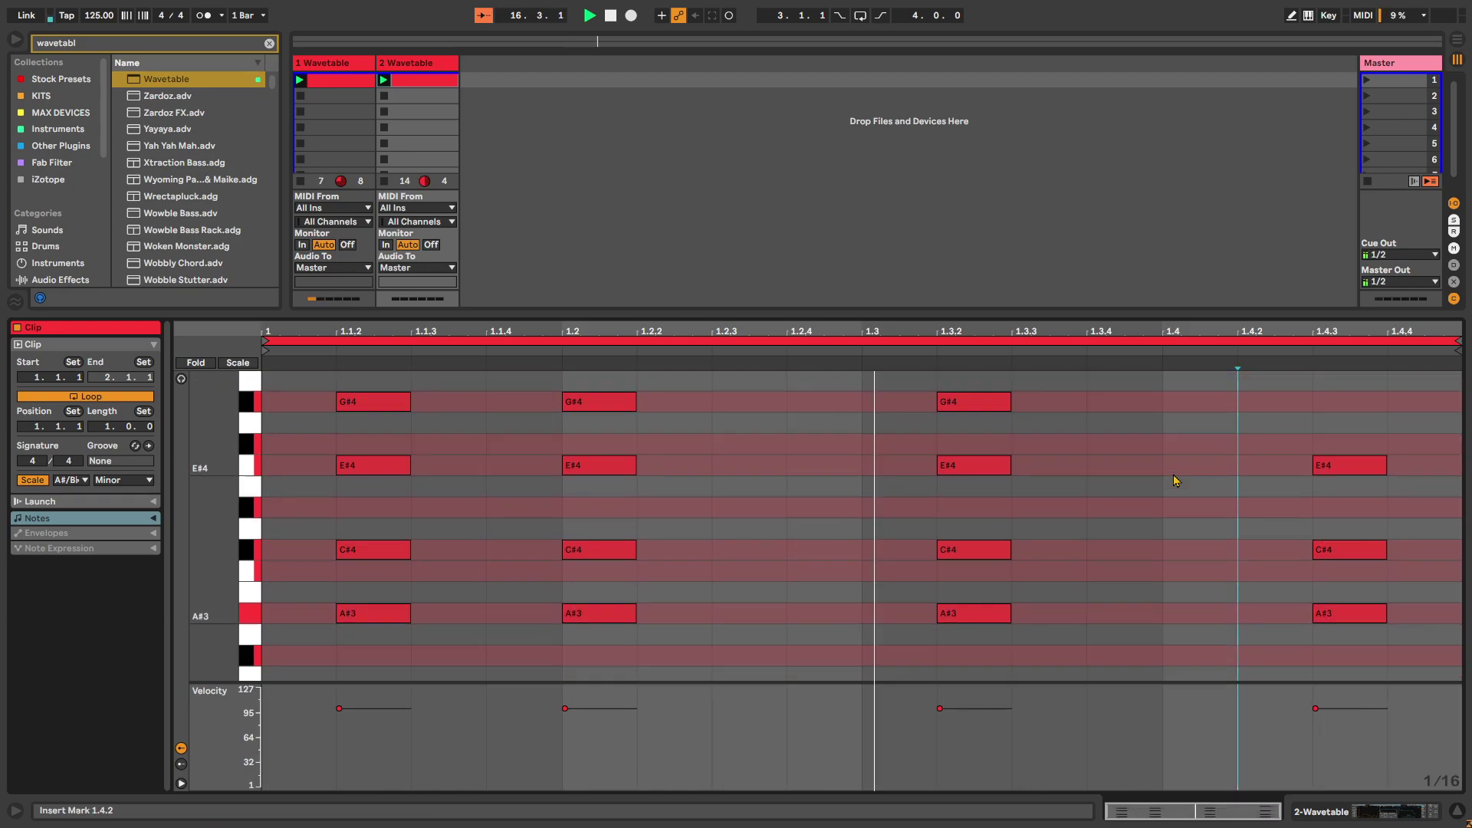
- Set the second Wavetable's Osc 1 position to 69% and Osc 2 position to 68% with 9 ct detune
double_click(431, 64)
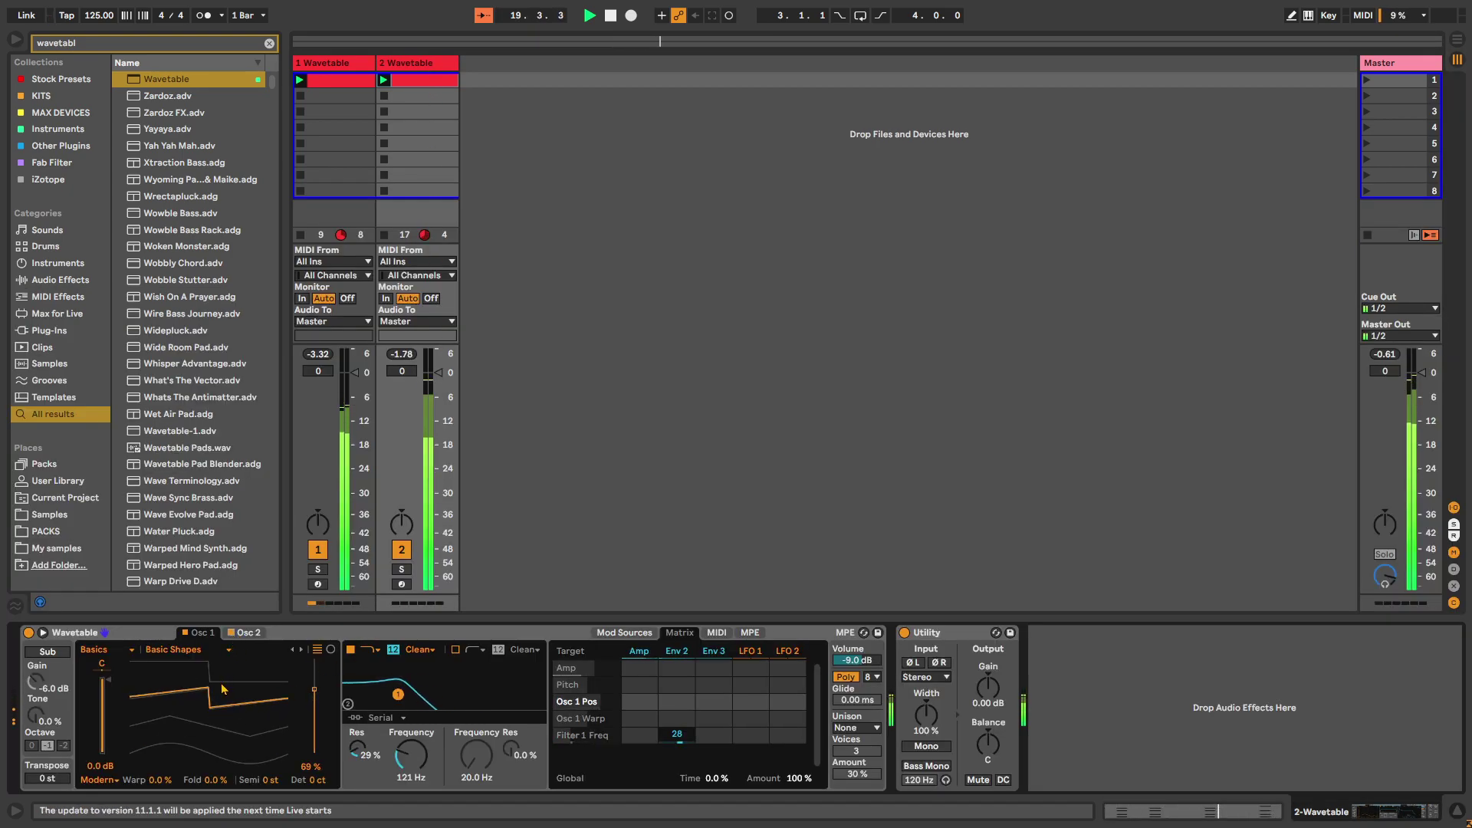
left_click(246, 632)
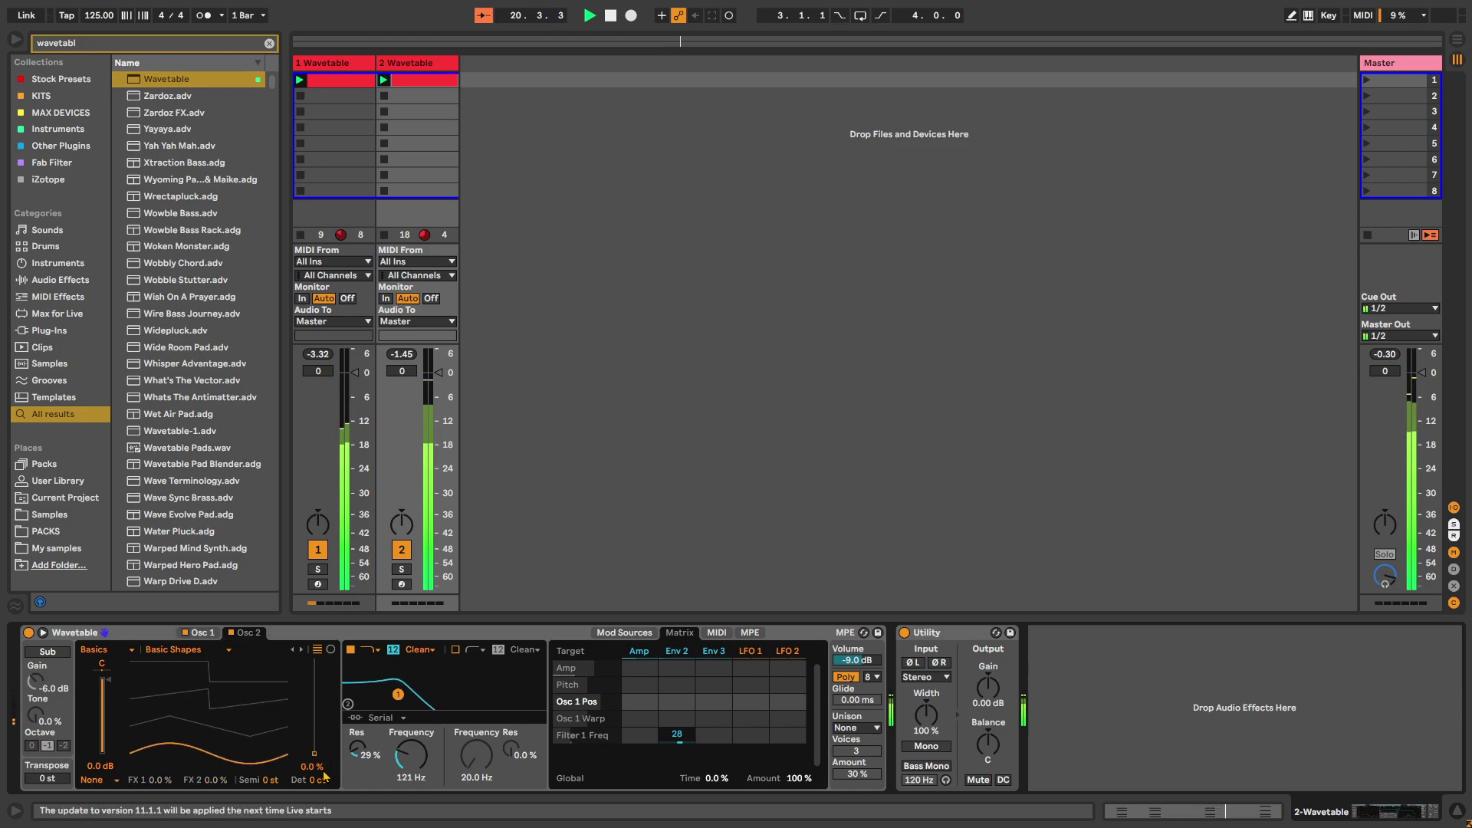
left_click(178, 735)
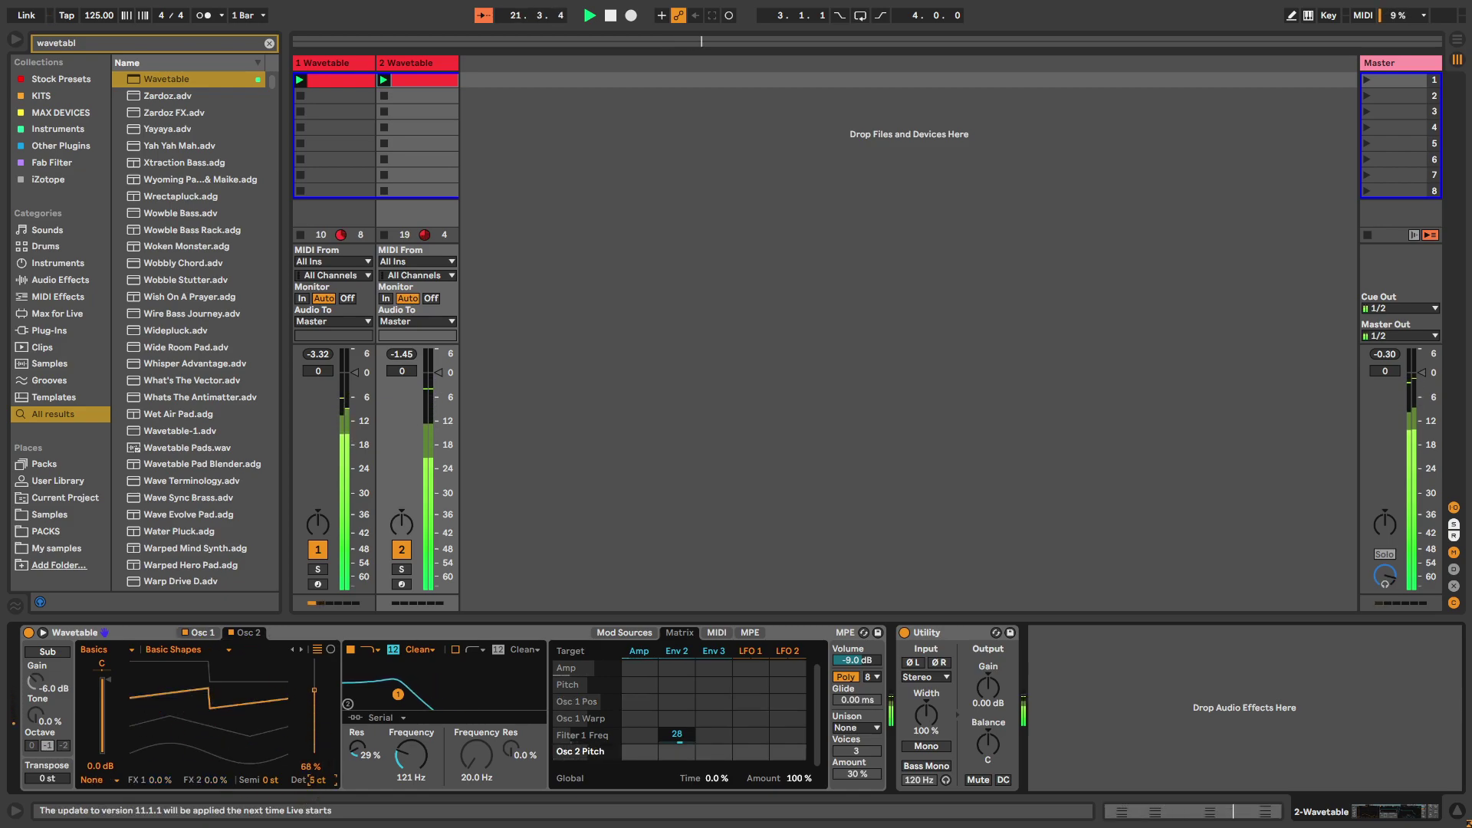
- Set filter 1's frequency to 116 Hz and Osc 1's Warp to 27%, keeping the Modern effect mode
left_click(198, 632)
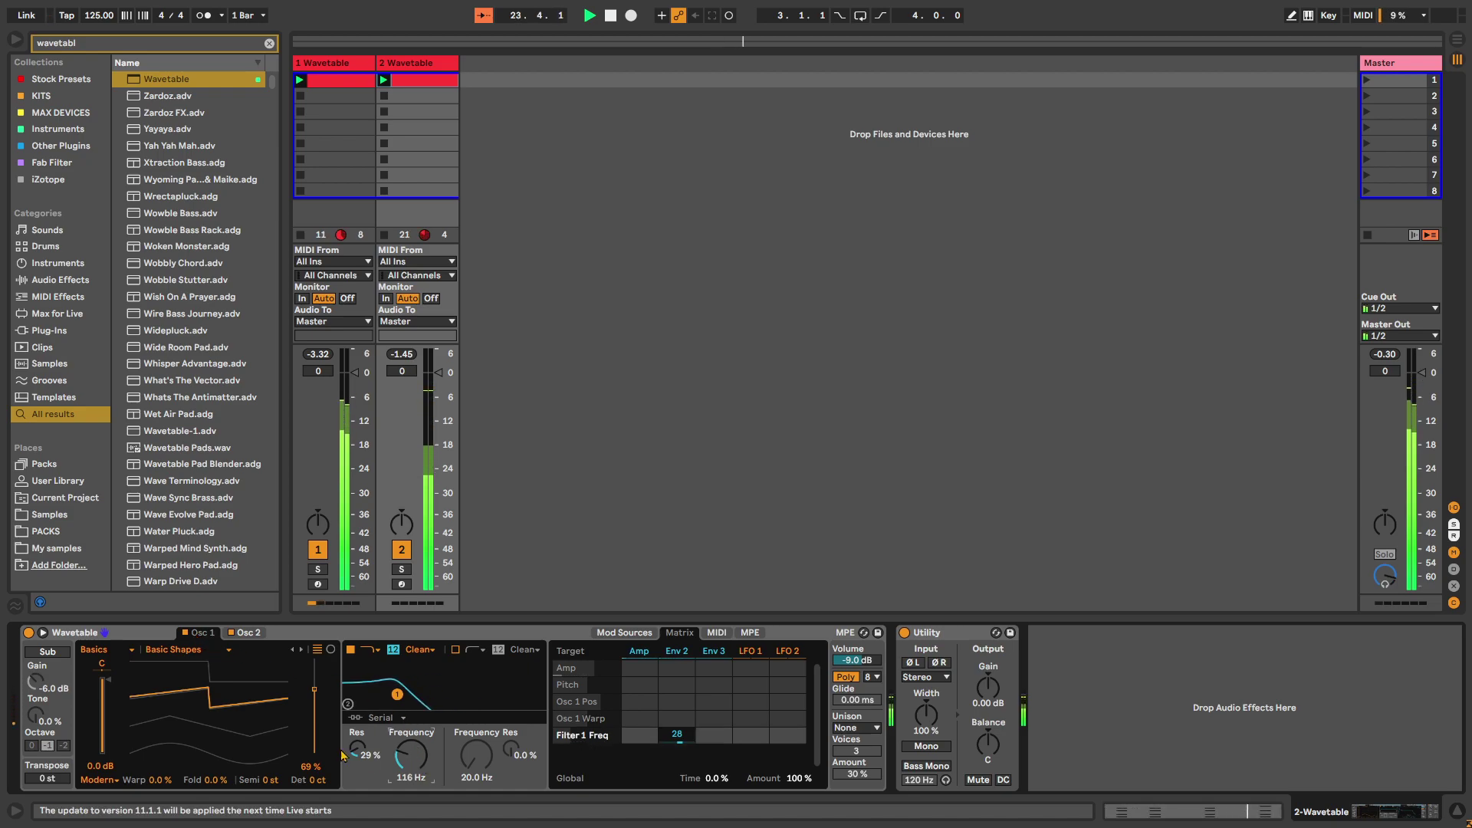
left_click(97, 779)
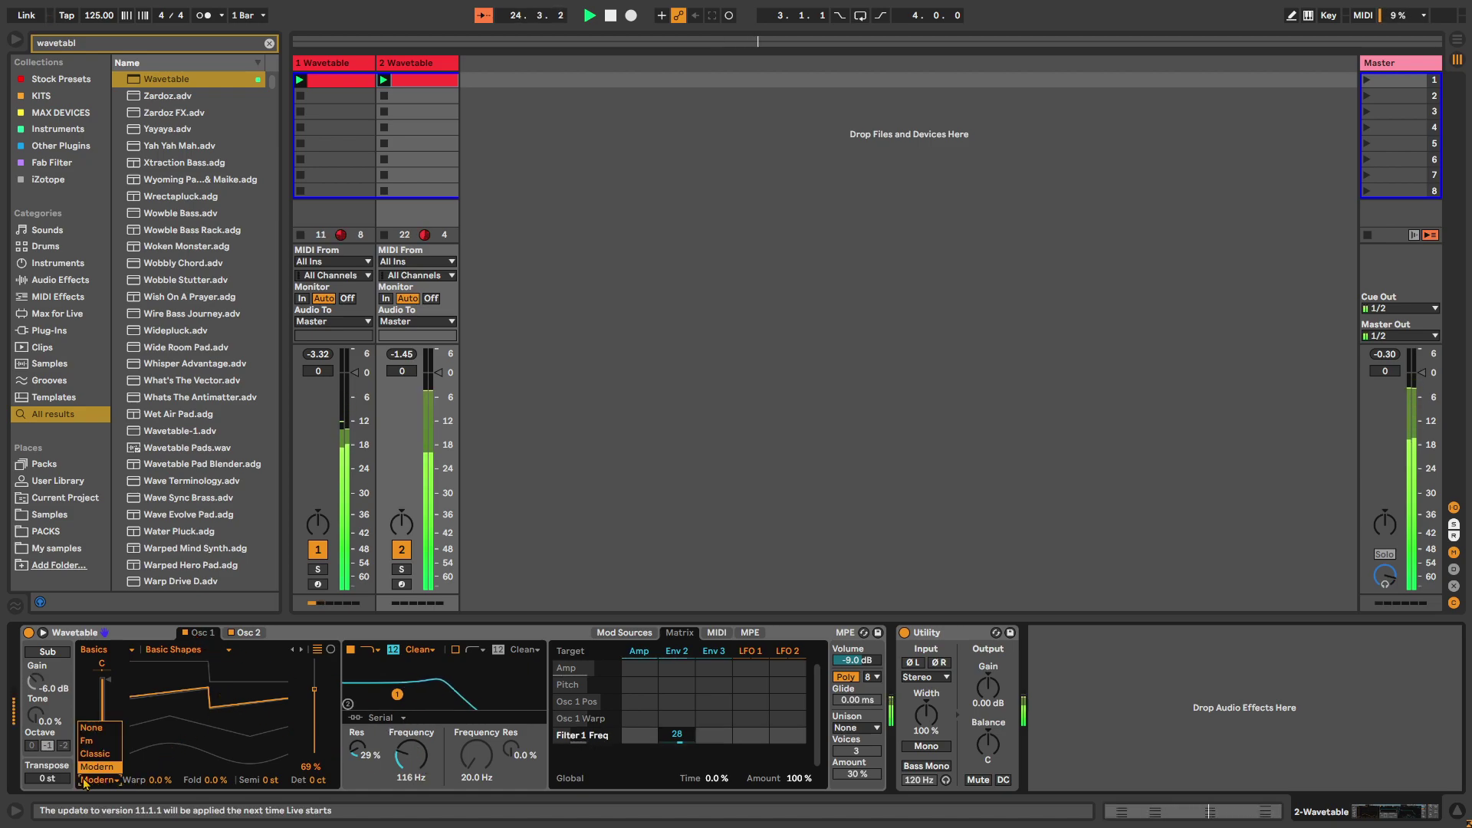
left_click(184, 800)
left_click_drag(158, 779, 157, 759)
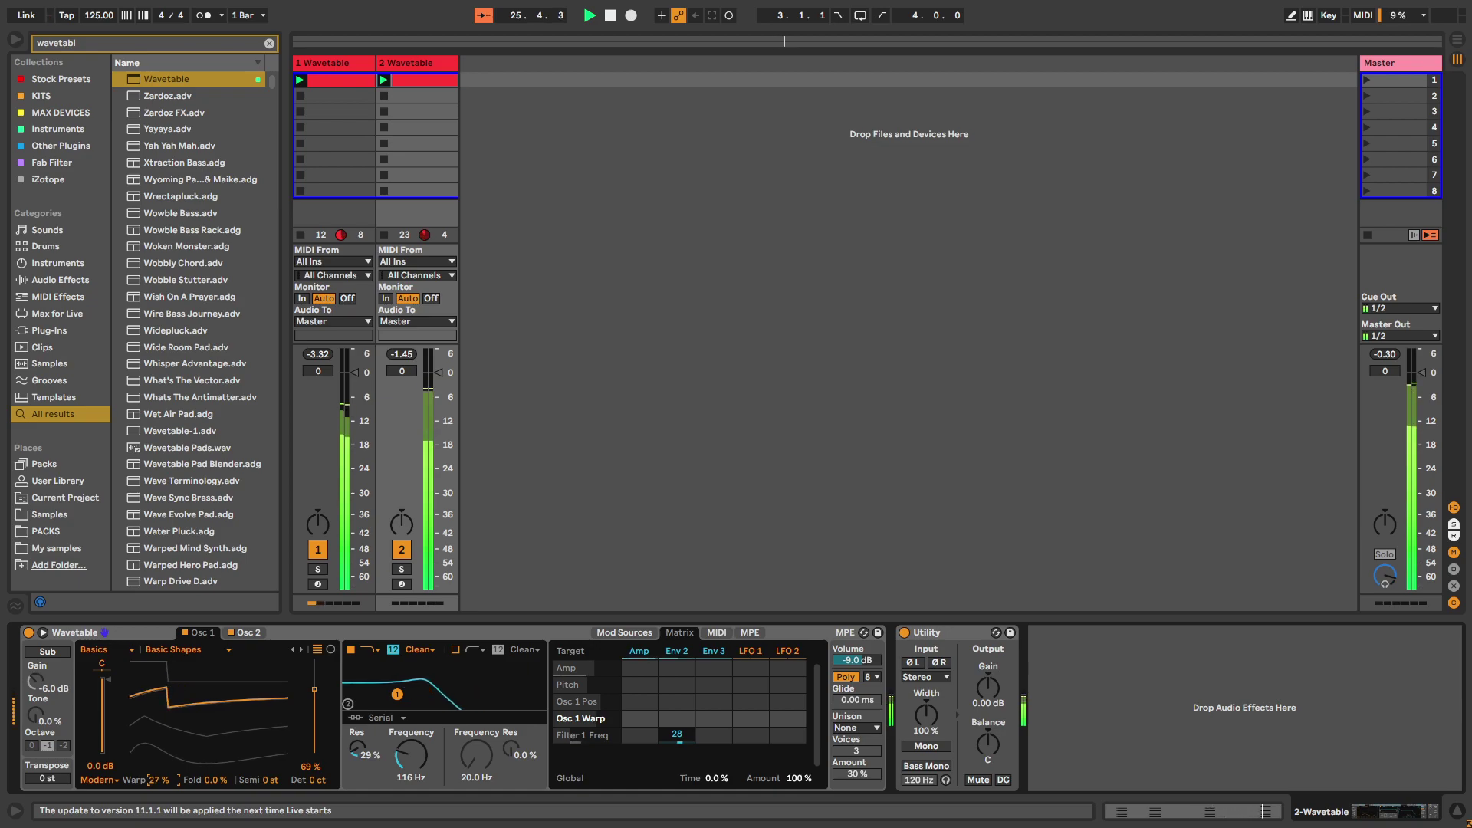
- Set Osc 2's effect mode to Classic with a PW of -72% and Sync at 0.0%
left_click(249, 633)
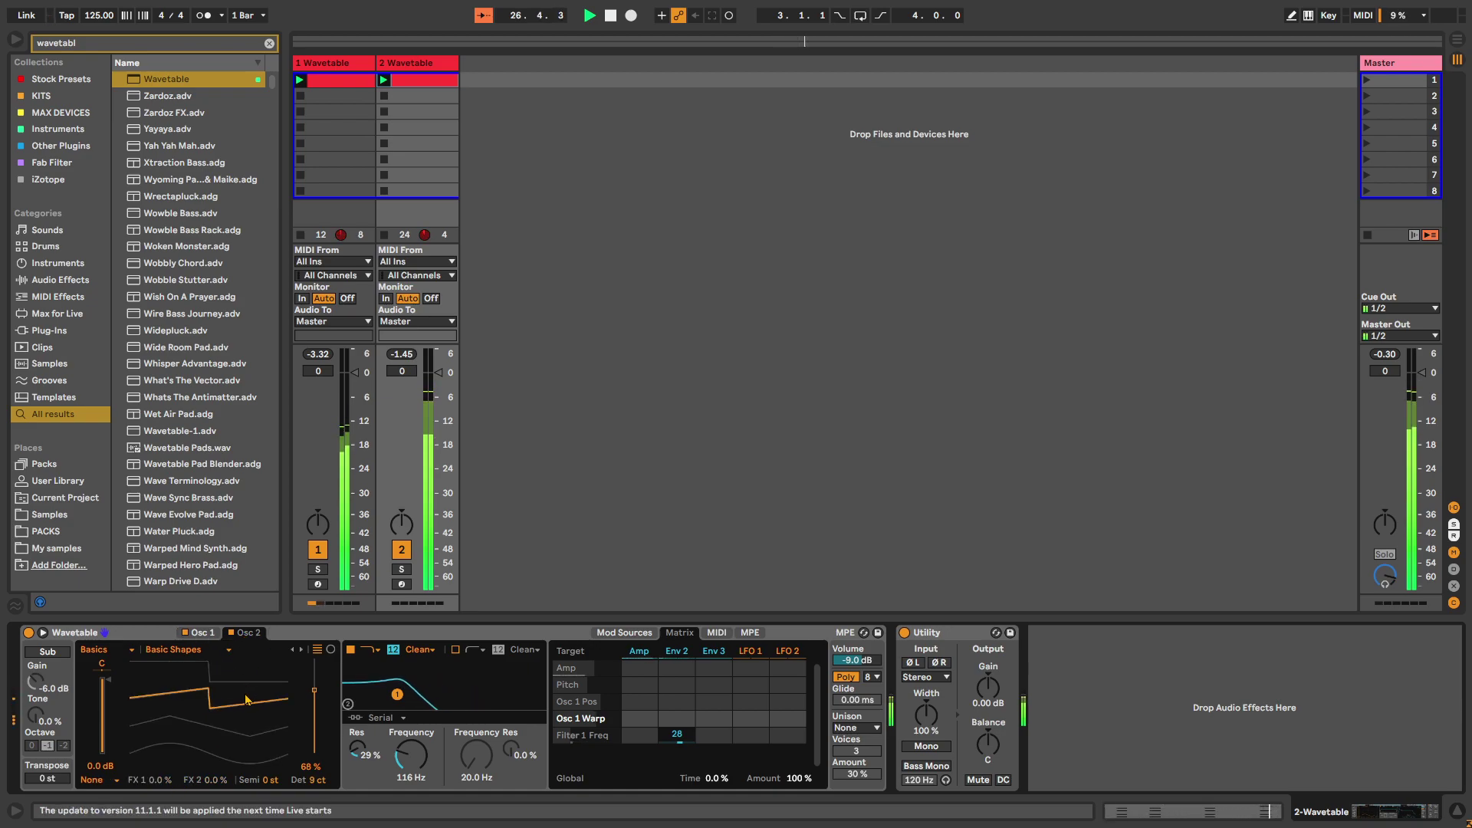
left_click(96, 780)
left_click(96, 755)
left_click_drag(213, 785, 213, 722)
left_click_drag(159, 779, 165, 724)
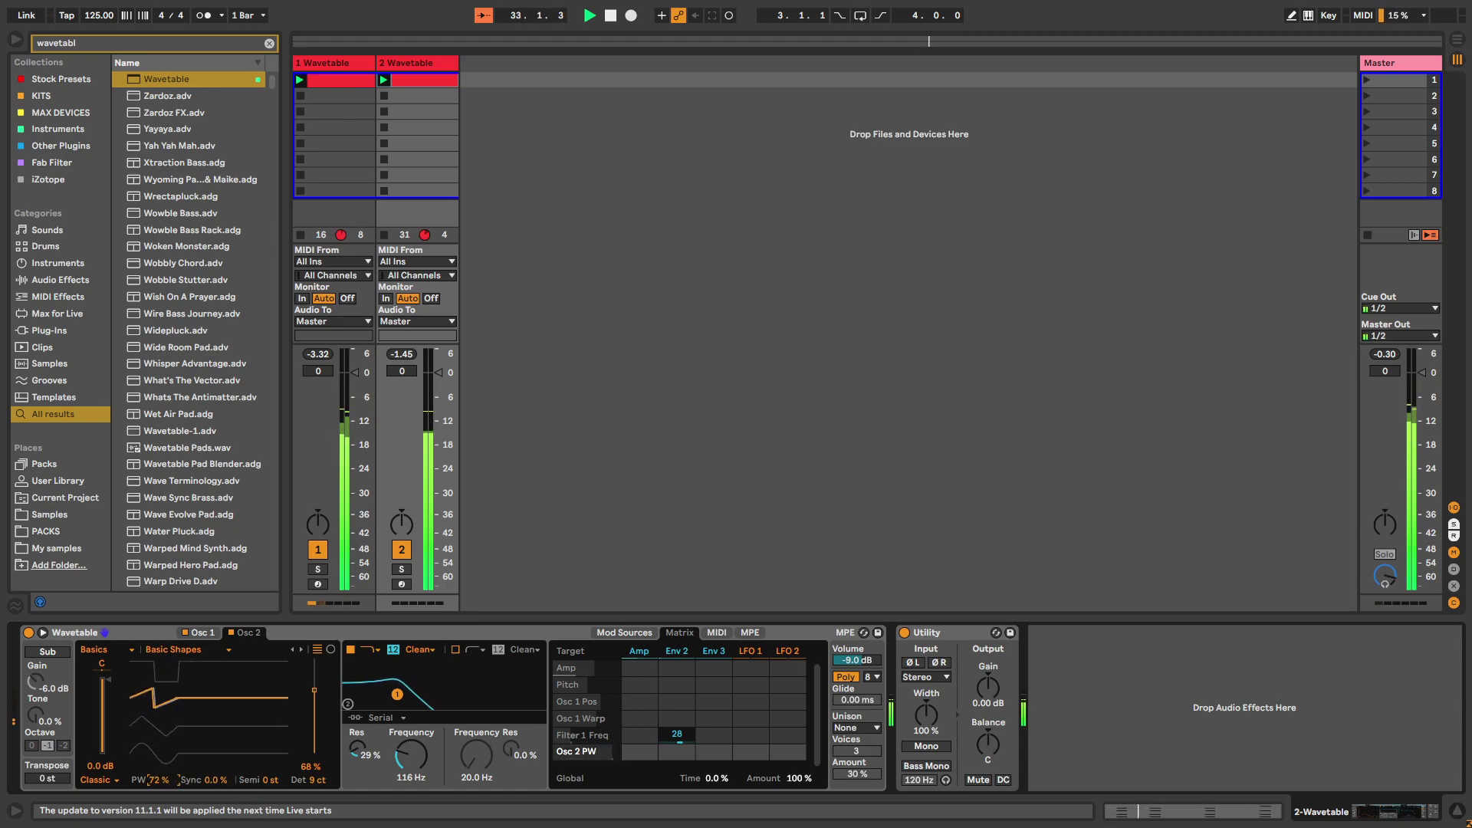
left_click_drag(159, 779, 159, 823)
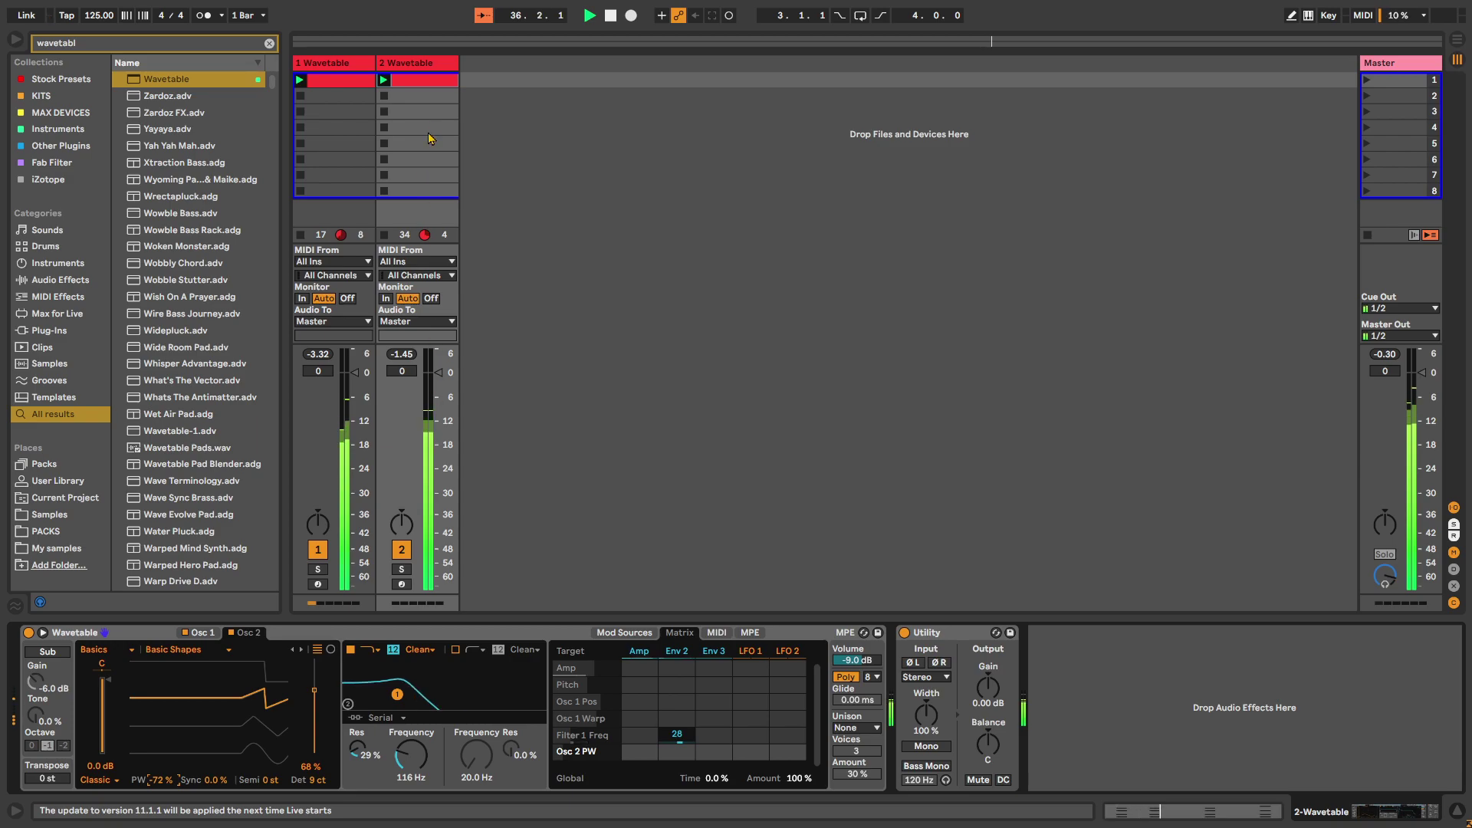
- Delete the chord at 1.2 and the lower three notes at 1.4.3 in the second clip, and play it
double_click(421, 79)
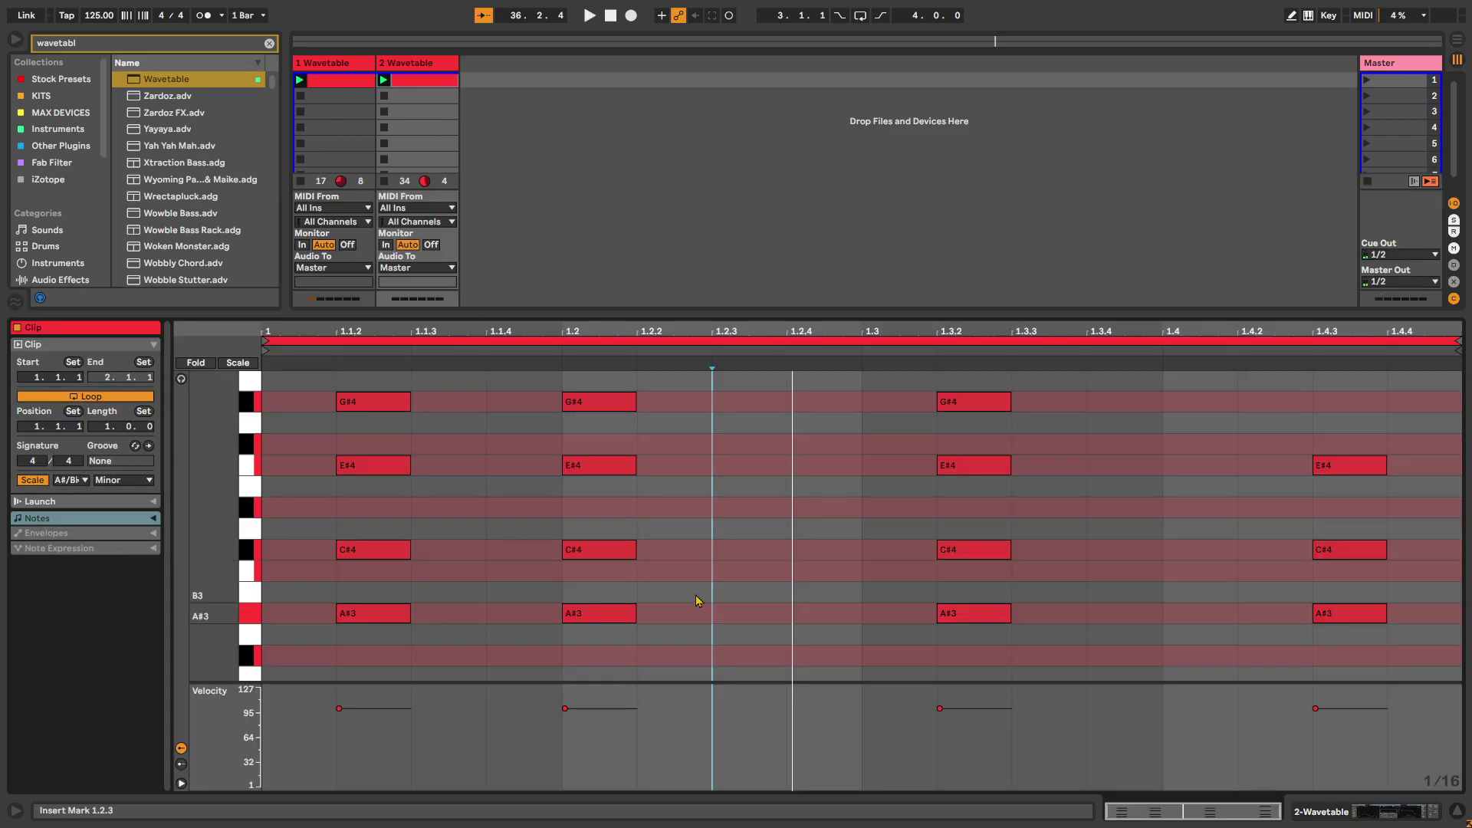
left_click_drag(1027, 383, 963, 716)
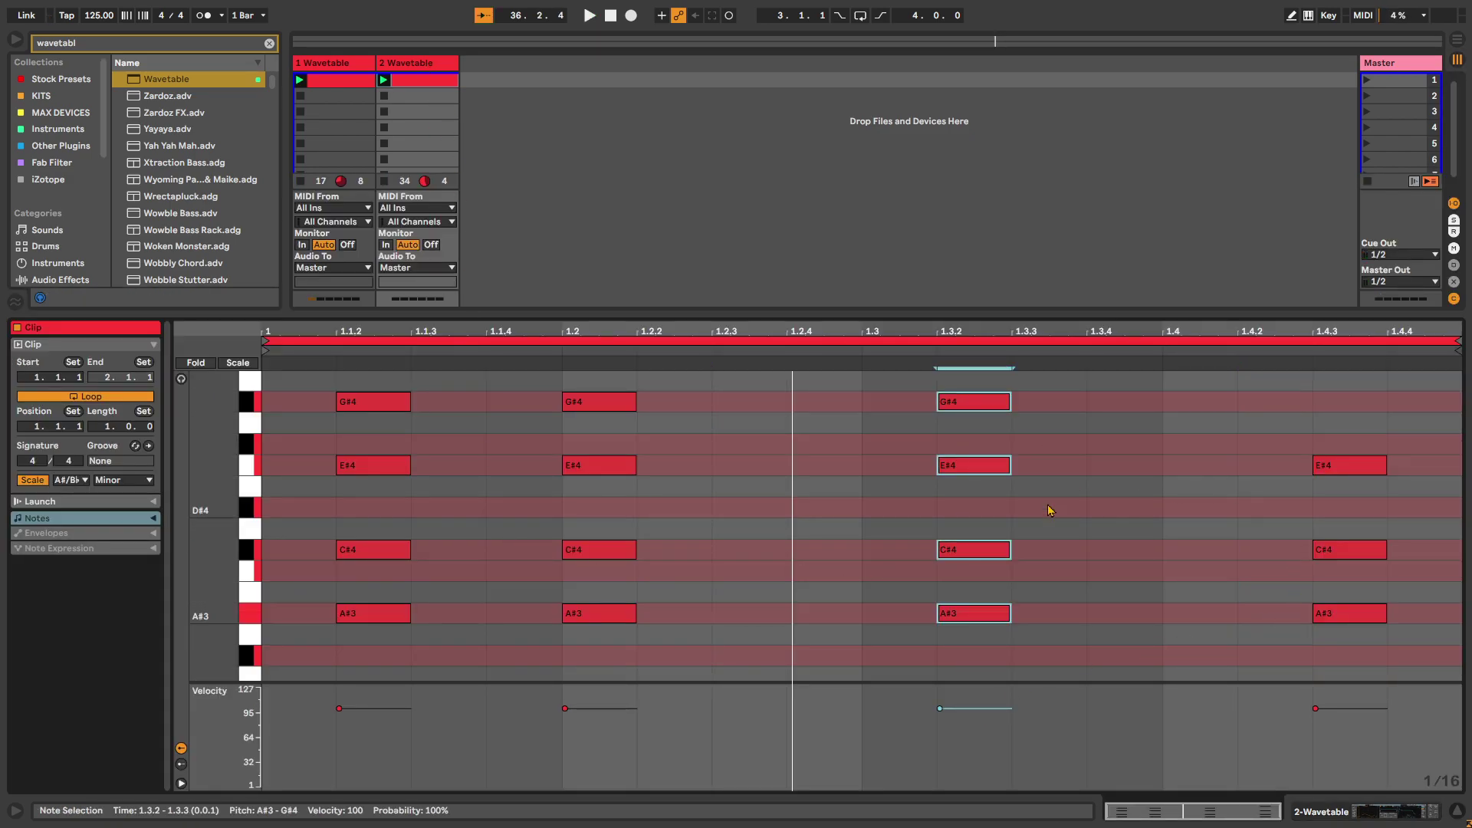
left_click_drag(634, 650, 651, 381)
key("Delete")
left_click(1314, 448)
key("Delete")
key("space")
key("space")
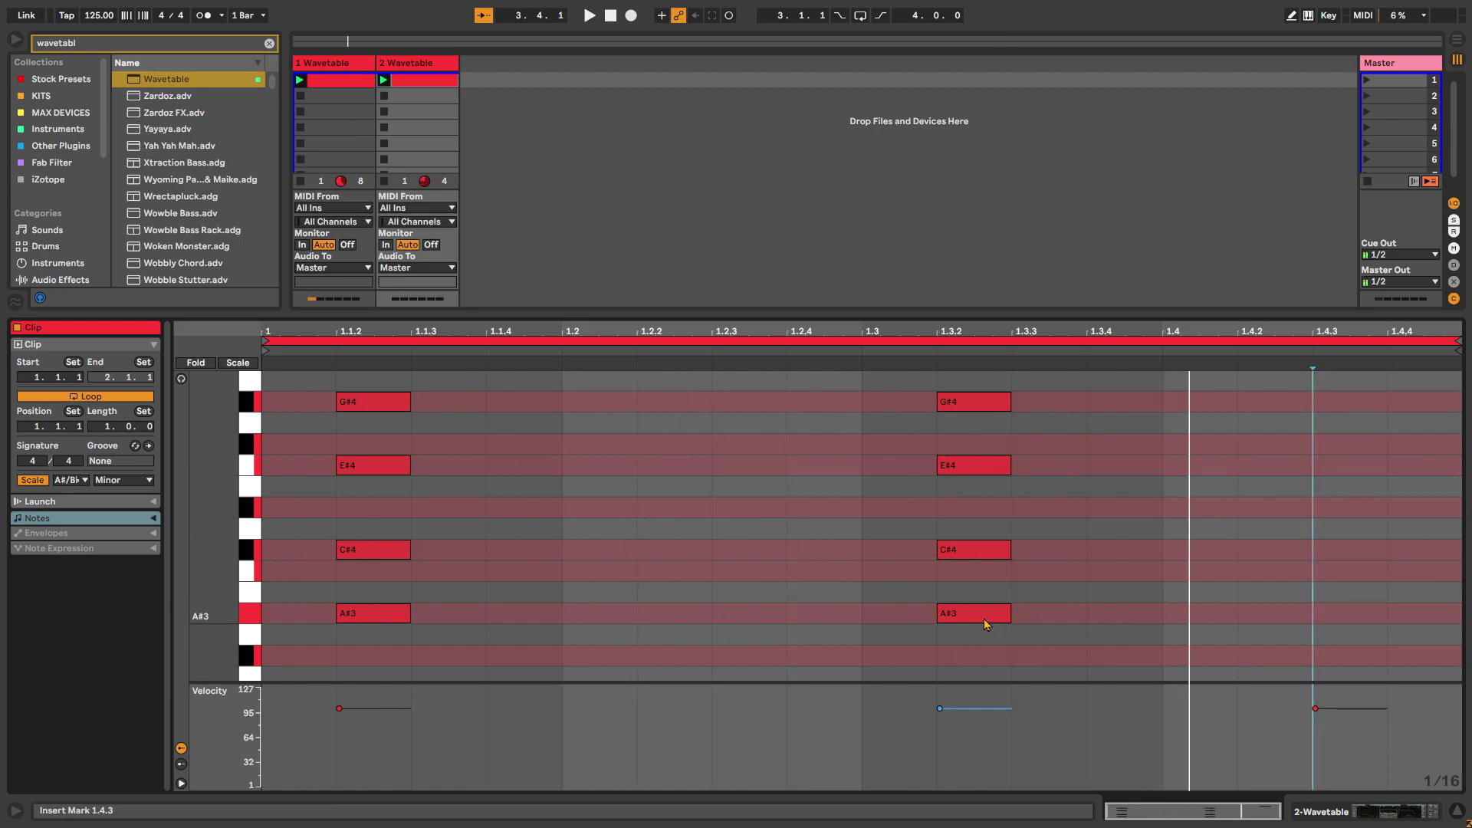
- Copy the chord at 1.3.2 to 1.4.3, discarding a trial copy, and play the clip
left_click_drag(984, 617, 1180, 620)
key("Delete")
left_click(1094, 643)
left_click_drag(1004, 643, 954, 380)
left_click_drag(1011, 615, 1382, 613)
key("space")
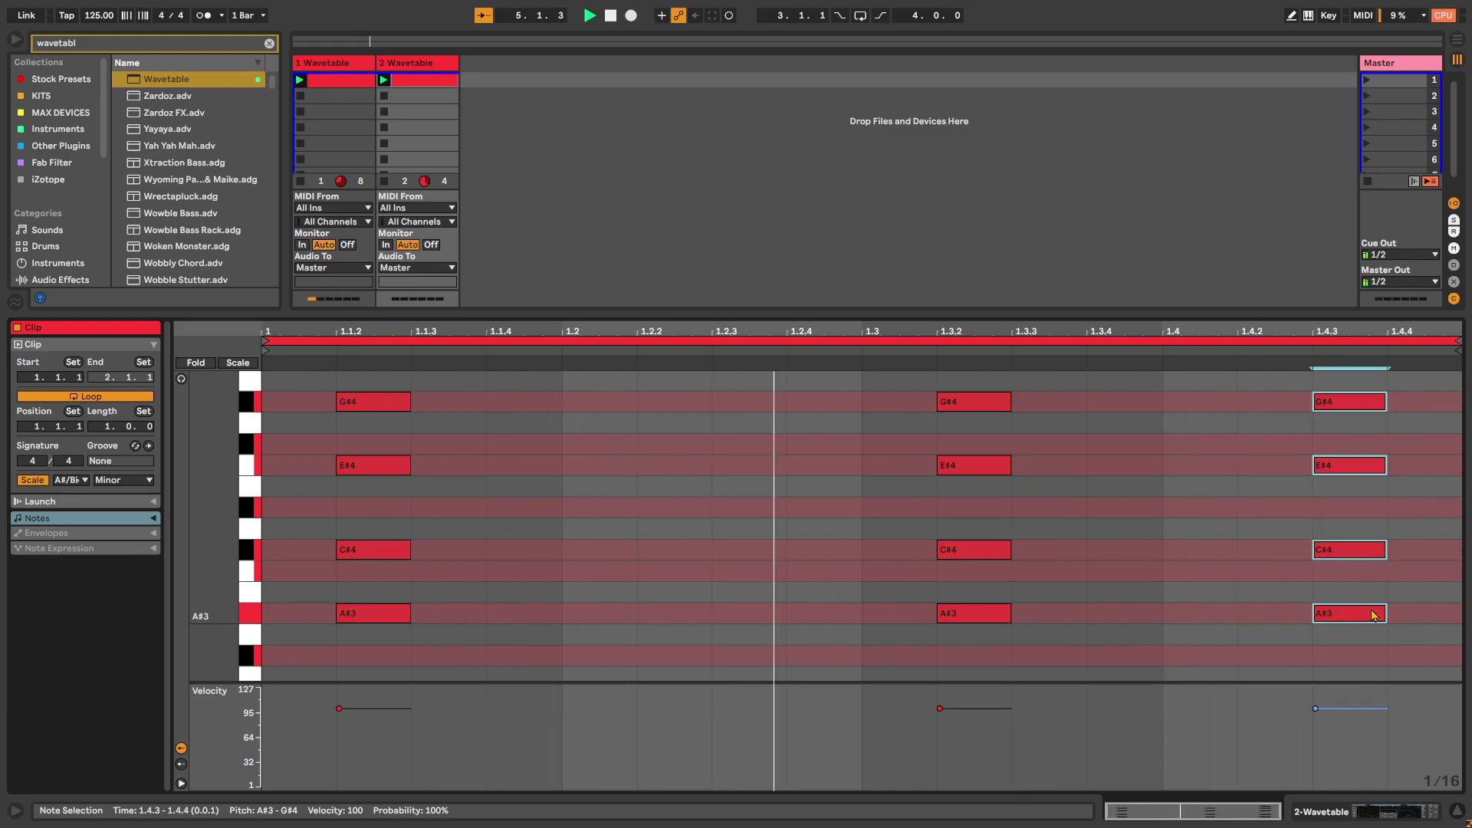
- Turn on the metronome, and relocate the chord from 1.4.3 to 1.2.2 by copying it and deleting the original
left_click(205, 16)
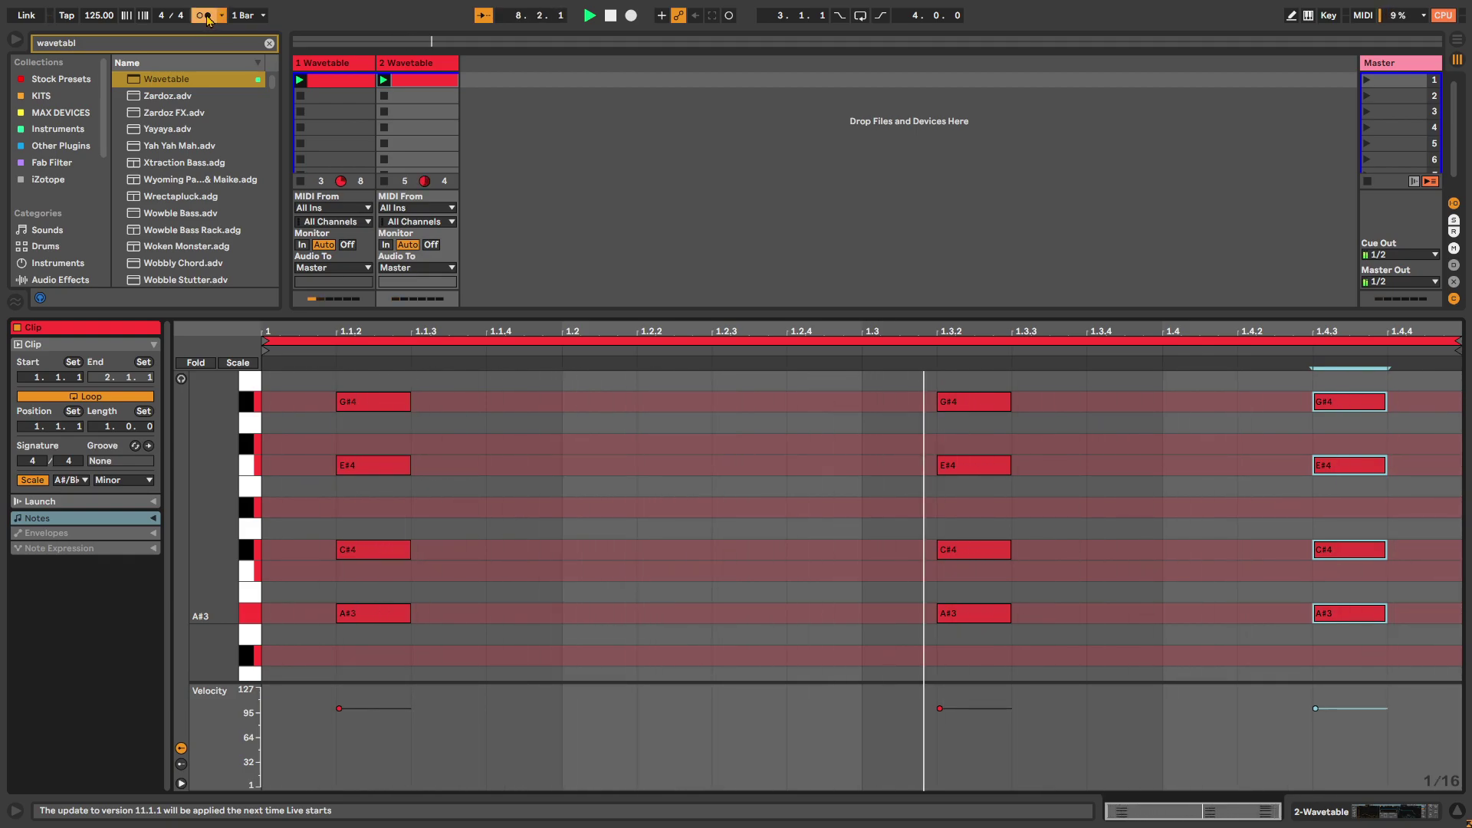
left_click_drag(1333, 613, 658, 613)
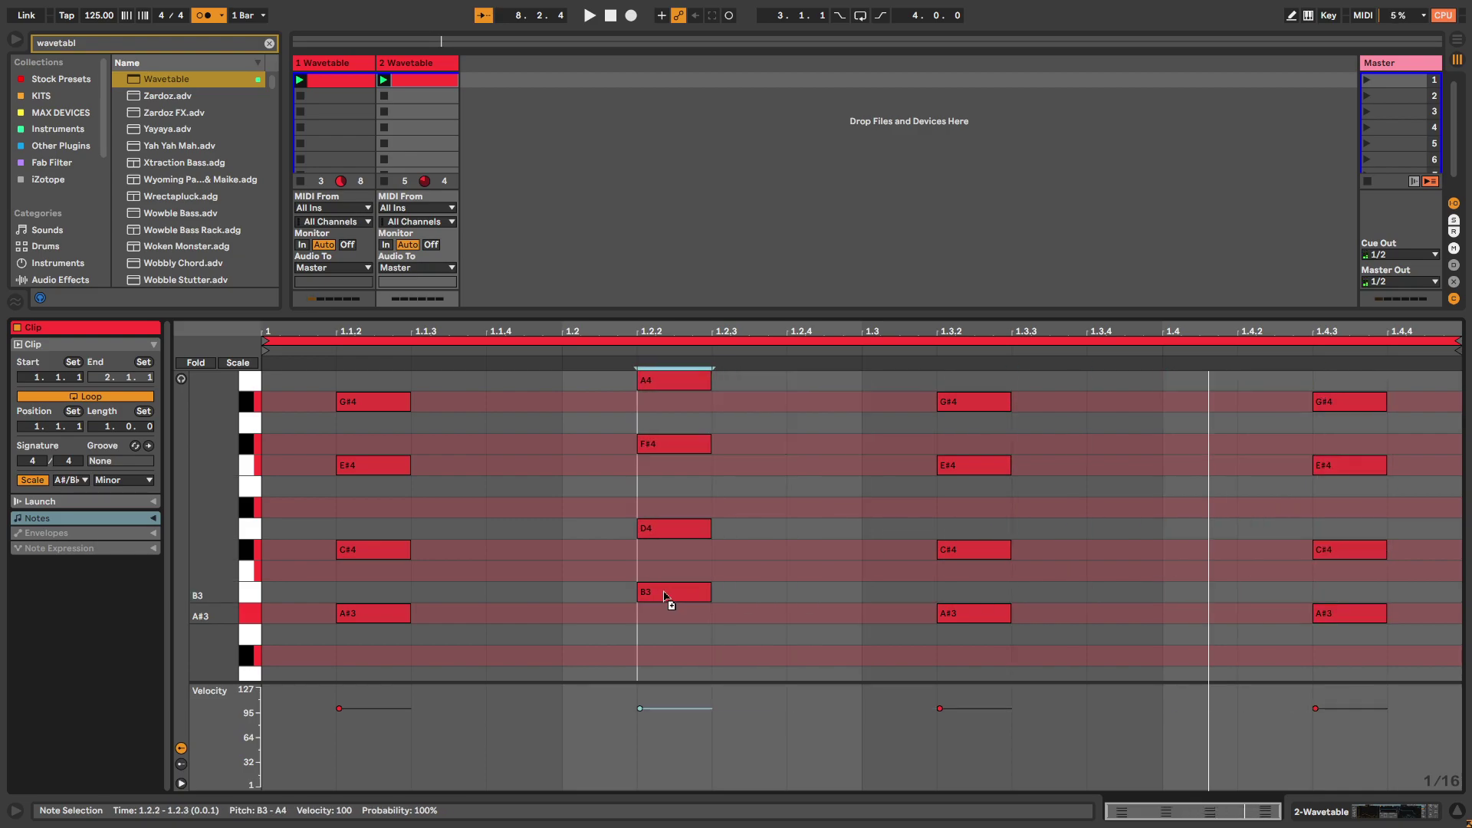
key("Delete")
key("space")
- Move the chord at 1.2.2 back to 1.2 in the second clip and play it
left_click_drag(654, 611, 598, 616)
left_click_drag(703, 613, 644, 395)
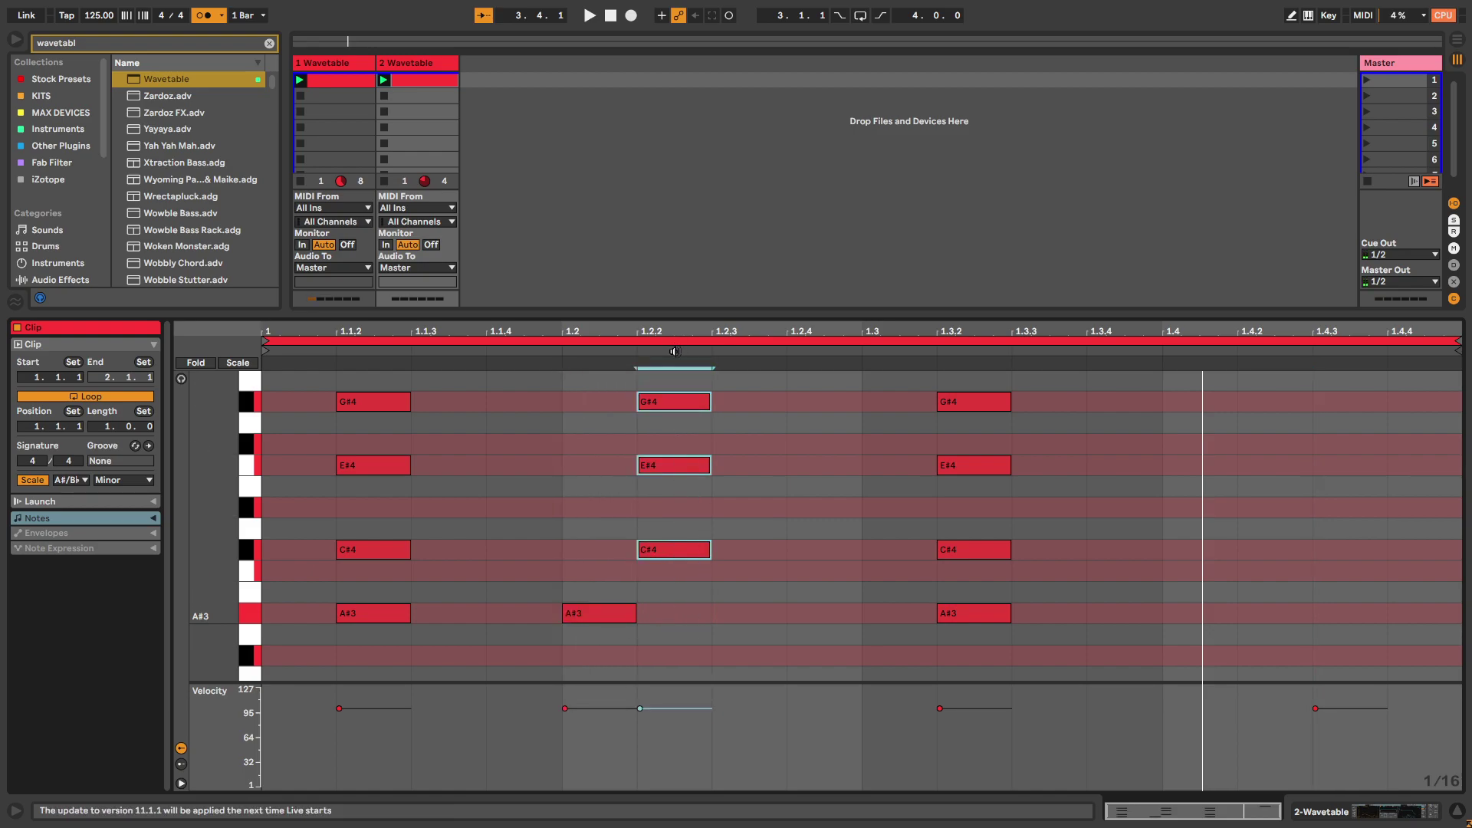
left_click_drag(670, 555, 598, 548)
left_click(755, 565)
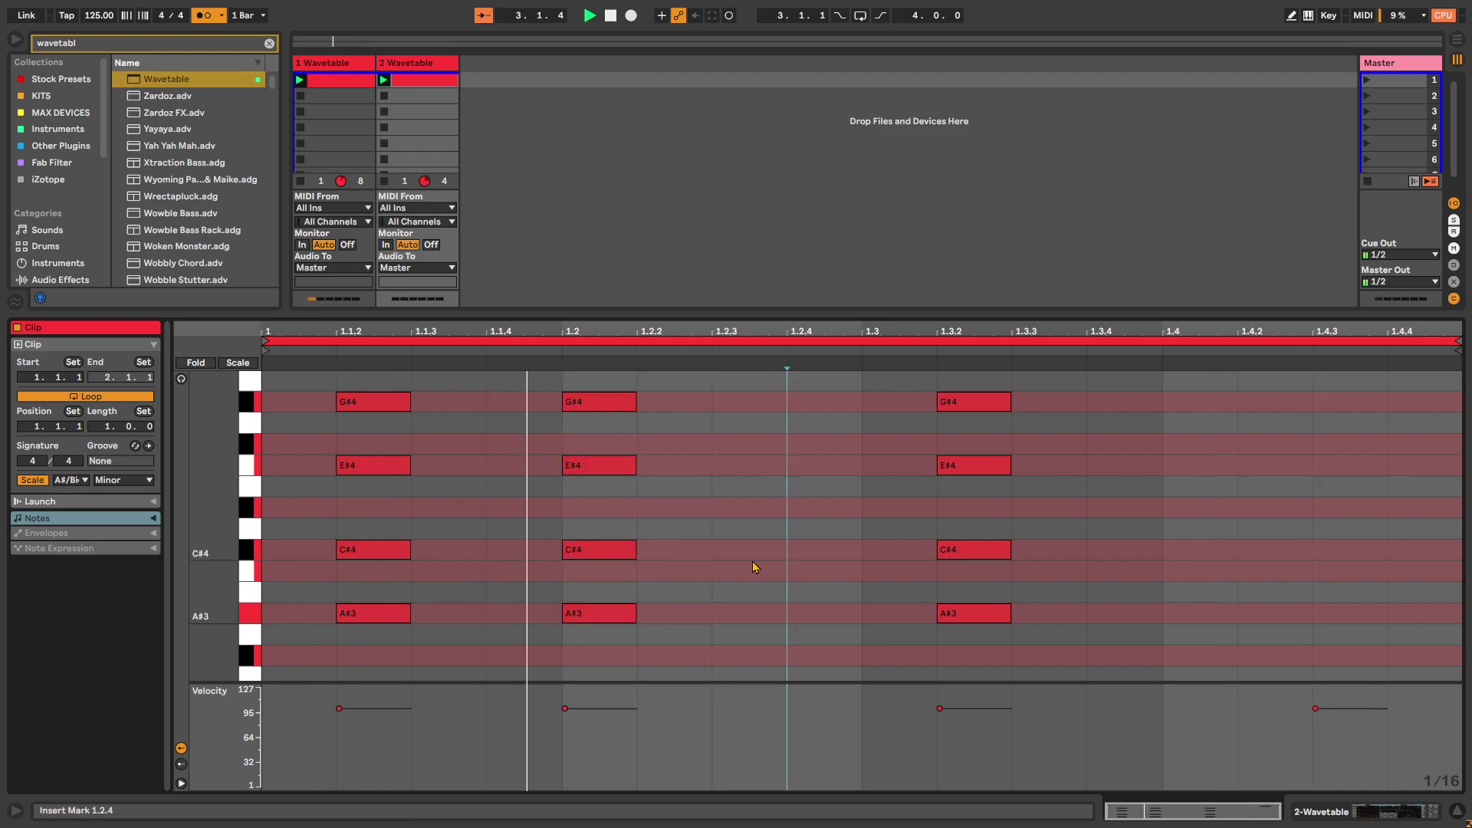
left_click_drag(605, 654, 567, 379)
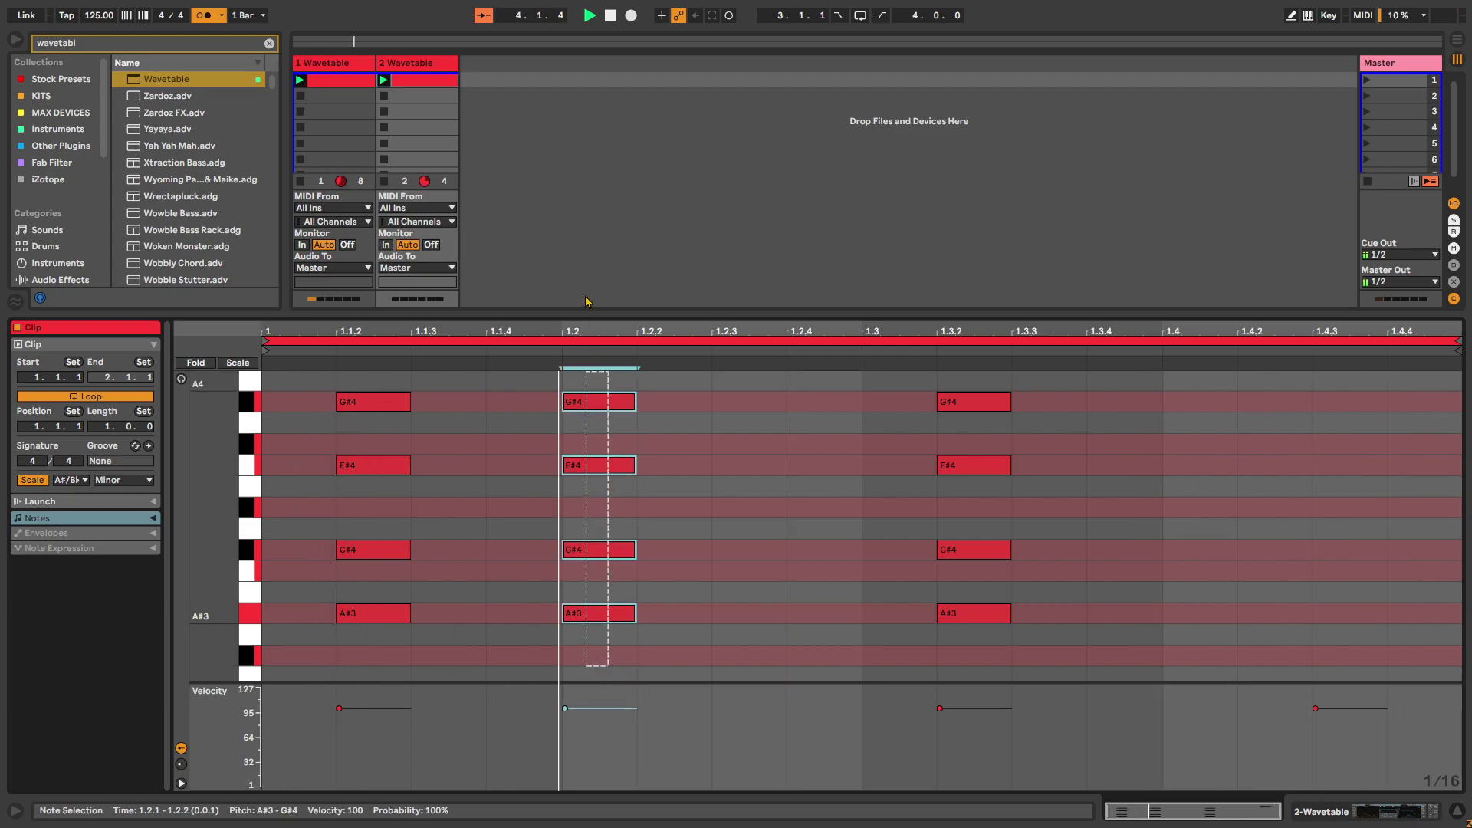
- Search the browser for reverb and add the Reverb effect to track 2 Wavetable
left_click(420, 62)
key("ctrl+f")
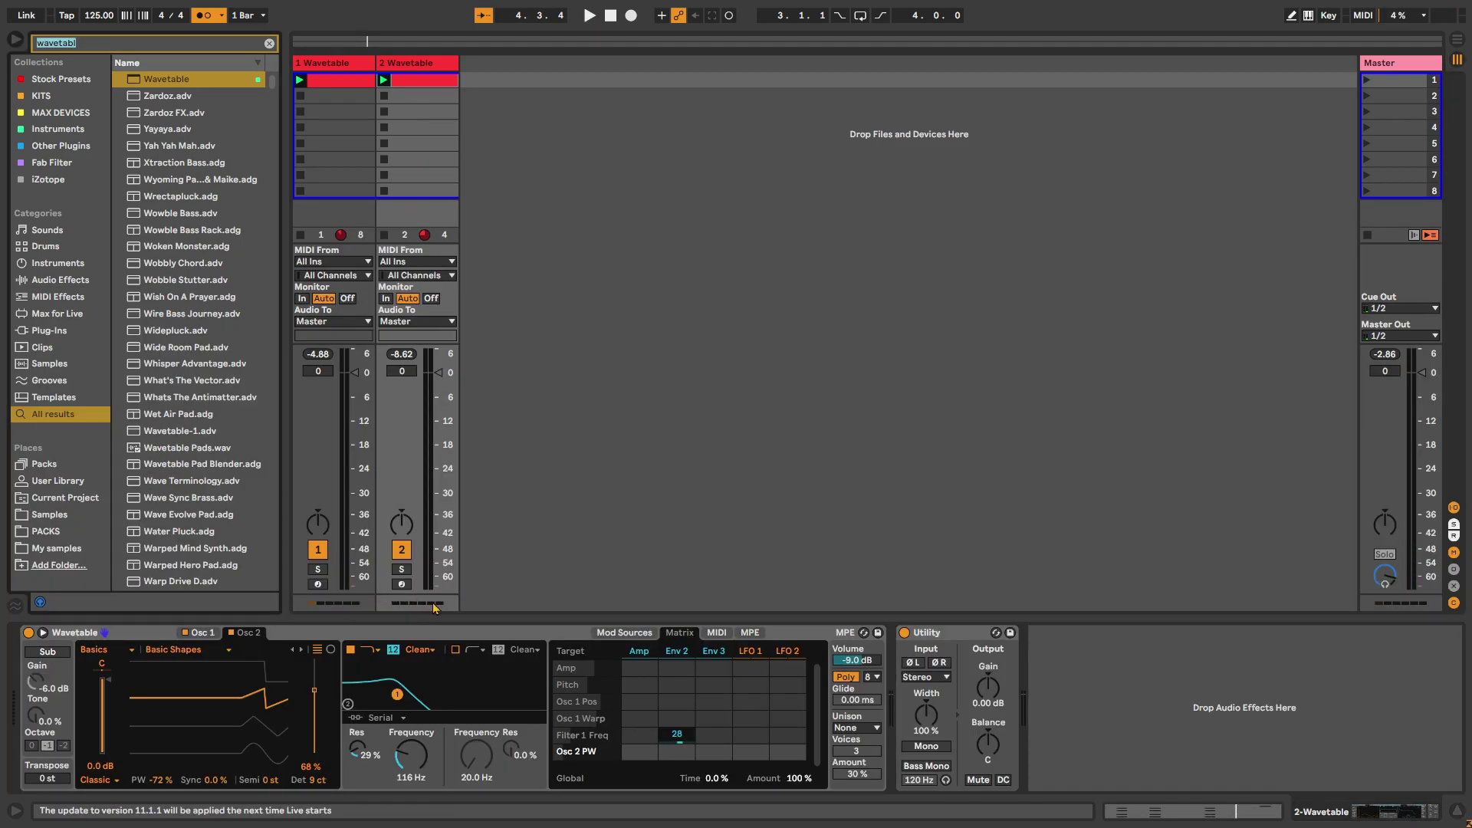
type("reverb")
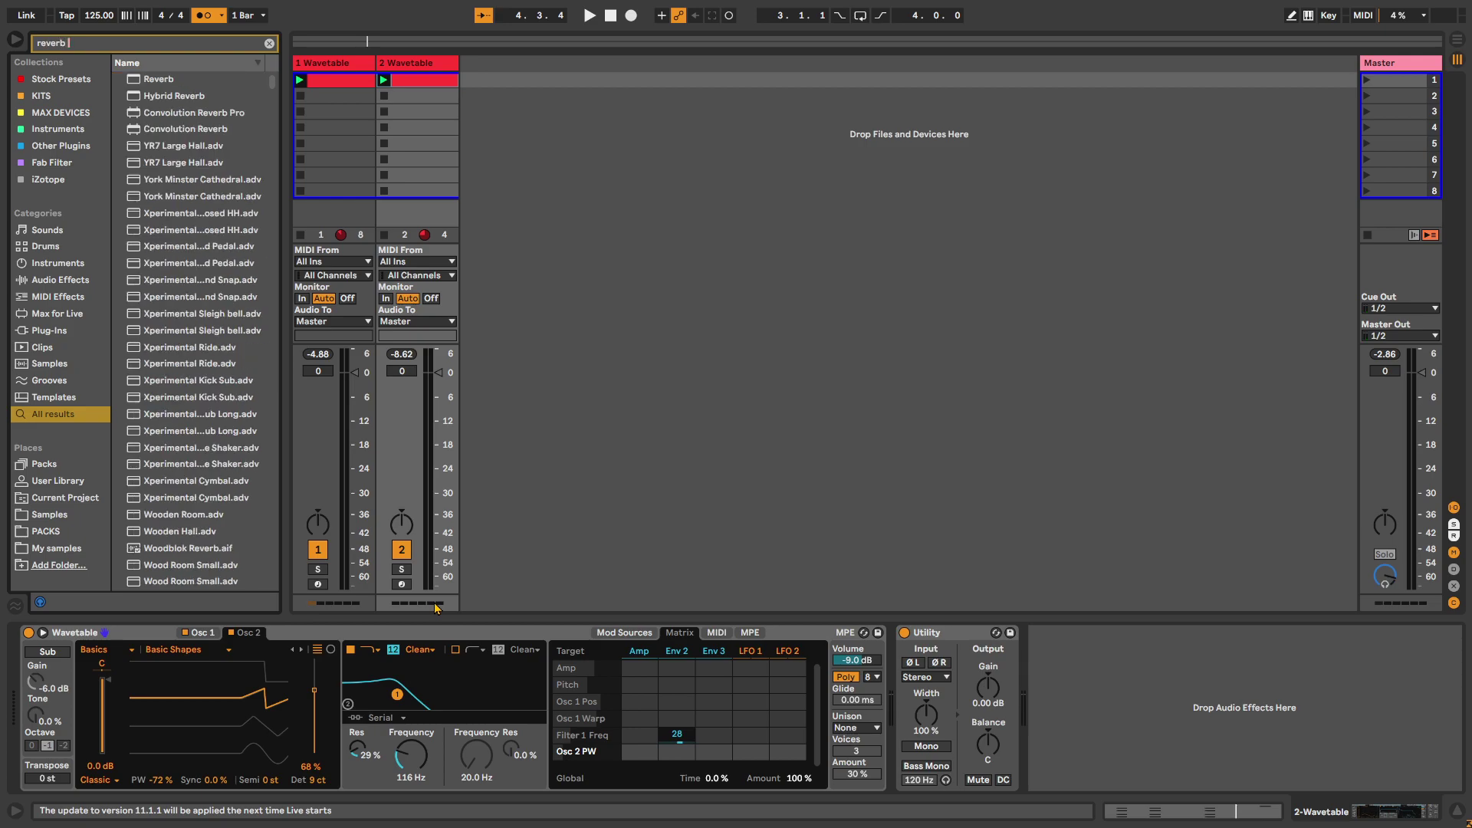
right_click(1081, 184)
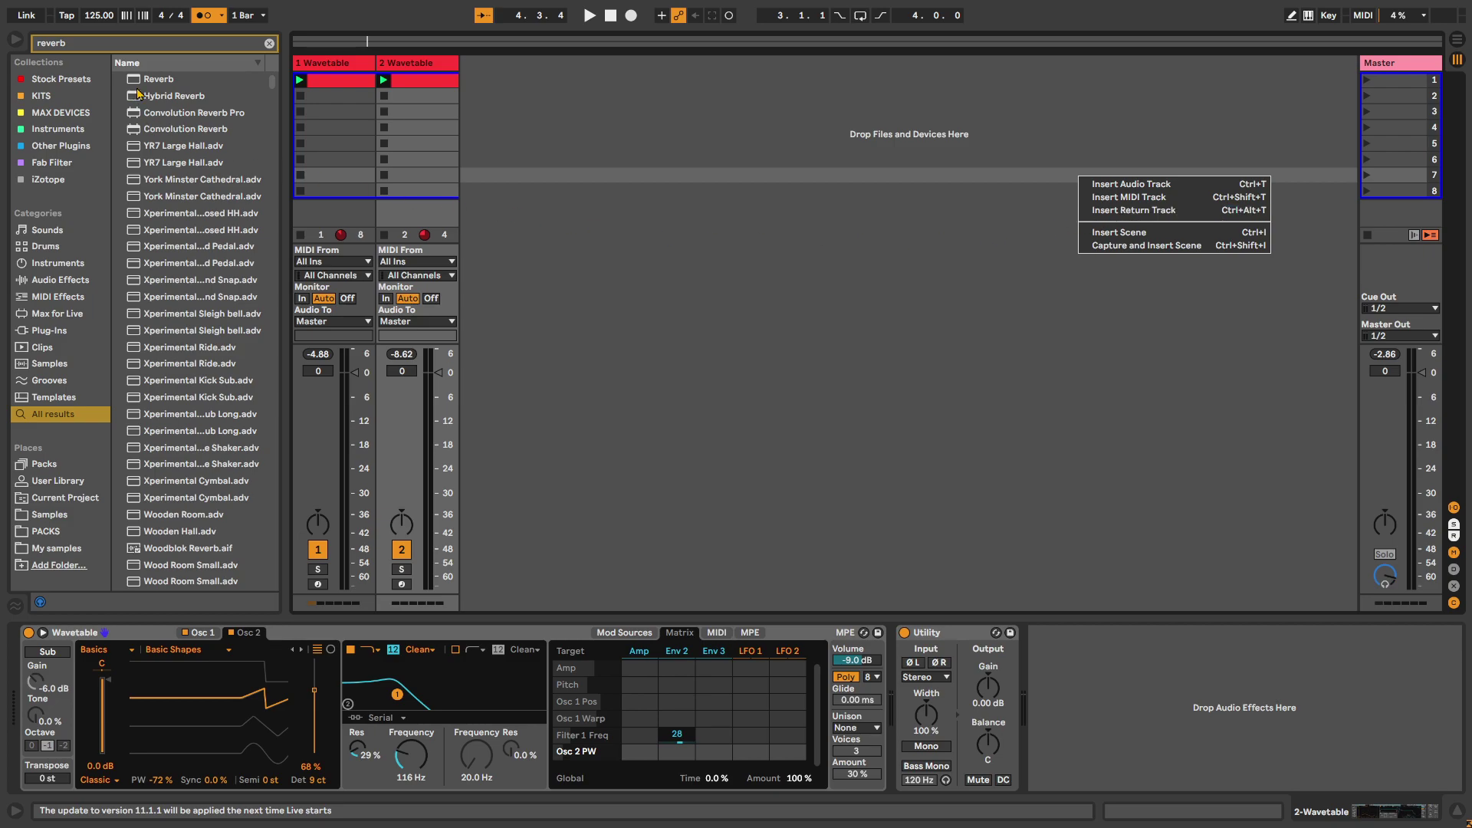
left_click(153, 82)
double_click(153, 81)
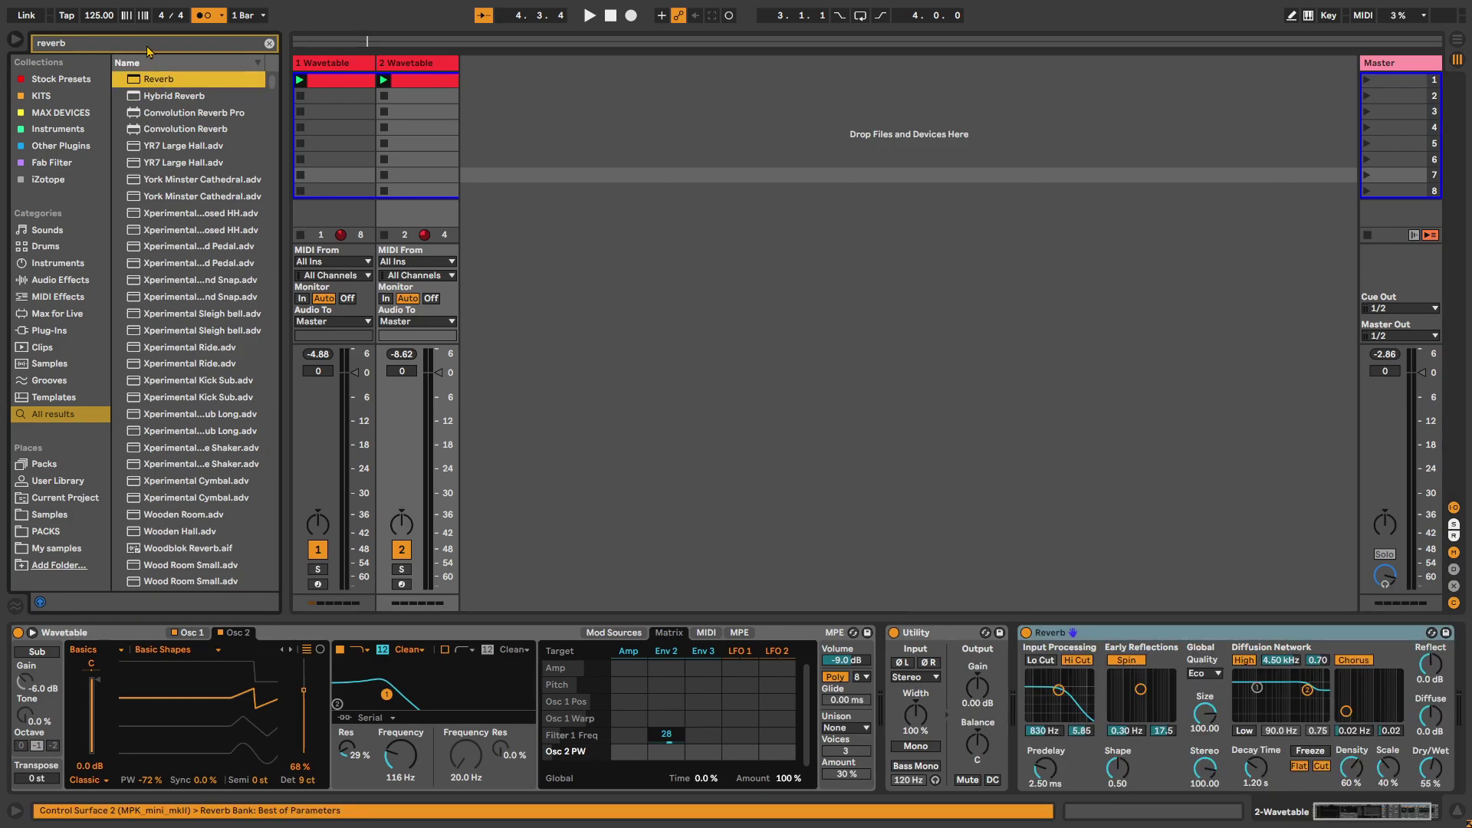
- Search the browser for delay, add the Delay effect to the track and place it before Reverb
key("BackSpace")
key("BackSpace")
key("BackSpace")
key("BackSpace")
key("BackSpace")
type("delay")
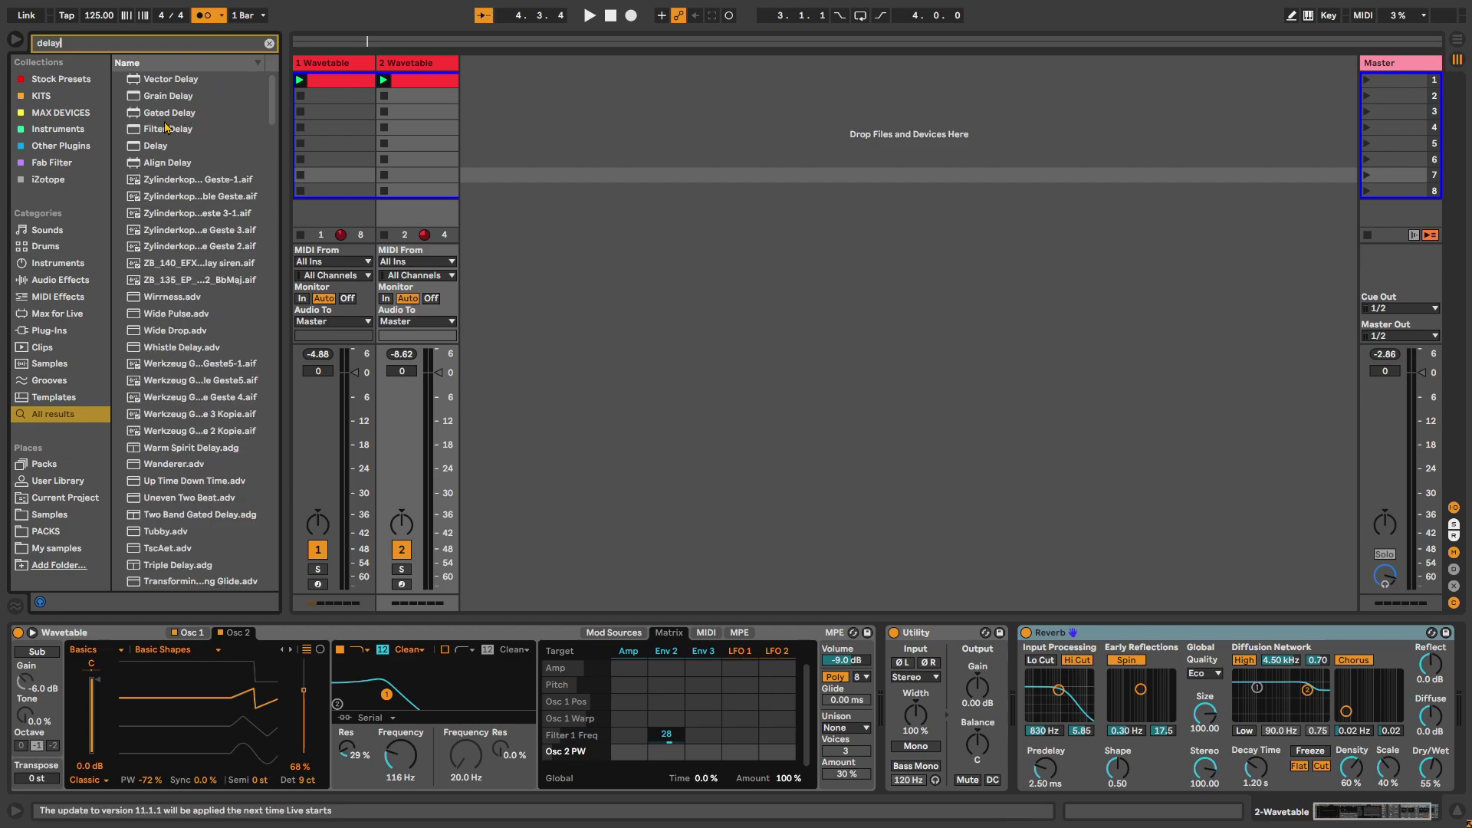
double_click(175, 149)
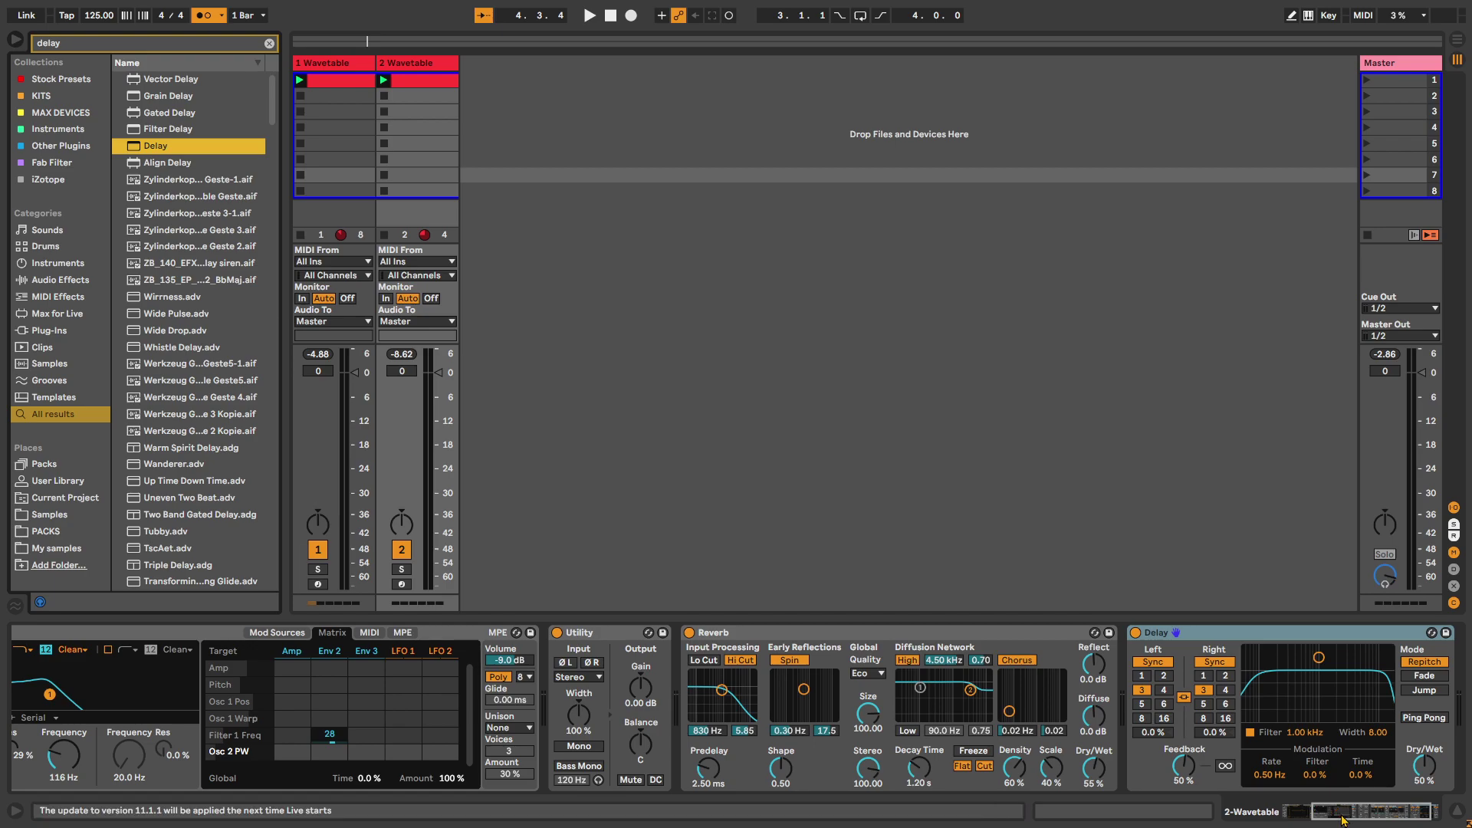
left_click_drag(1257, 632, 712, 664)
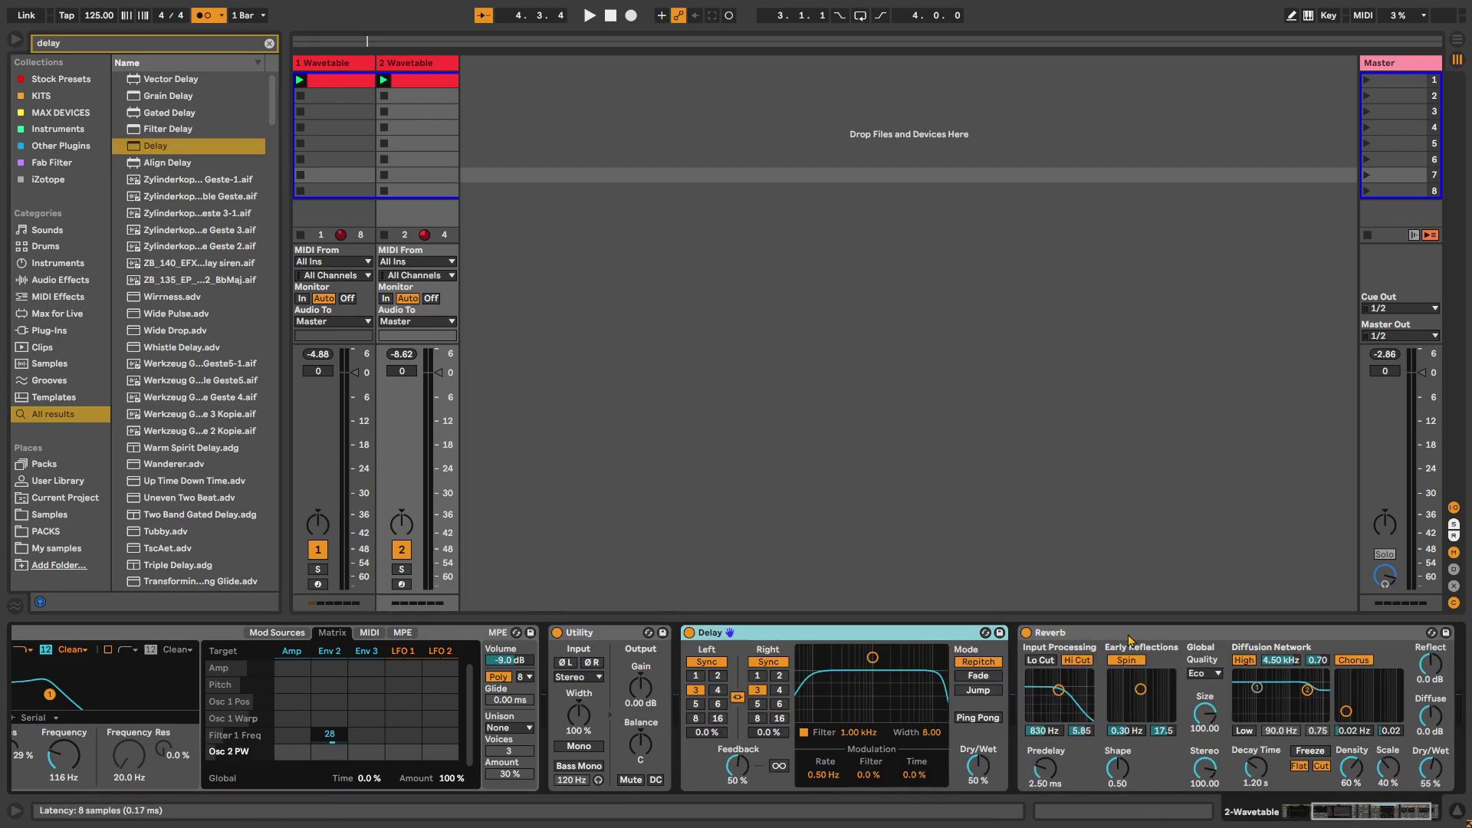
- Open and leave Reverb's preset swapping, and delete the Reverb device
left_click(1397, 631)
left_click(1430, 633)
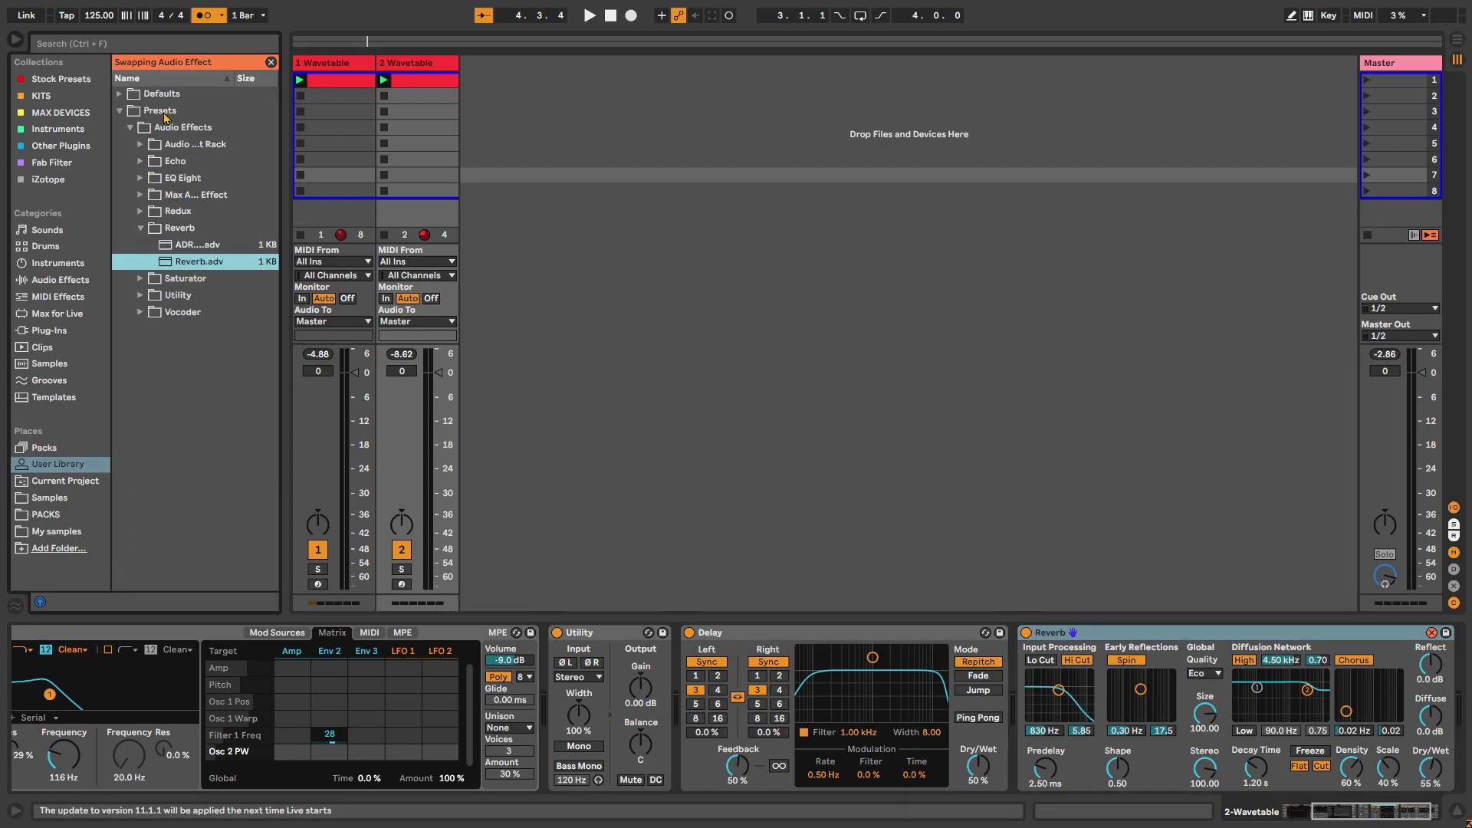
left_click(271, 62)
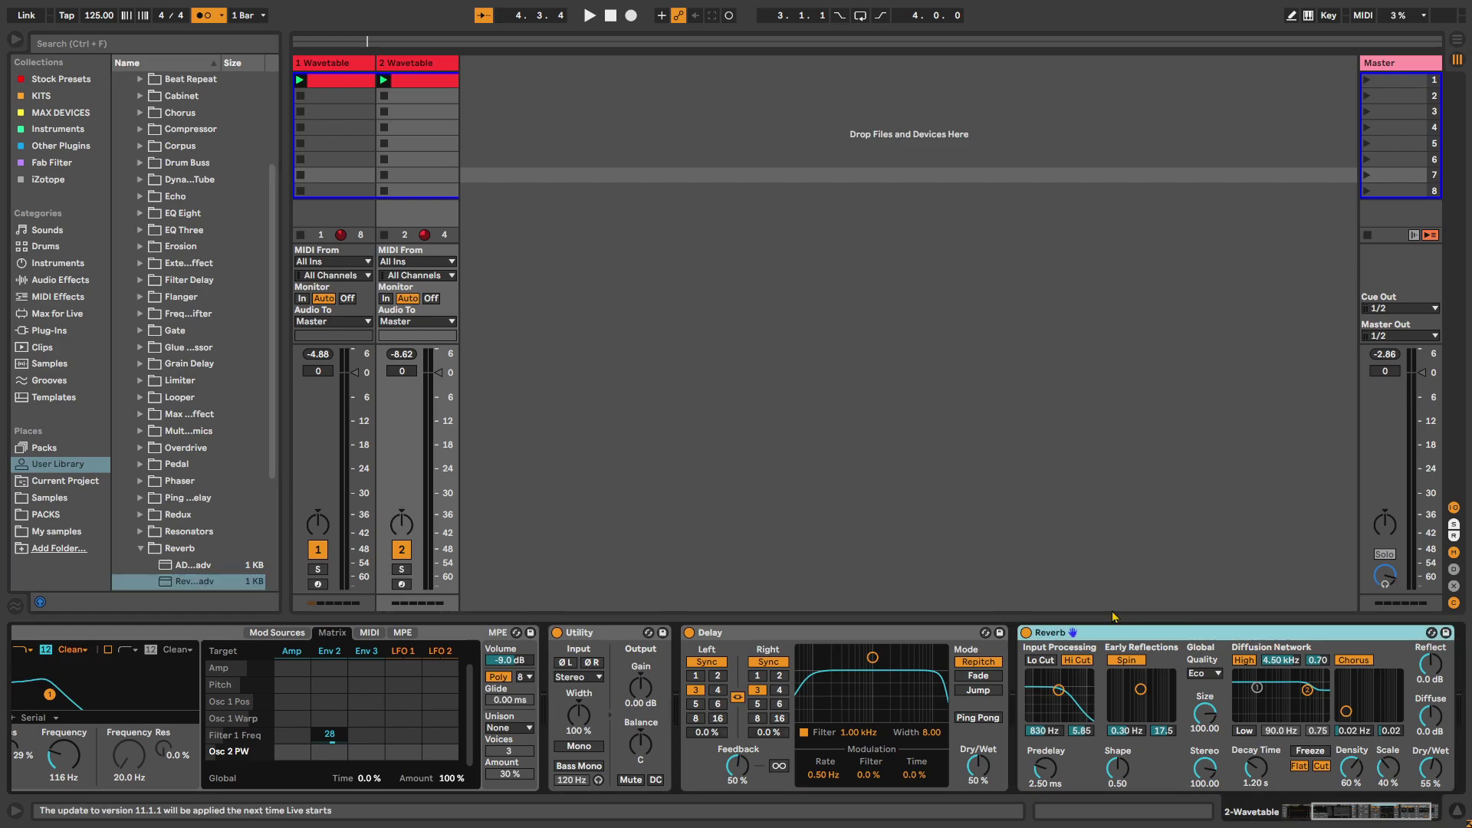
key("Delete")
- Search the browser for hybrid, replace the search with reverb, and collapse the user library's Reverb presets folder
left_click(101, 47)
type("hybrid")
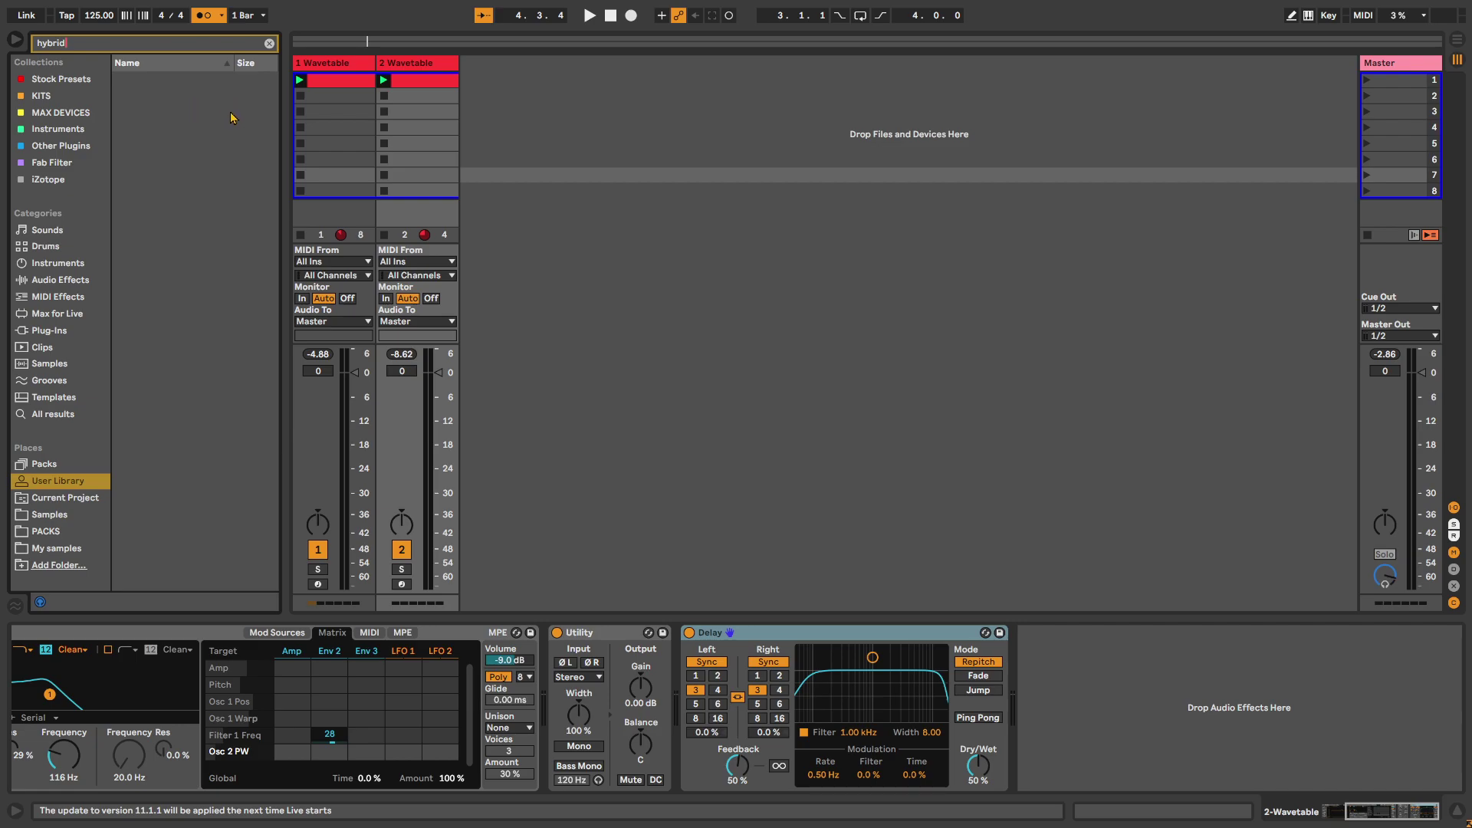
key("BackSpace")
key("BackSpace")
key("BackSpace")
key("BackSpace")
key("BackSpace")
type("re")
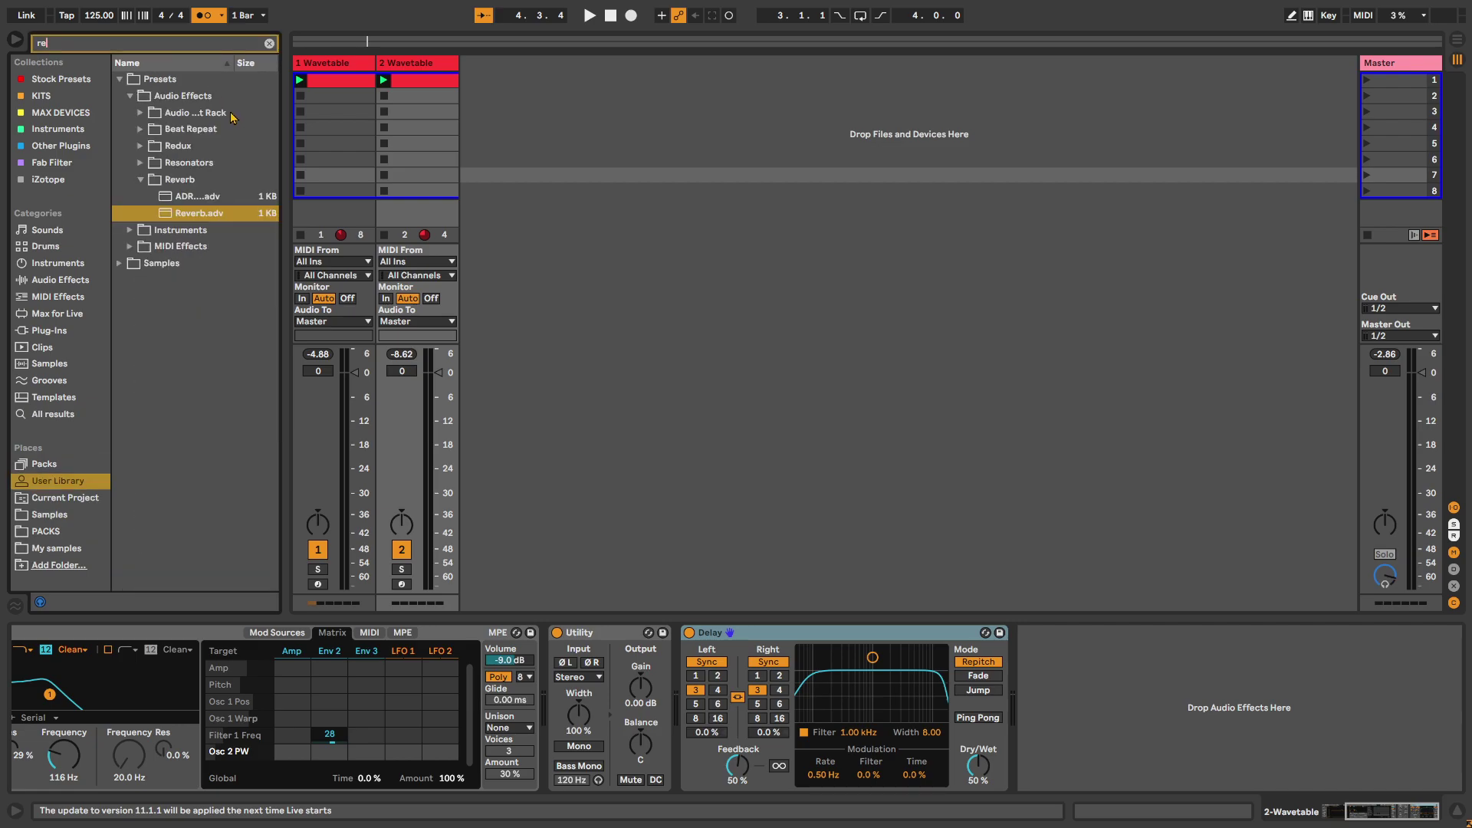
type("verb")
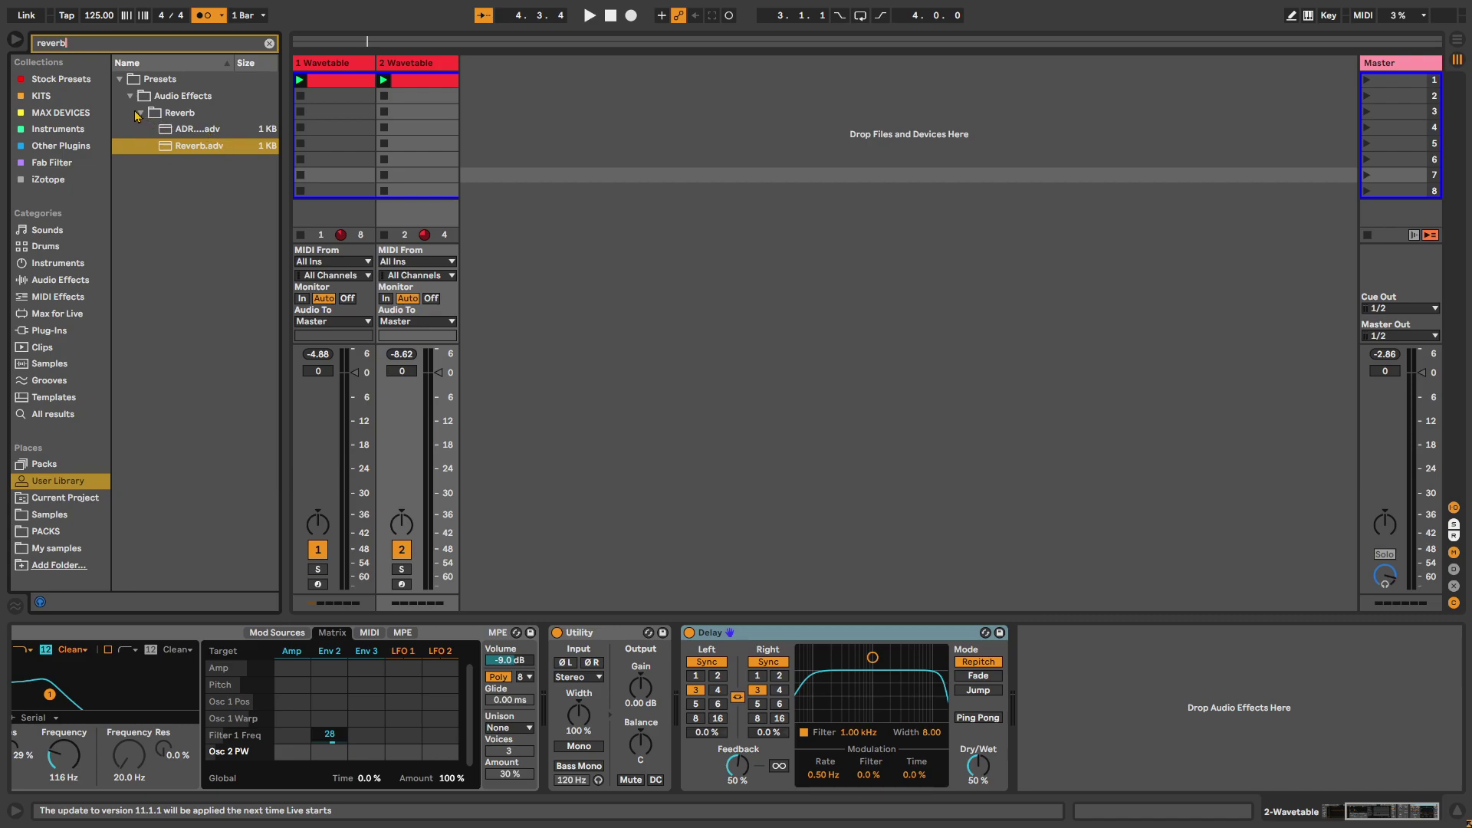
left_click(138, 115)
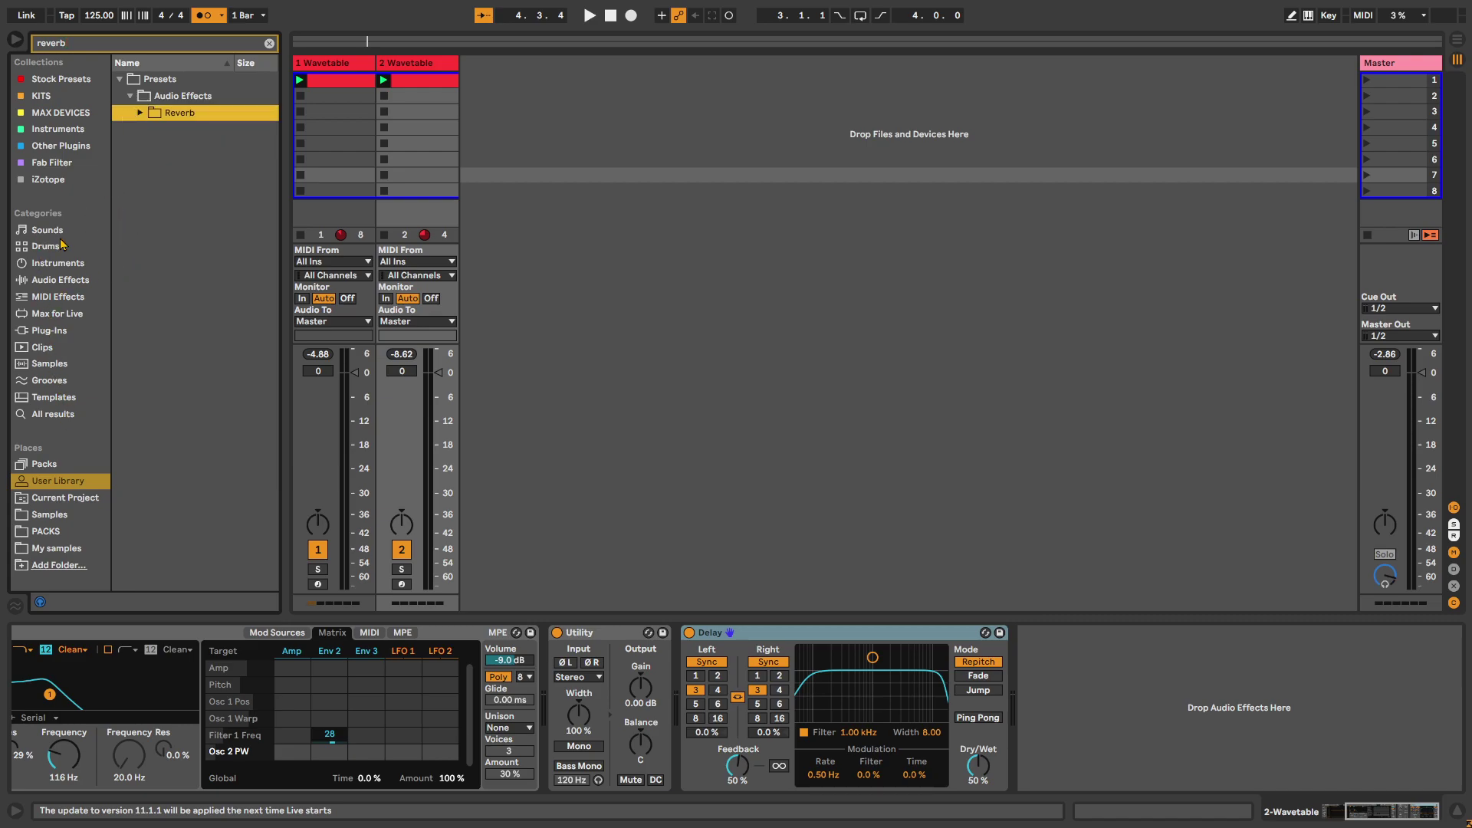
- Add Hybrid Reverb from the Reverb & Resonance audio effects after Delay, widening the browser
left_click(46, 280)
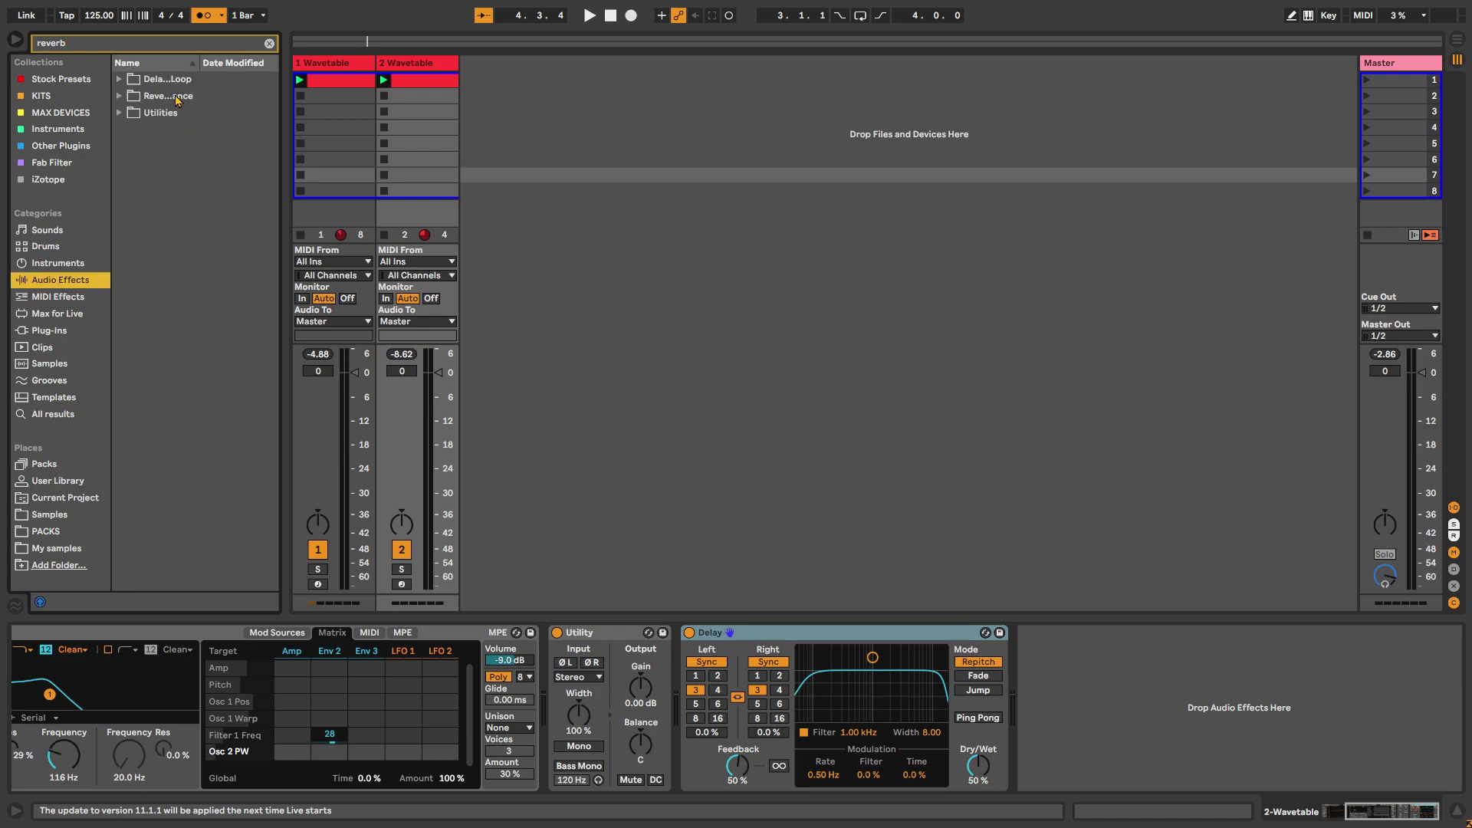
left_click(120, 96)
left_click_drag(286, 157, 357, 158)
left_click(183, 164)
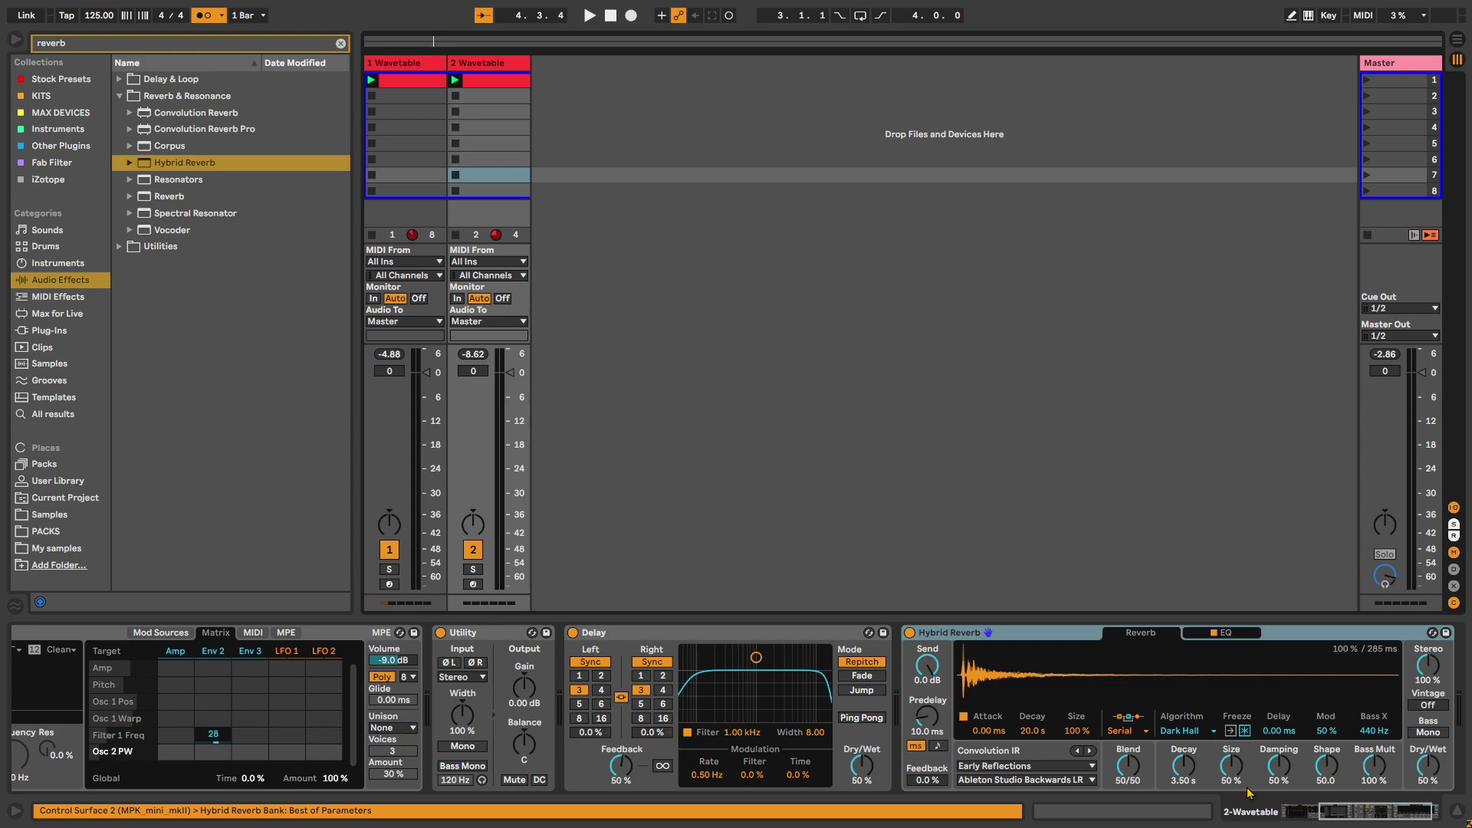
- Set Osc 2's PW and Osc 1's Warp to 0.0% in Wavetable, playing the clips to check
scroll(1011, 684, "left", 5)
key("space")
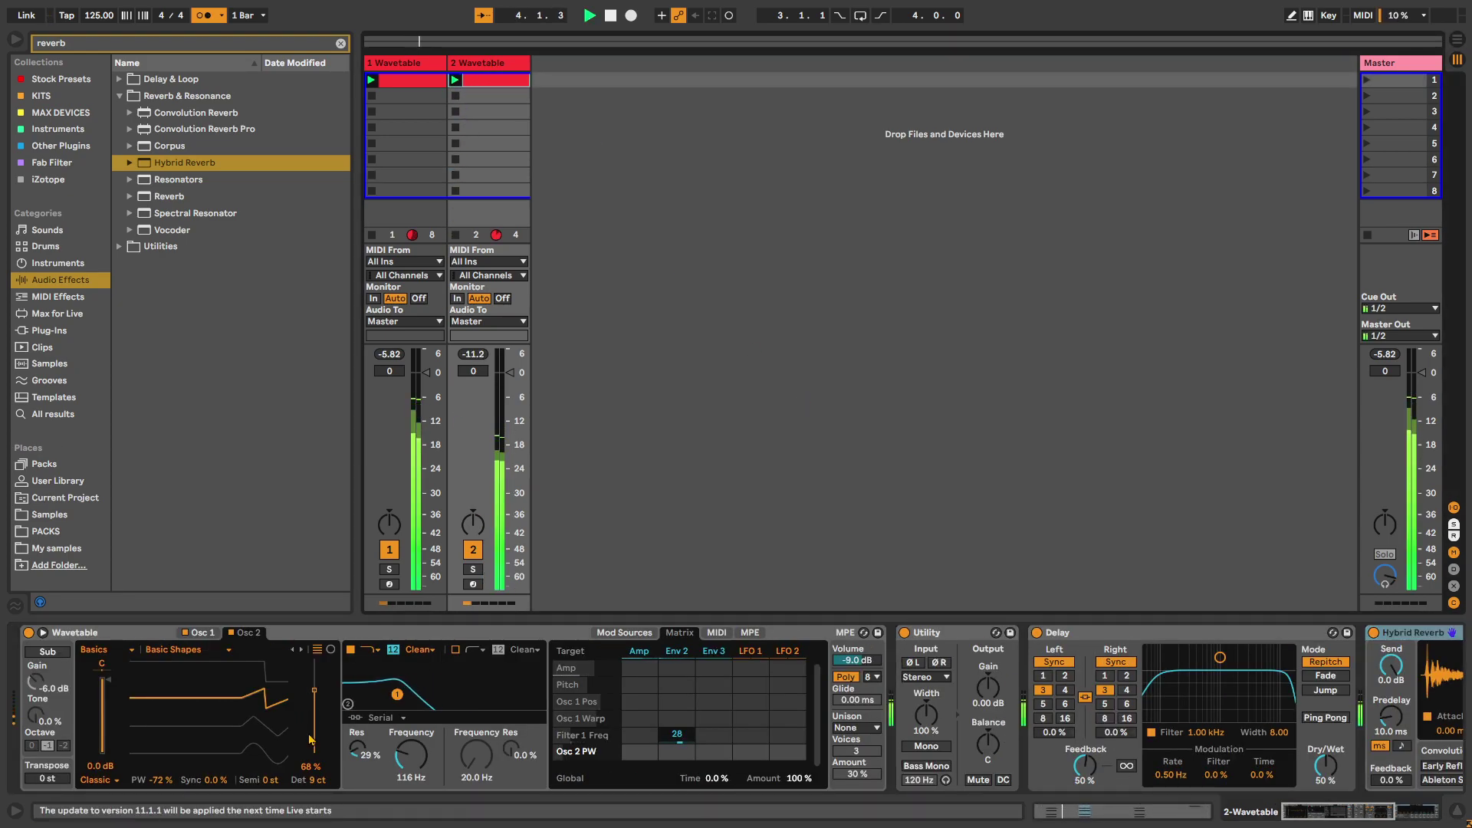
key("space")
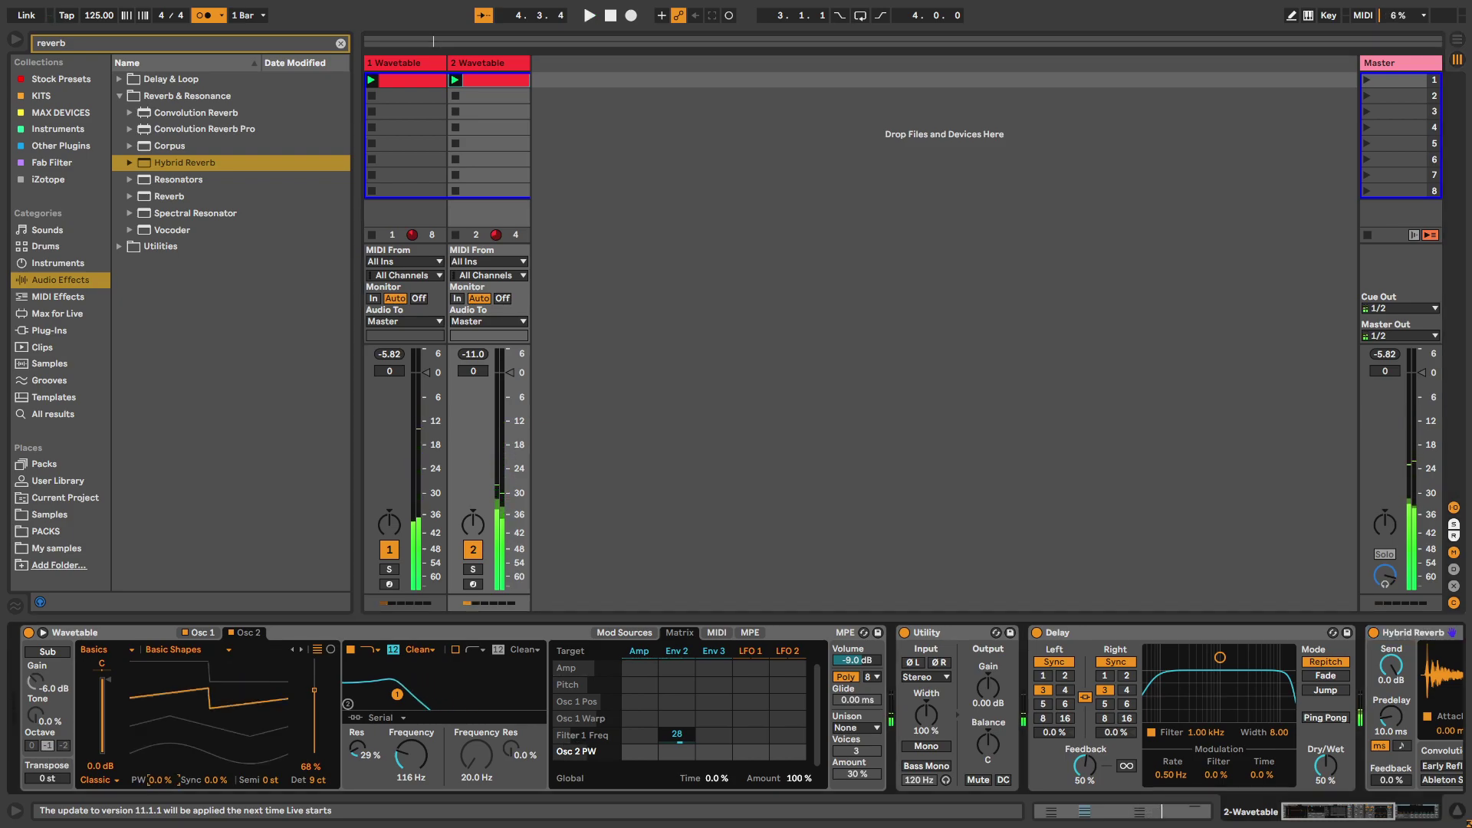
left_click(207, 632)
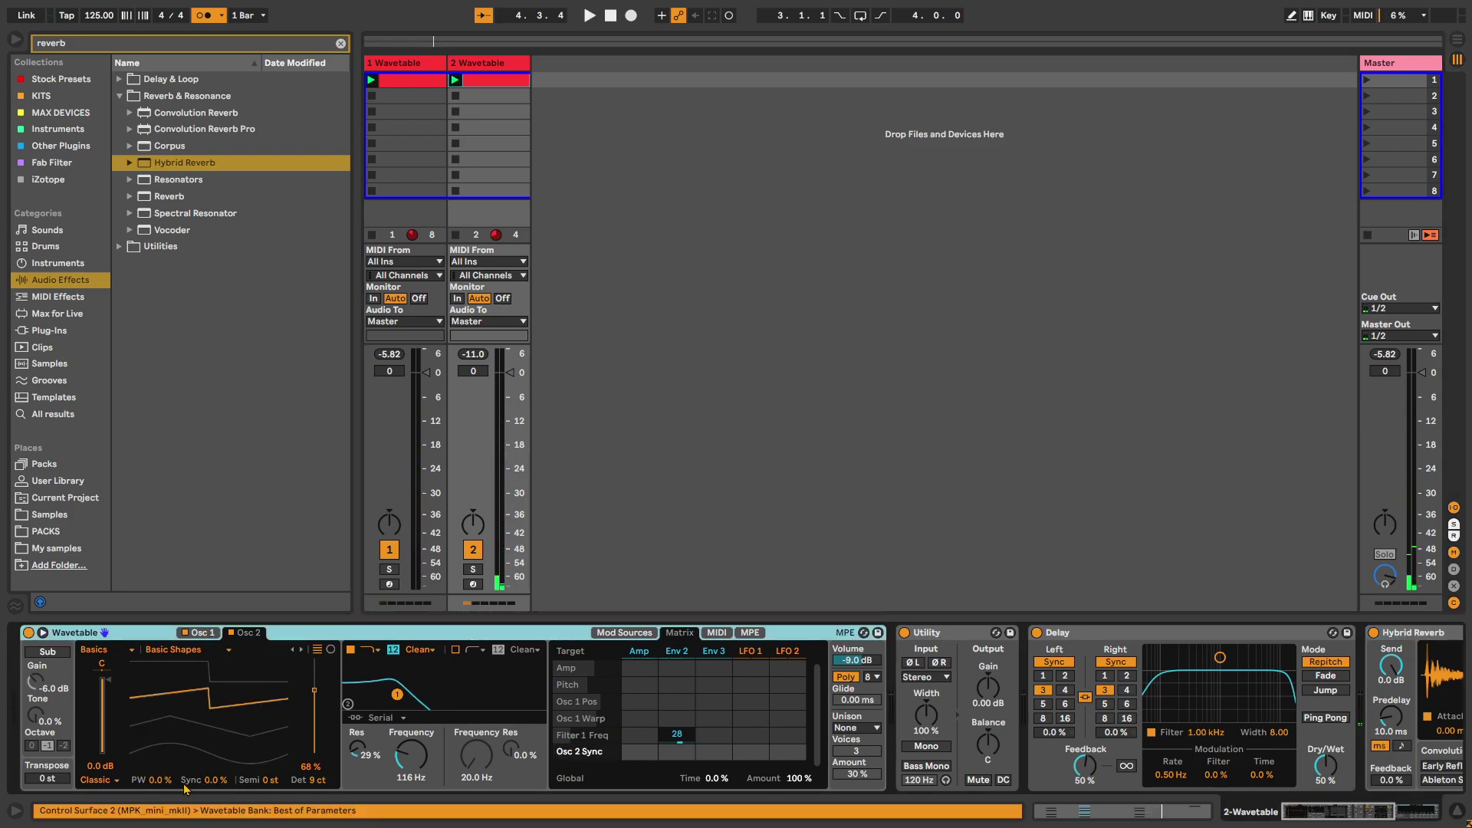
left_click(203, 632)
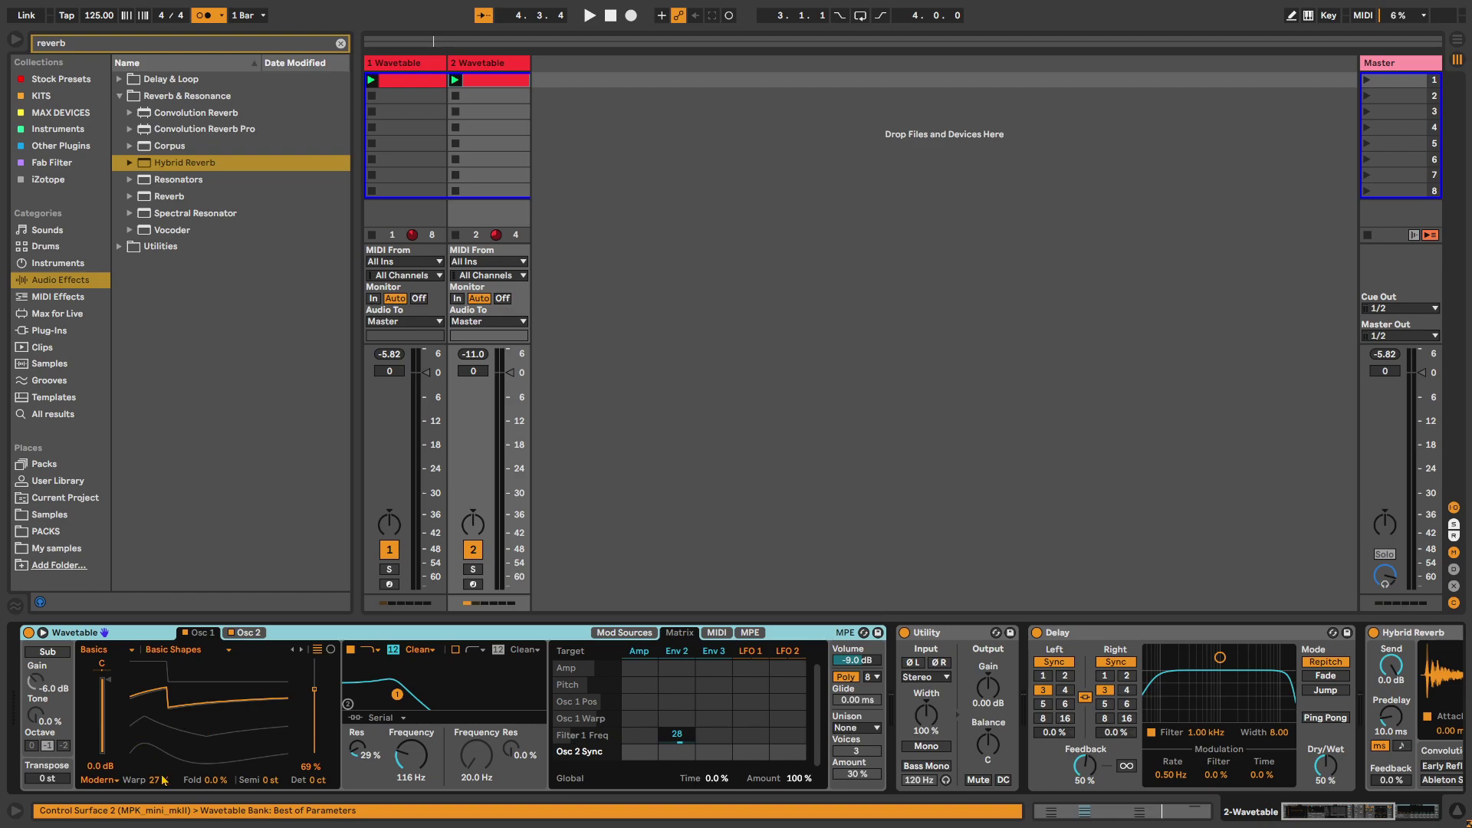
left_click_drag(160, 776, 162, 786)
key("space")
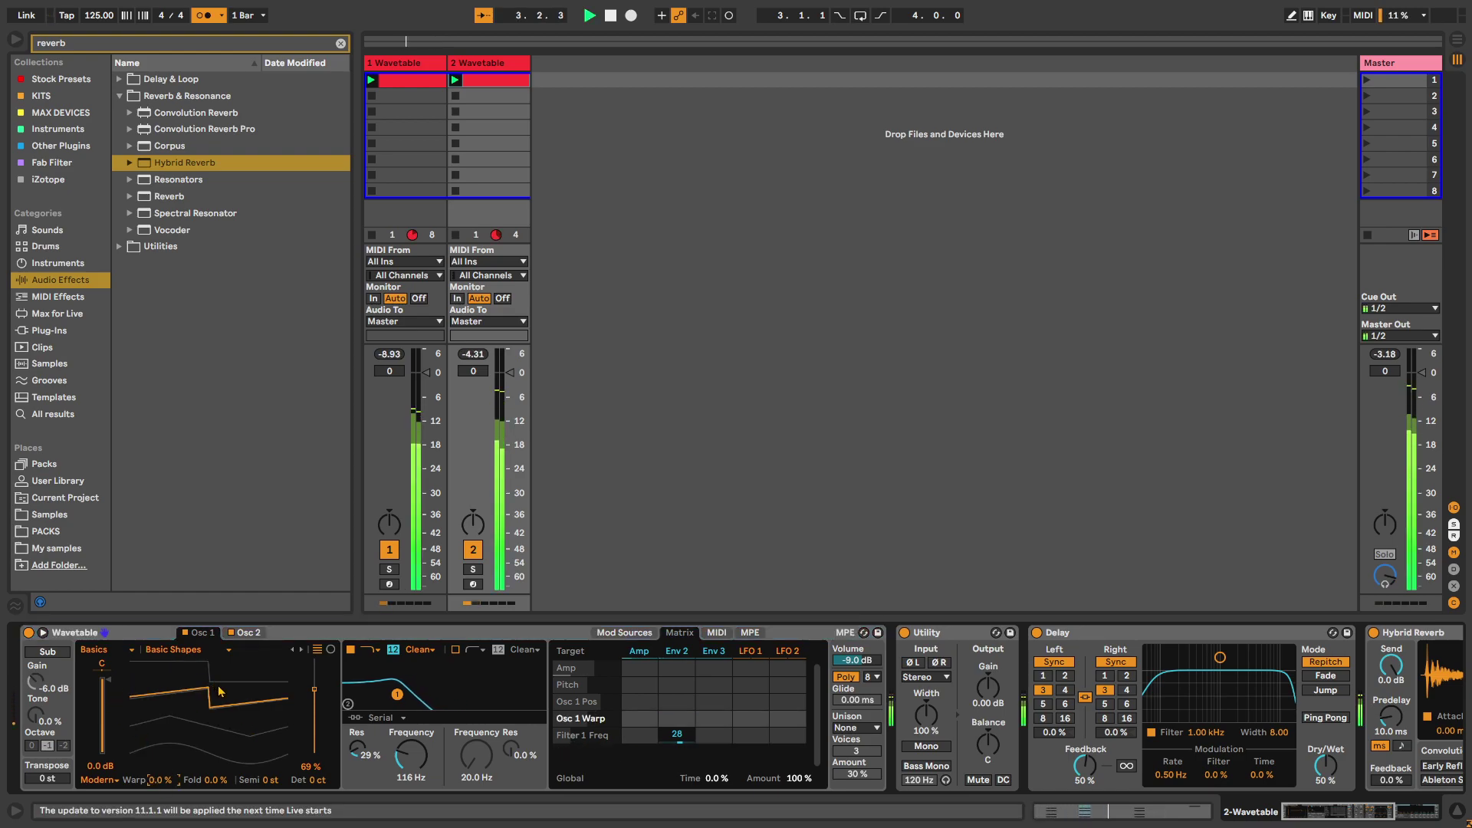
- Set Delay's filter to 898 Hz with width 3.18 and its filter modulation to 23%, and play the clips
left_click(1311, 814)
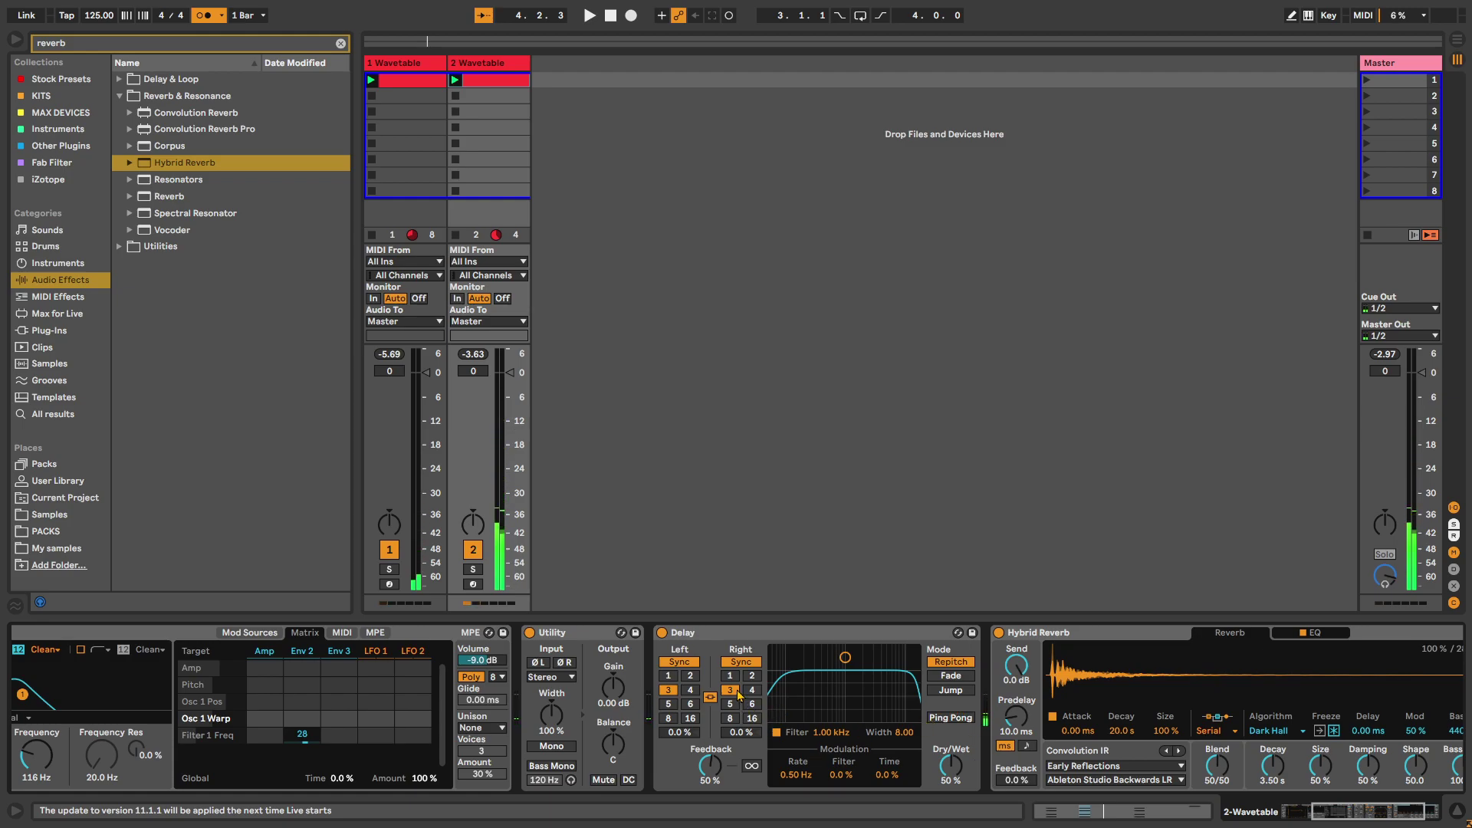
left_click_drag(916, 703, 847, 776)
key("space")
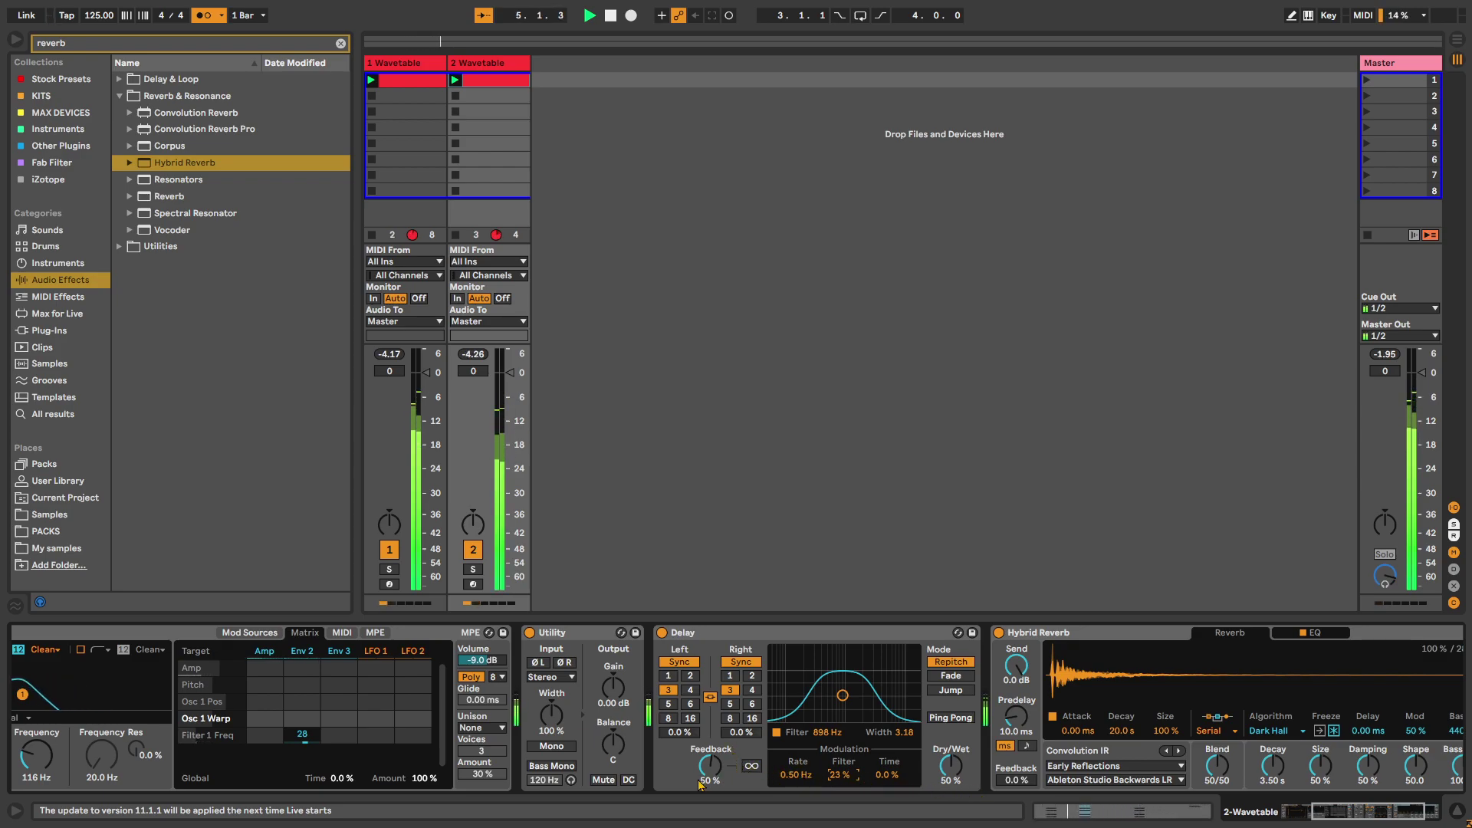
- Switch both Delay channels from Sync to Time mode and stop playback
left_click(741, 662)
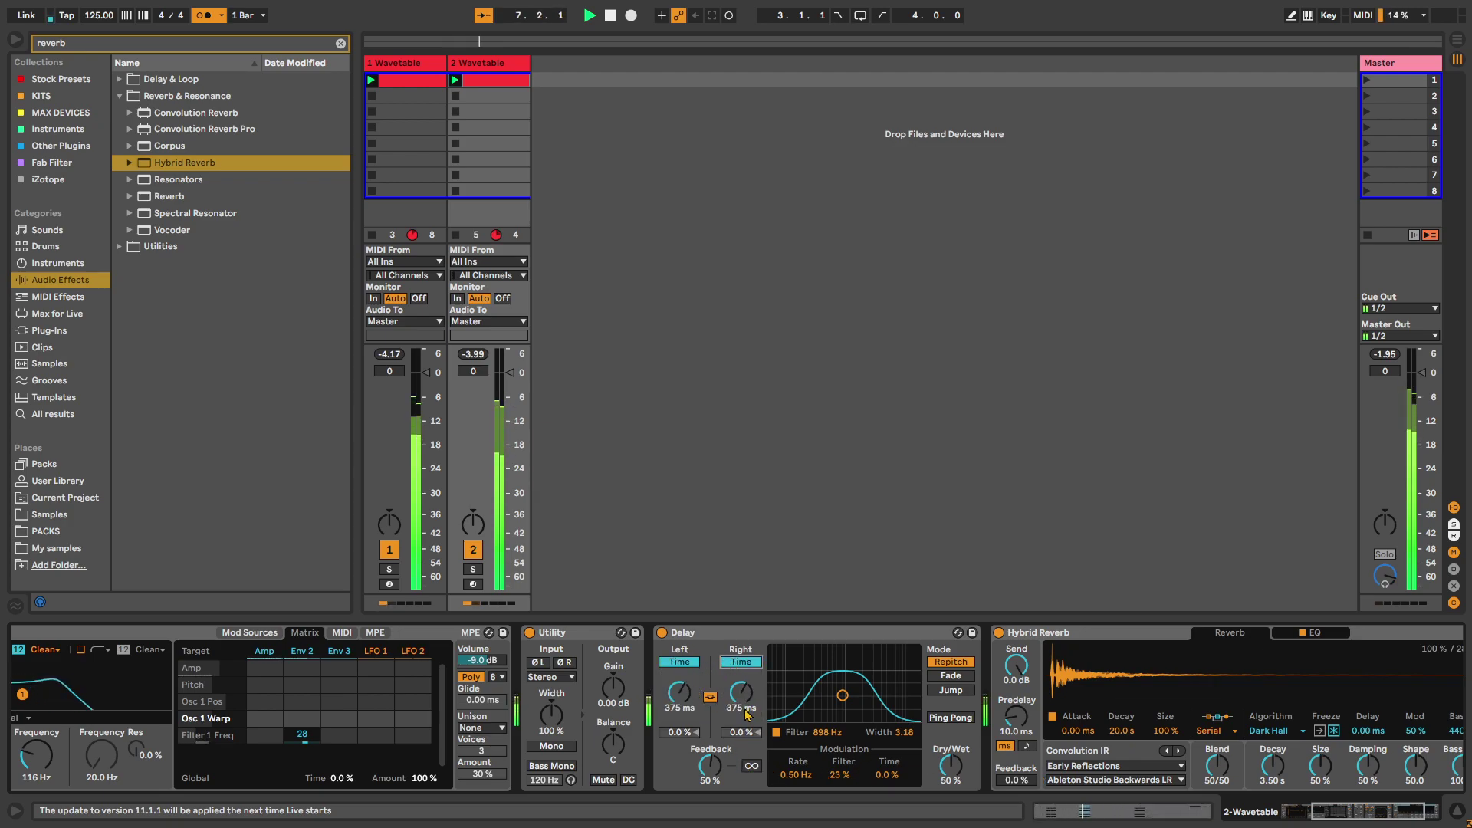
left_click_drag(1343, 820, 1313, 819)
key("space")
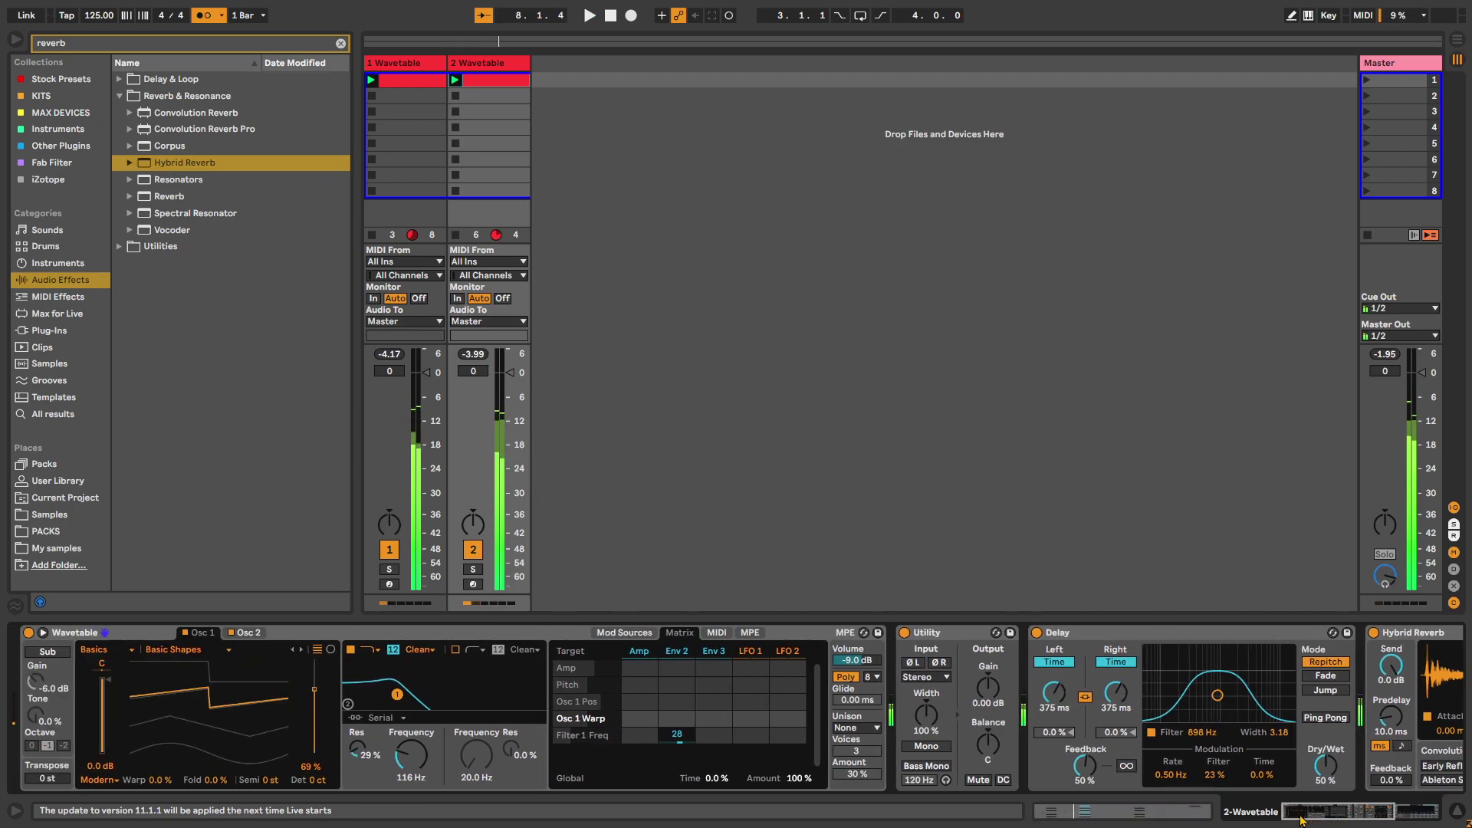
- Search the browser for calcu, add Calculus.amxd to the track and set its note length to Dotted
key("ctrl+f")
type("calcu")
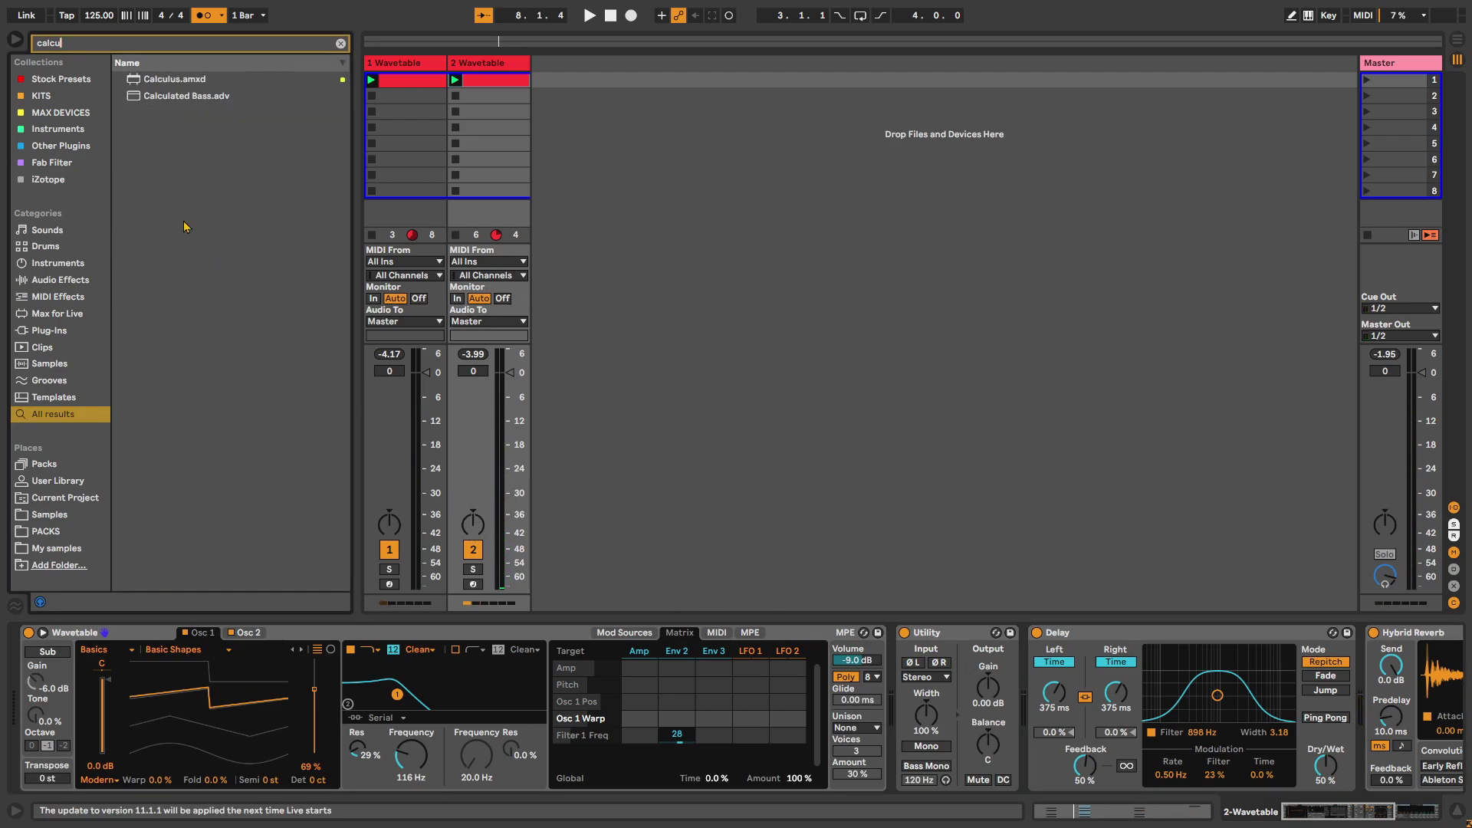
double_click(177, 80)
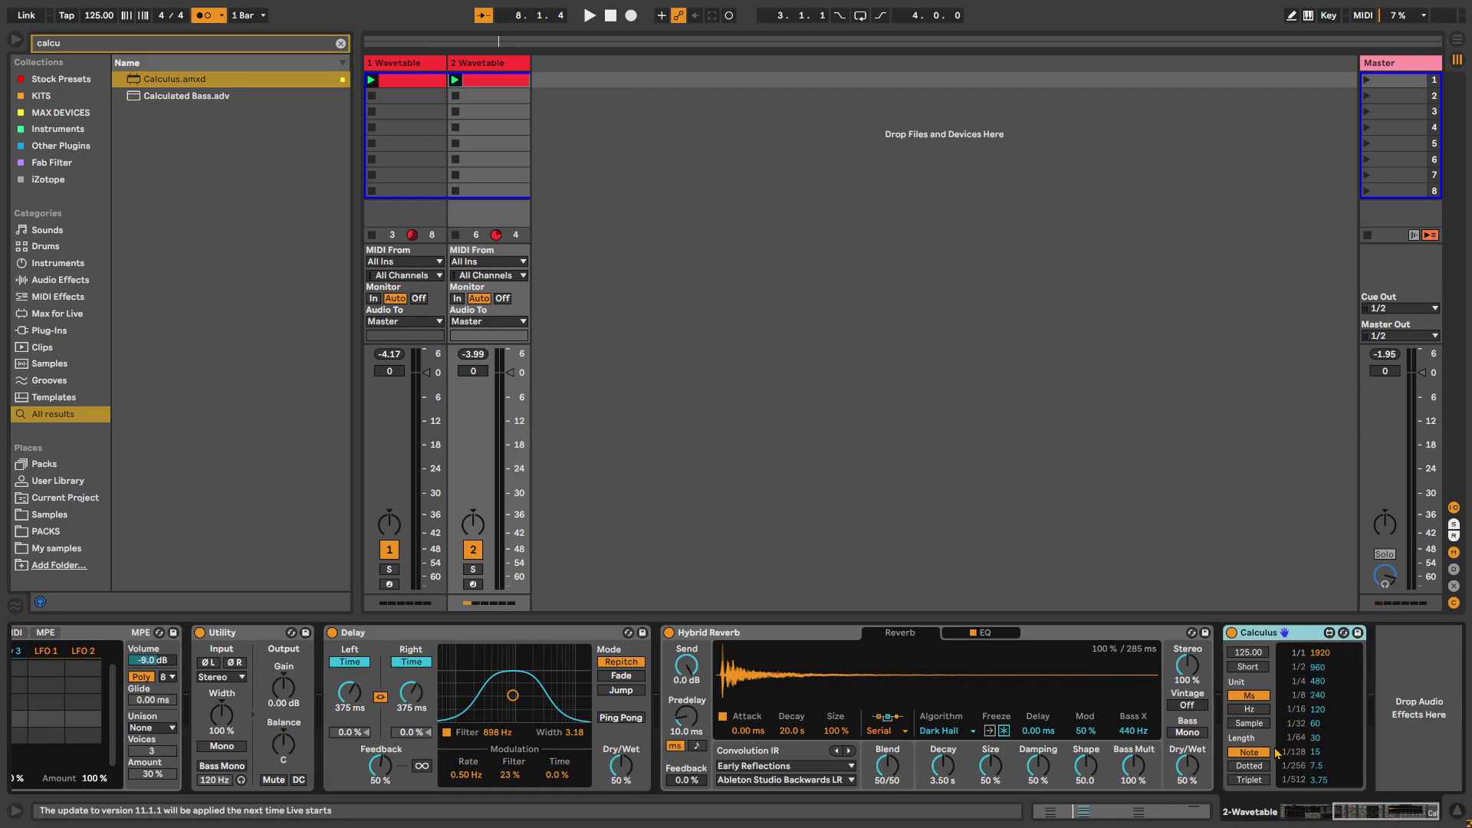
left_click(1249, 766)
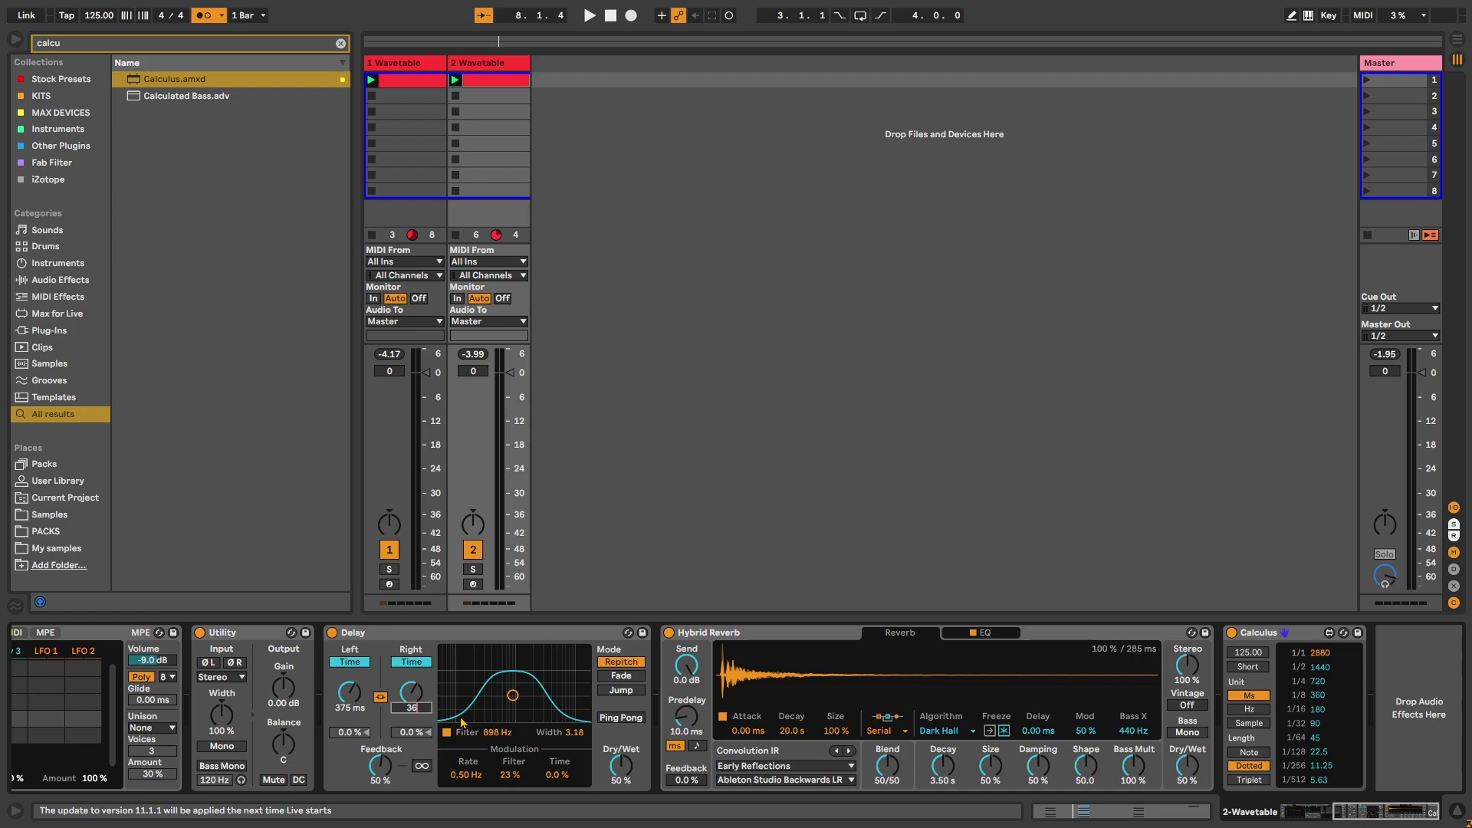
- Set Delay's left and right times to 363 ms and audition the clips
key("space")
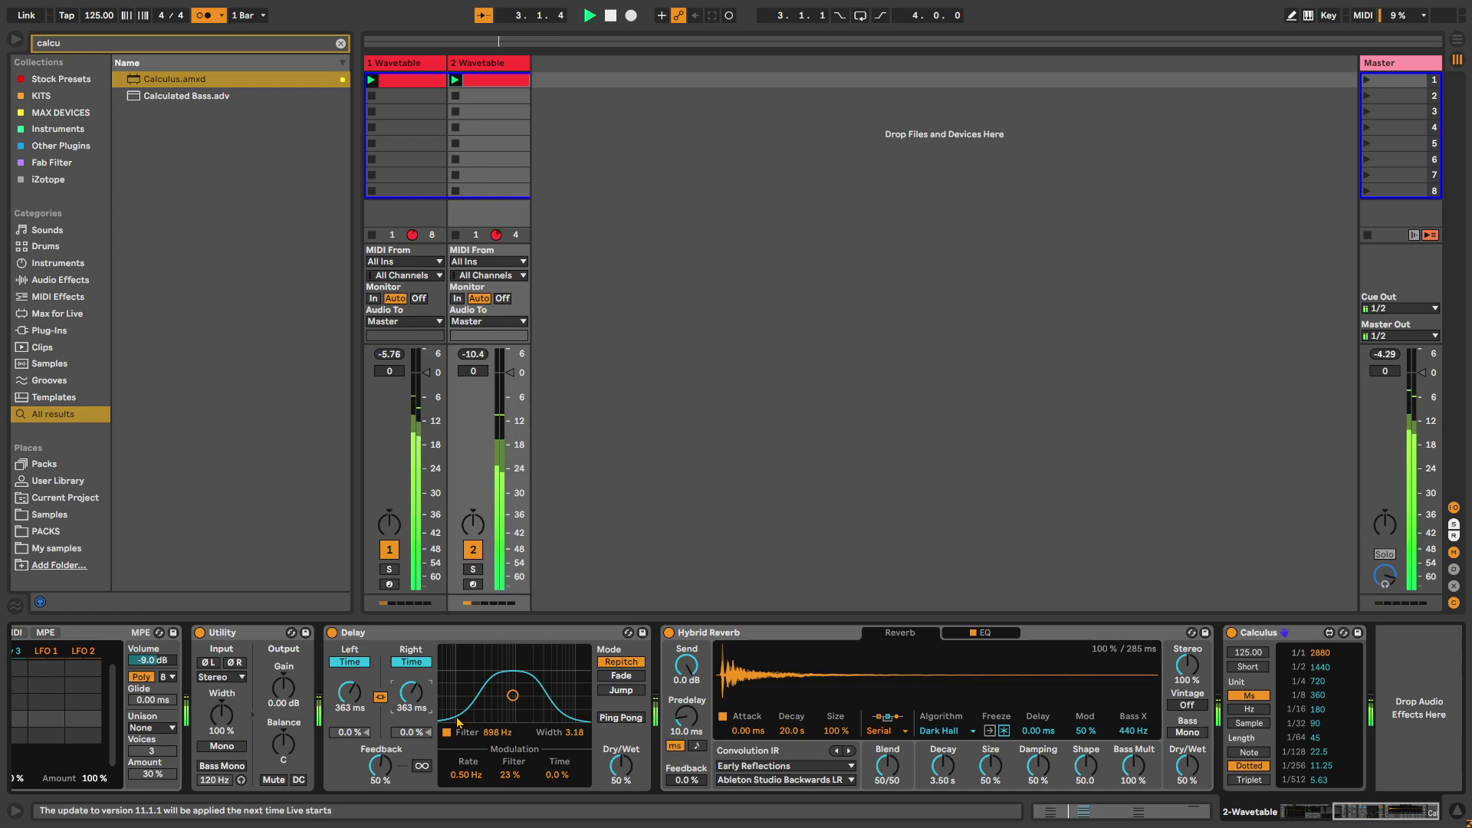
left_click_drag(1372, 817, 1320, 817)
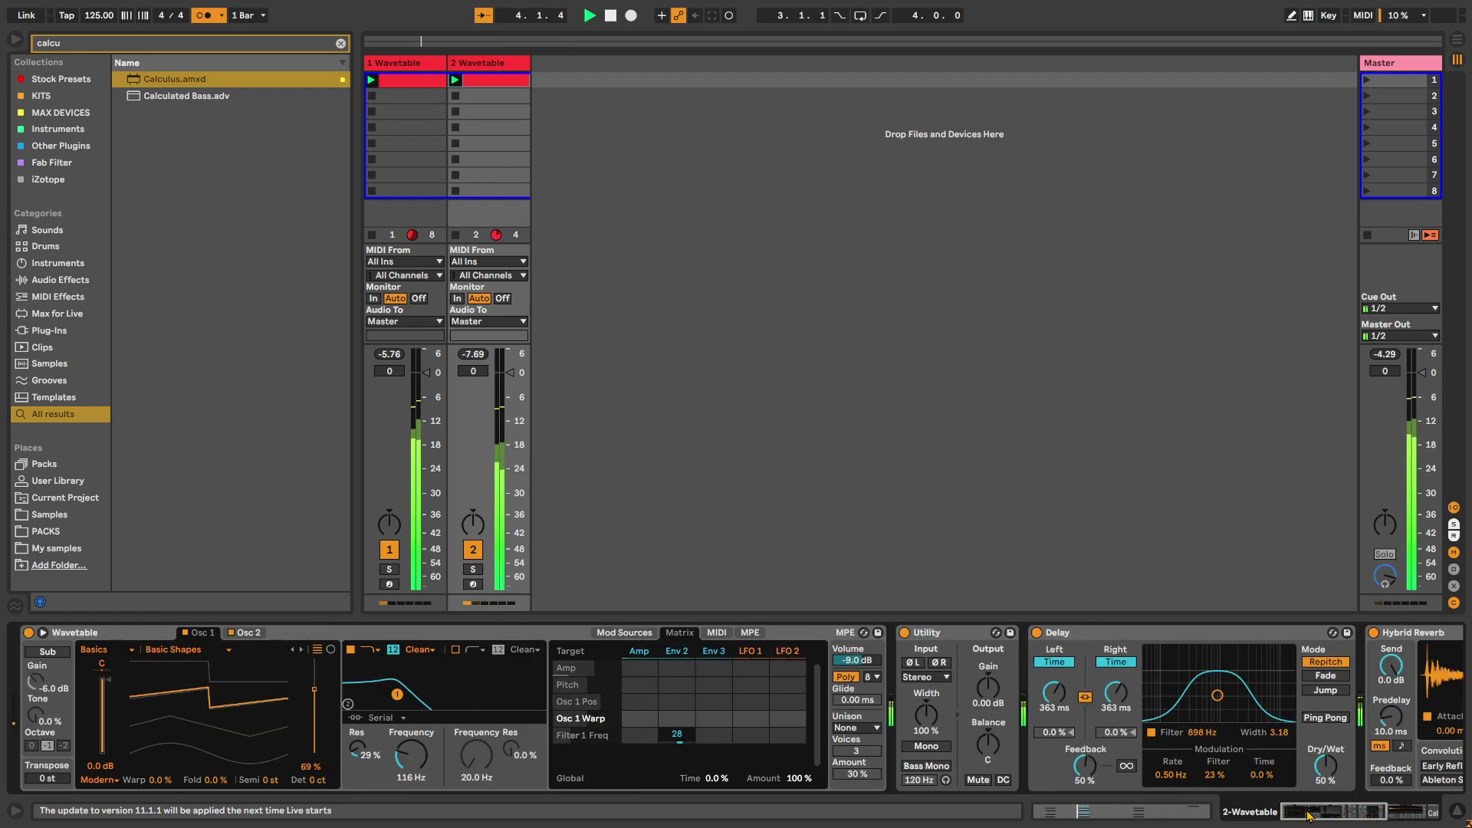
key("space")
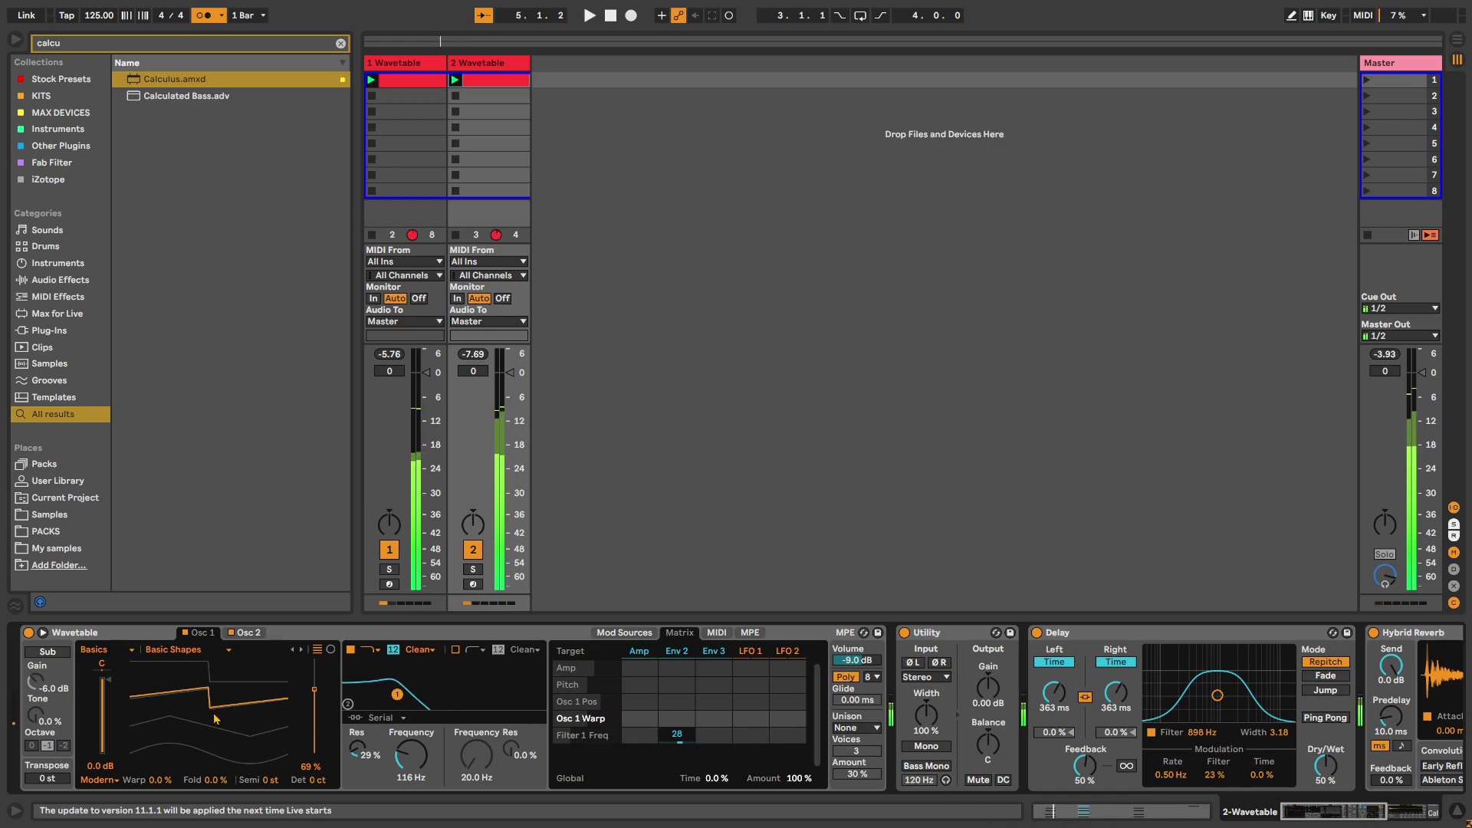
- Change Osc 1's wavetable to Saw Dual 3 with its position at 73%, and play the clips
left_click(165, 650)
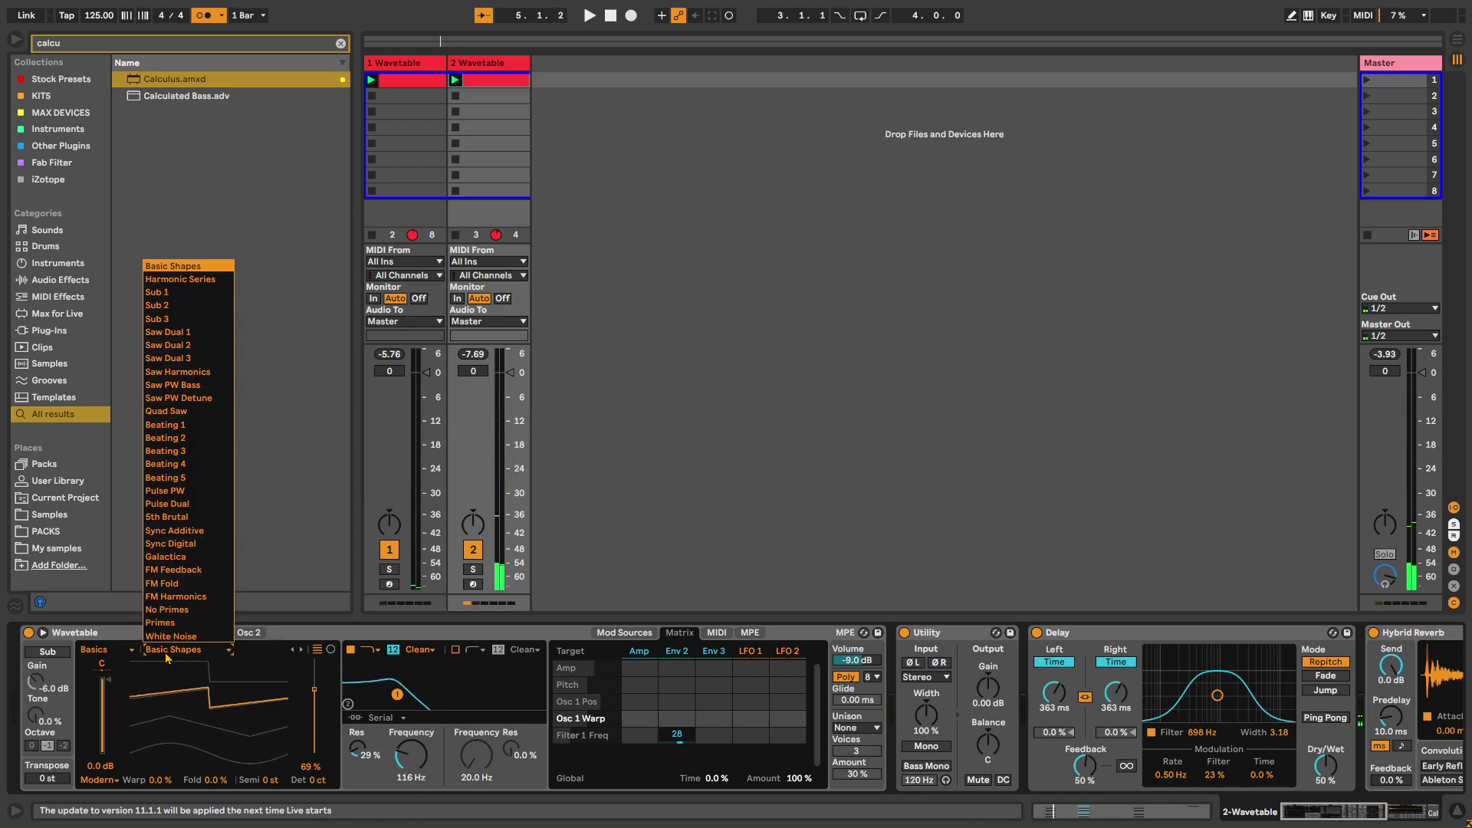
left_click(195, 358)
mouse_move(253, 682)
left_mouse_down()
mouse_move(255, 778)
mouse_move(274, 671)
left_mouse_up()
key("space")
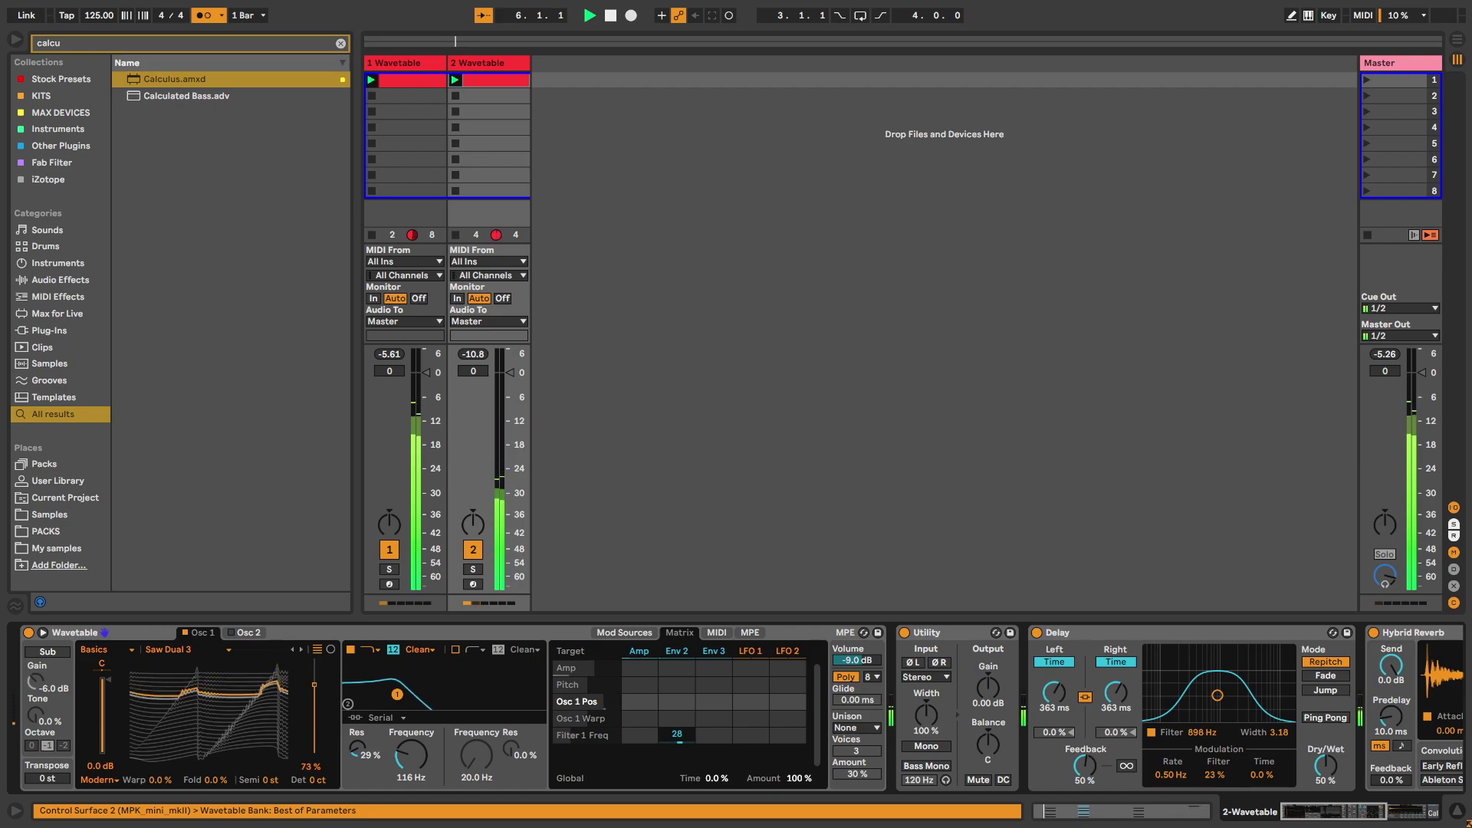
- Set the rate of Wavetable's LFO 1 to 0.23 Hz
left_click(747, 653)
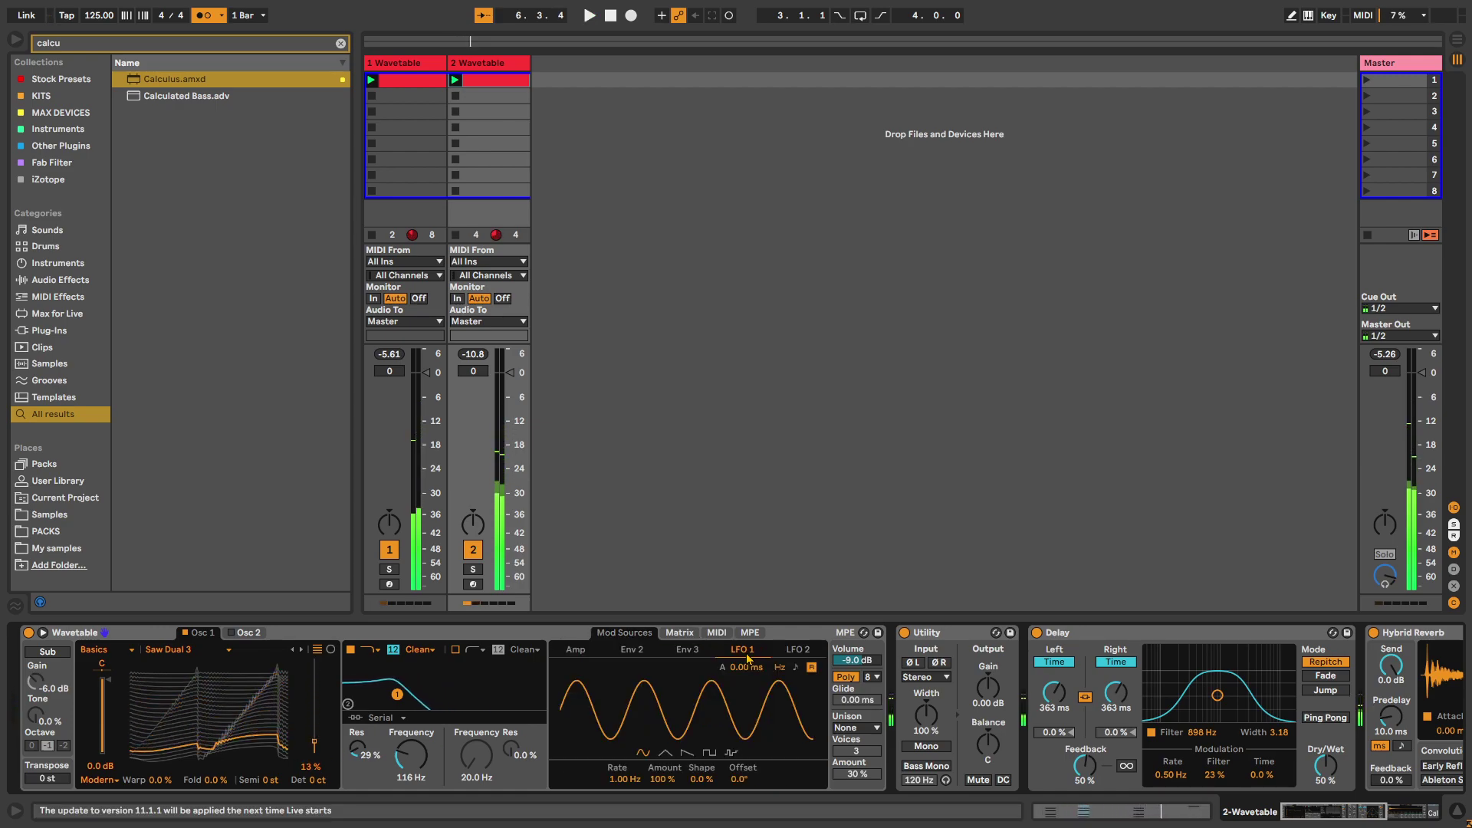
left_click_drag(626, 788, 685, 738)
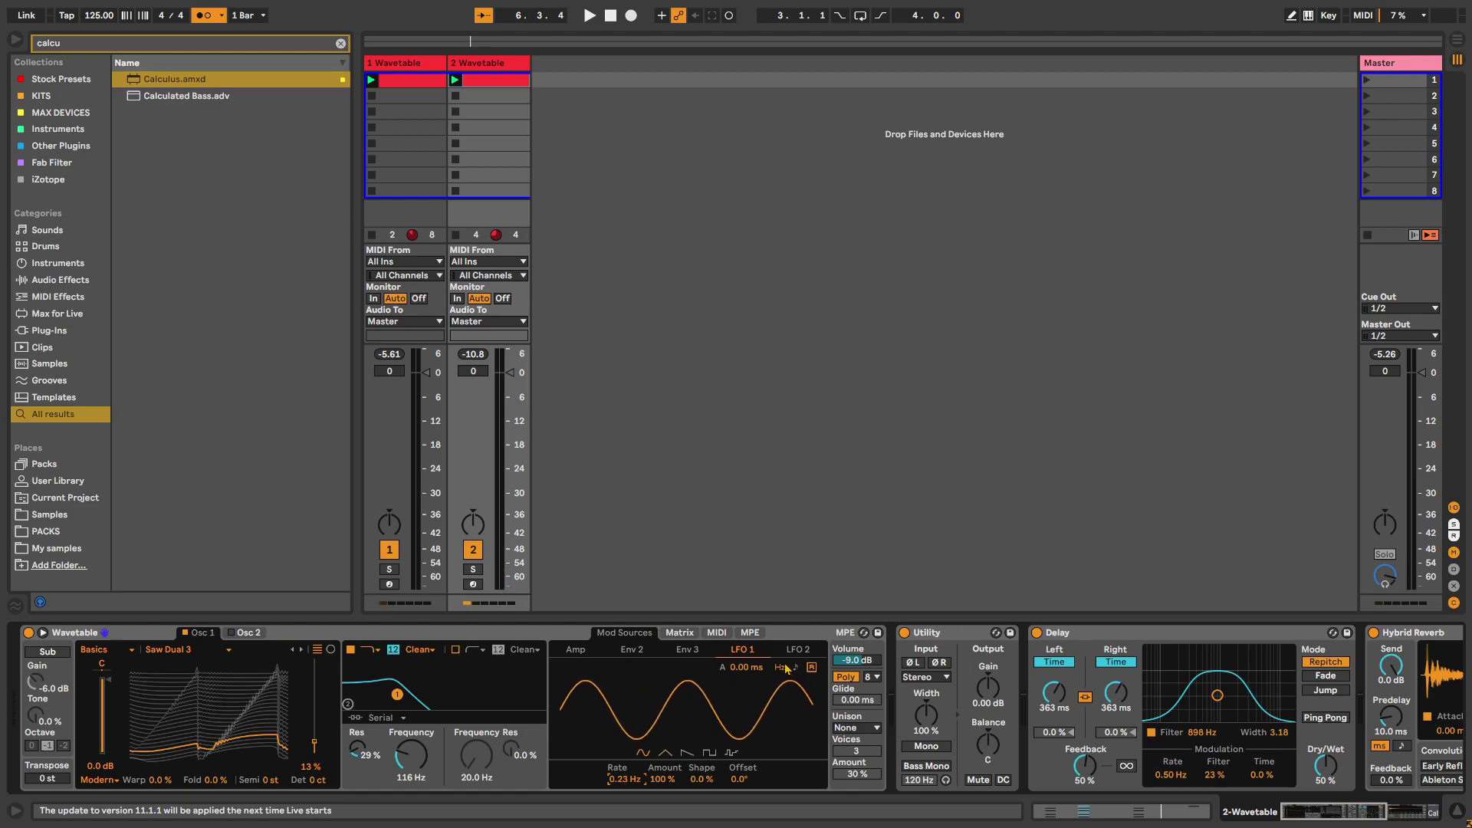
left_click(716, 634)
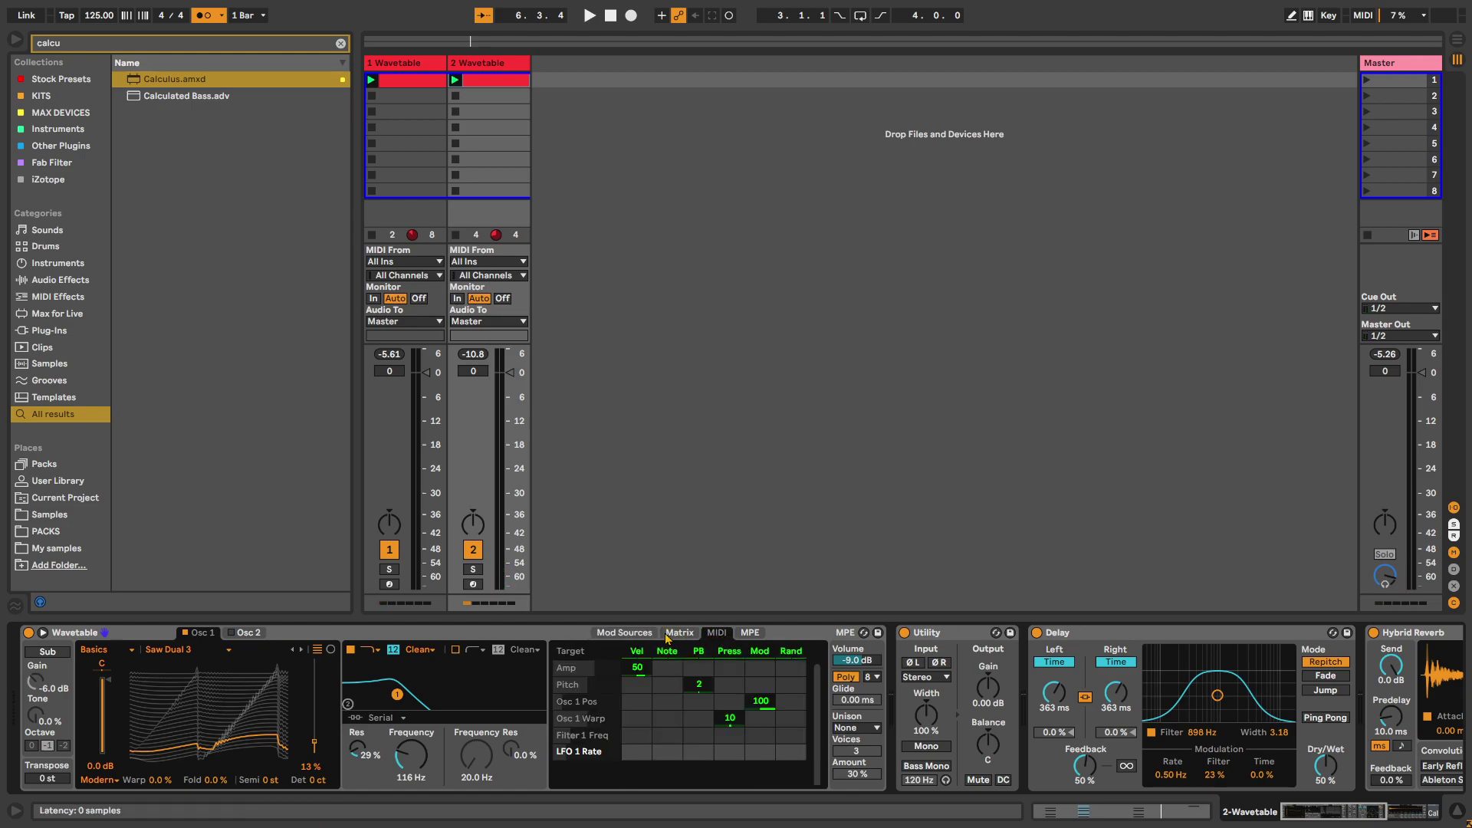
- Set Osc 1's wavetable position to 48%, modulate it with LFO 1, and play the clips
left_click(677, 633)
left_click_drag(232, 767, 232, 721)
left_click_drag(750, 701, 751, 666)
key("space")
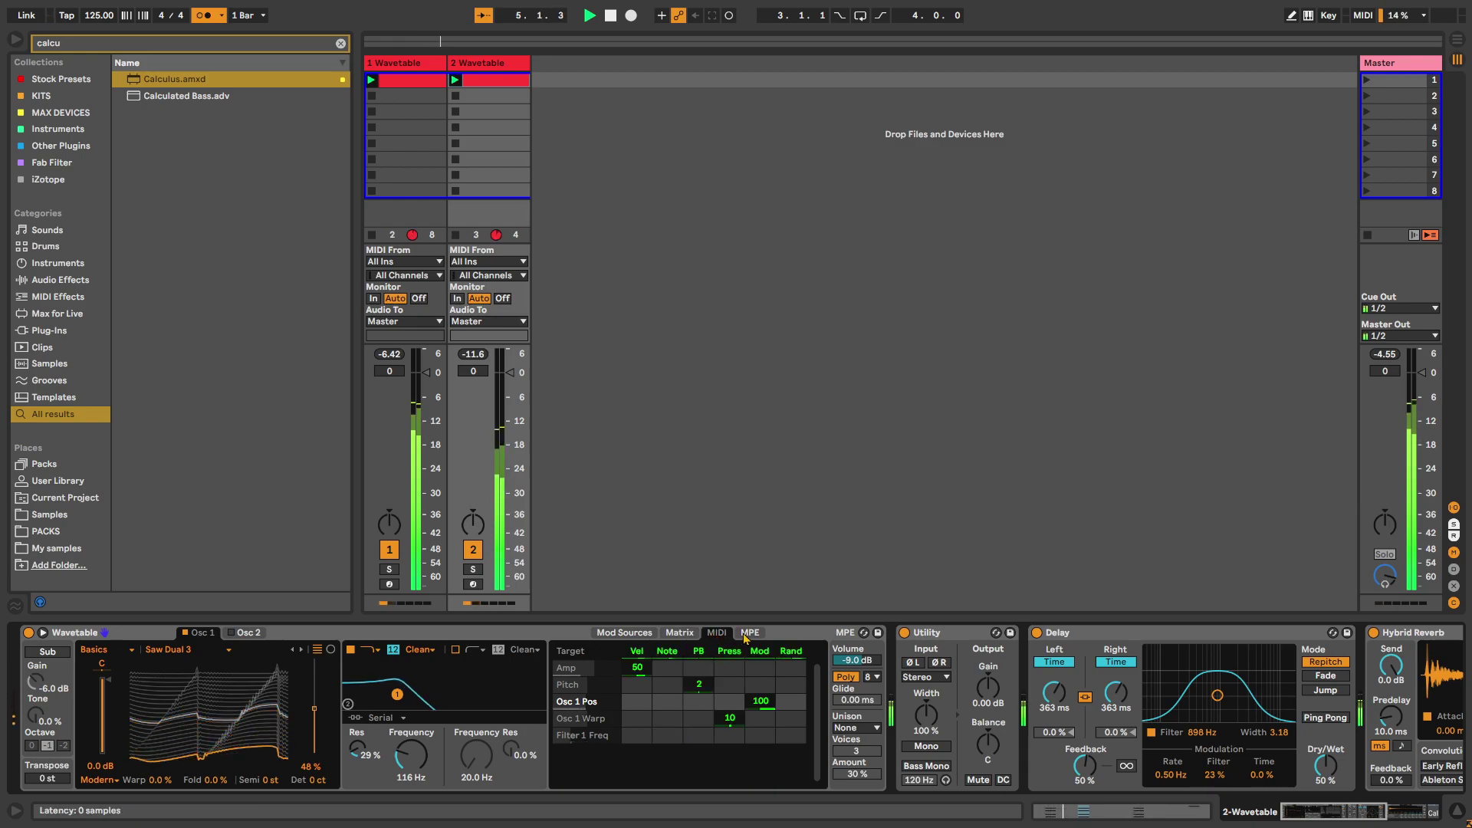
- Slow LFO 1's rate to 0.11 Hz and set its modulation of Osc 1 Pos to 33
left_click(624, 632)
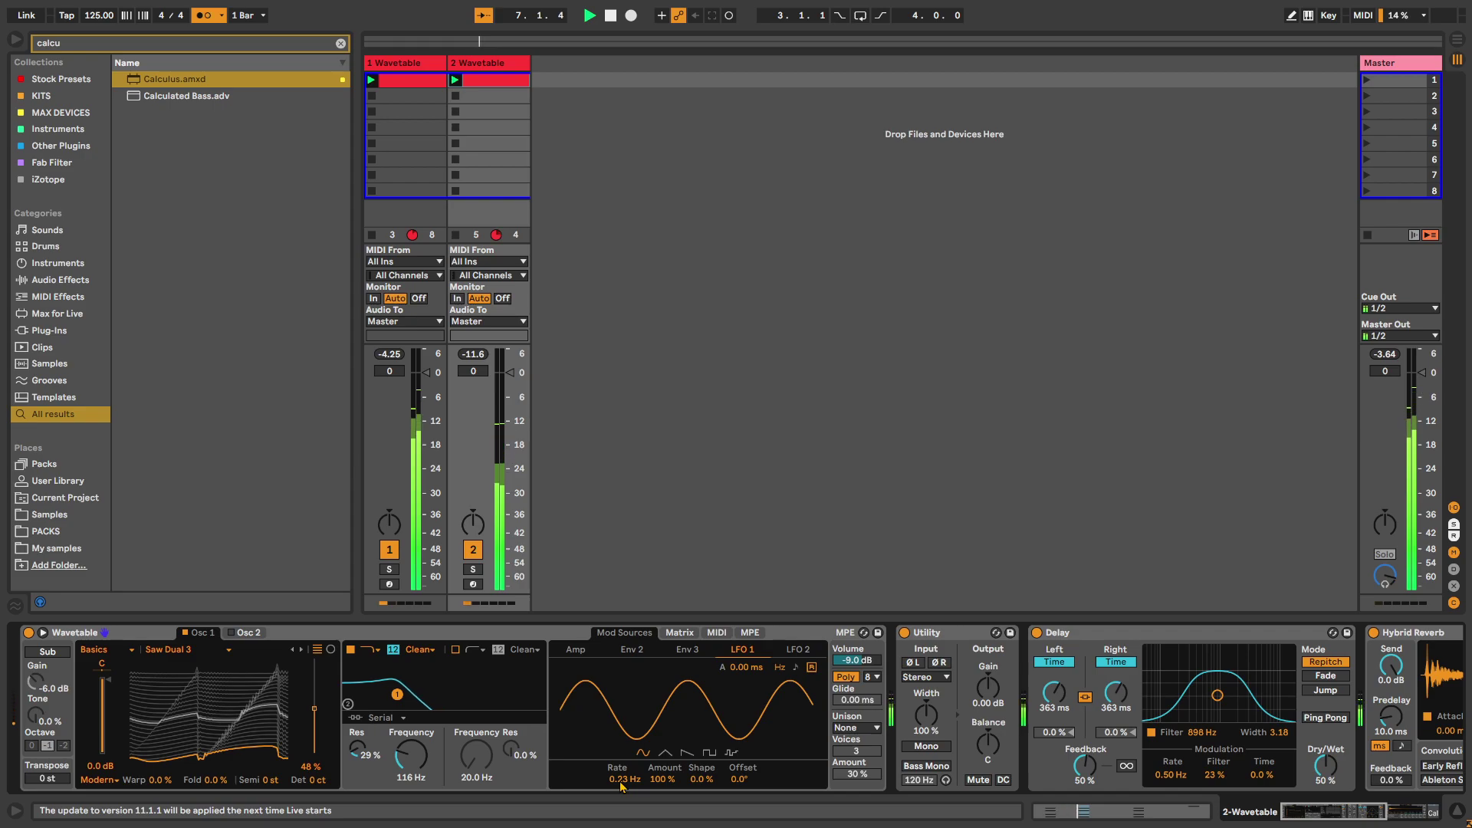
left_click_drag(626, 781, 626, 801)
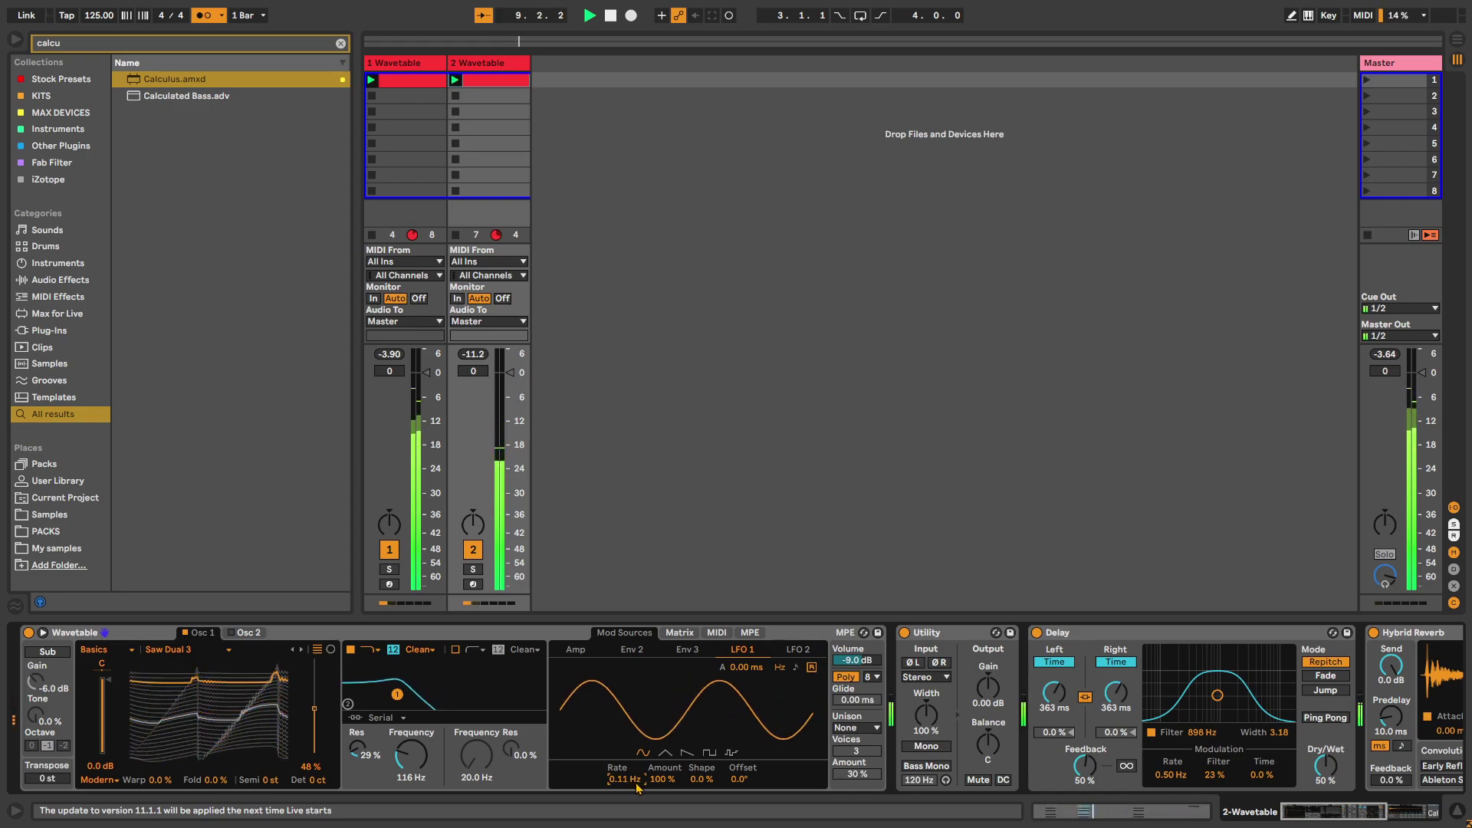
left_click(689, 639)
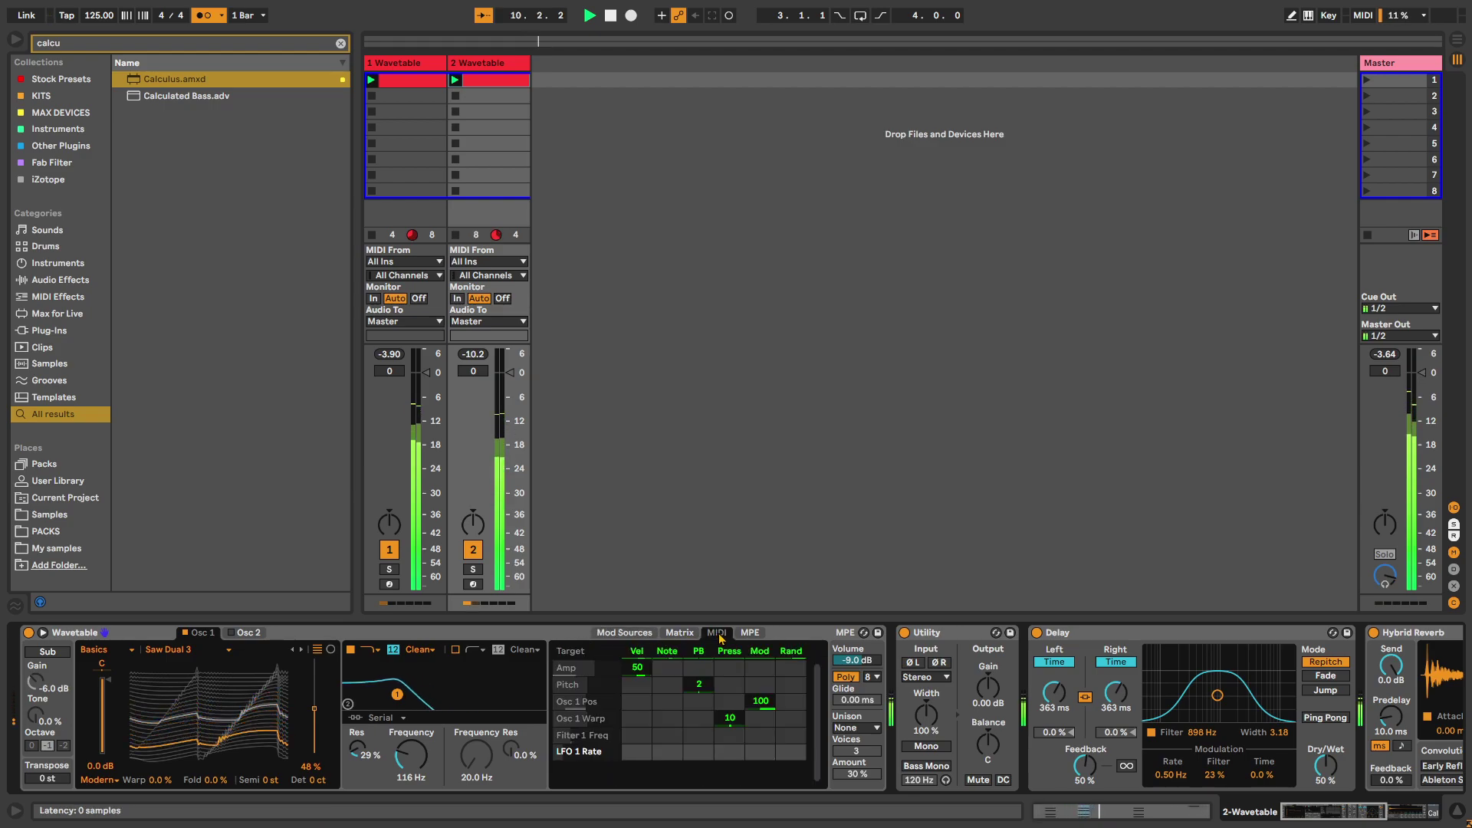
left_click_drag(755, 728, 757, 710)
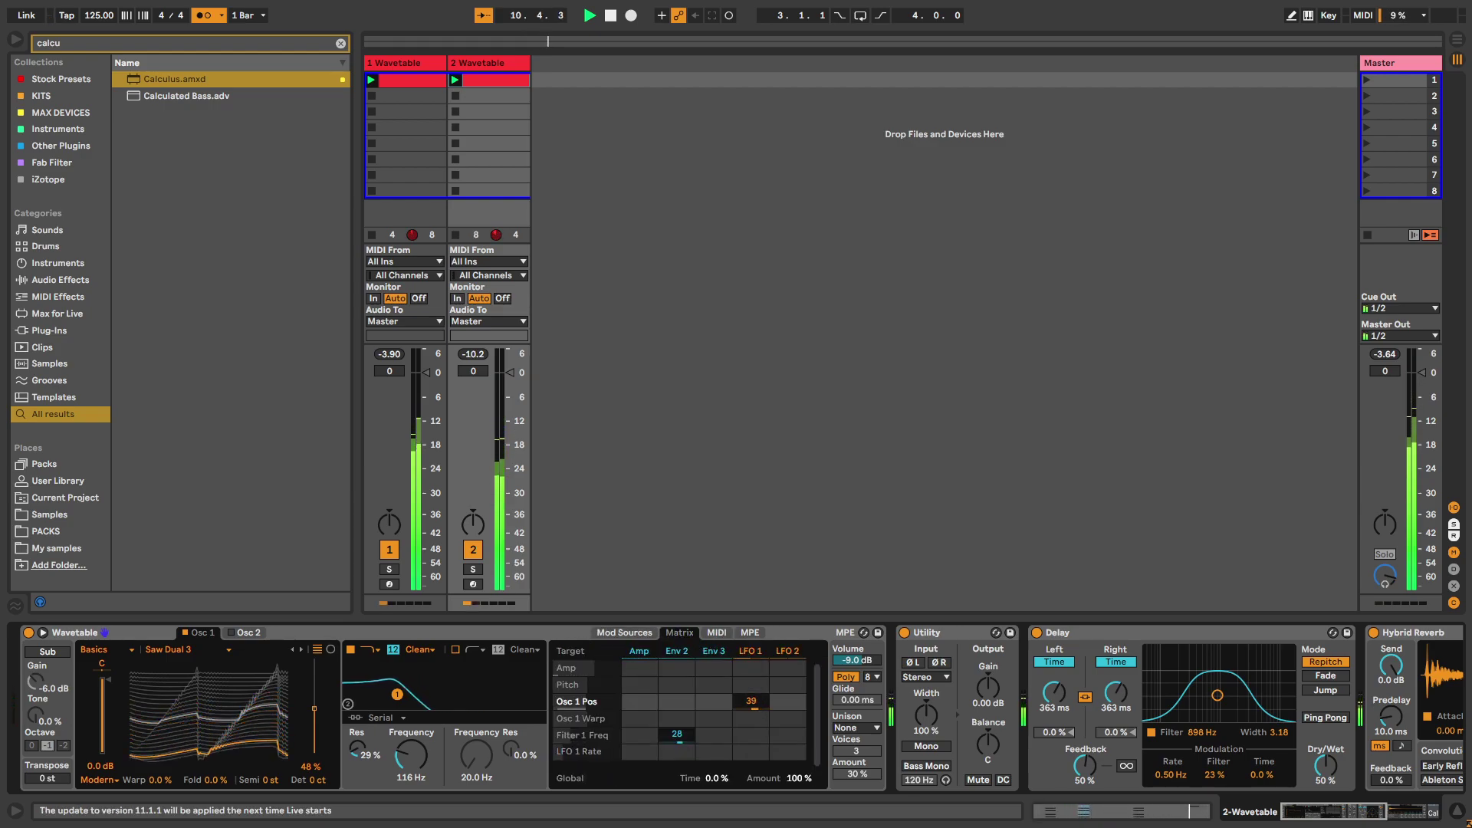
left_click(759, 721)
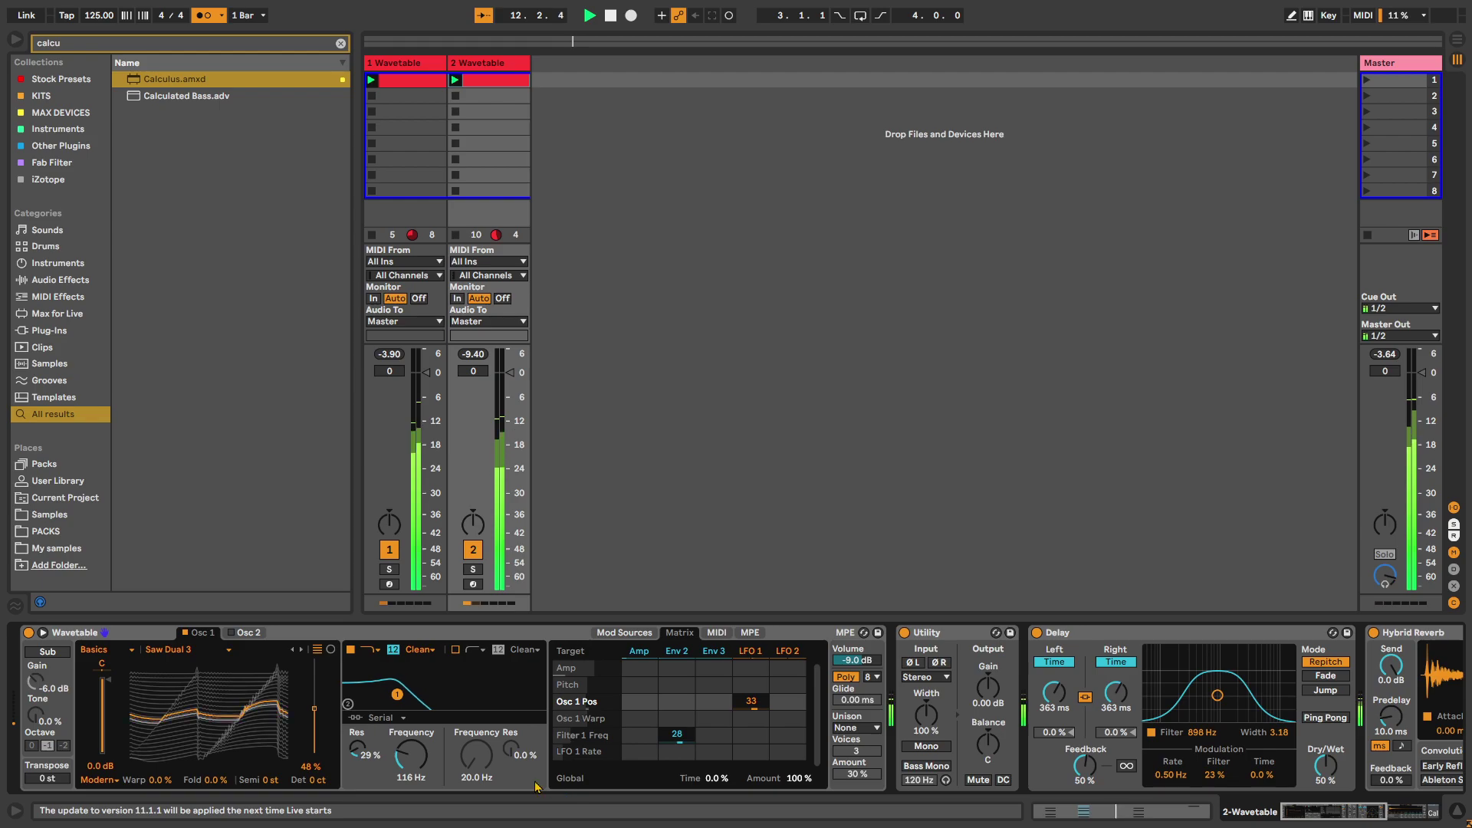
- Try out increasing Warp amounts on Osc 1 while the clips play
left_click_drag(170, 780, 170, 774)
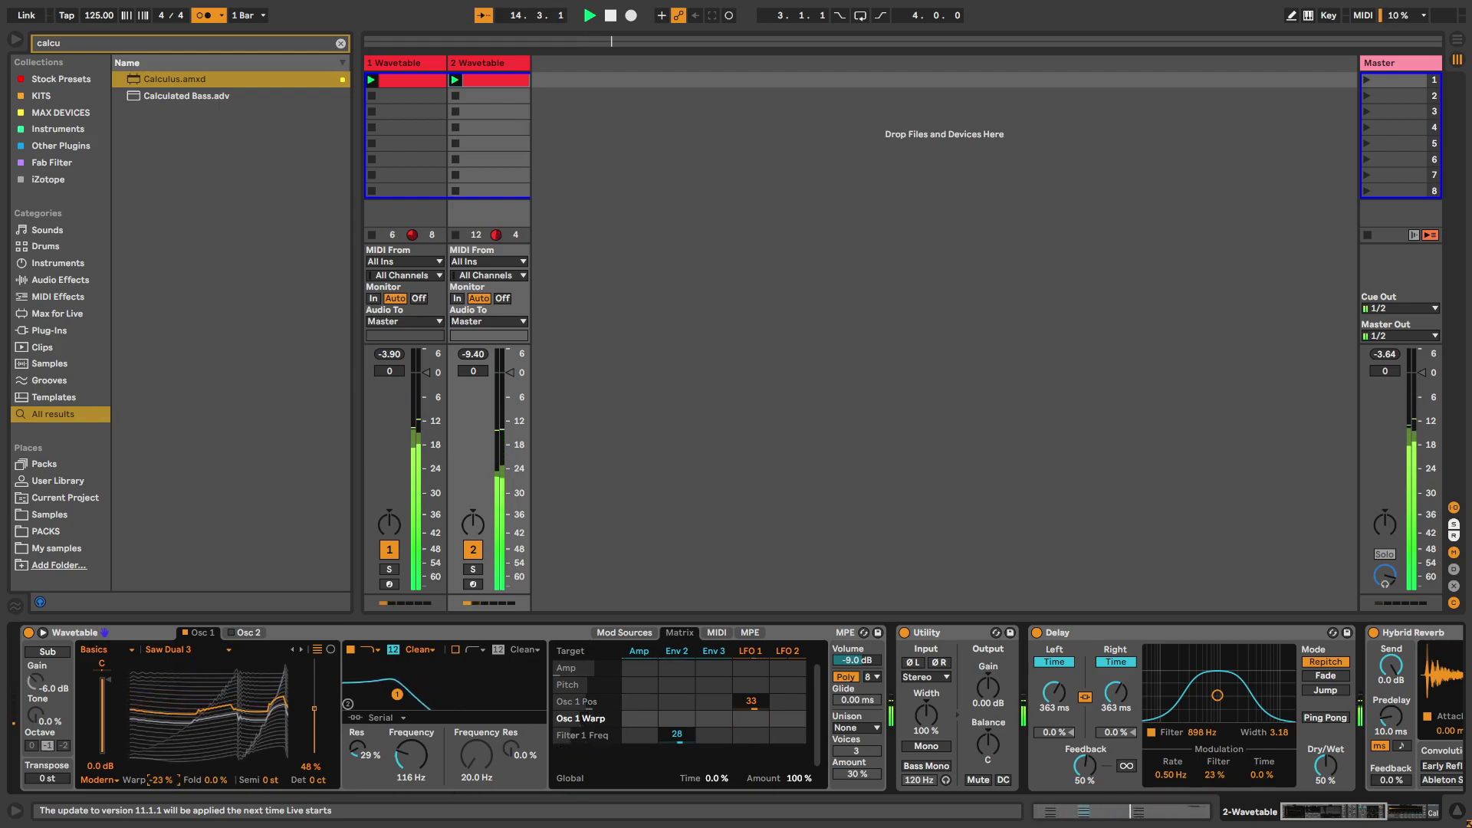
mouse_move(161, 780)
left_mouse_down()
mouse_move(161, 793)
mouse_move(161, 762)
left_mouse_up()
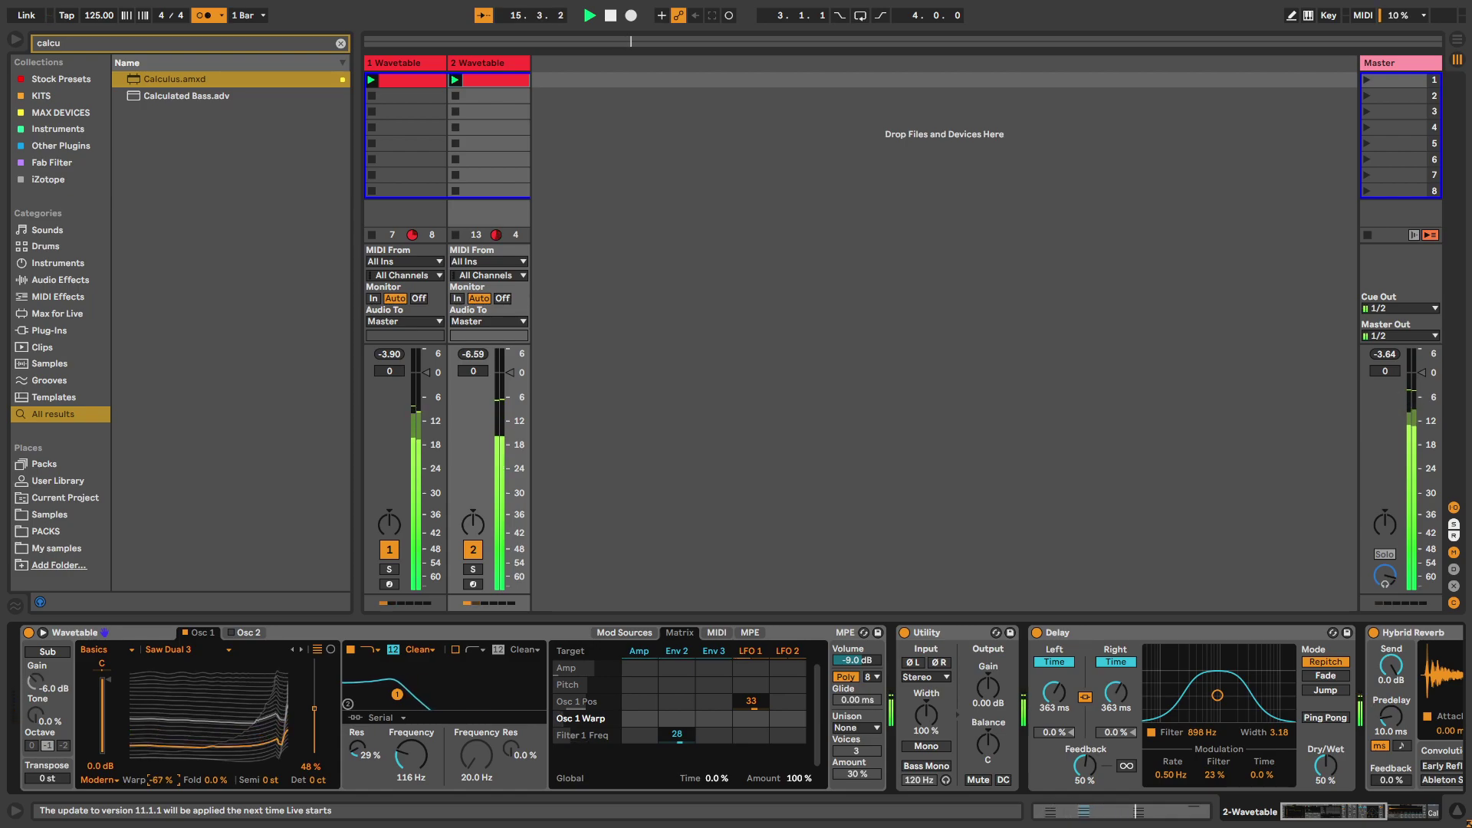
- View the second track's clip notes, return to its devices and turn off the metronome
double_click(480, 80)
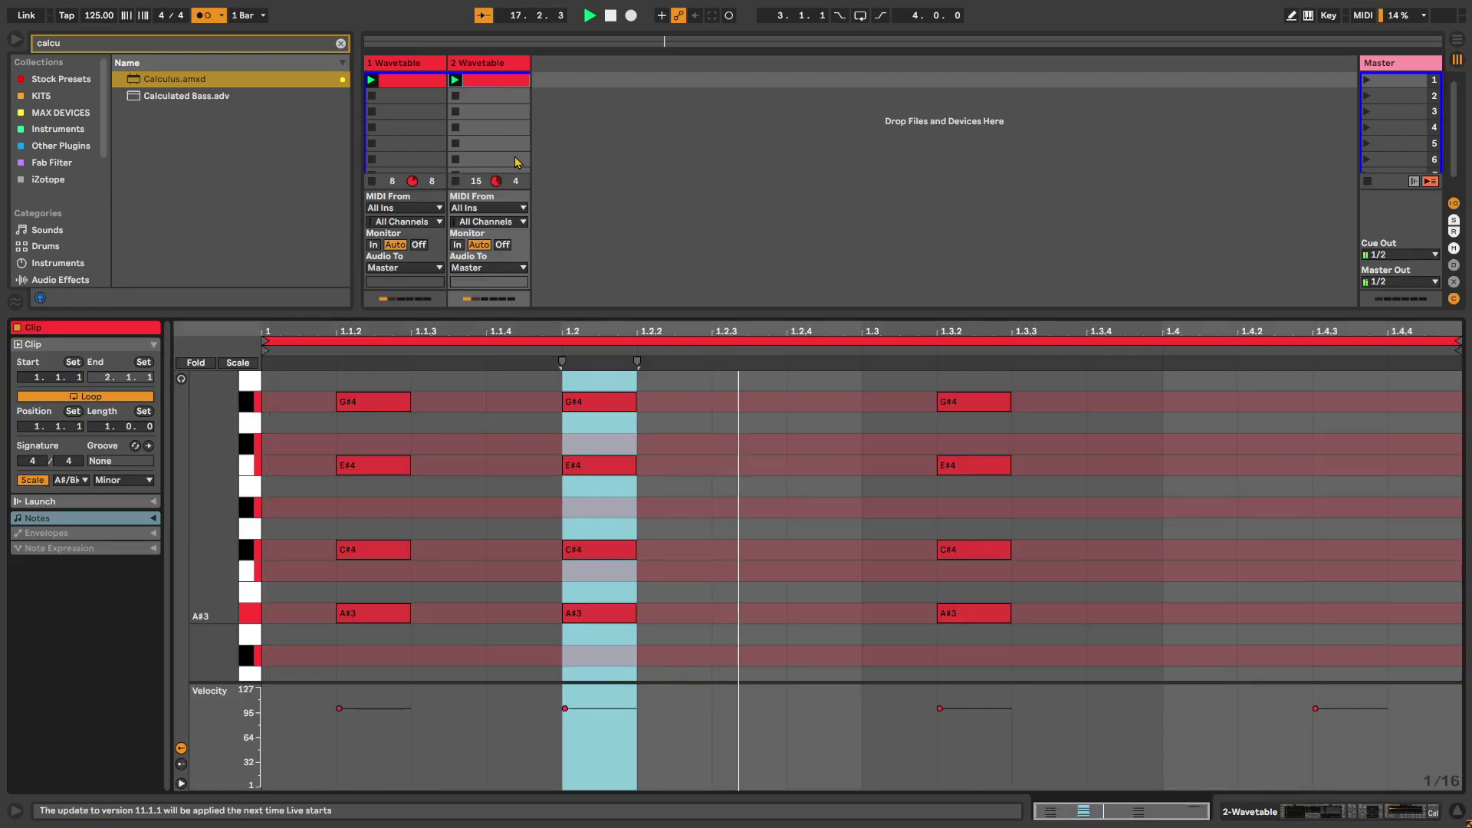
left_click(498, 69)
left_click(202, 17)
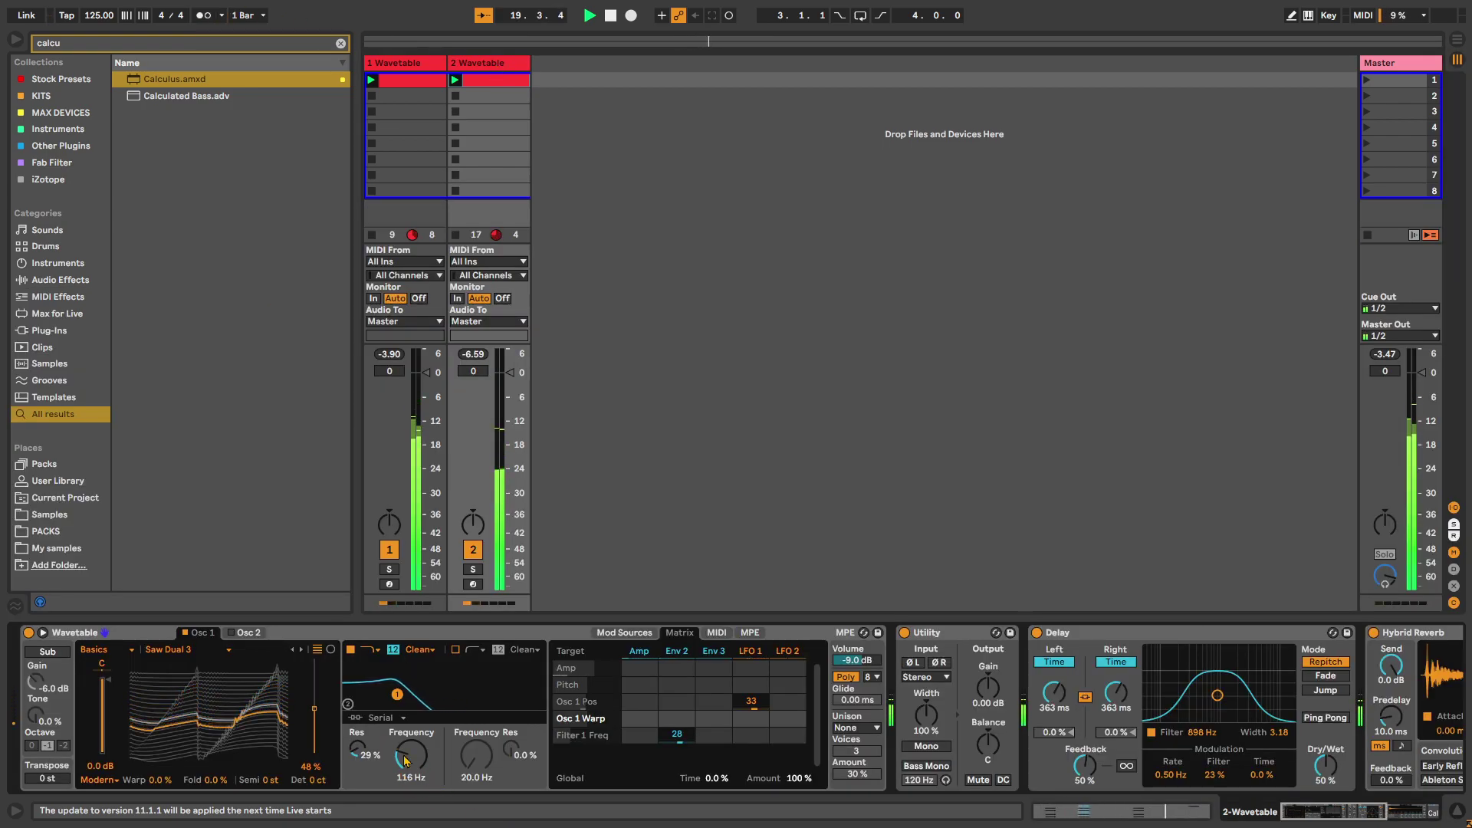
- Change Filter 1 to a band-pass with the OSR circuit, 19% resonance and a frequency of 191 Hz
left_click_drag(406, 759, 407, 729)
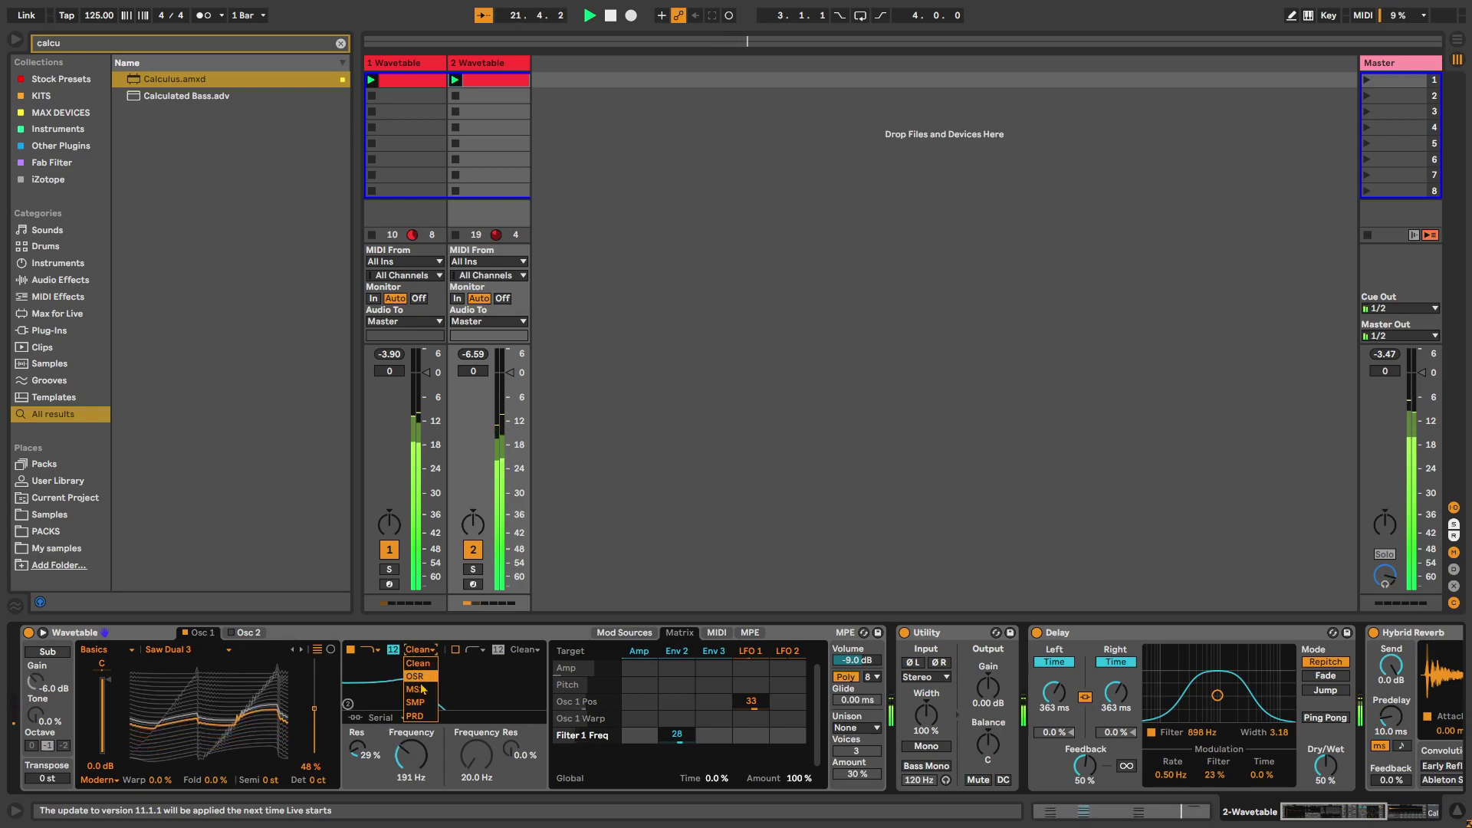
left_click(375, 649)
left_click(373, 689)
mouse_move(403, 686)
left_mouse_down()
mouse_move(427, 686)
mouse_move(420, 696)
left_mouse_up()
scroll(420, 649, "down", 1)
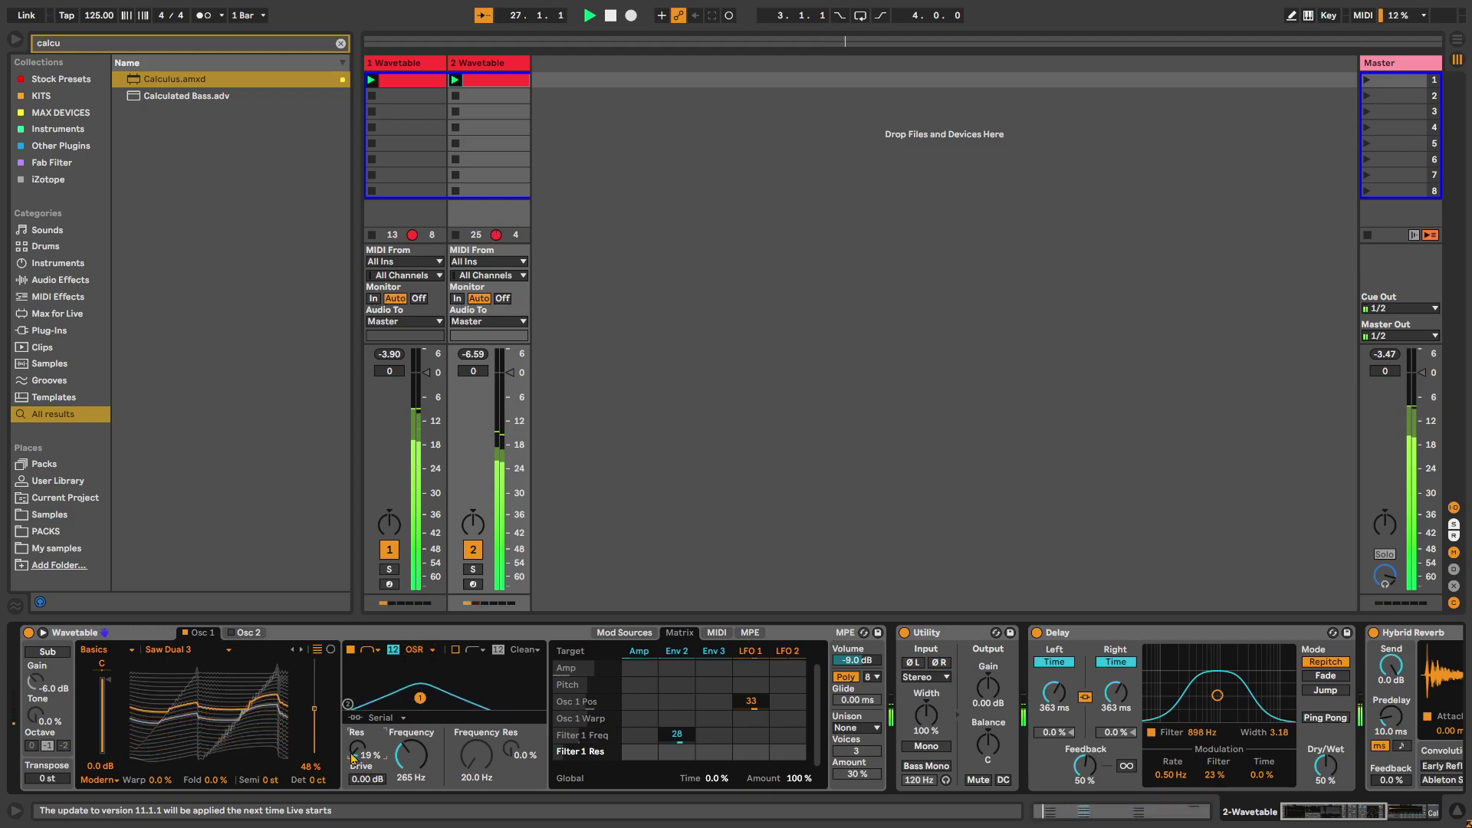
left_click_drag(418, 774, 418, 774)
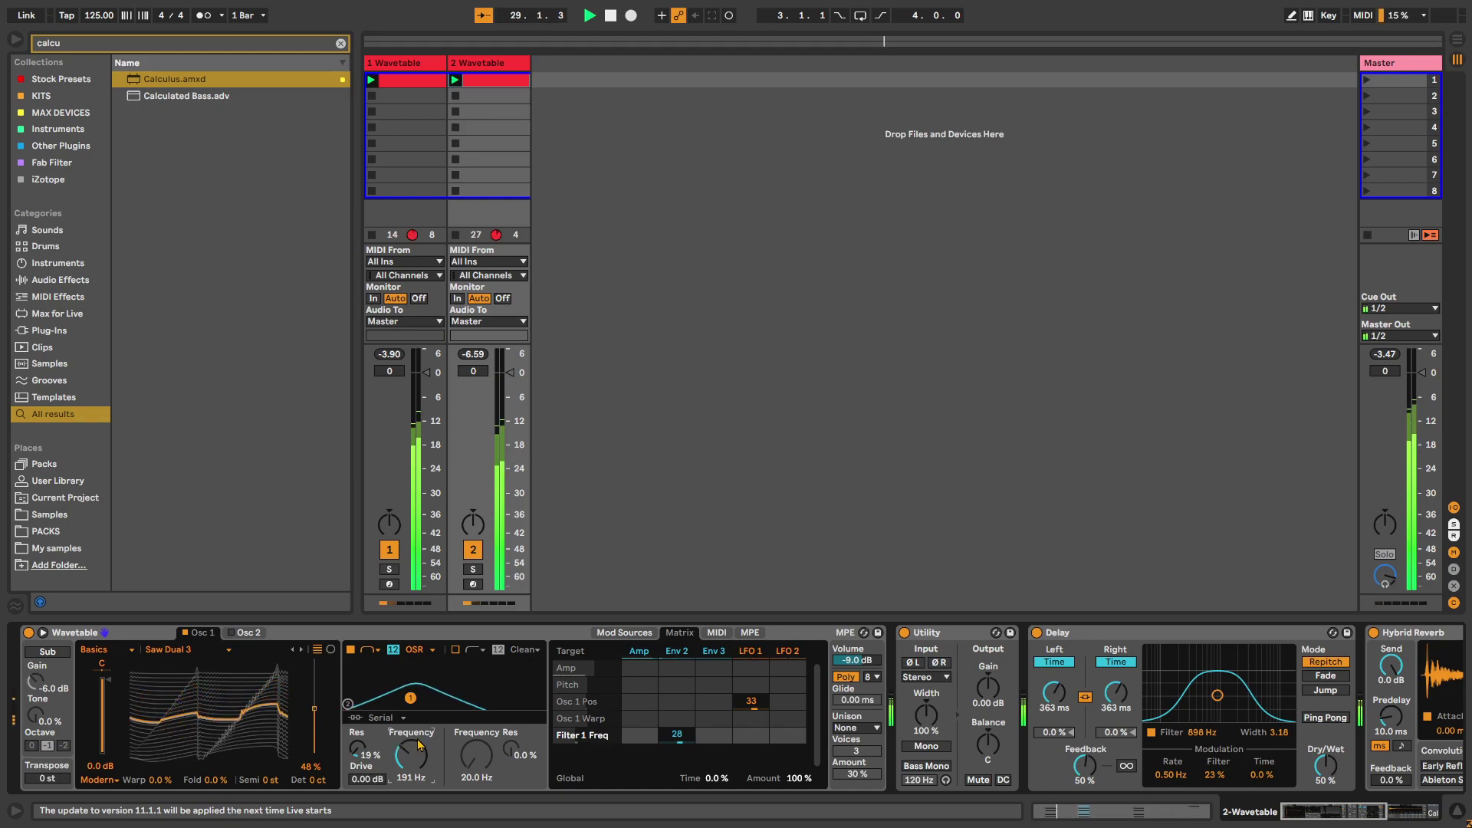
- Switch Hybrid Reverb's routing from Serial to Algo
left_click_drag(1312, 807, 1395, 809)
left_click(795, 765)
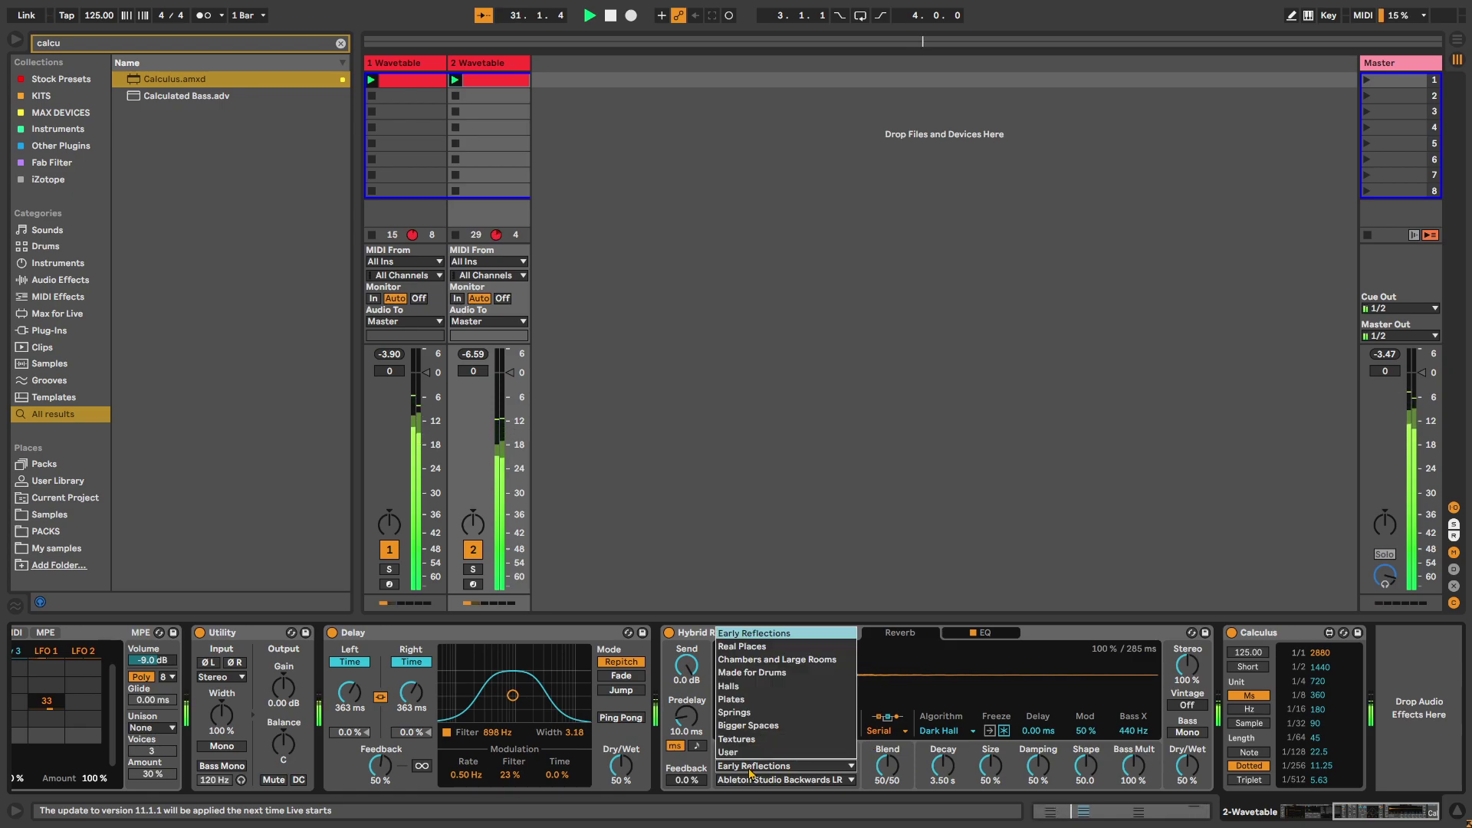
left_click(1076, 651)
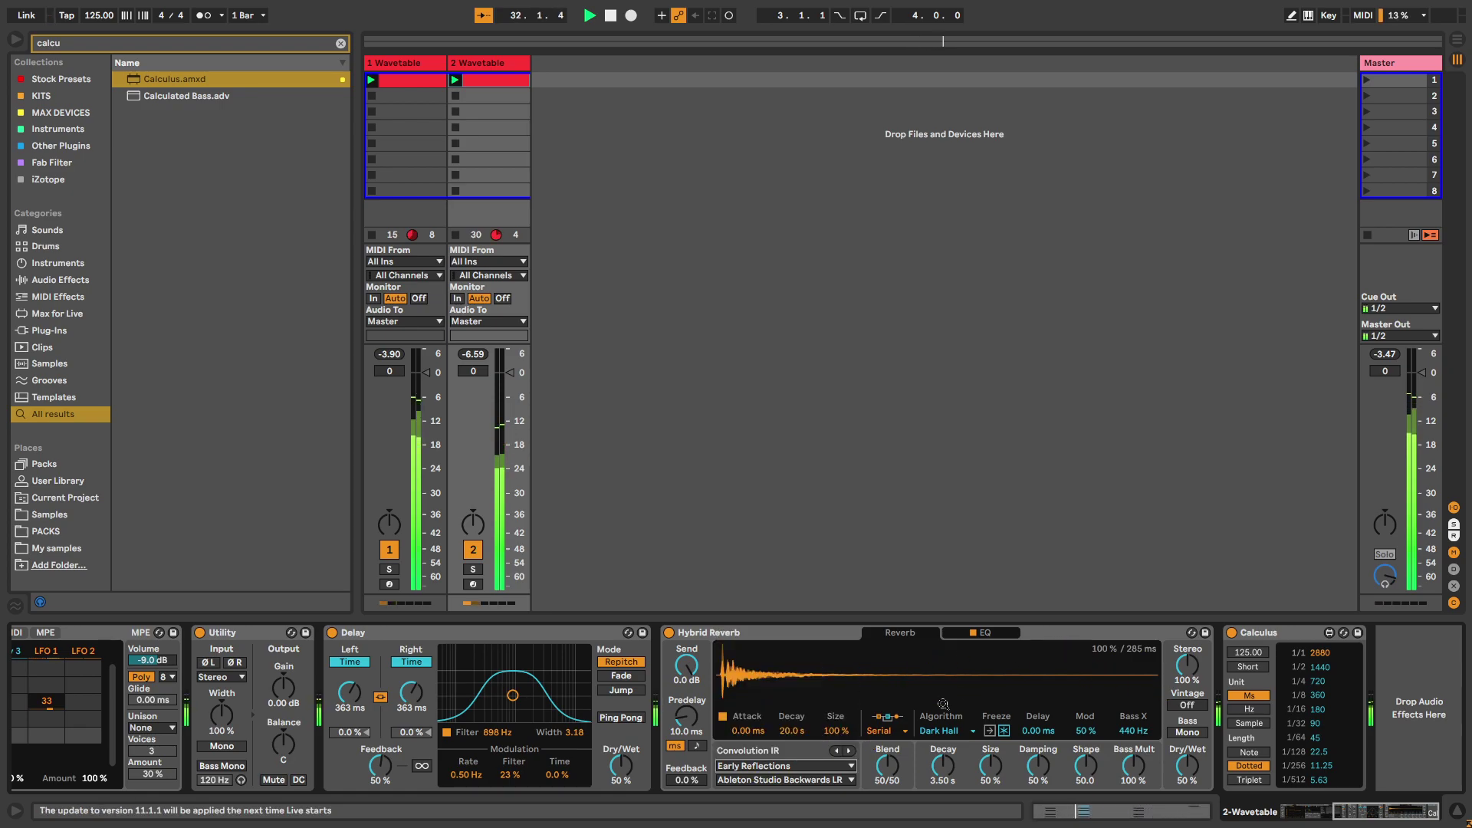
left_click(904, 731)
left_click(906, 770)
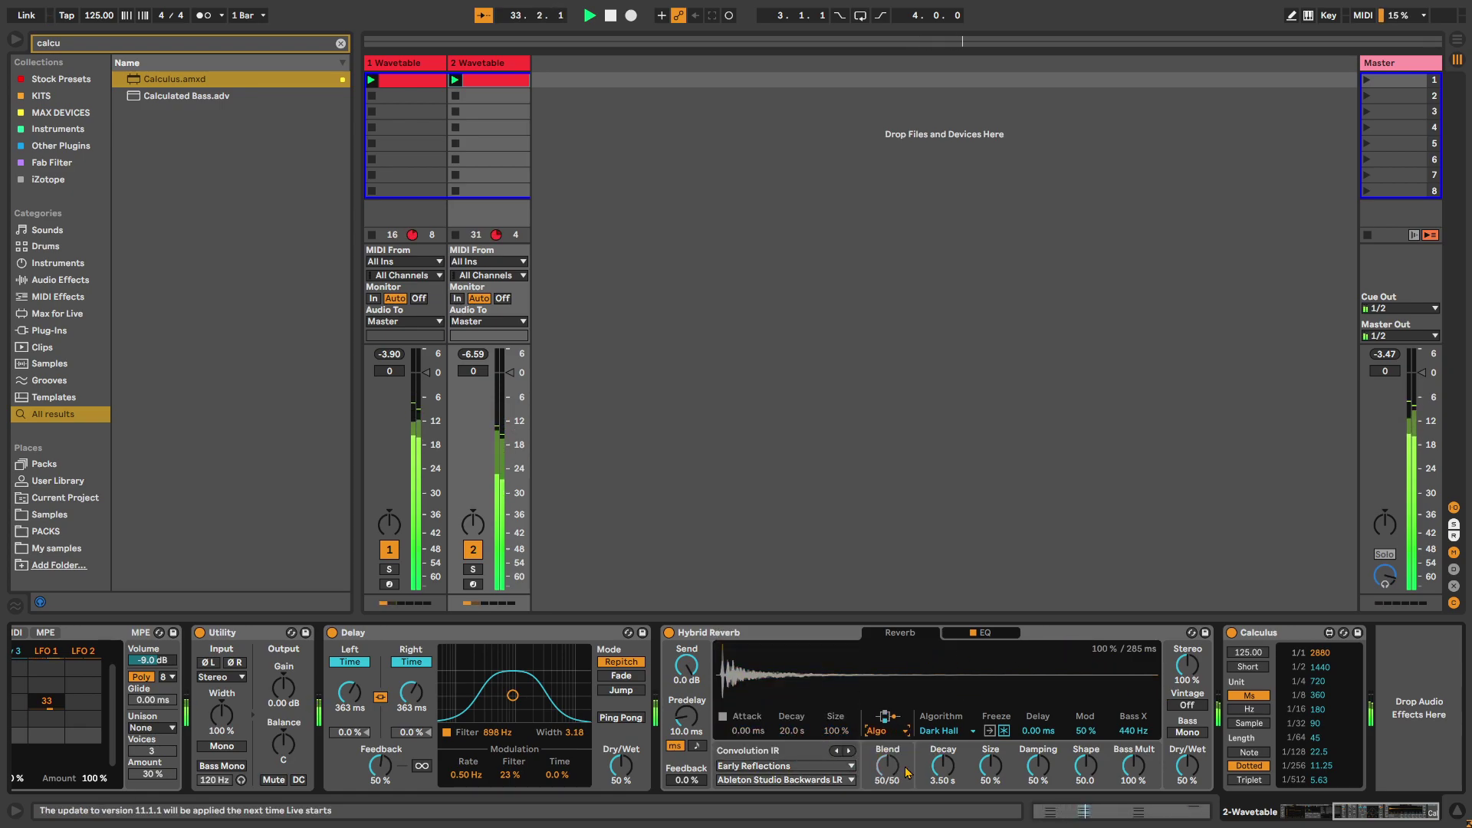
- Audition the Shimmer, Quartz, Prism and Tides algorithms in Hybrid Reverb while the clips play
left_click(958, 732)
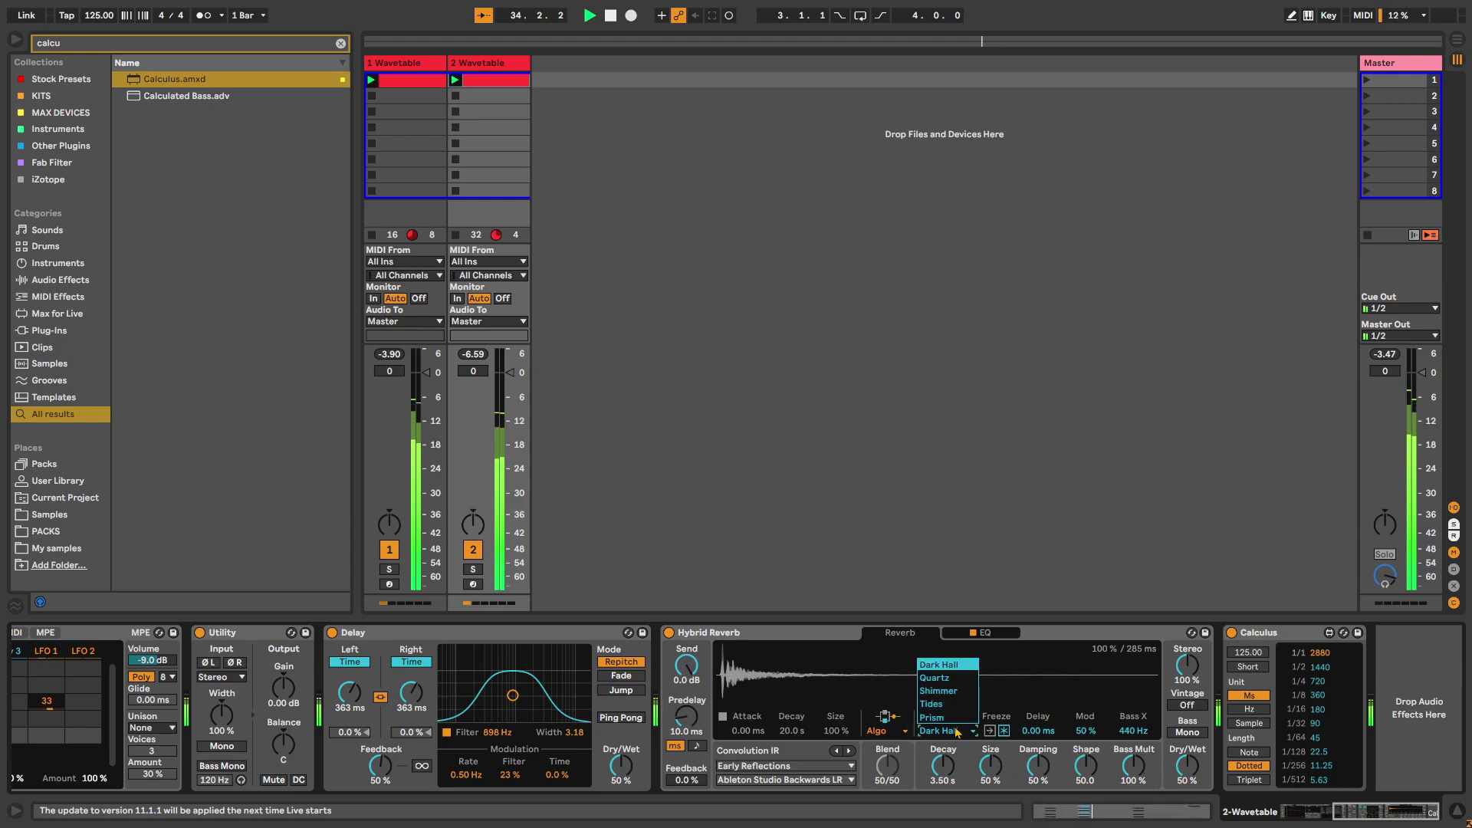
left_click(950, 691)
left_click(955, 733)
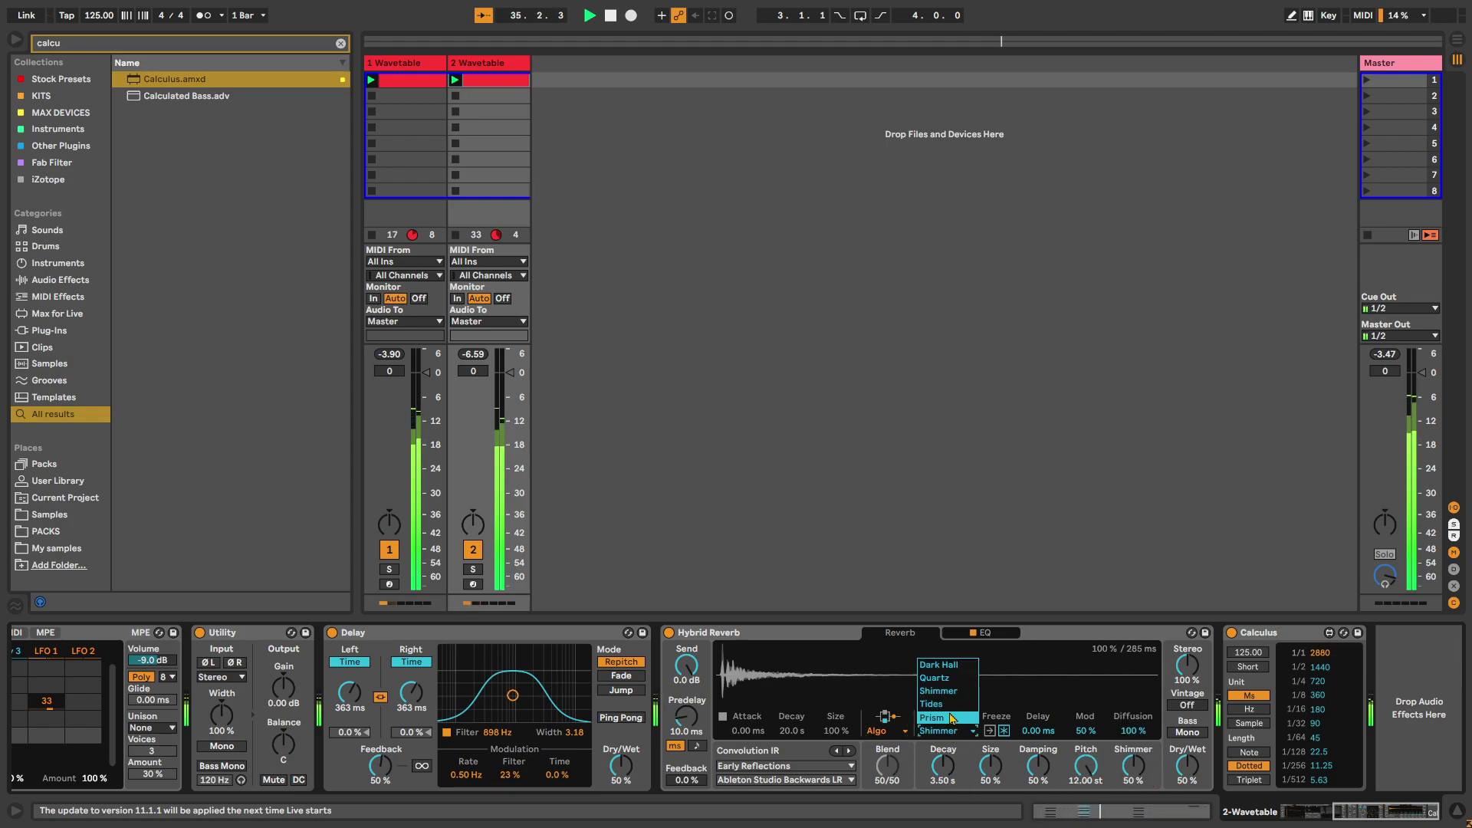
left_click(951, 680)
left_click(941, 732)
left_click(945, 715)
left_click(944, 736)
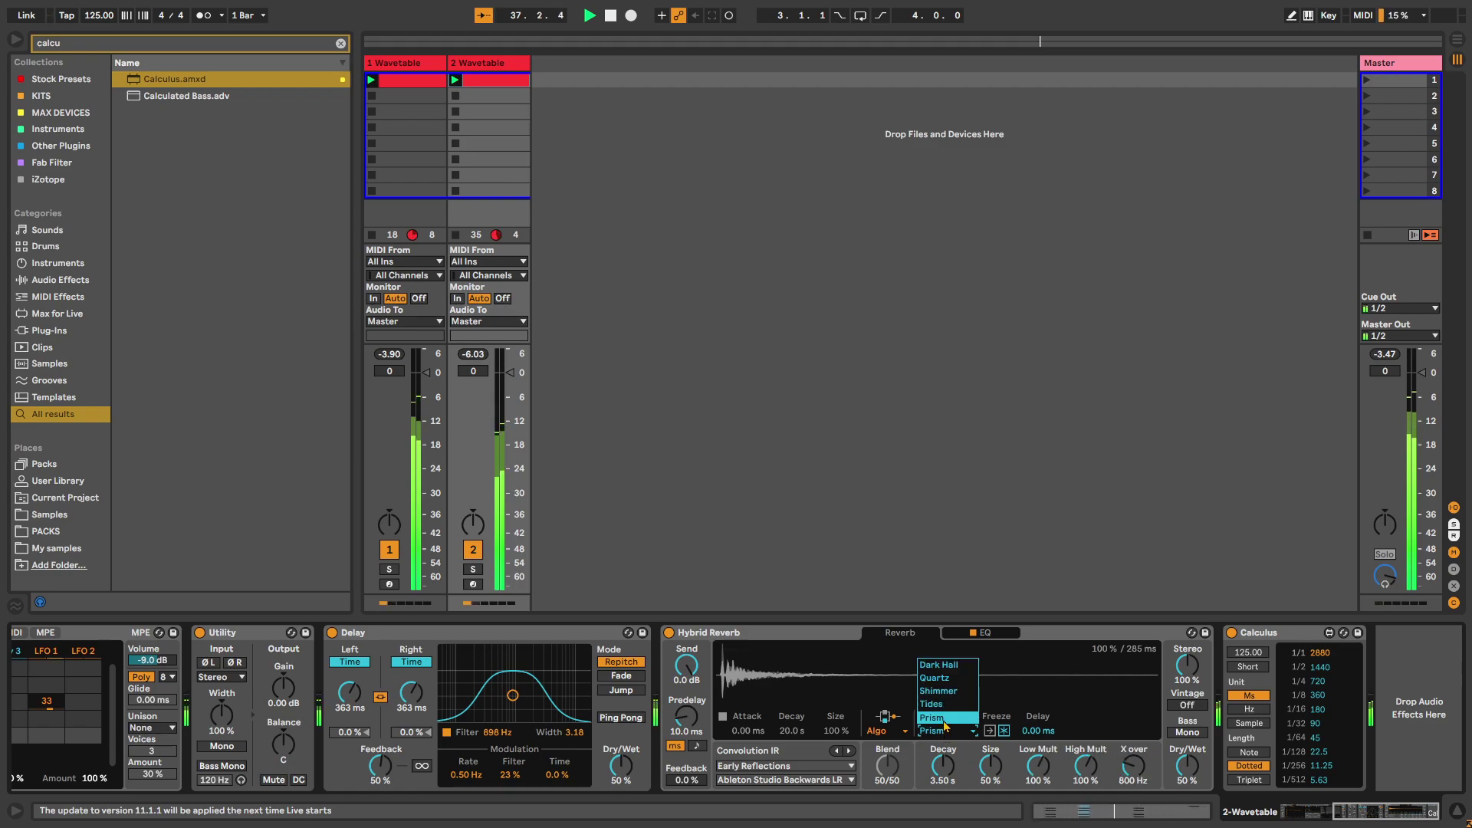
left_click(943, 704)
left_click(951, 730)
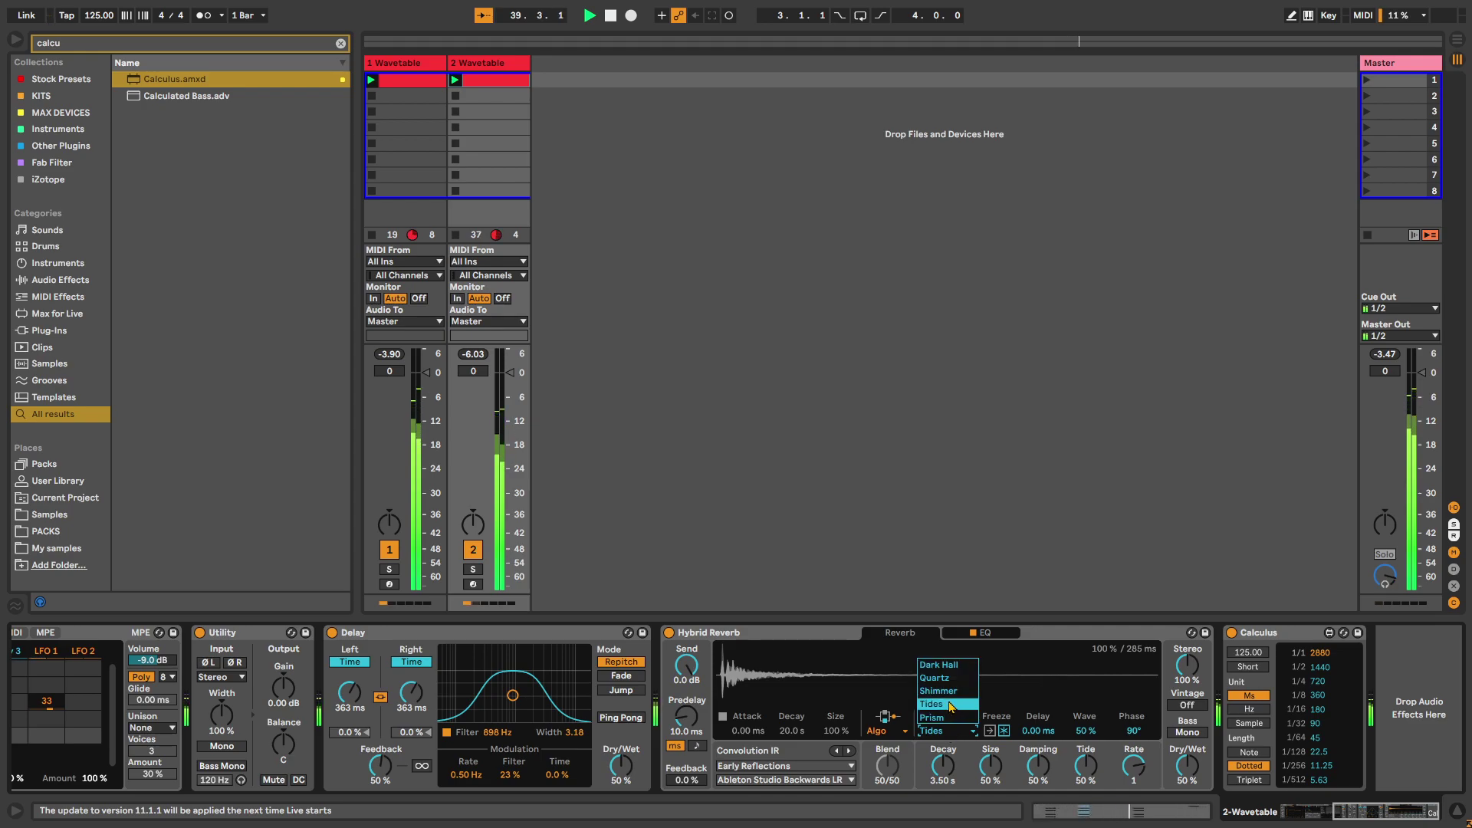
left_click(938, 691)
left_click(947, 732)
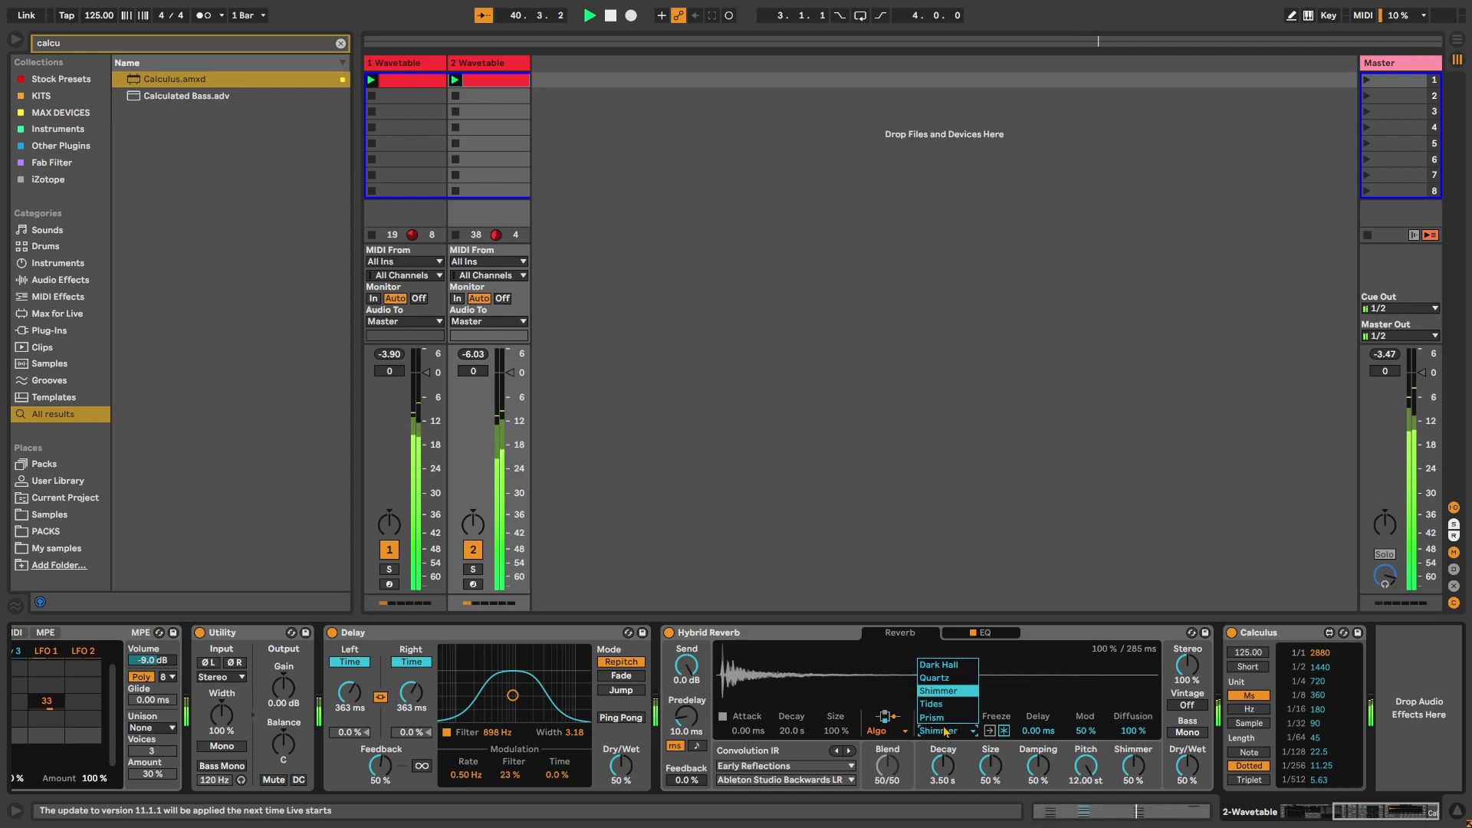
left_click(942, 679)
- Set Hybrid Reverb's algorithm to Dark Hall with a decay of 5.29 s and 28% dry/wet
left_click(947, 732)
left_click(937, 664)
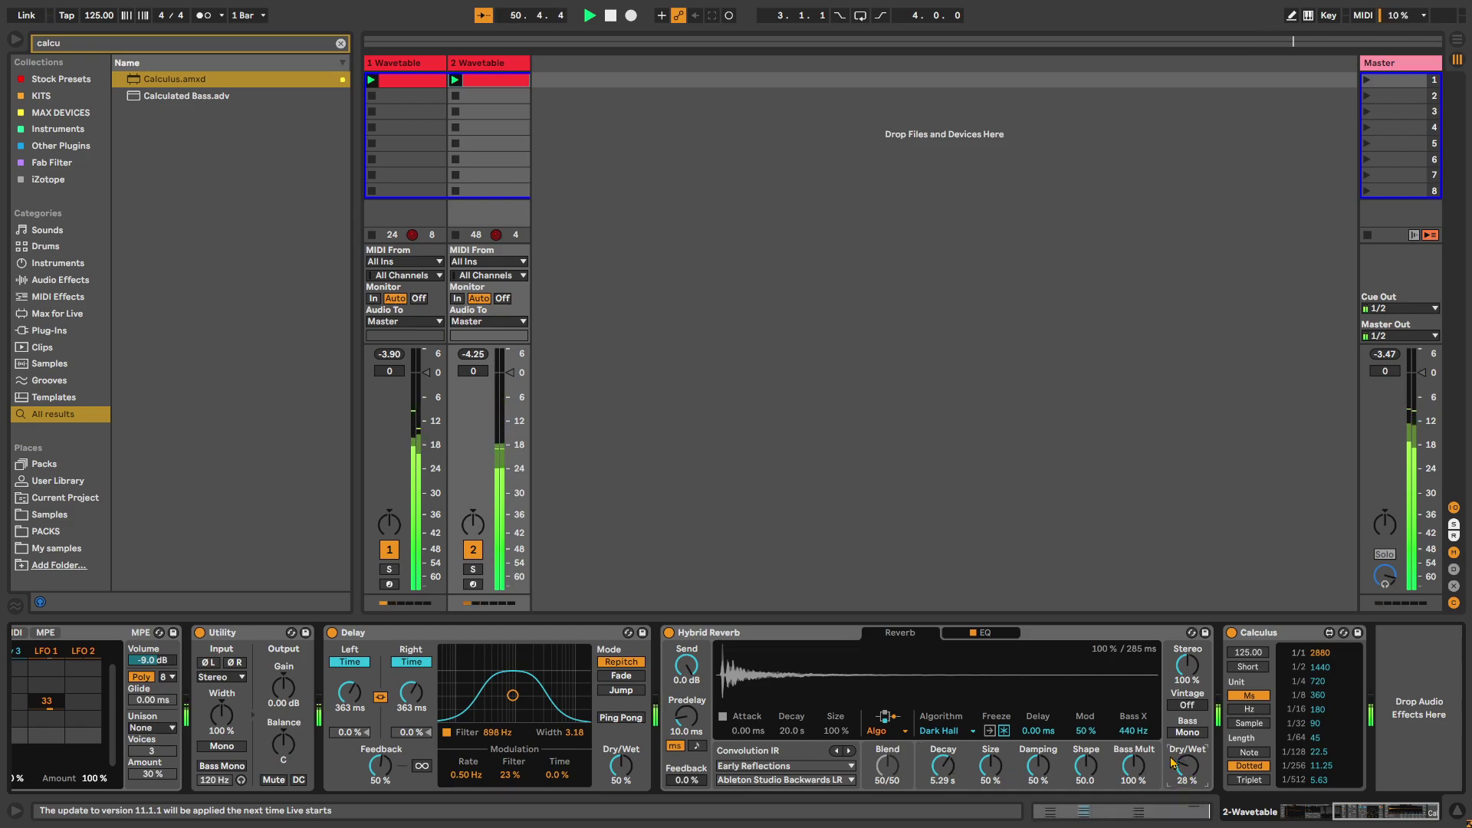
- Cut the highest band of Hybrid Reverb's EQ and move it to a lower frequency
left_click(985, 632)
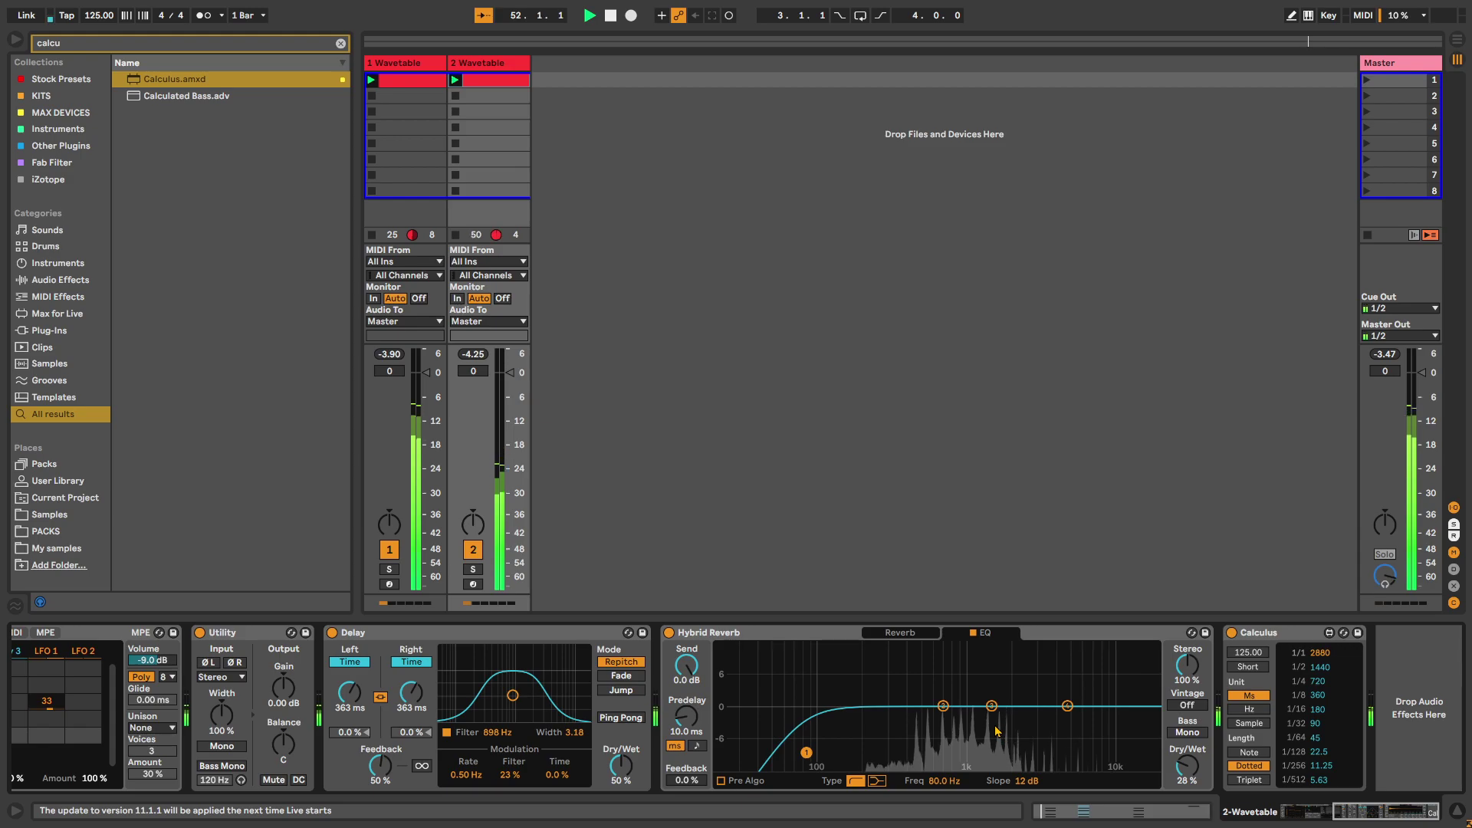
left_click_drag(1067, 705, 1025, 743)
left_click(900, 633)
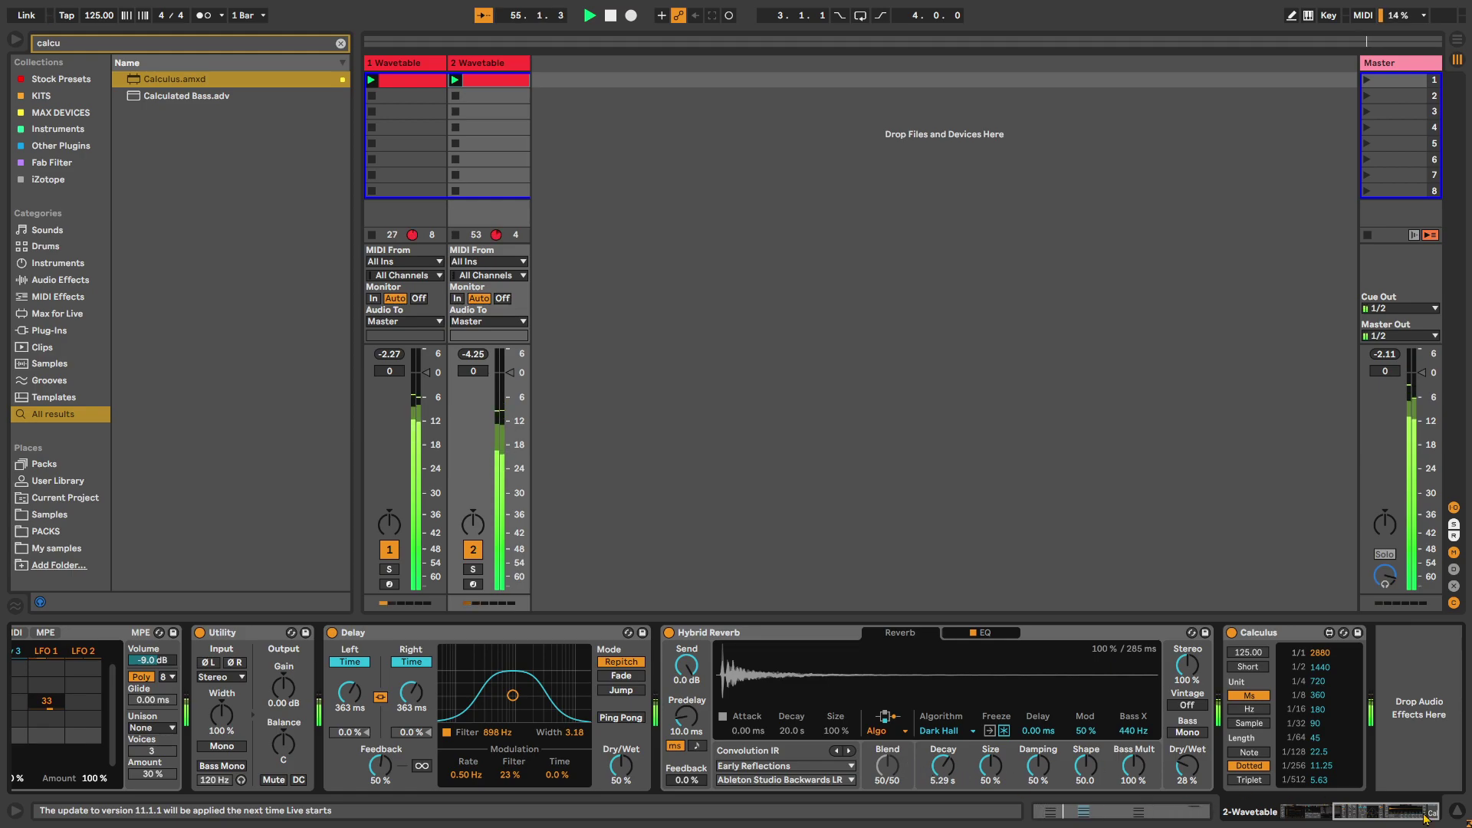
- Search the browser for eq, add EQ Eight to the track and place it between Utility and Delay
left_click_drag(1426, 817, 1372, 816)
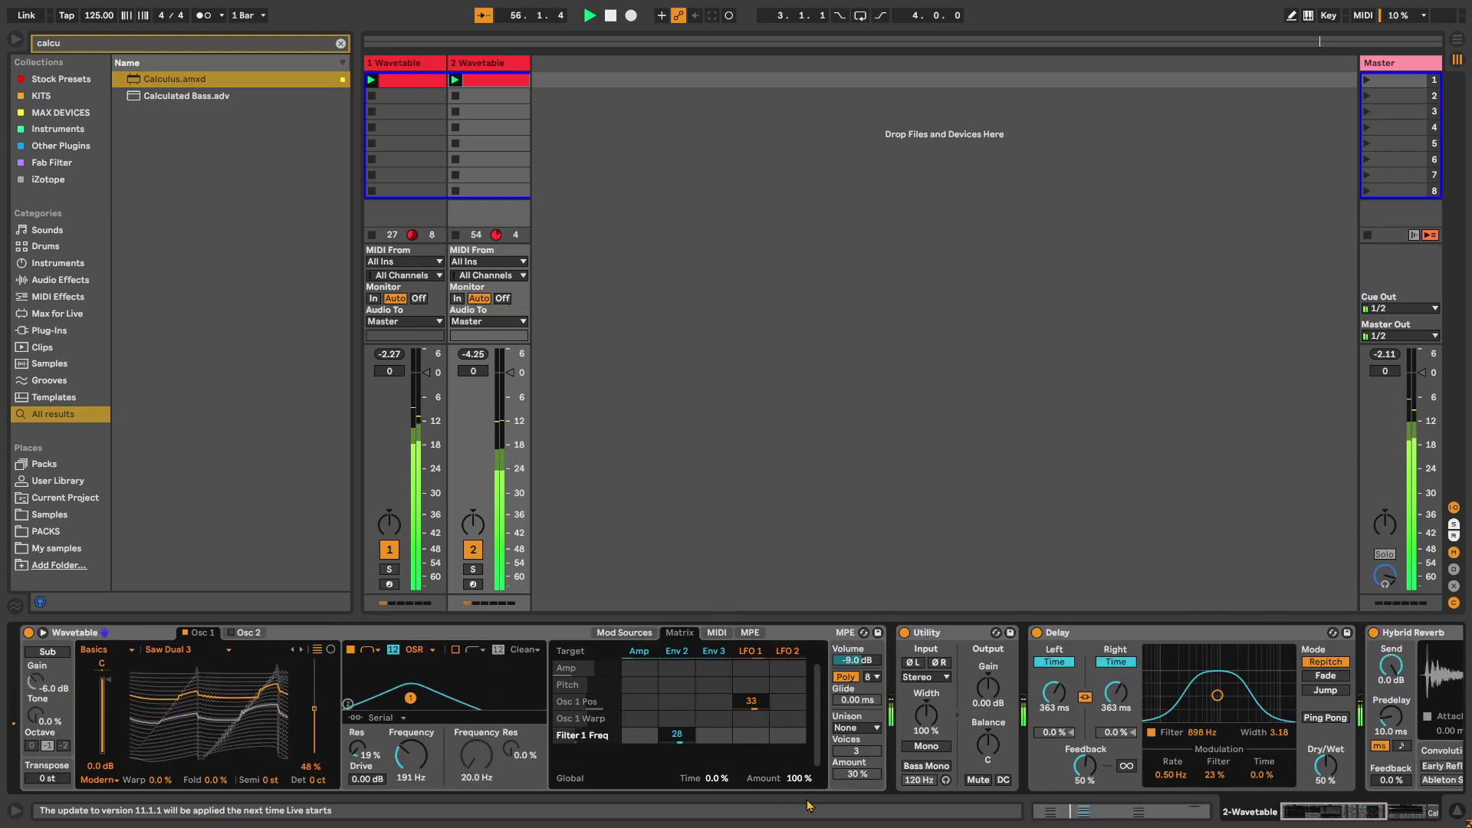
key("ctrl+f")
type("eq")
left_click(150, 97)
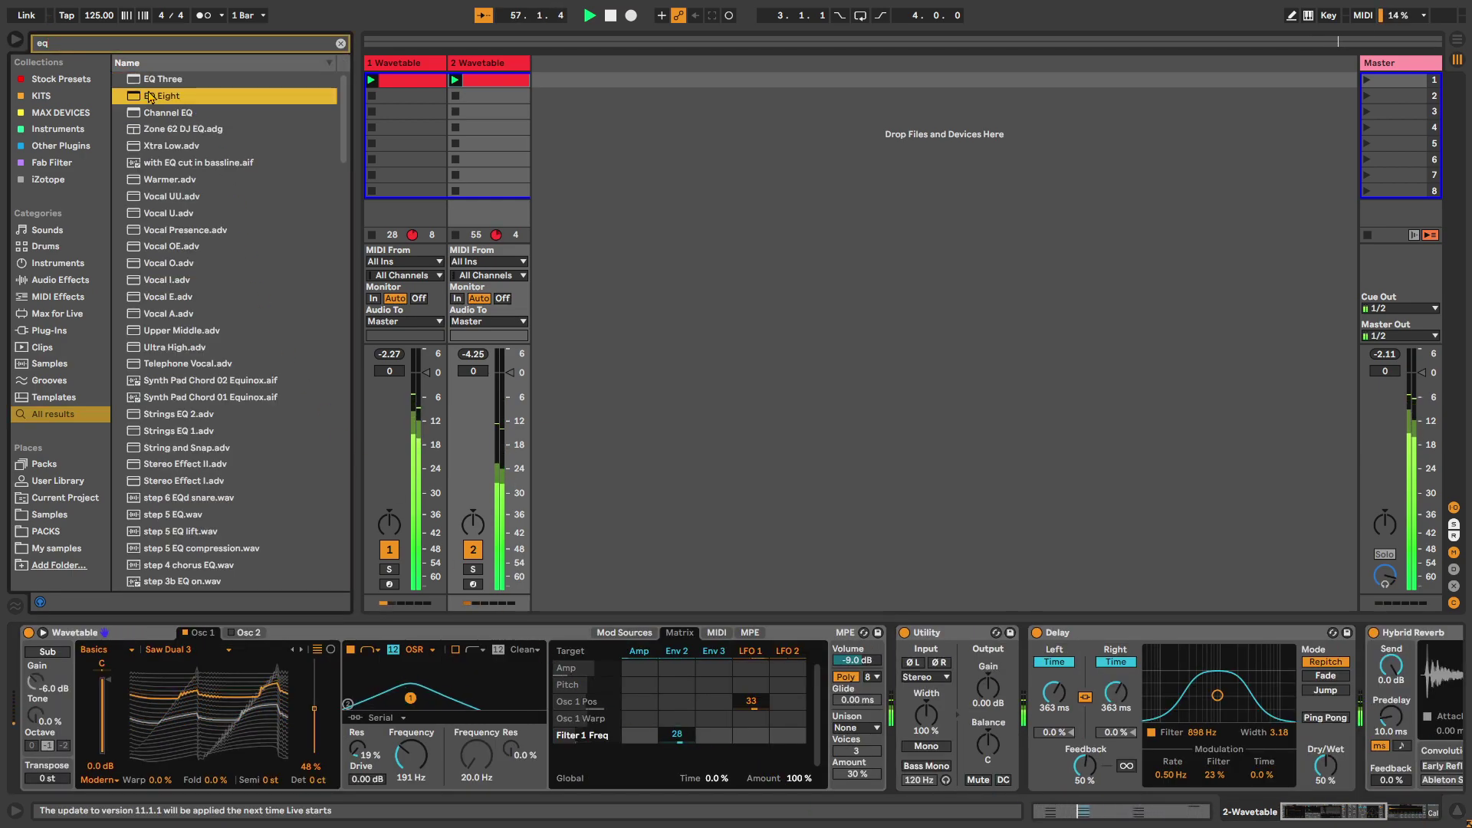
double_click(149, 96)
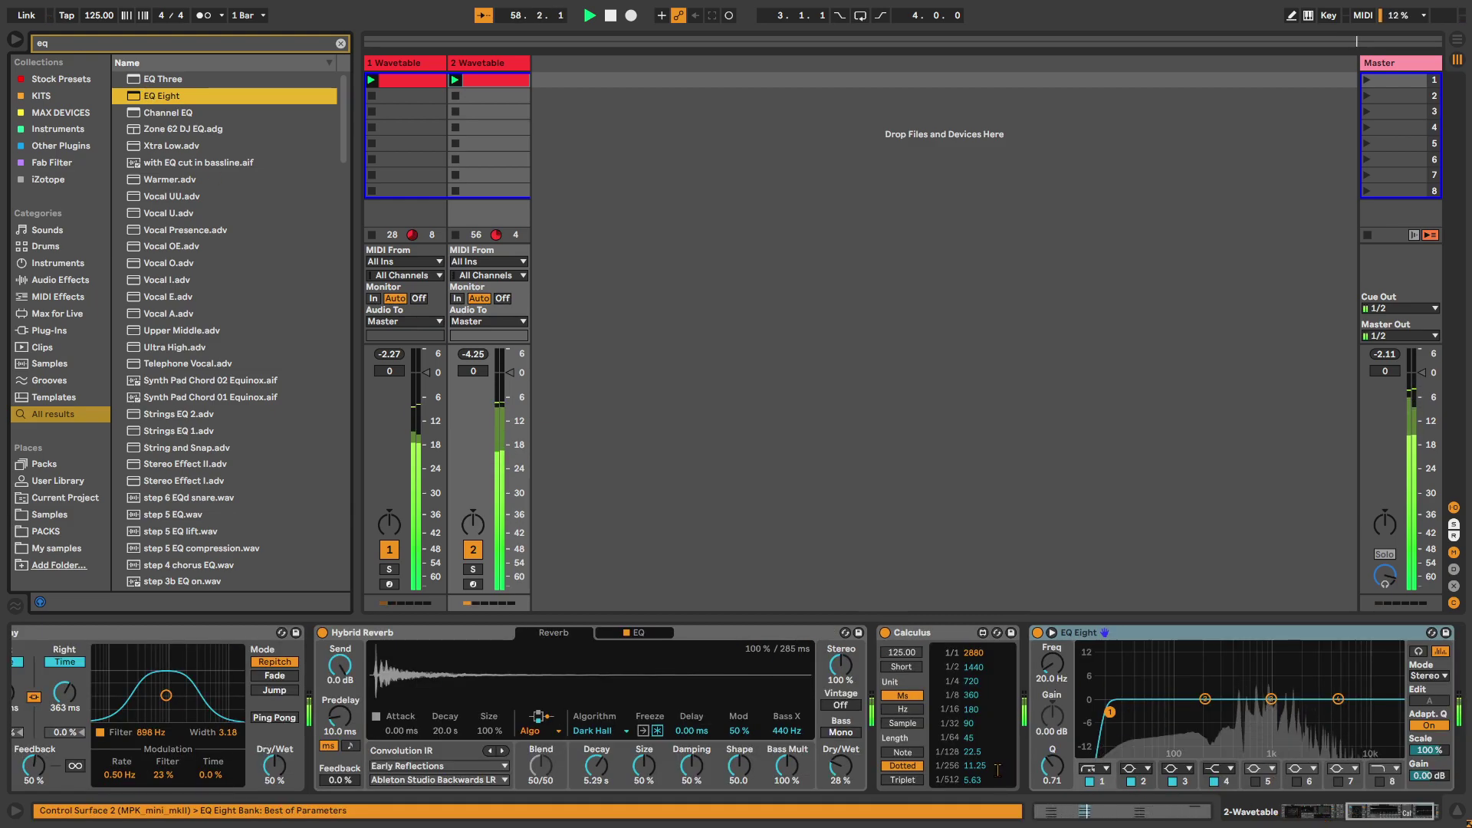
left_click(1291, 817)
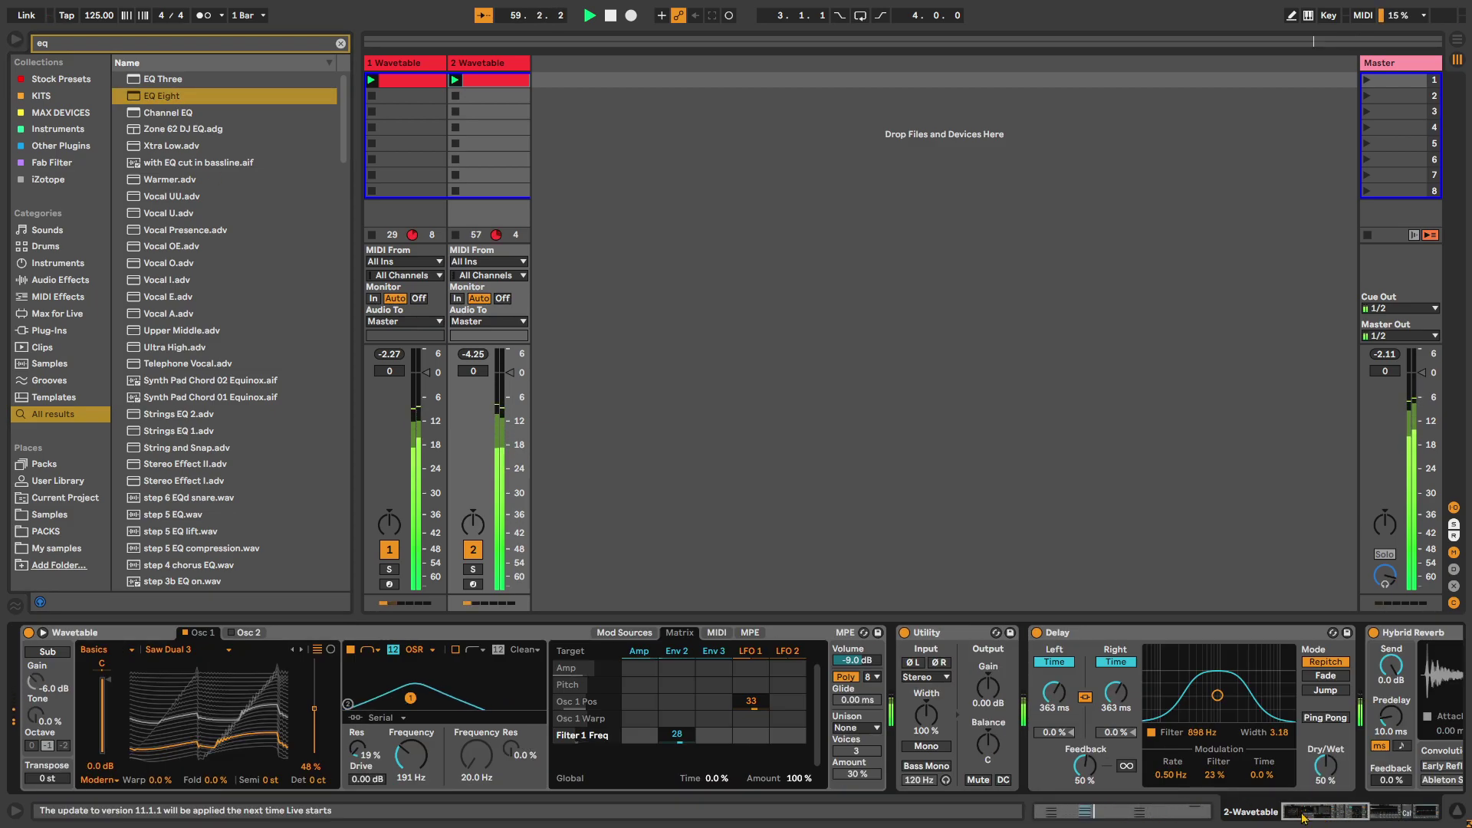
left_click_drag(1291, 816, 1361, 817)
left_click_drag(123, 638, 108, 704)
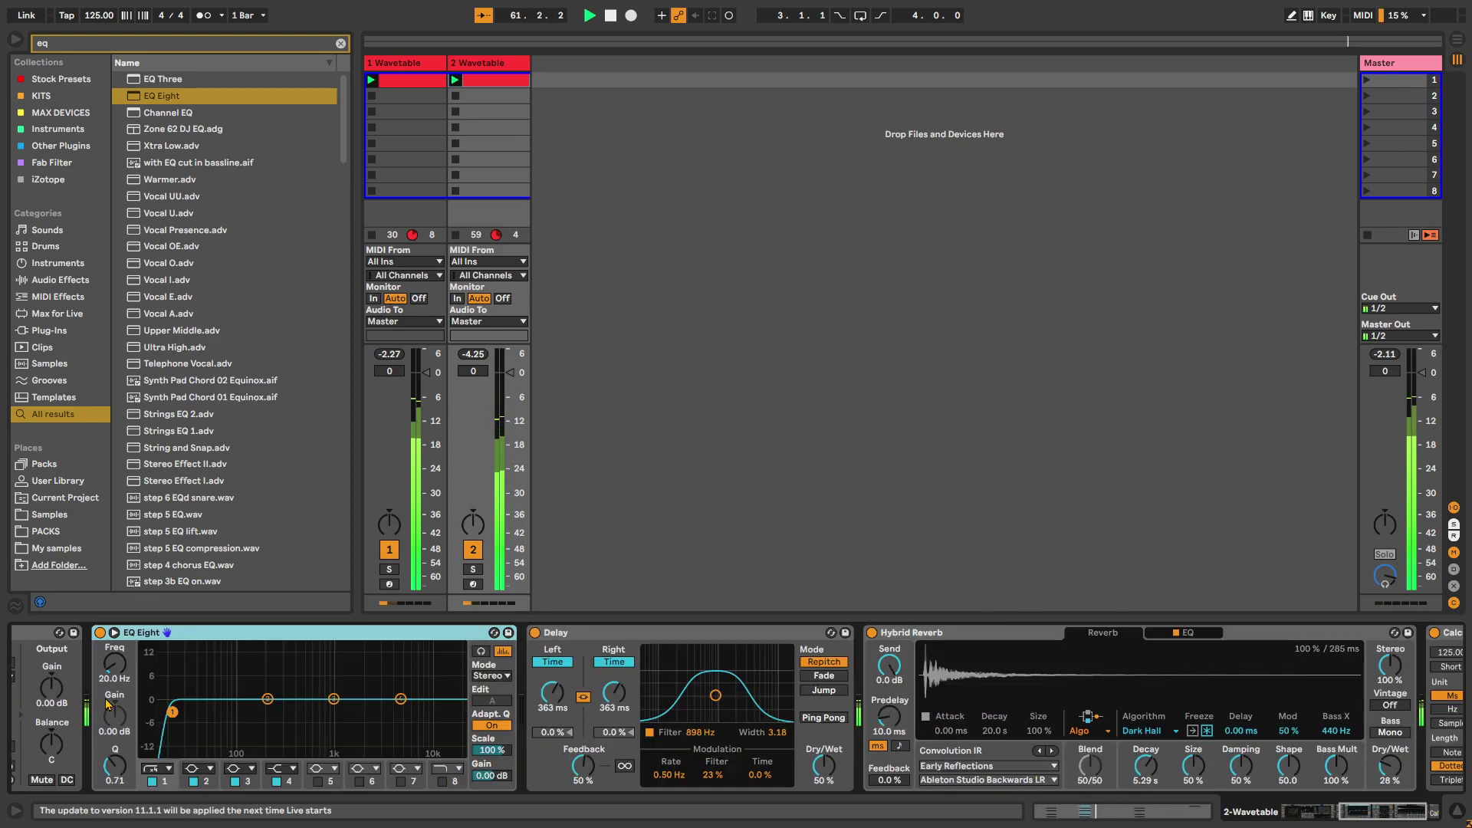
- Change EQ Eight's band 6 to a high-cut filter, stop playback and check the second track's clip notes
left_click(367, 768)
left_click(365, 747)
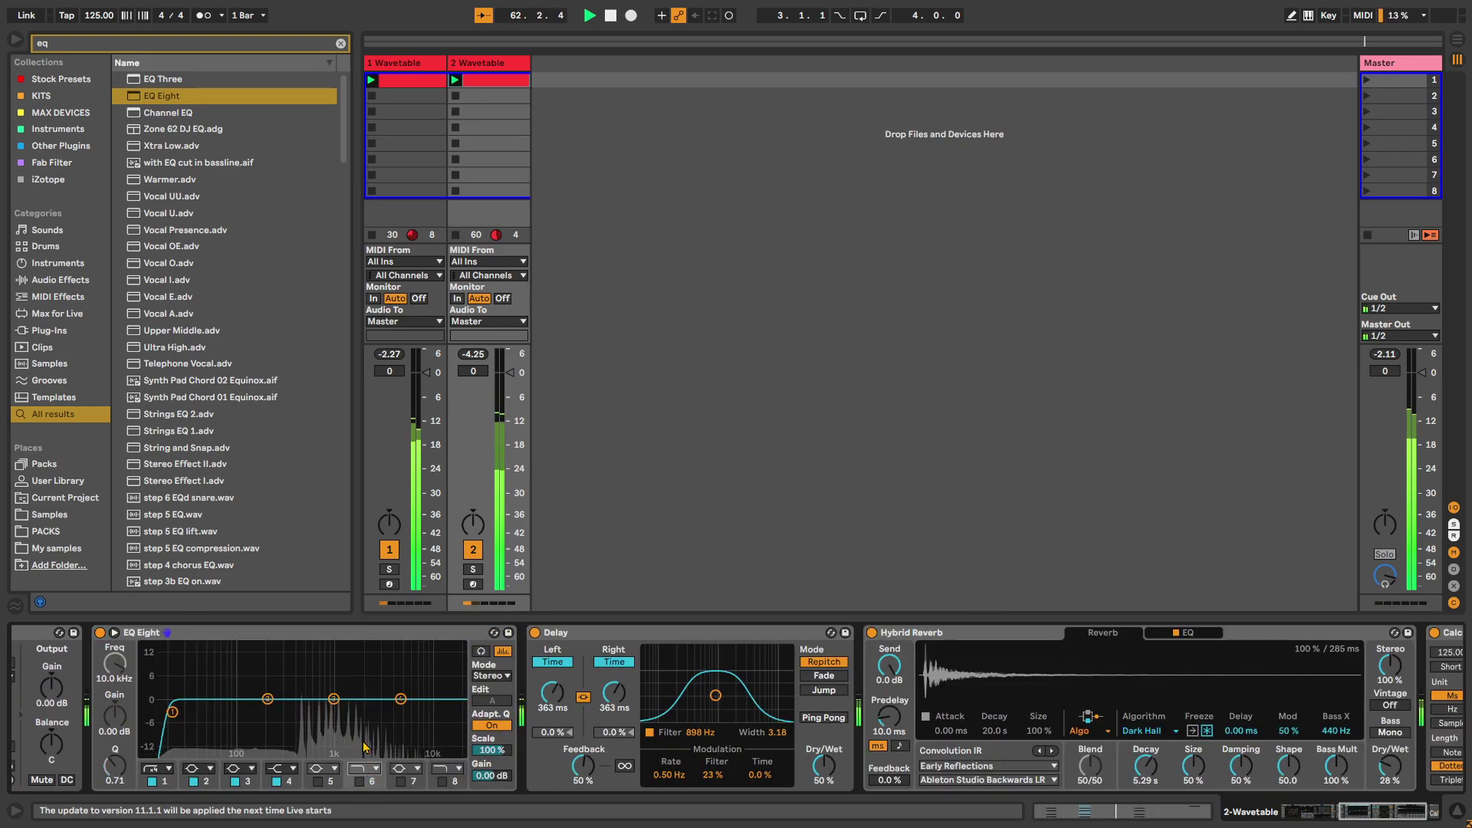
key("shift+Tab")
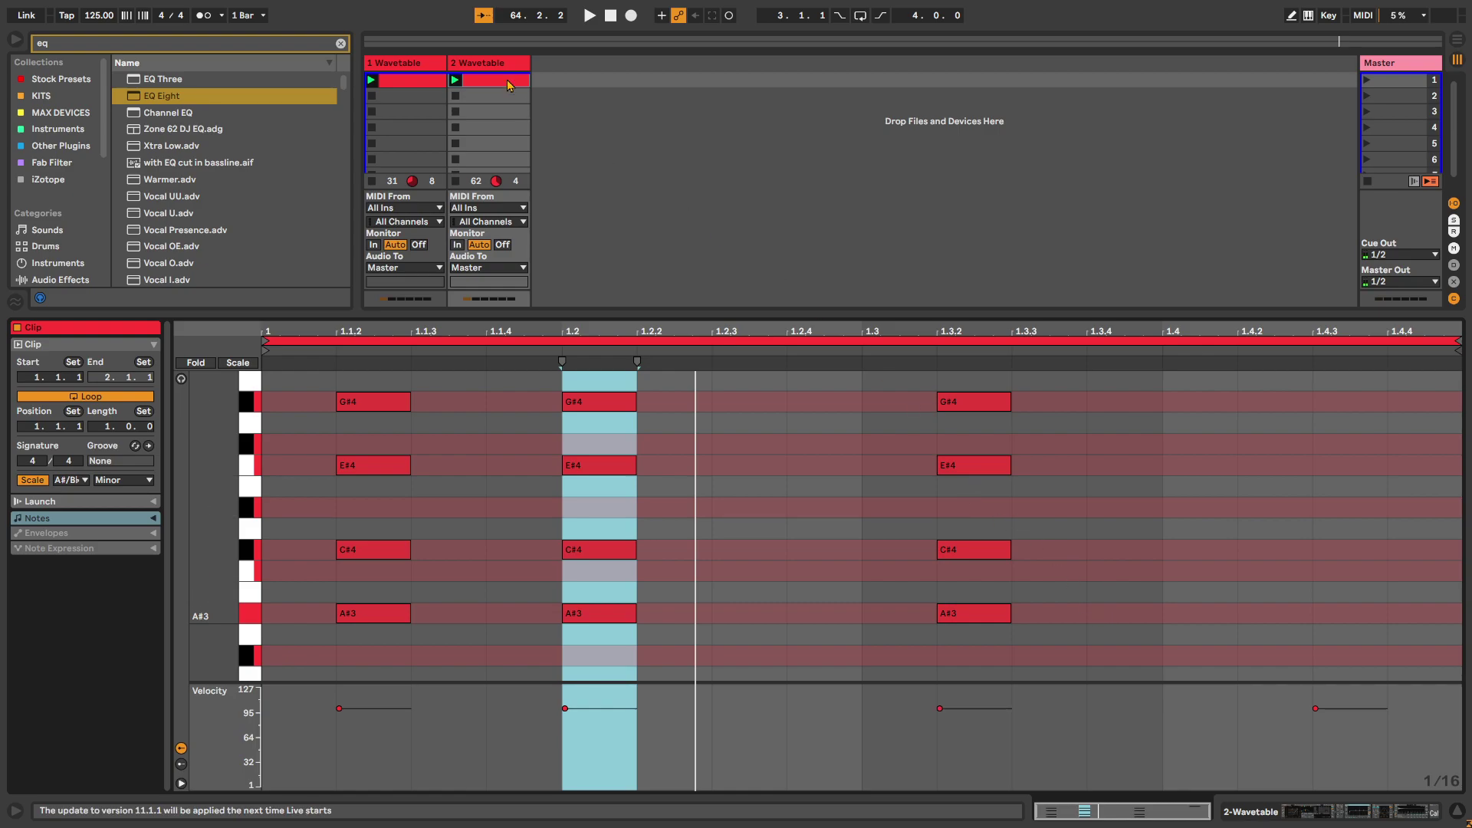
key("shift+Tab")
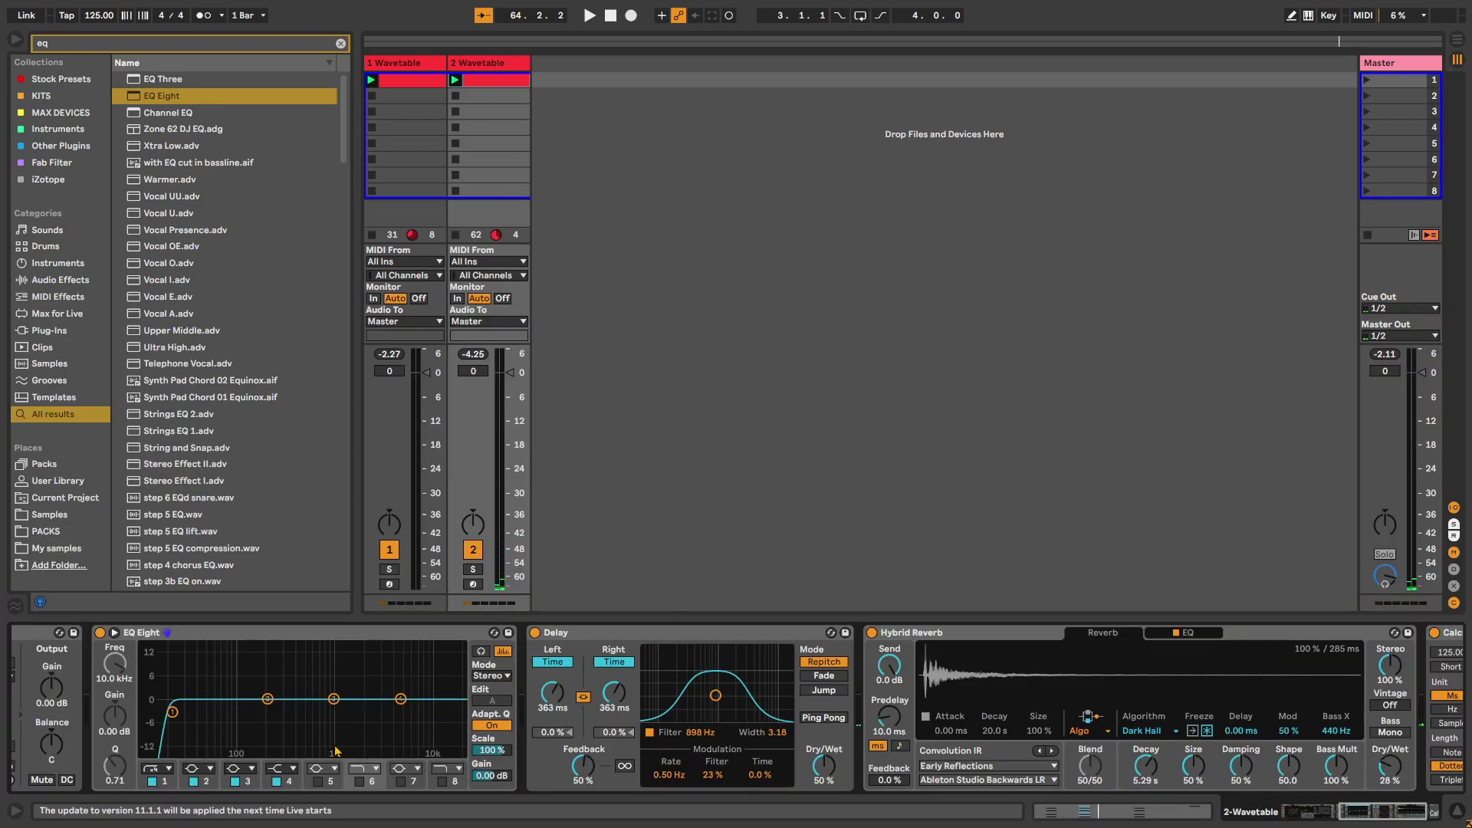
- Make EQ Eight's band 4 a high cut at 3.75 kHz and raise the band 1 low-cut frequency during playback
left_click(293, 768)
left_click(282, 740)
key("space")
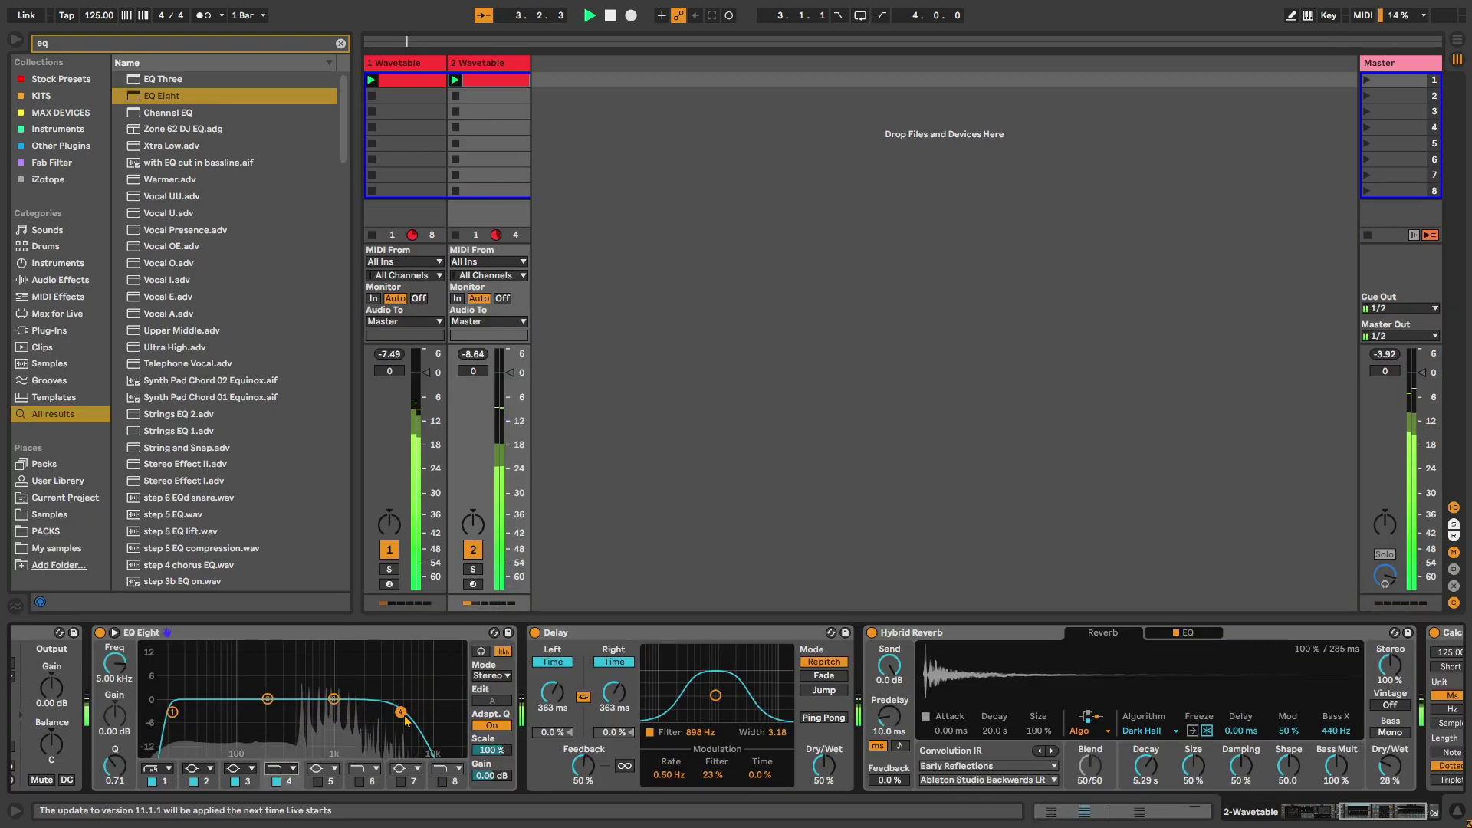
left_click_drag(172, 712, 279, 723)
left_click_drag(400, 712, 388, 720)
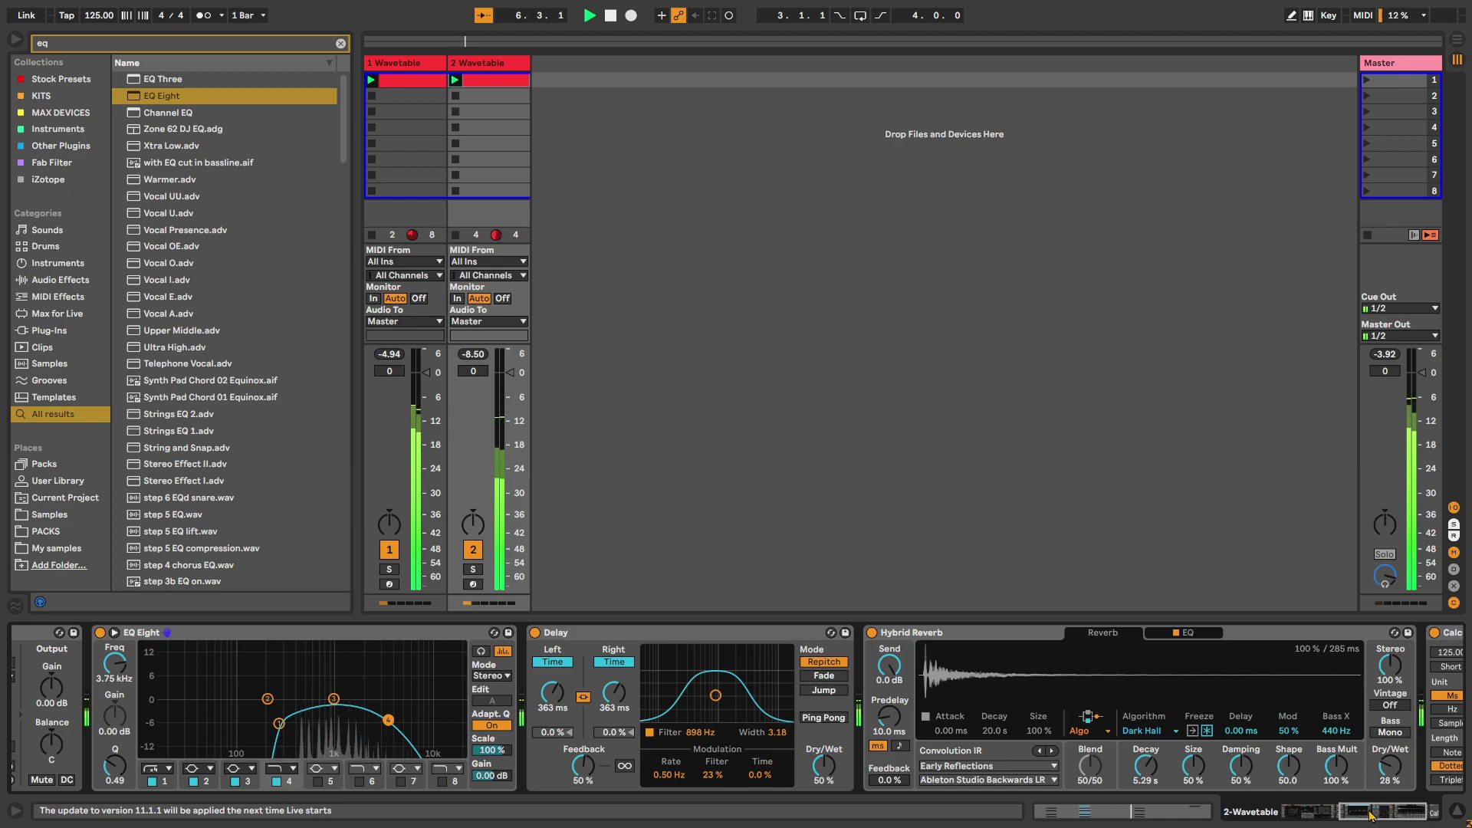
left_click_drag(1366, 818, 1310, 818)
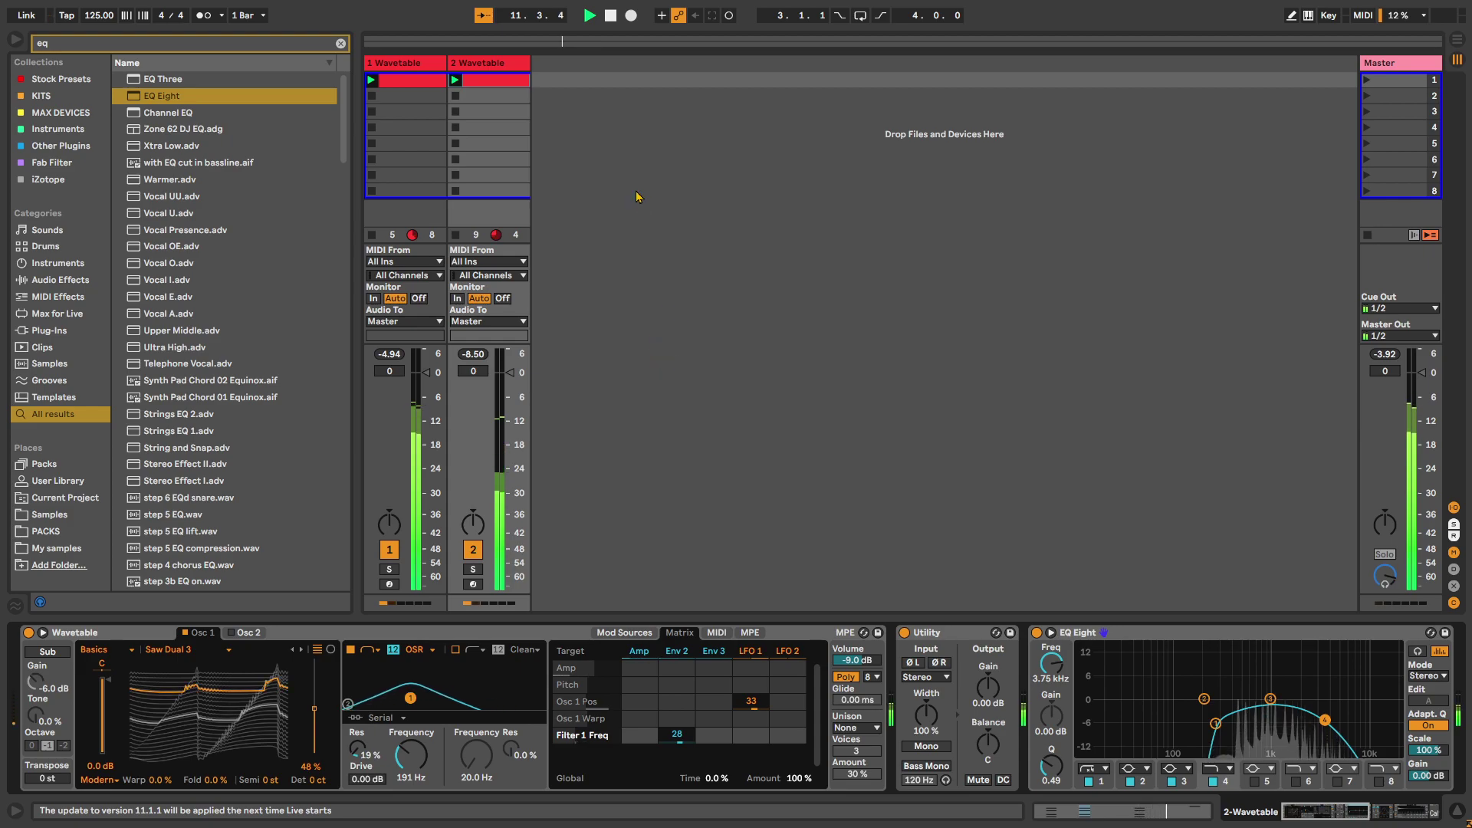
- Insert a third MIDI track, search the KITS collection for 808 and load 808 Core Kit onto it
right_click(624, 135)
left_click(656, 159)
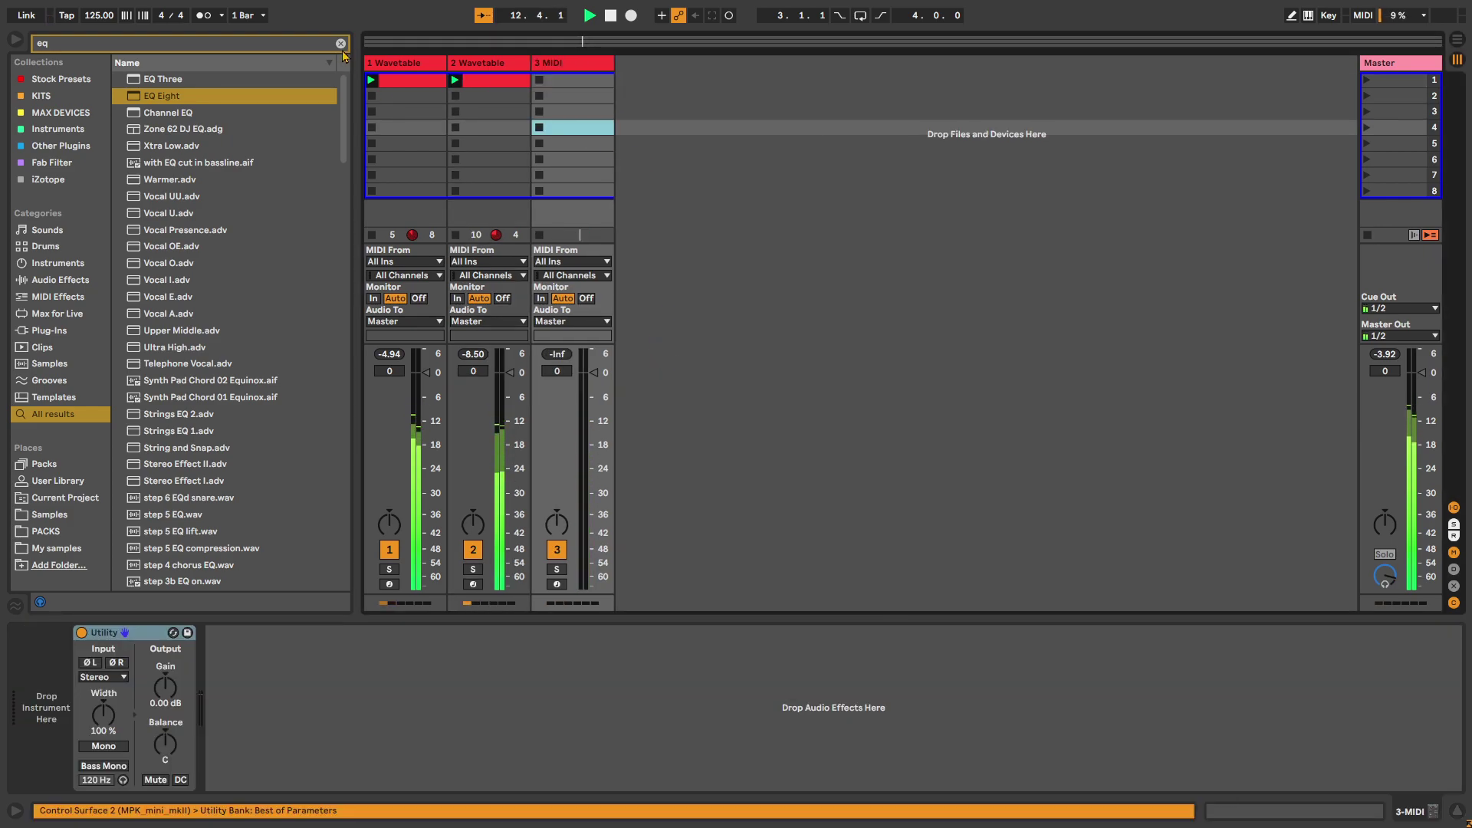
left_click(339, 45)
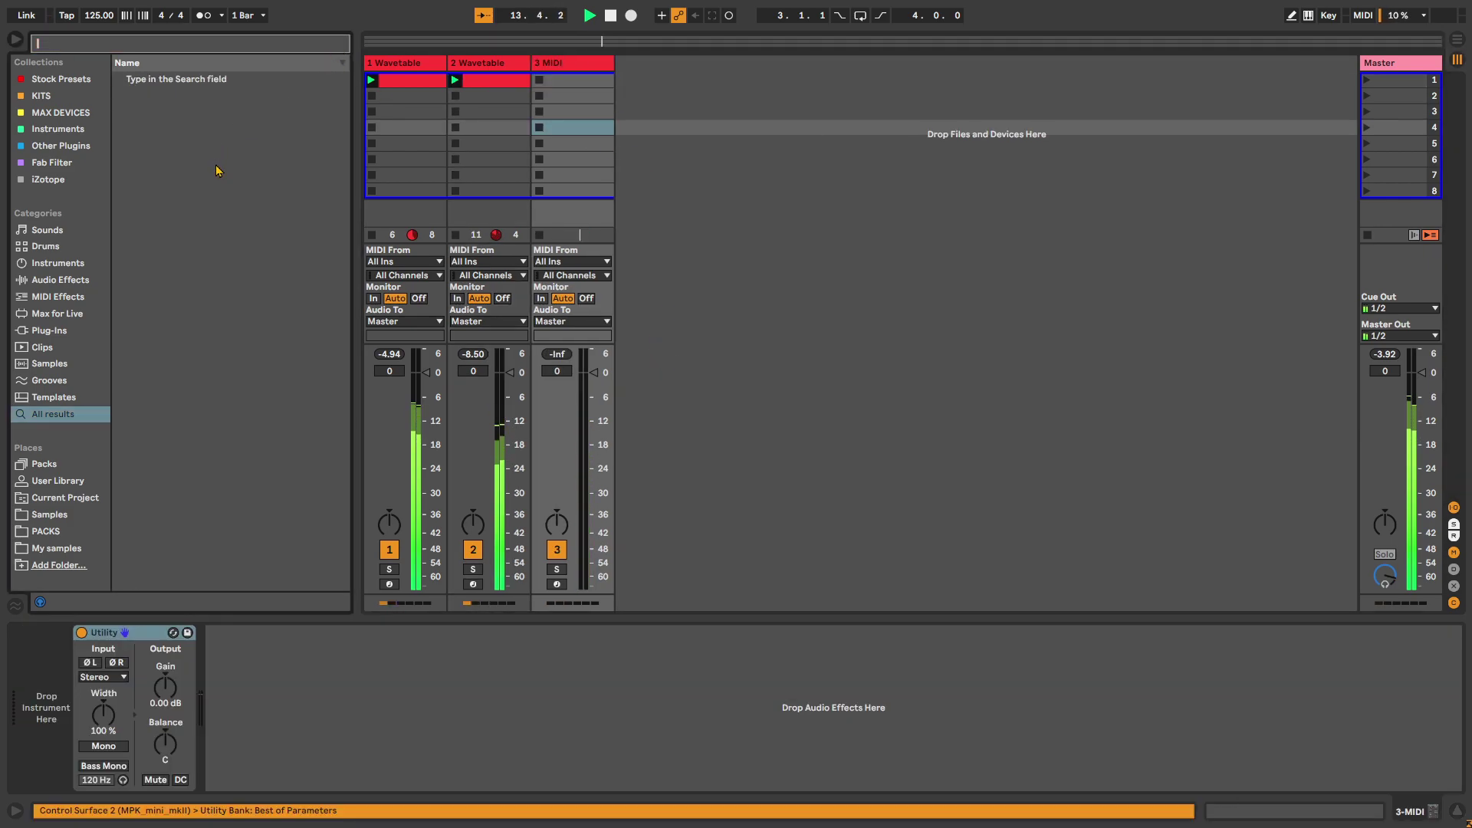
type("808")
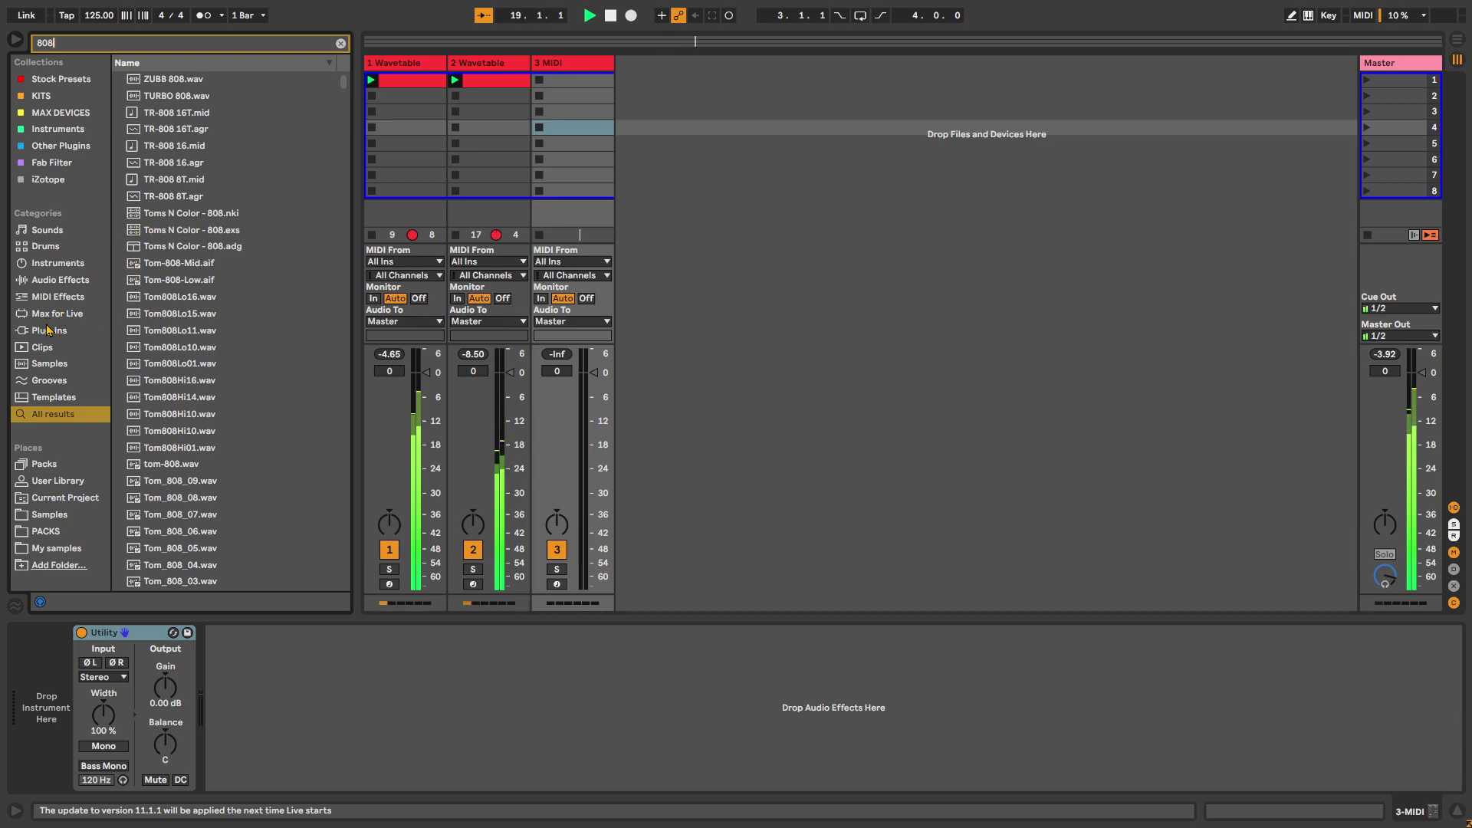
left_click(85, 98)
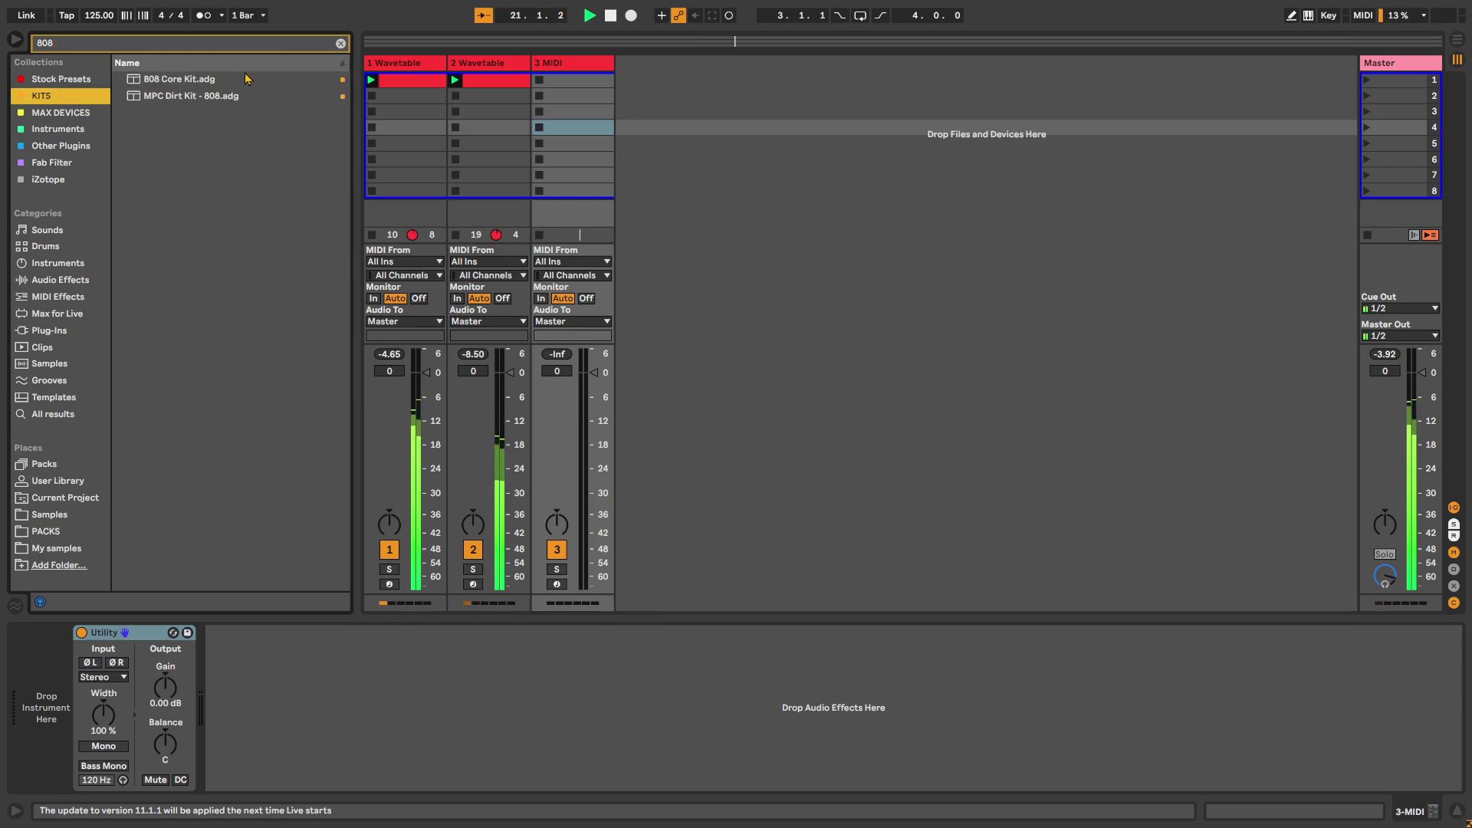
double_click(182, 81)
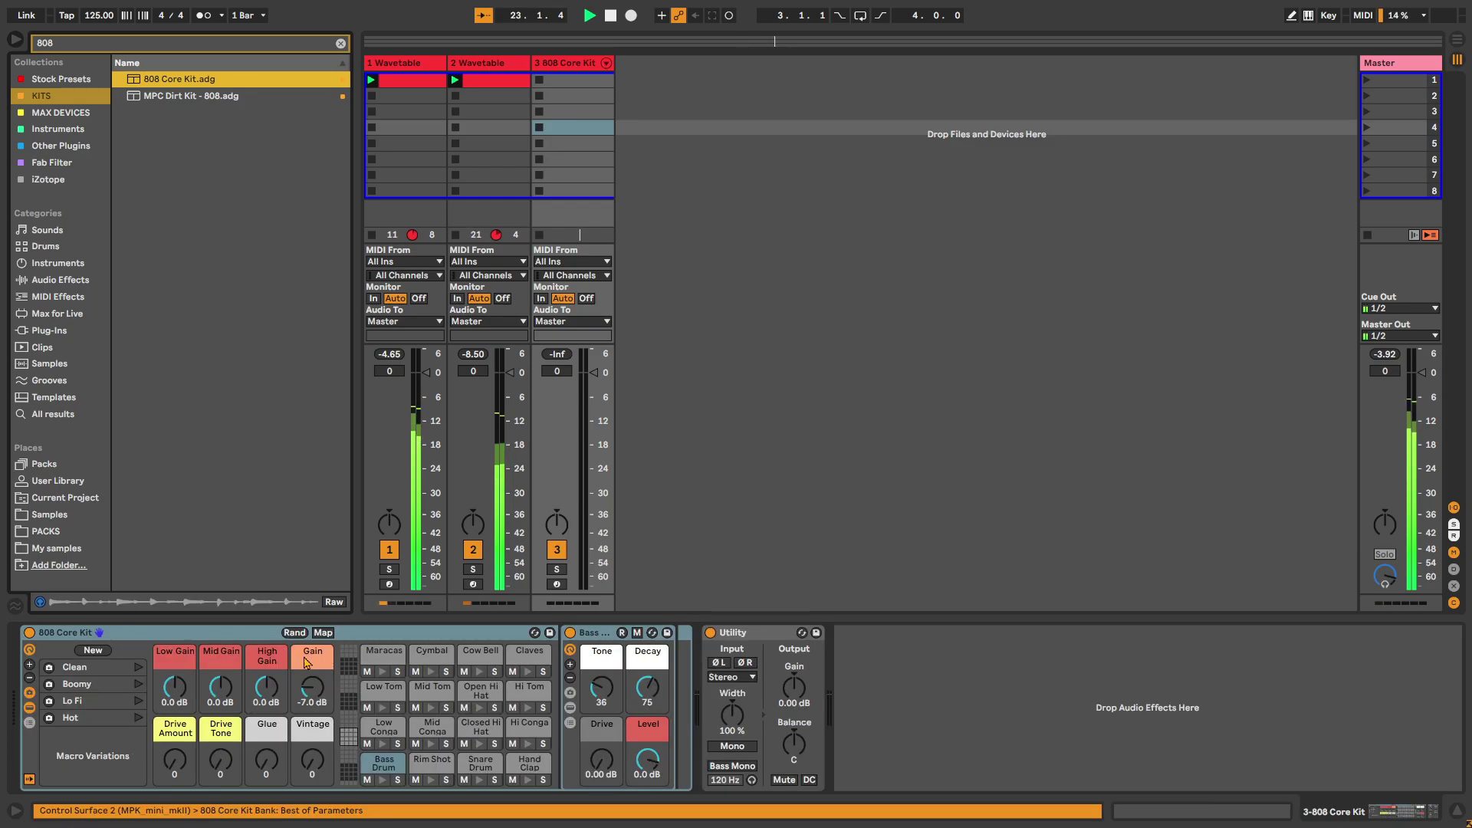
- Create a one-bar clip on the 808 Core Kit track with Bass Drum notes on all four beats, scale off, and launch it
left_click(387, 769)
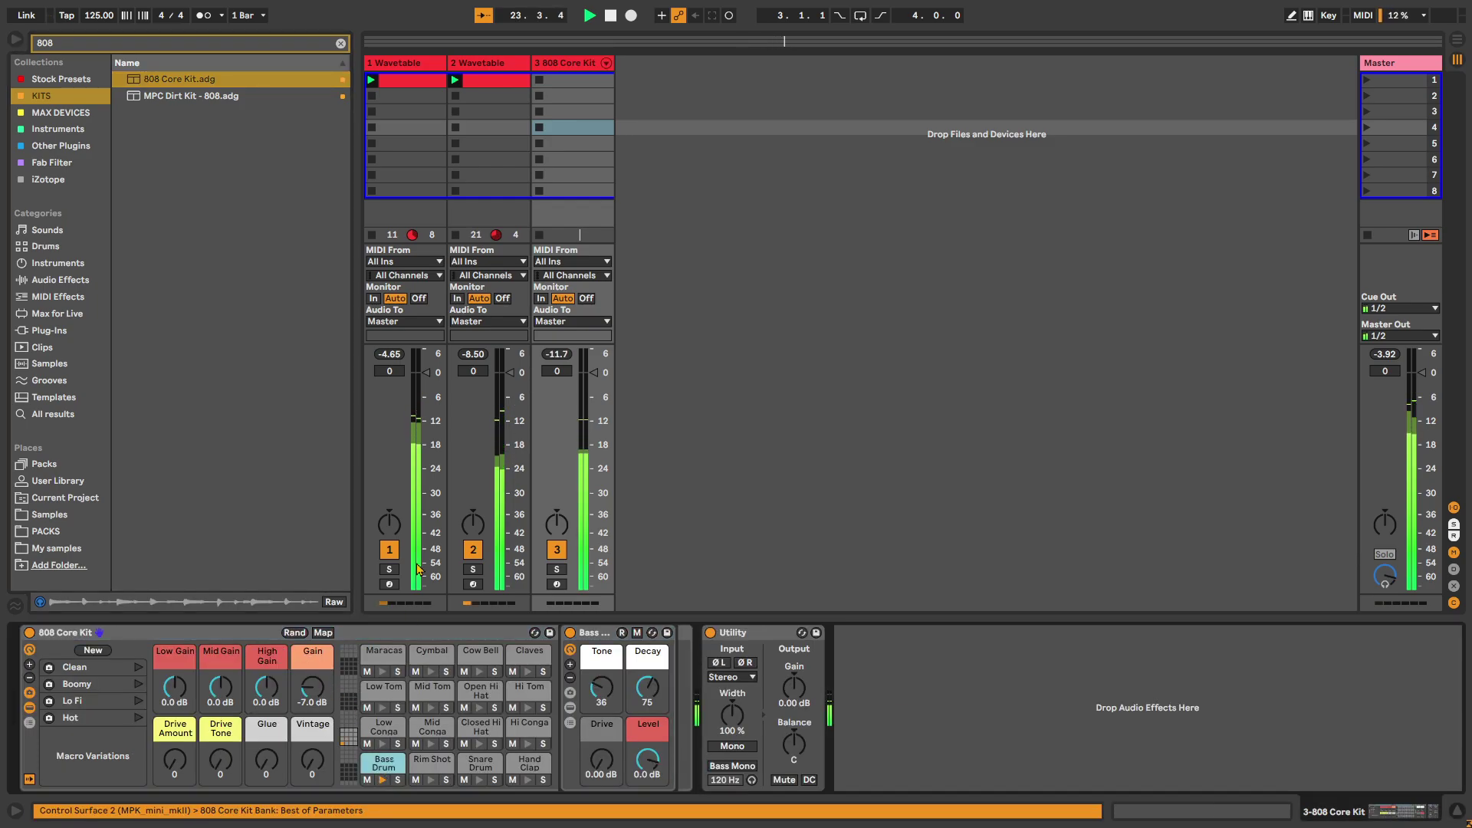
double_click(569, 79)
double_click(281, 671)
left_click(31, 481)
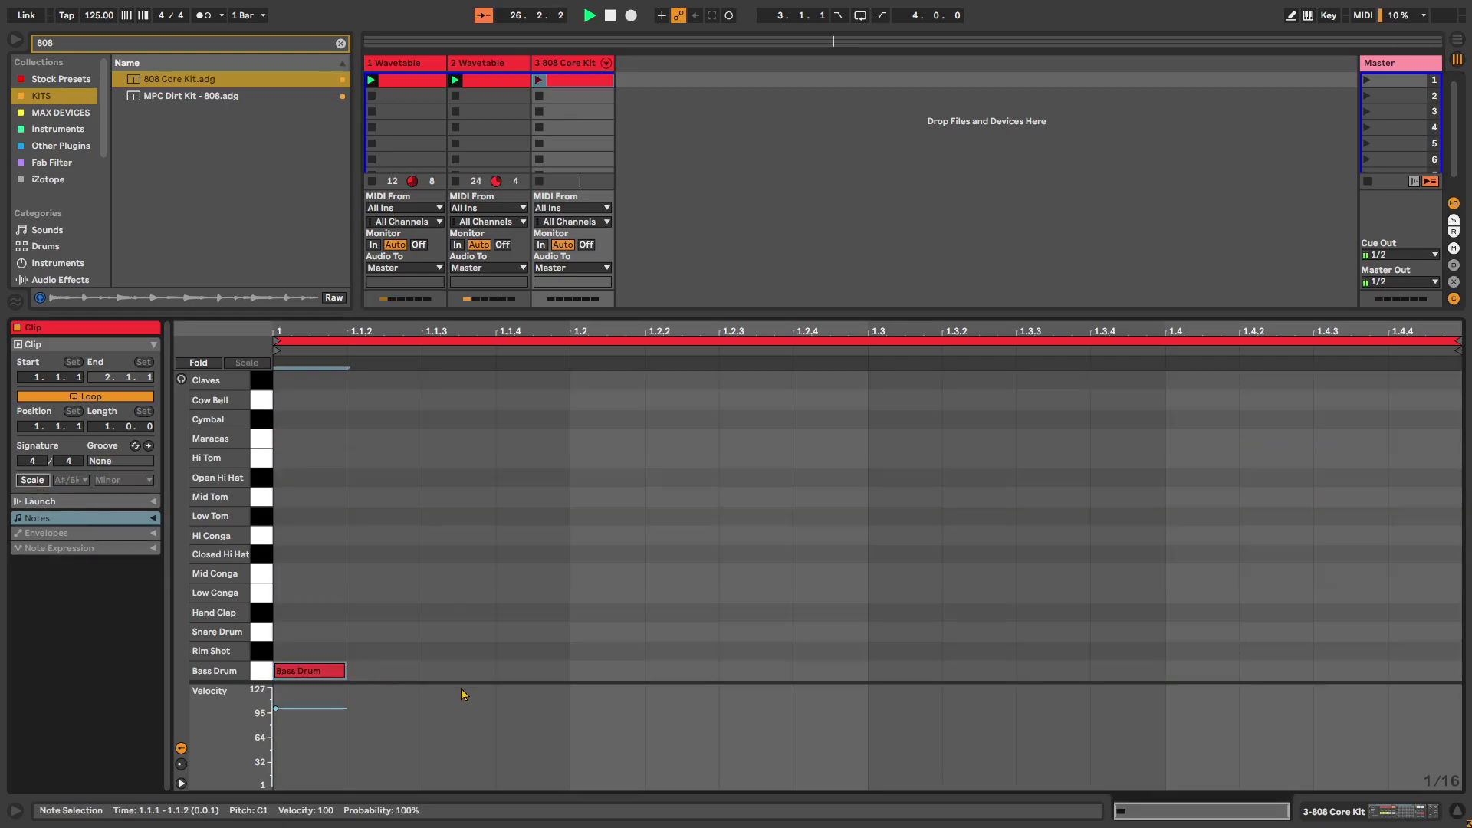
double_click(608, 671)
double_click(904, 671)
double_click(1226, 671)
left_click(539, 80)
key("shift+Tab")
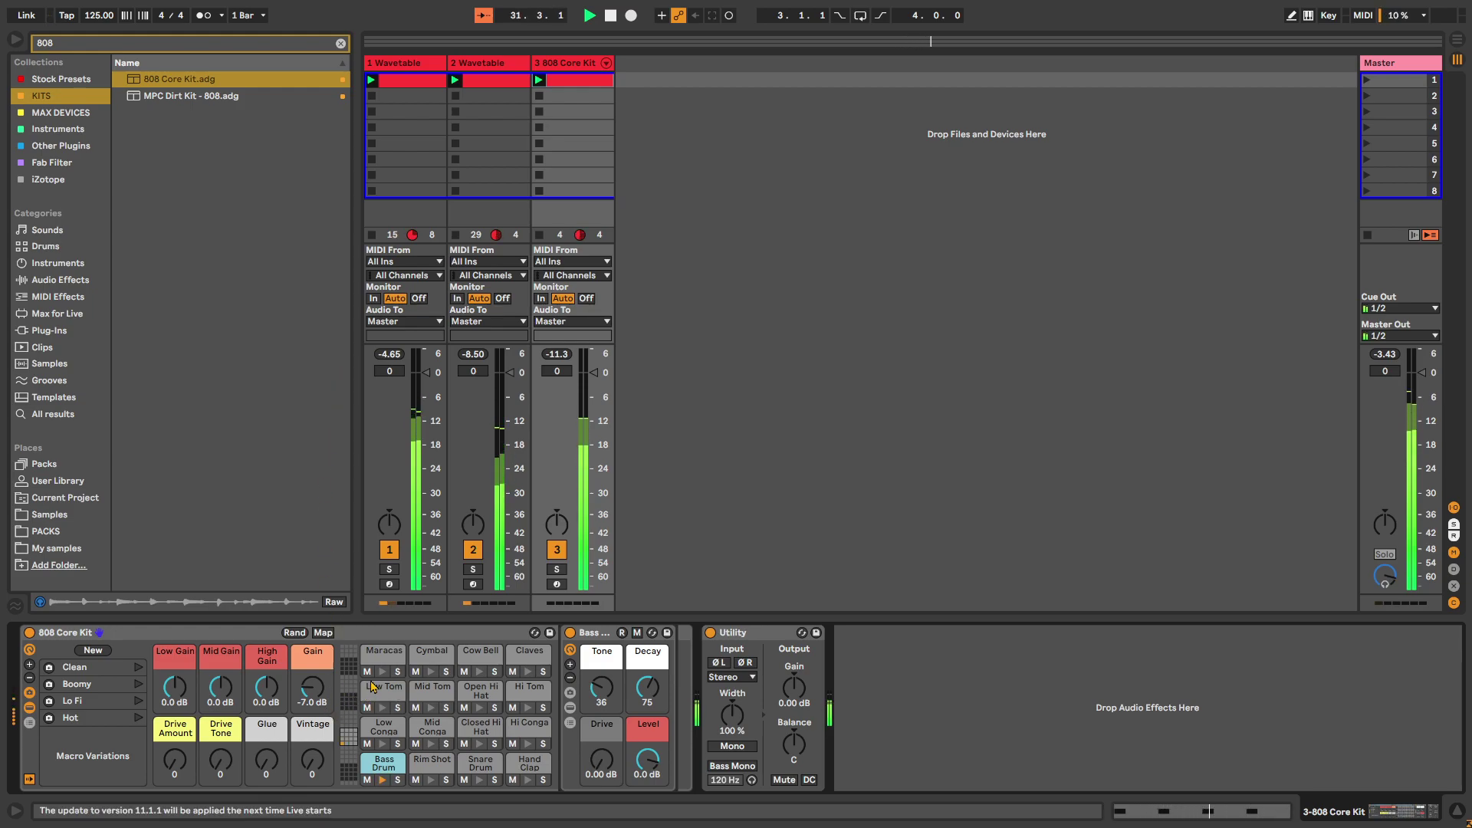
- Set the Bass Drum's decay to 40 and drive to 10 dB, and return the kit's Vintage macro to 0
left_click(383, 760)
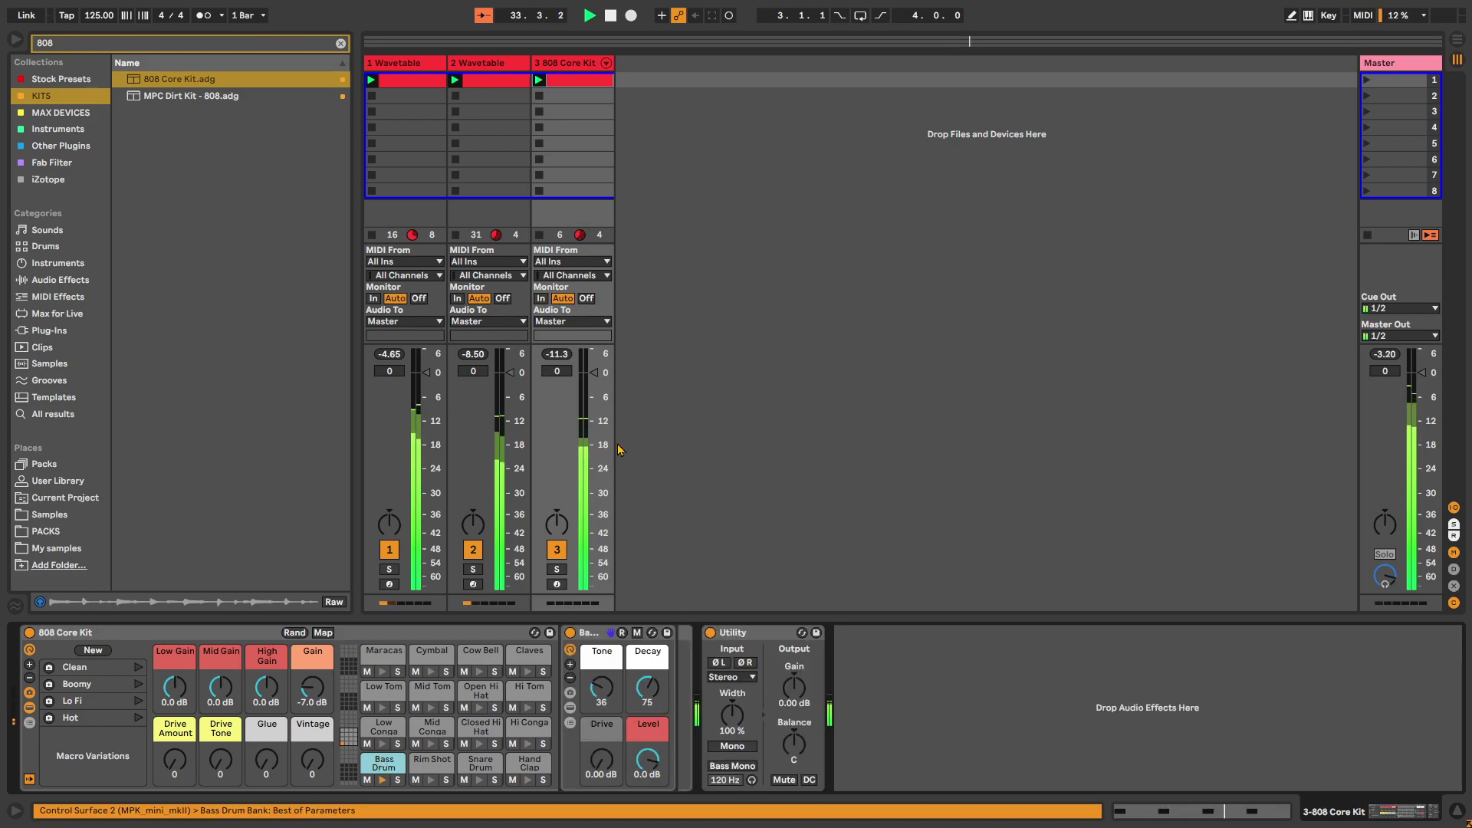
left_click_drag(614, 751, 614, 732)
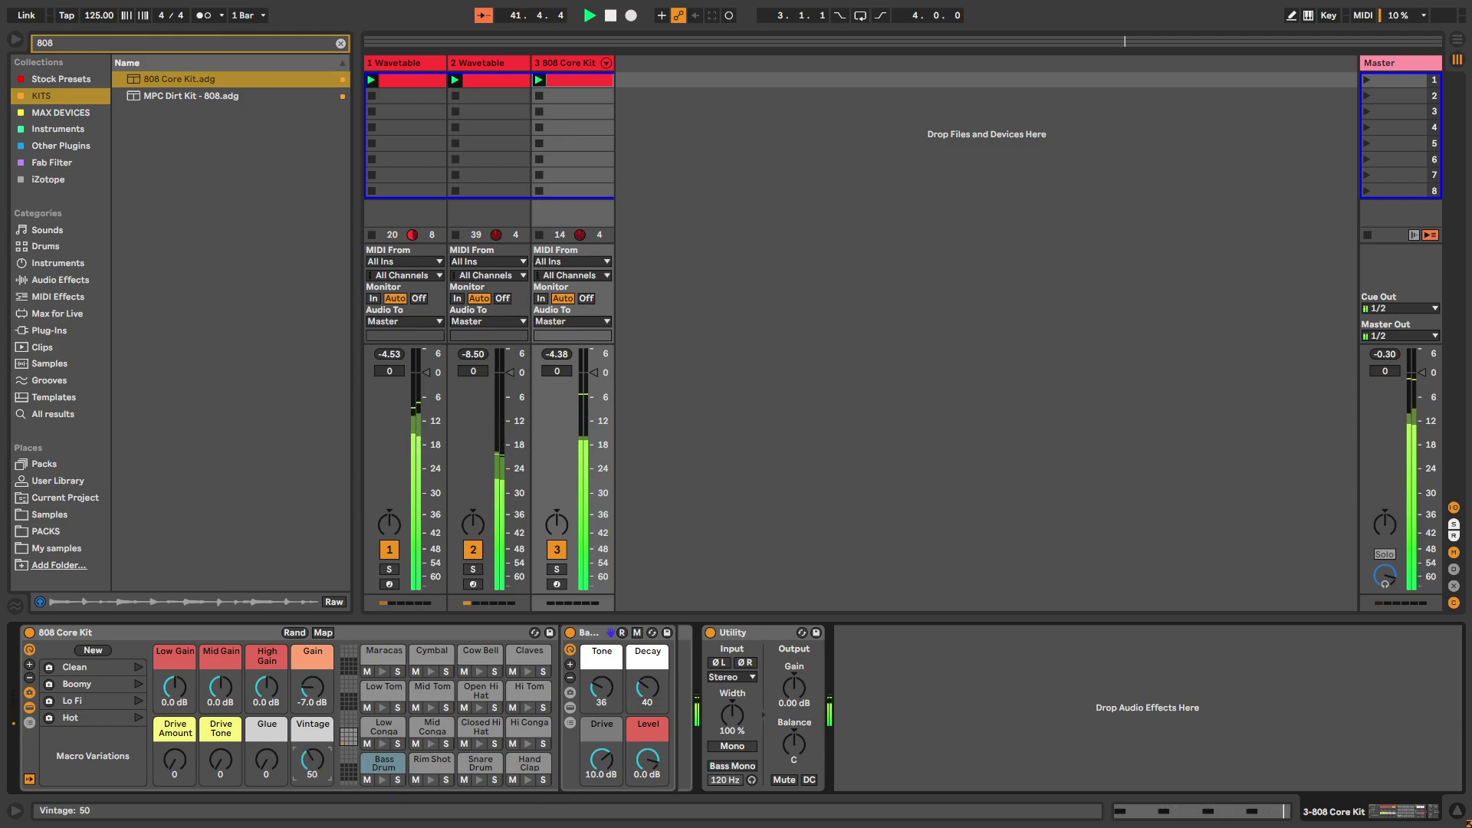
left_click_drag(311, 766, 314, 794)
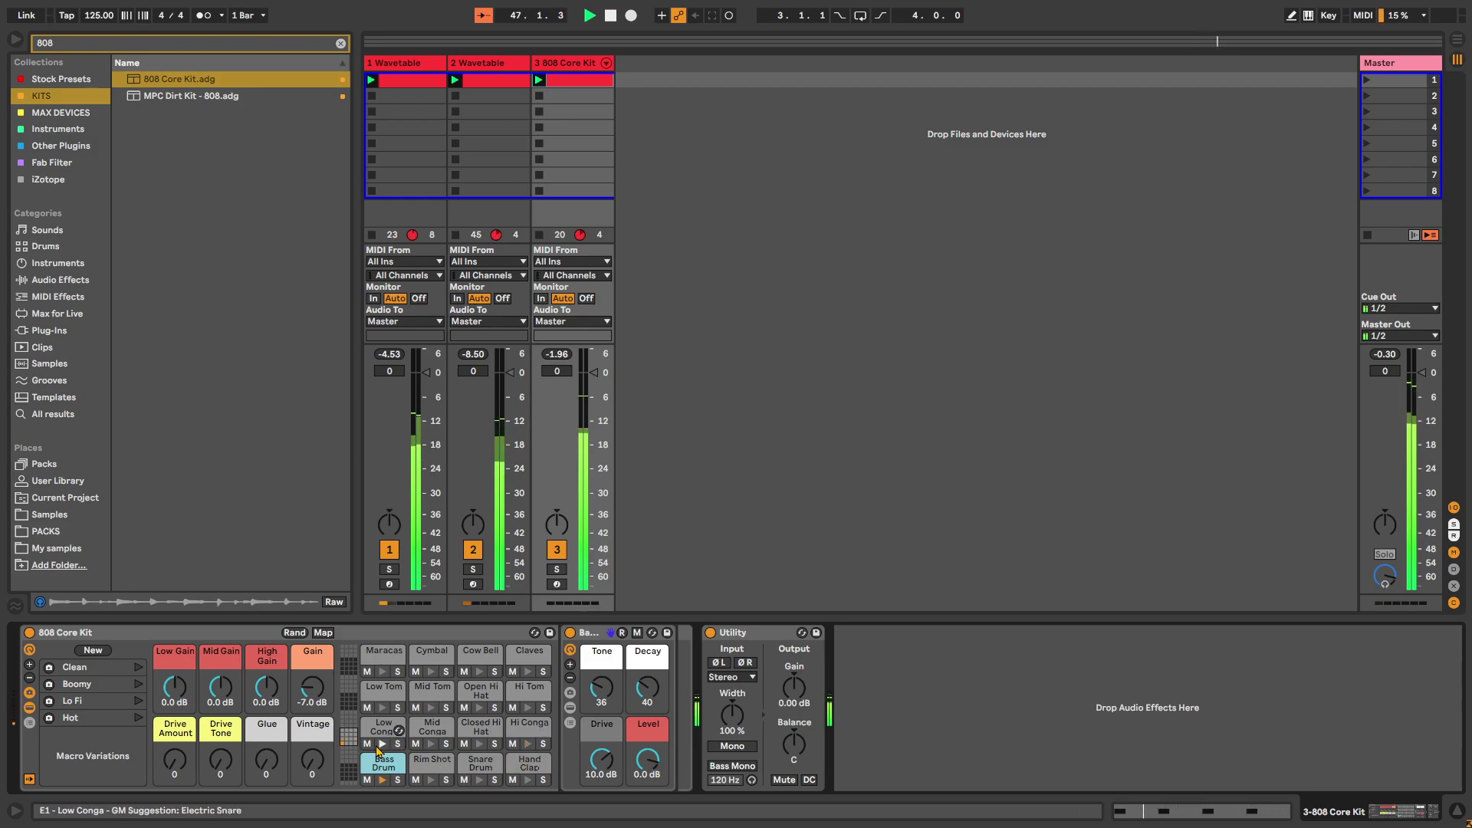
- Audition the kit's tom and conga sounds and add Mid Conga notes at 1.1.2, 1.2 and 1.4.3 of the drum clip
left_click(382, 709)
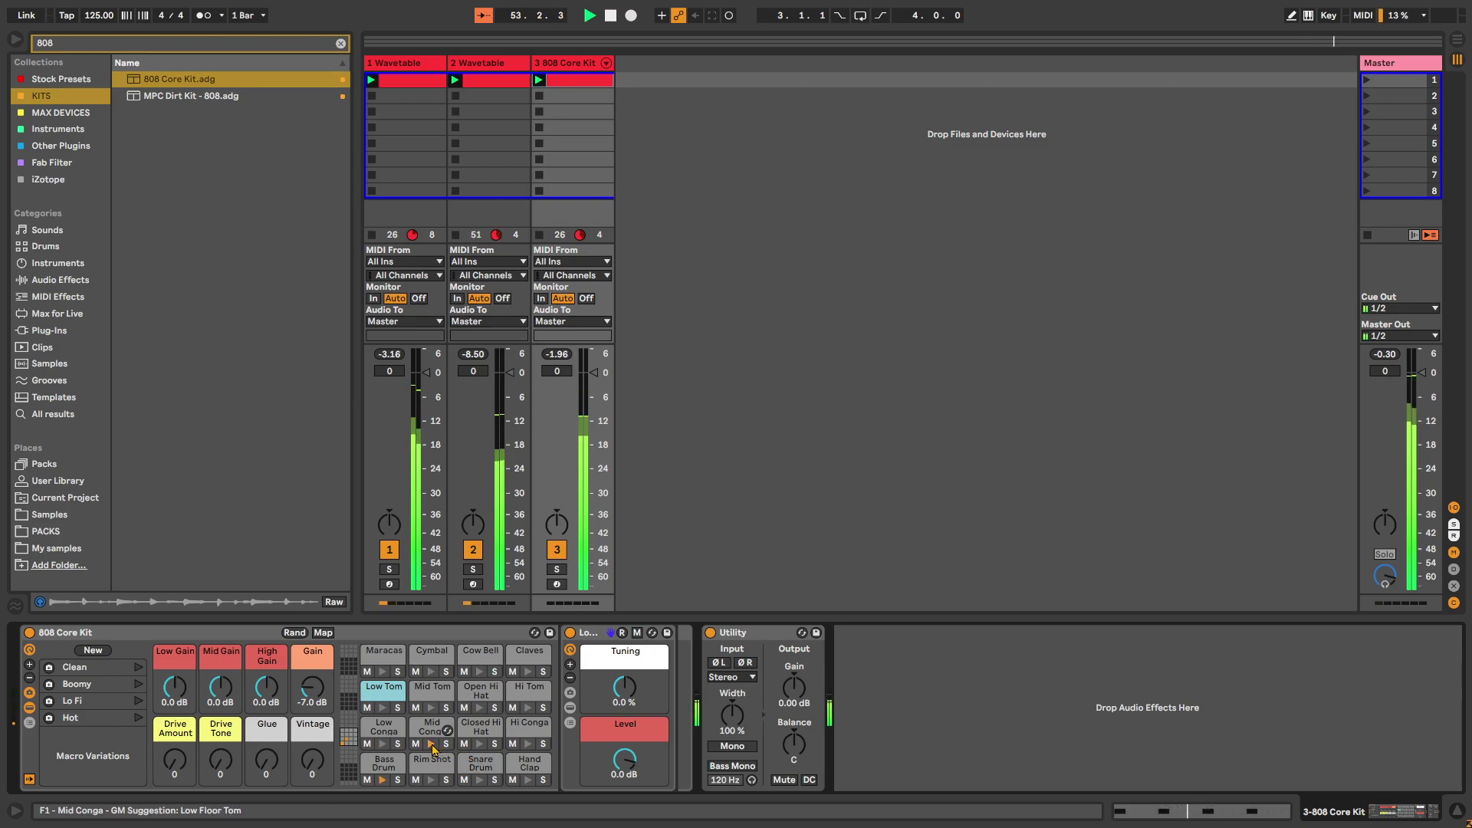
double_click(580, 79)
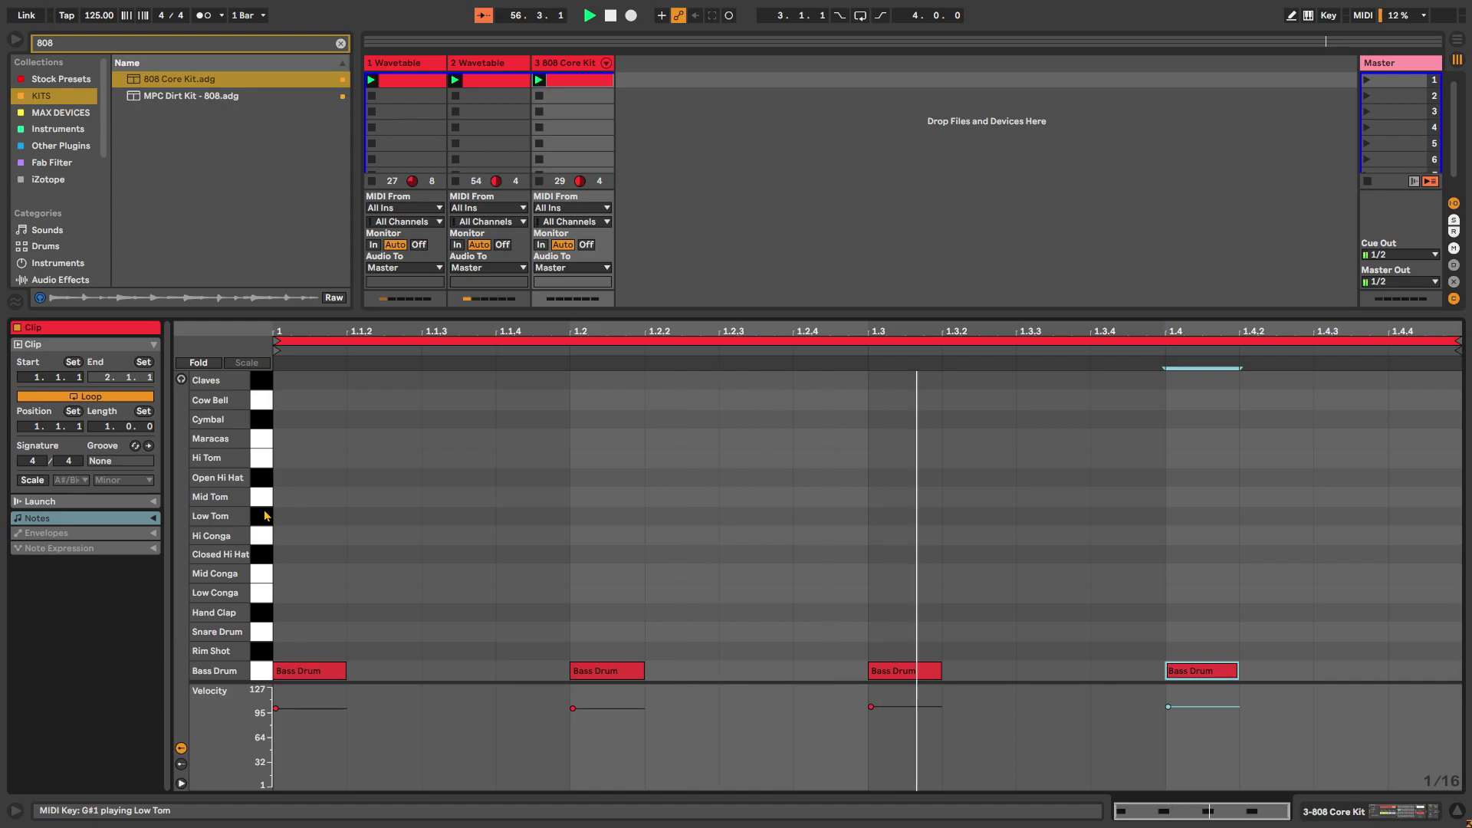
left_click(277, 546)
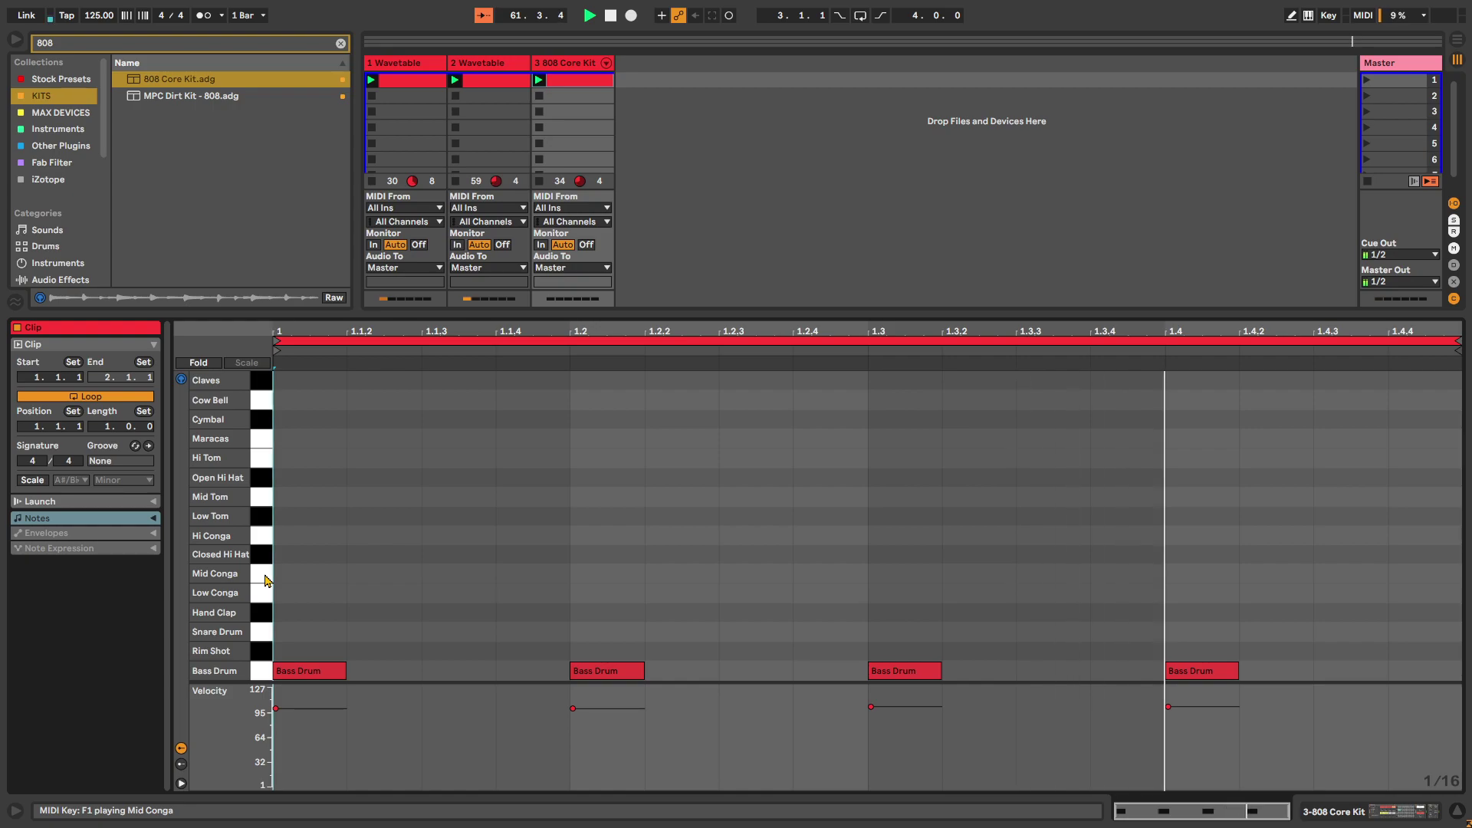
double_click(377, 575)
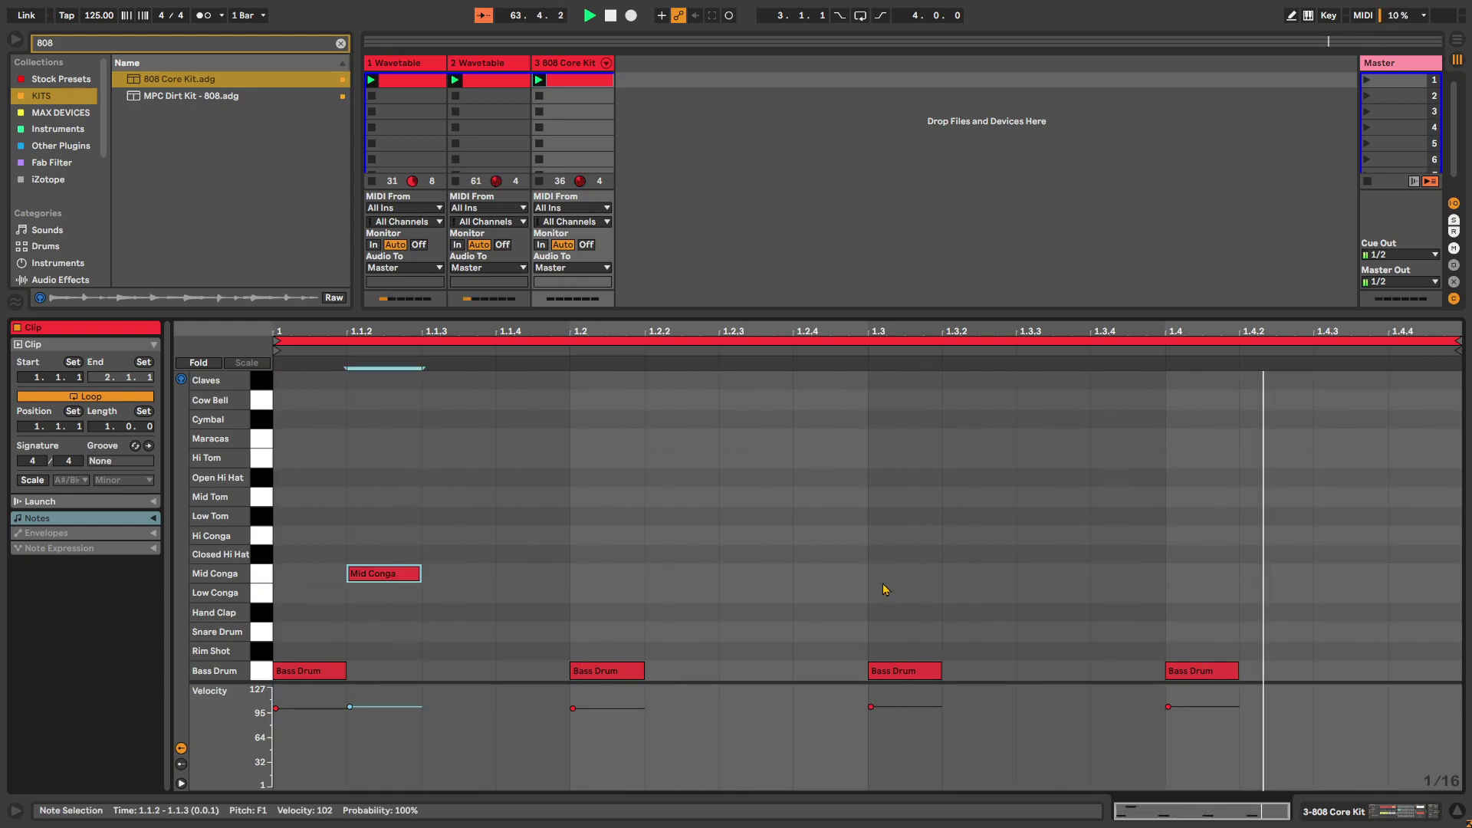
double_click(1360, 558)
left_click_drag(1361, 566, 1362, 585)
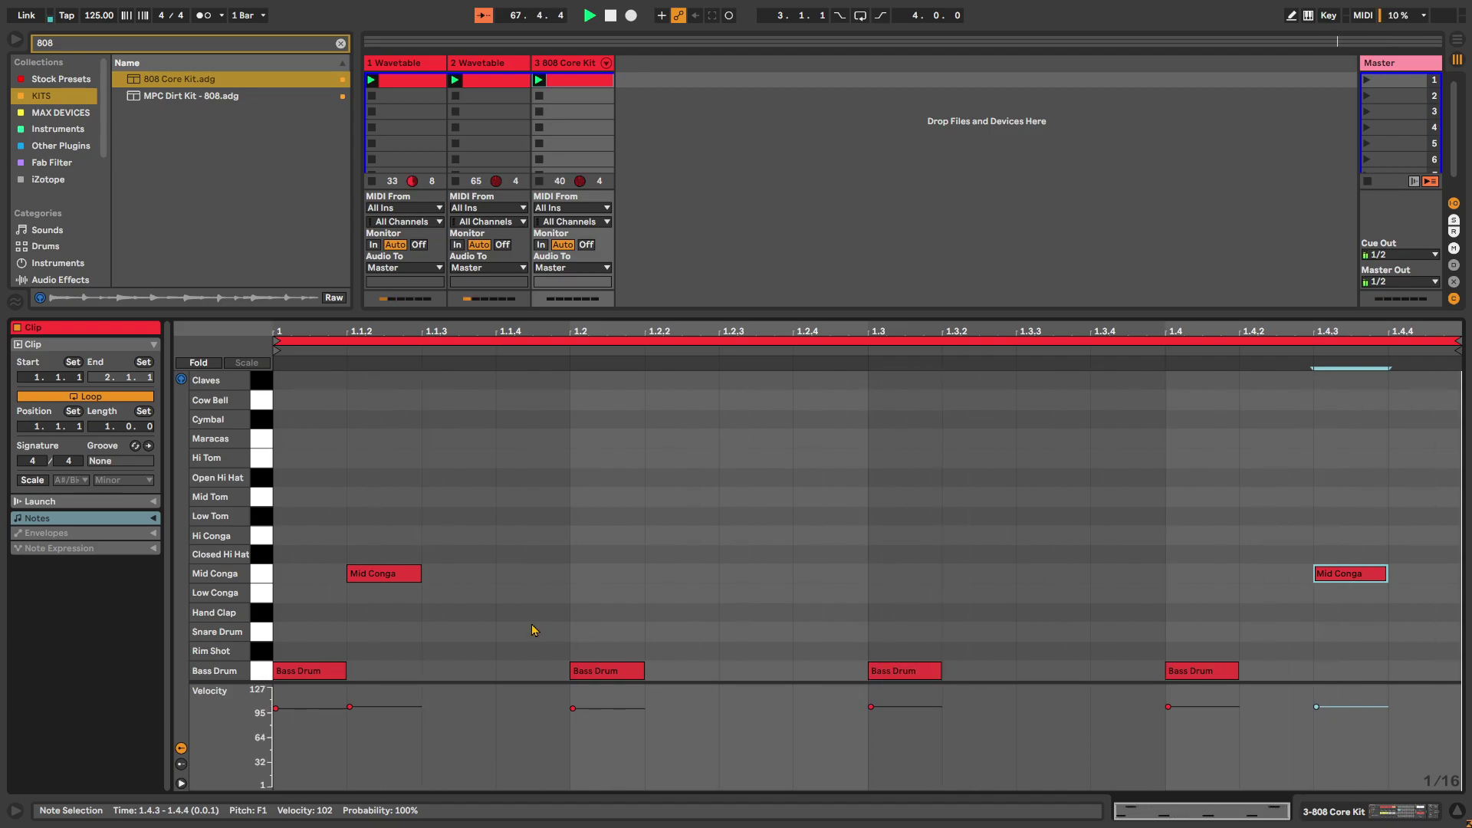
double_click(586, 575)
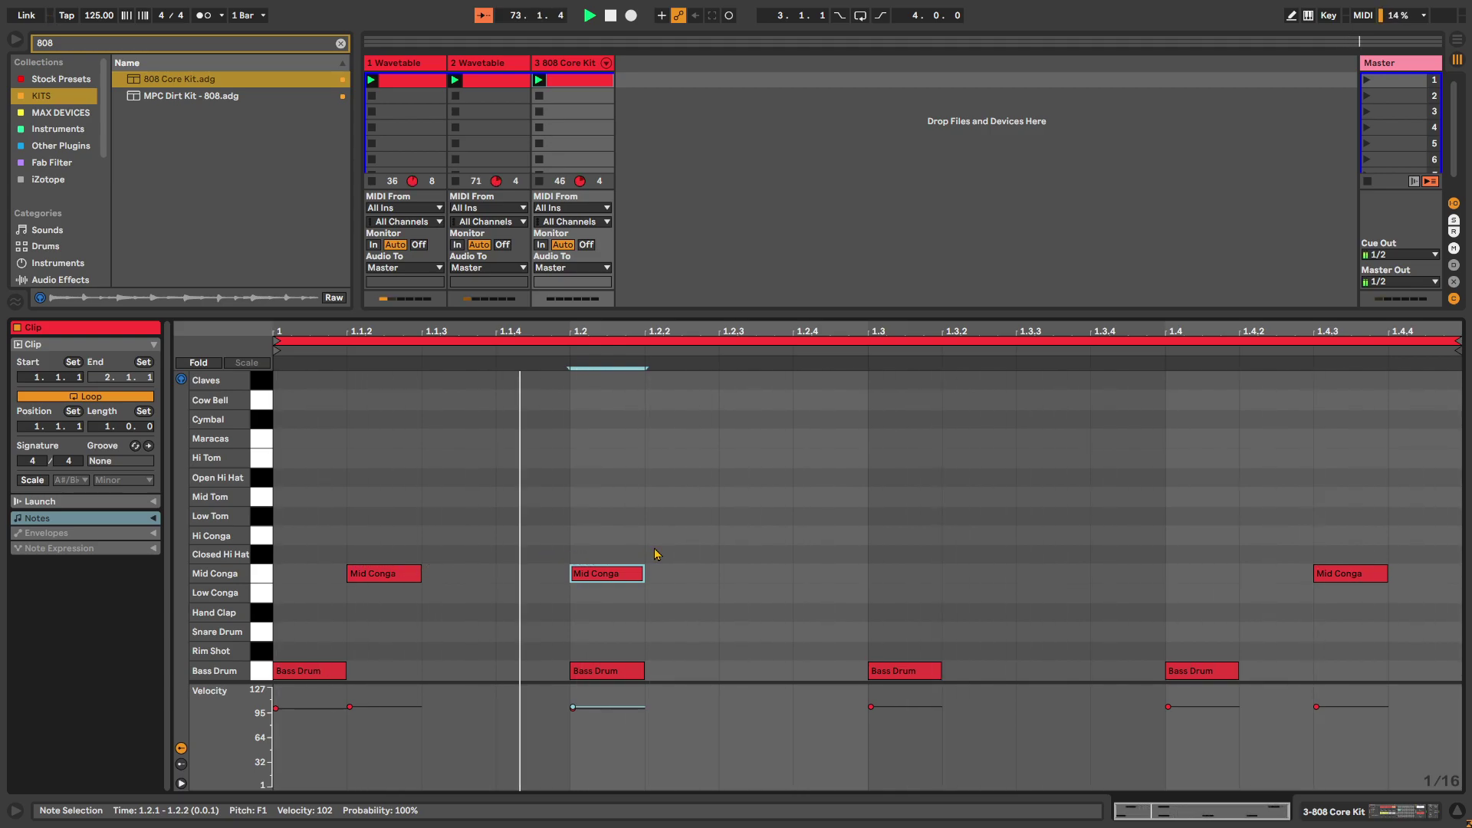
- Add Closed Hi Hat notes on the offbeats at 1.1.3, 1.2.3 and 1.3.3 of the drum clip
double_click(1065, 557)
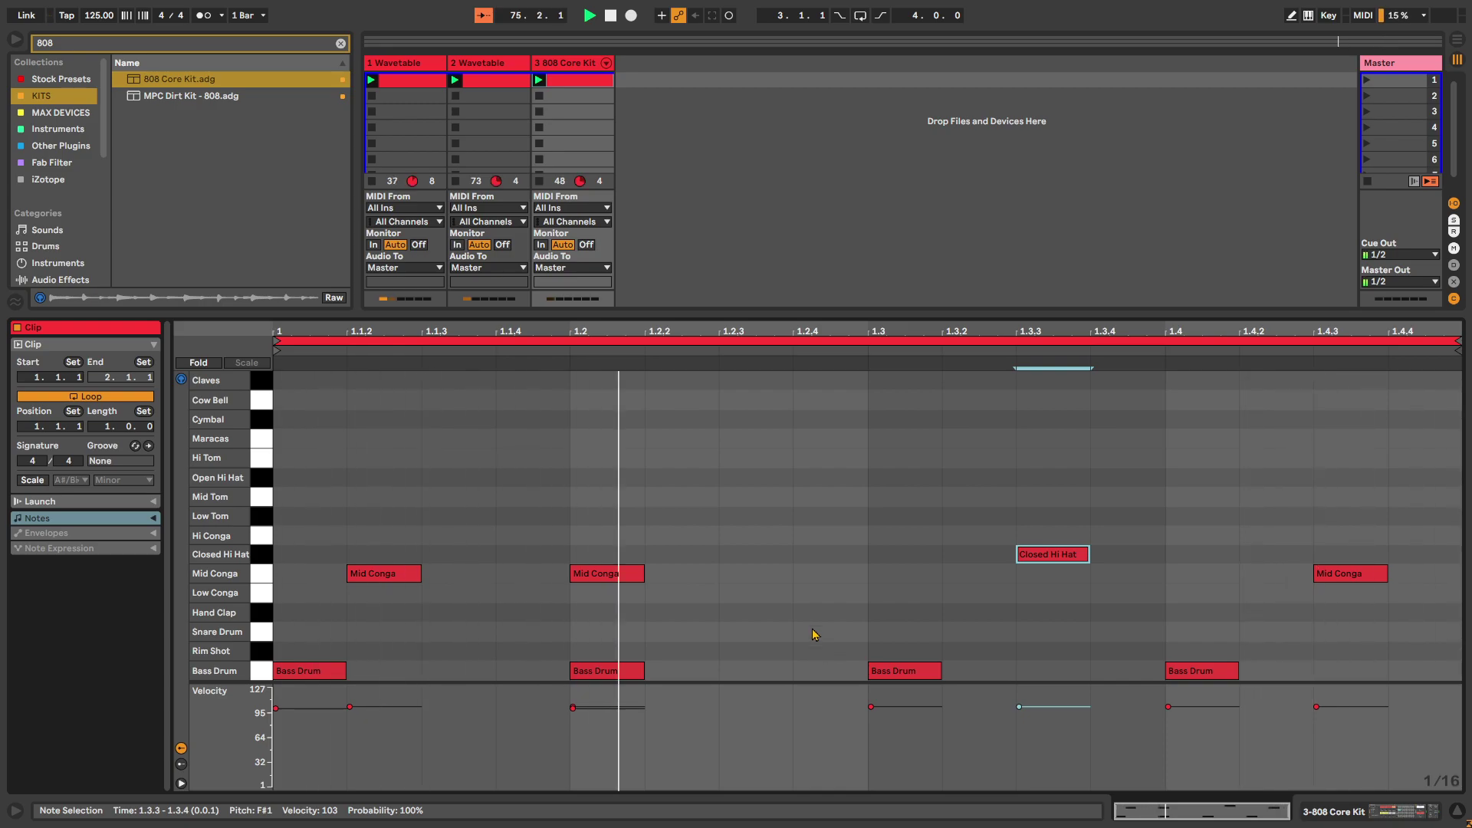
left_click(478, 562)
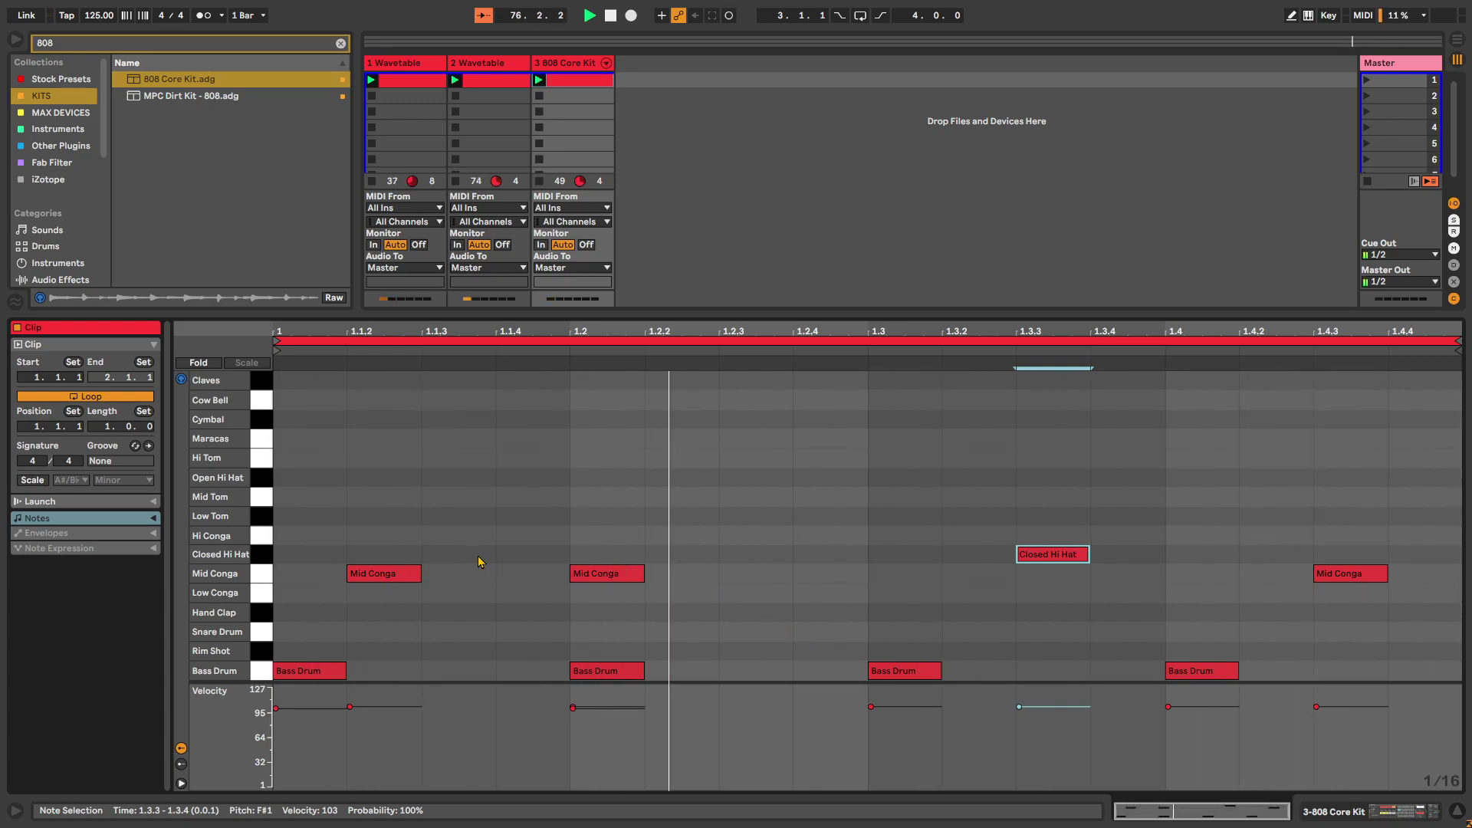
double_click(479, 561)
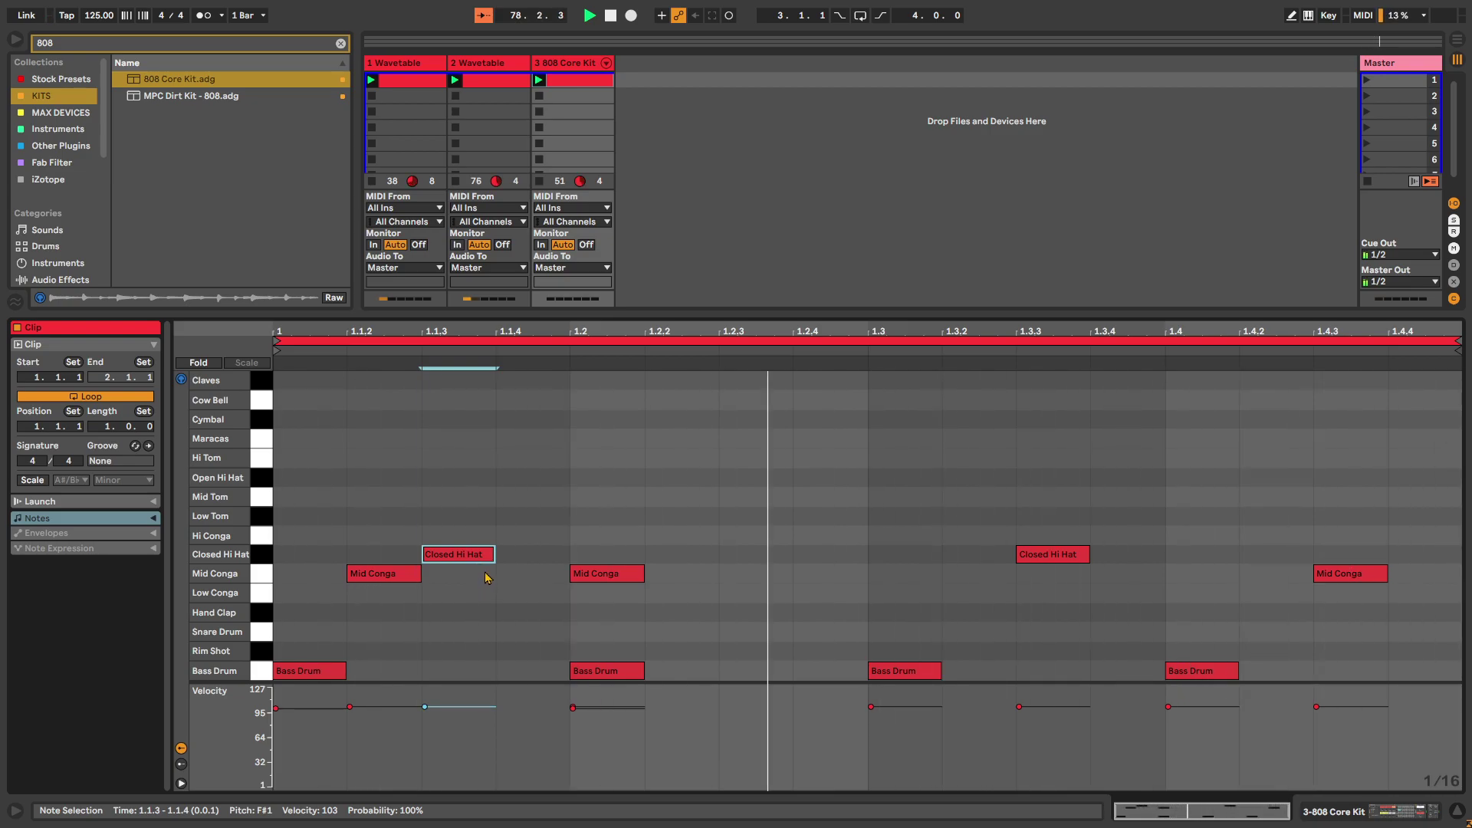
double_click(752, 554)
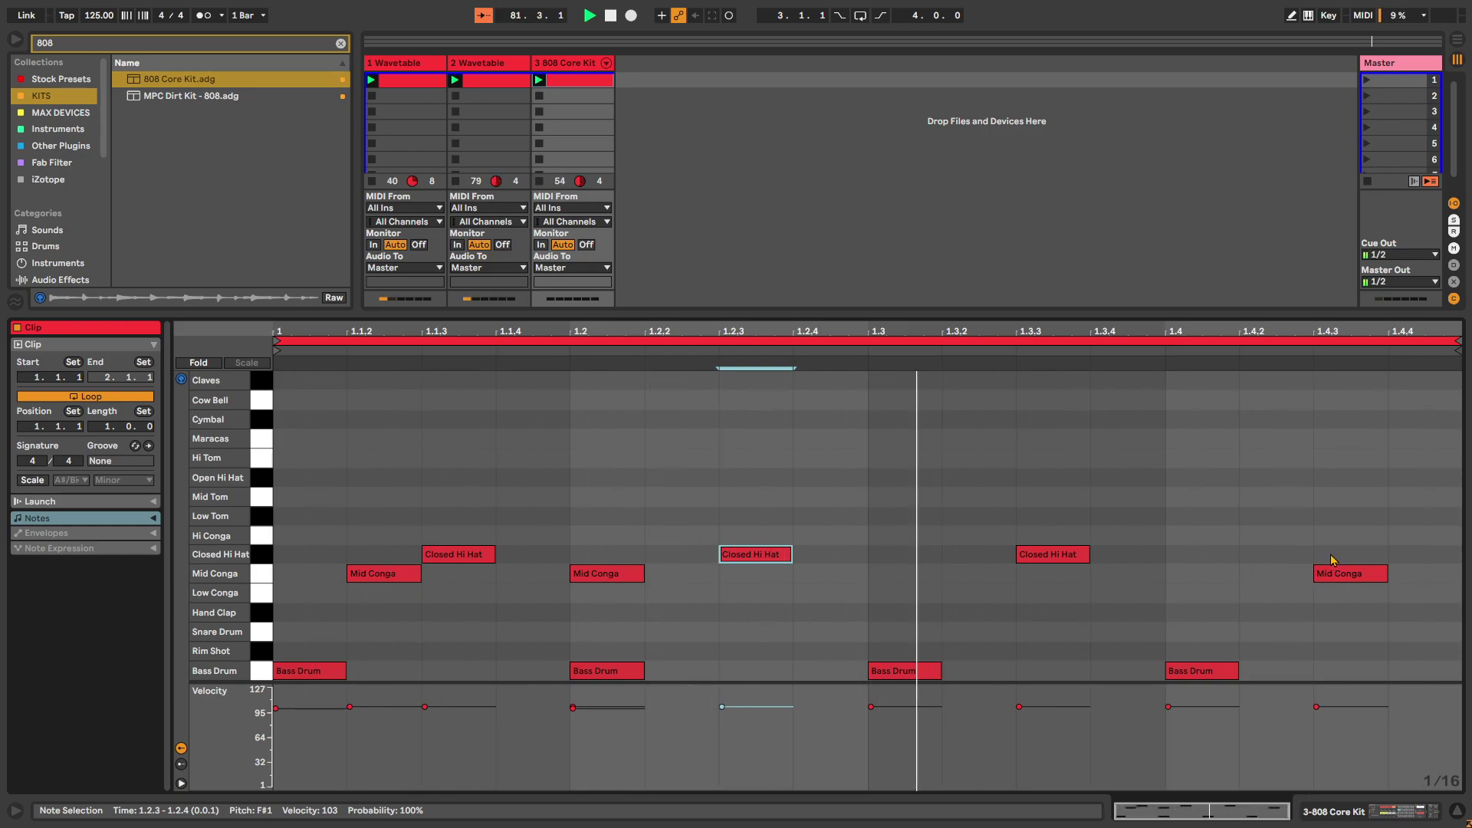
left_click(1423, 554)
double_click(1424, 554)
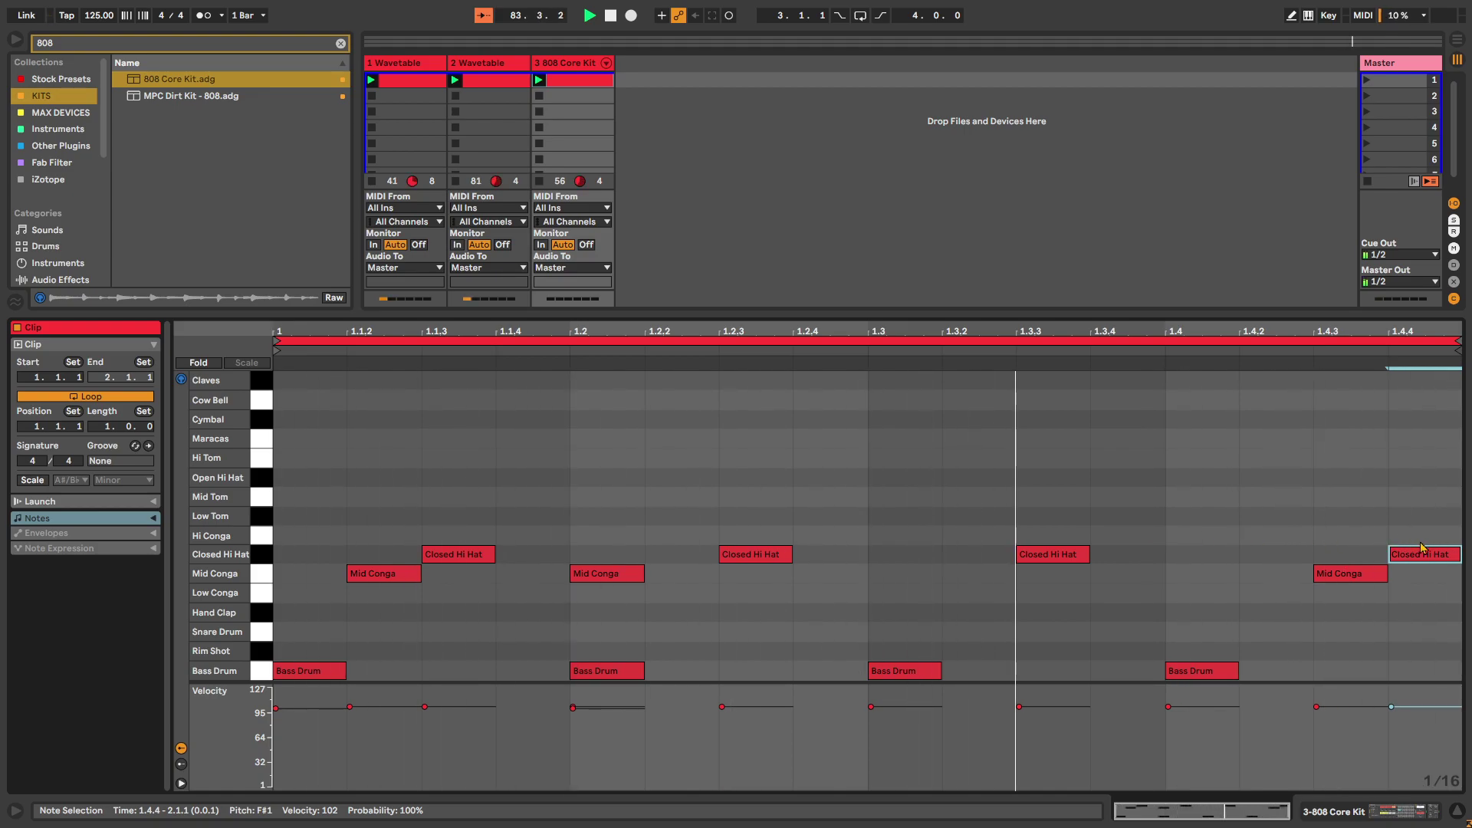
left_click_drag(1440, 555, 1290, 560)
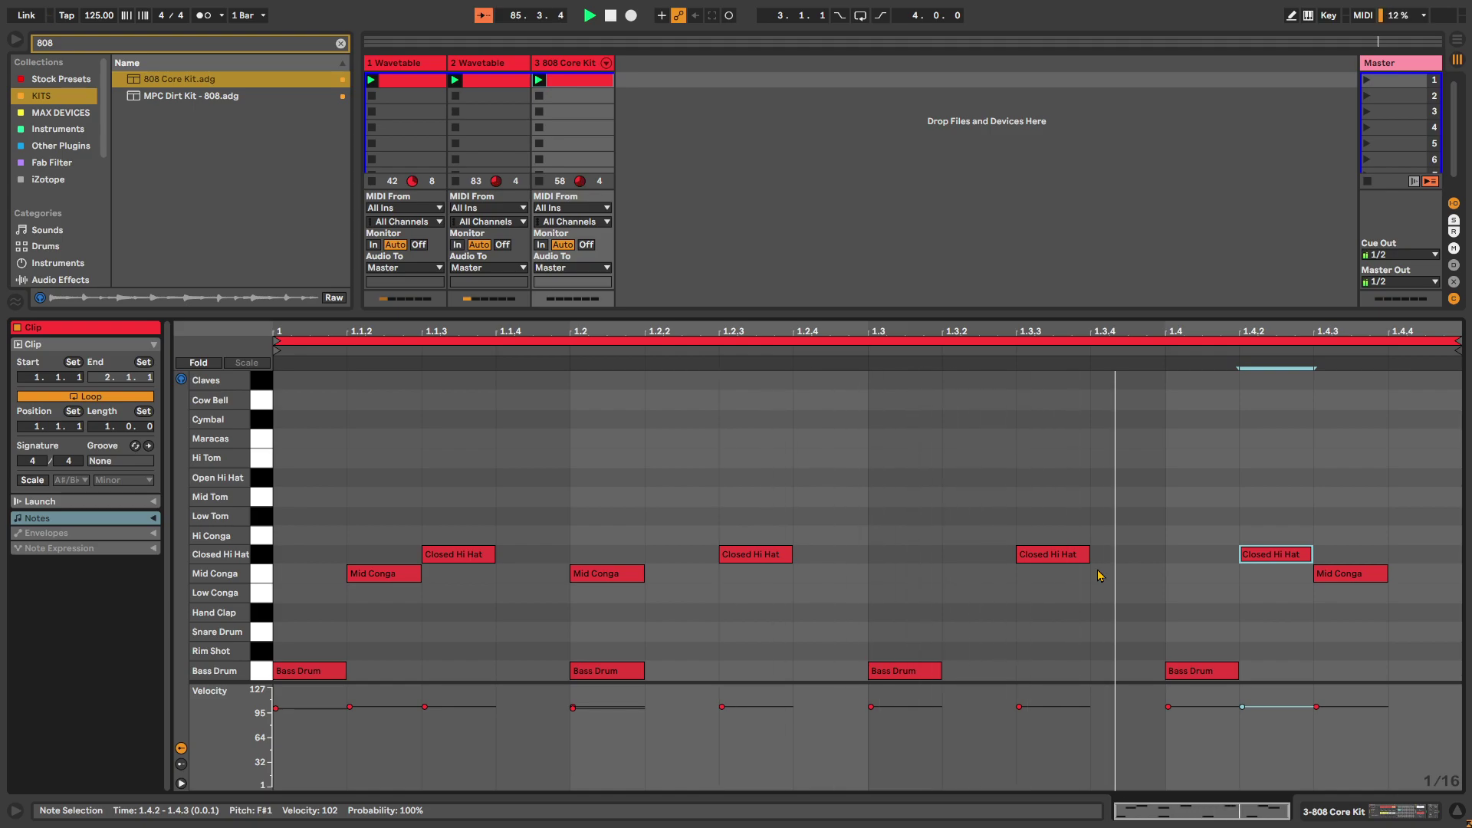
left_click_drag(1295, 554, 1229, 557)
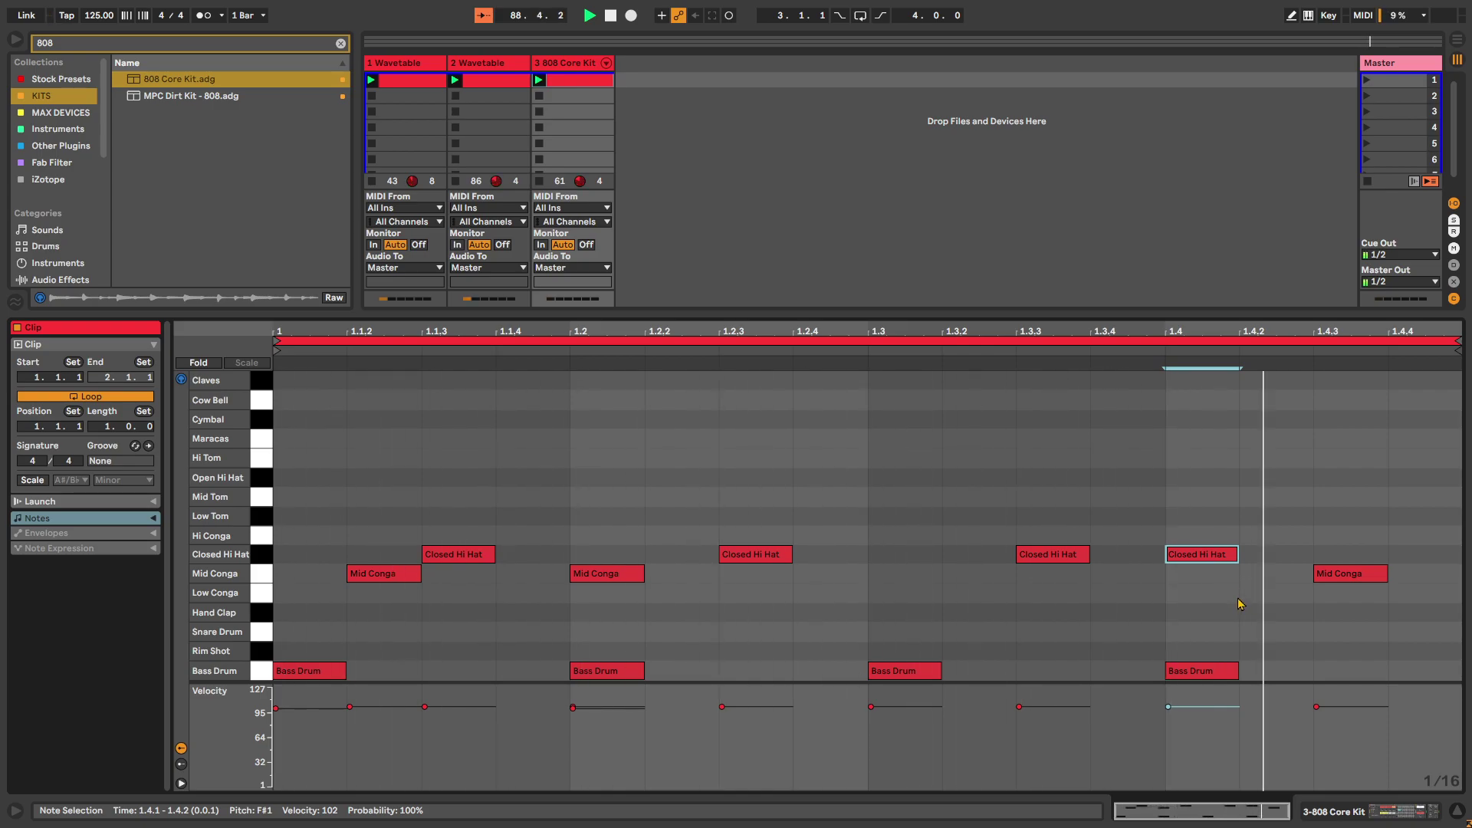
double_click(1215, 553)
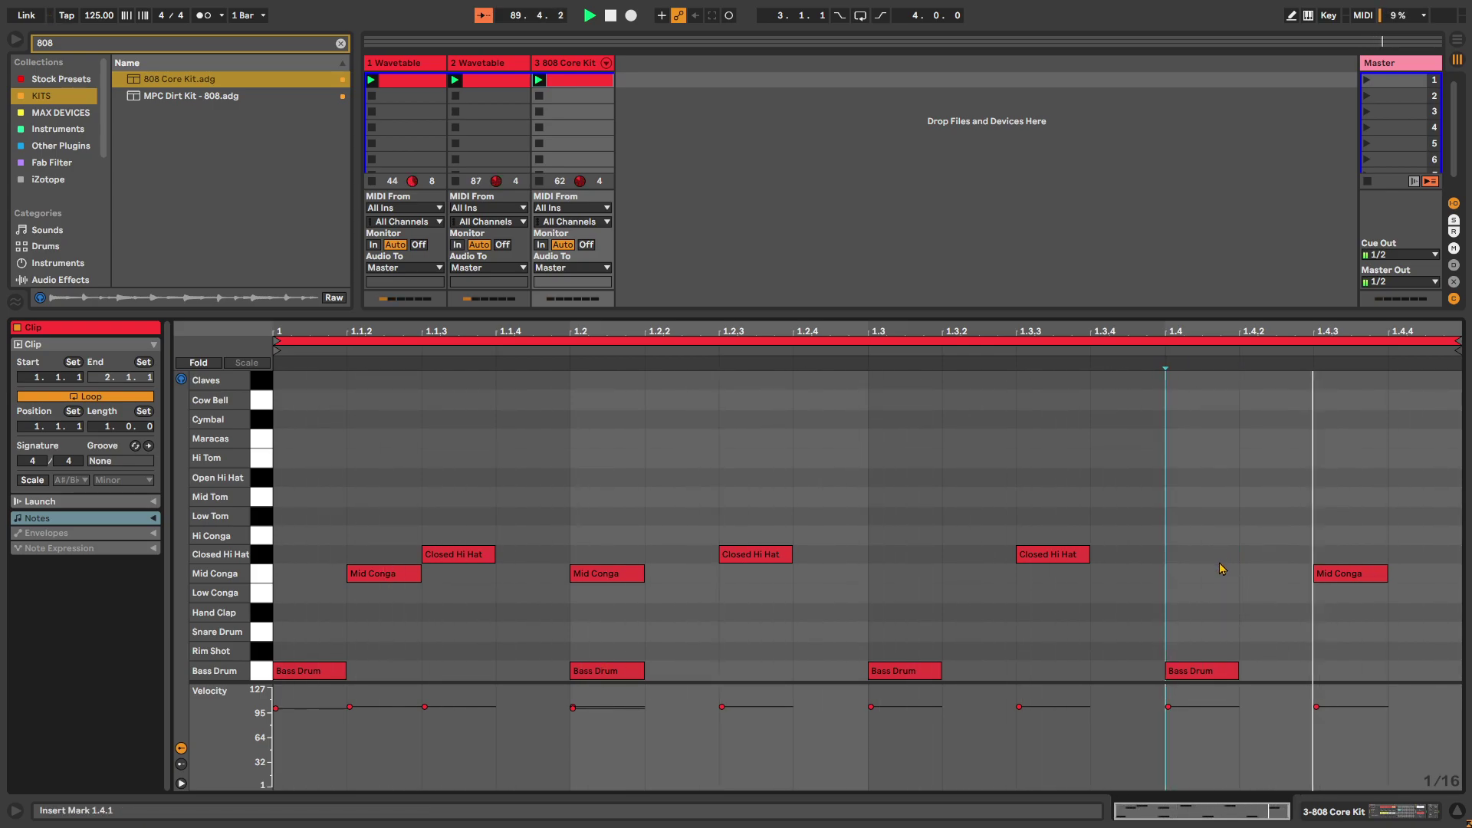
- Add a Closed Hi Hat note at 1.4.3 and return to the kit's device view
double_click(1339, 560)
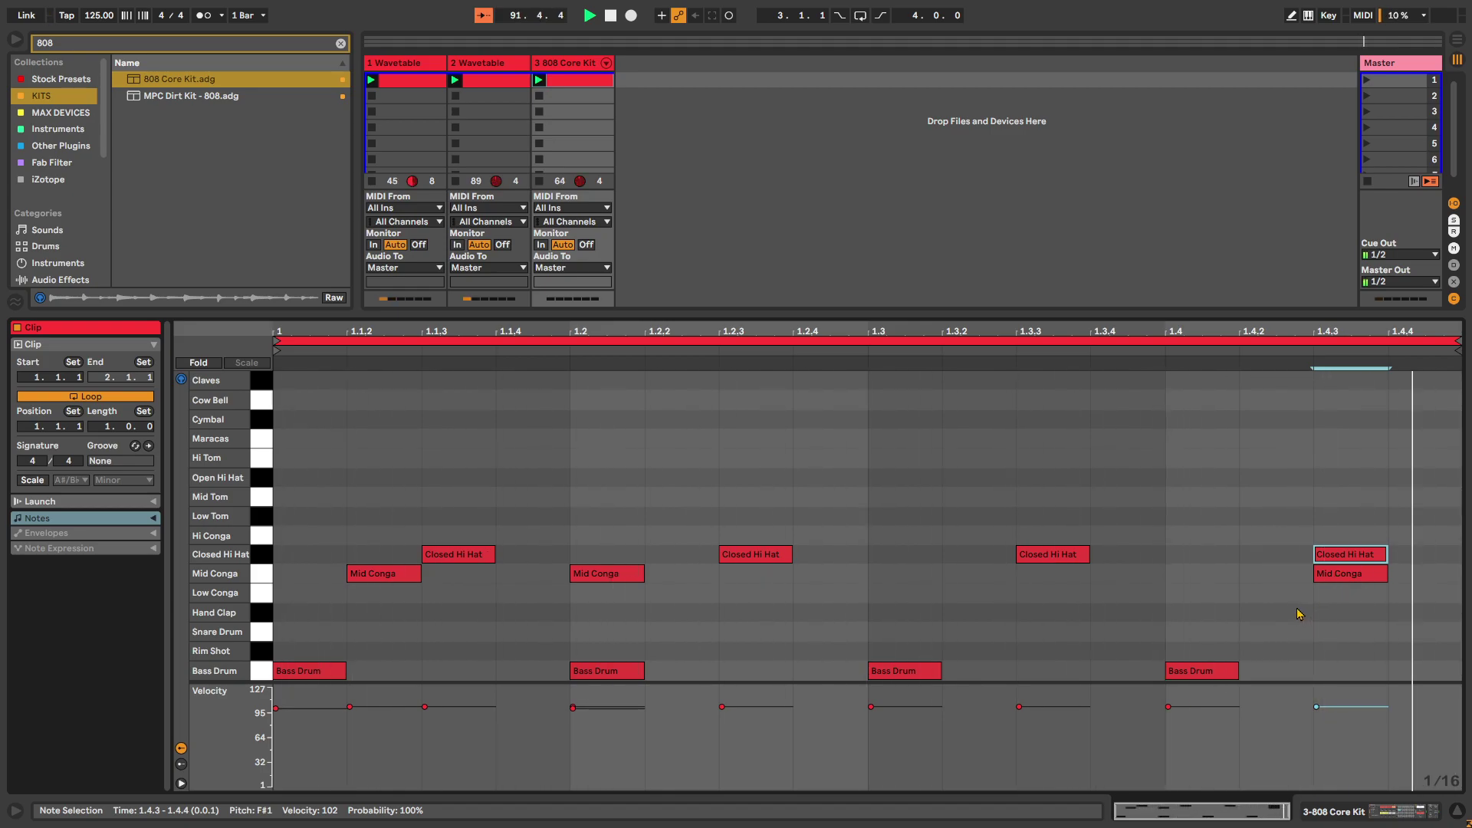
key("shift+Tab")
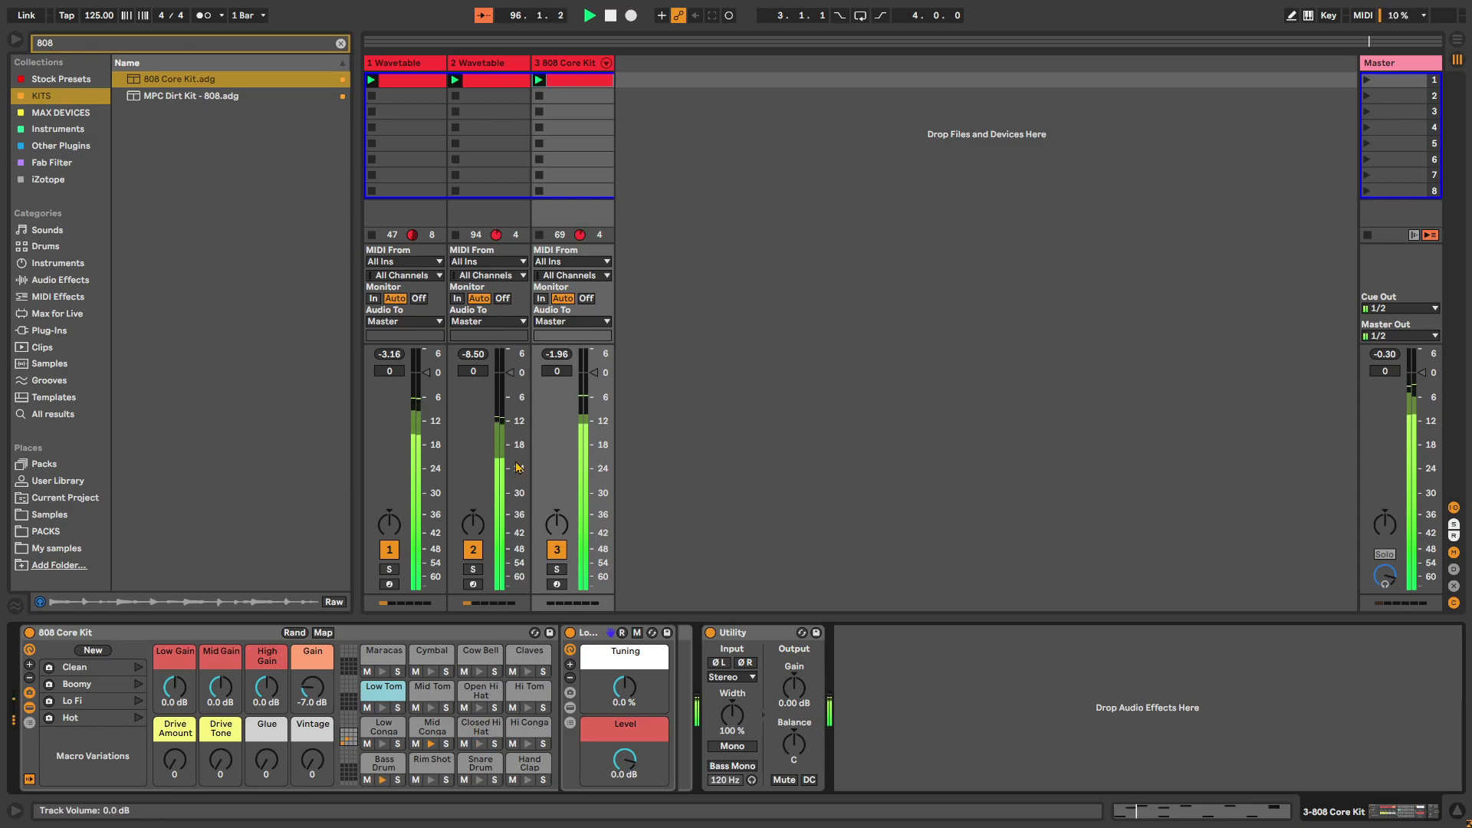
- Set the Closed Hi Hat velocities to 44 at 1.1.3, 76 at 1.2.3, 50 at 1.3.3 and 81 at 1.4.3, and restart playback
left_click(569, 79)
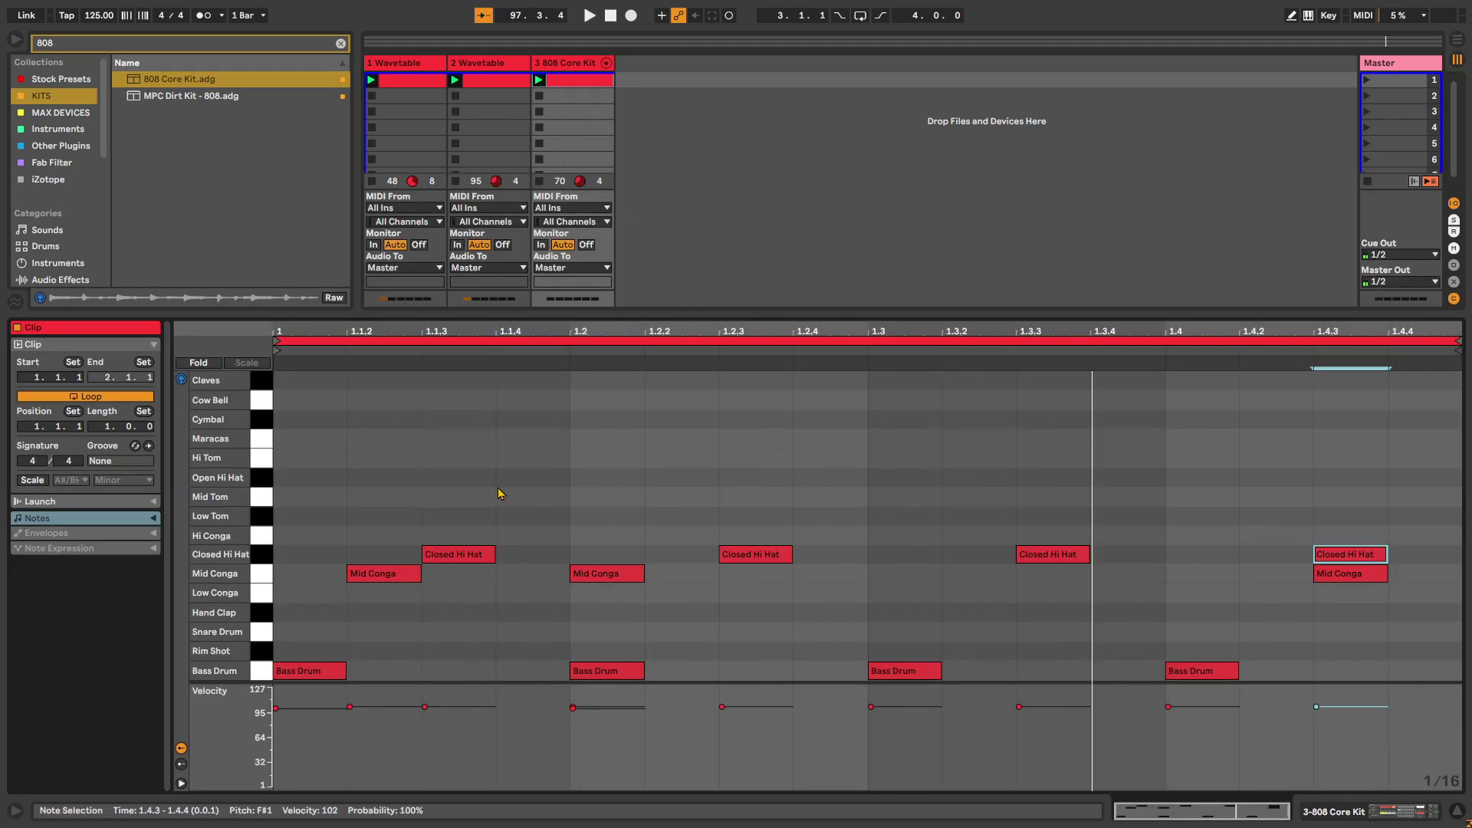
left_click(755, 555)
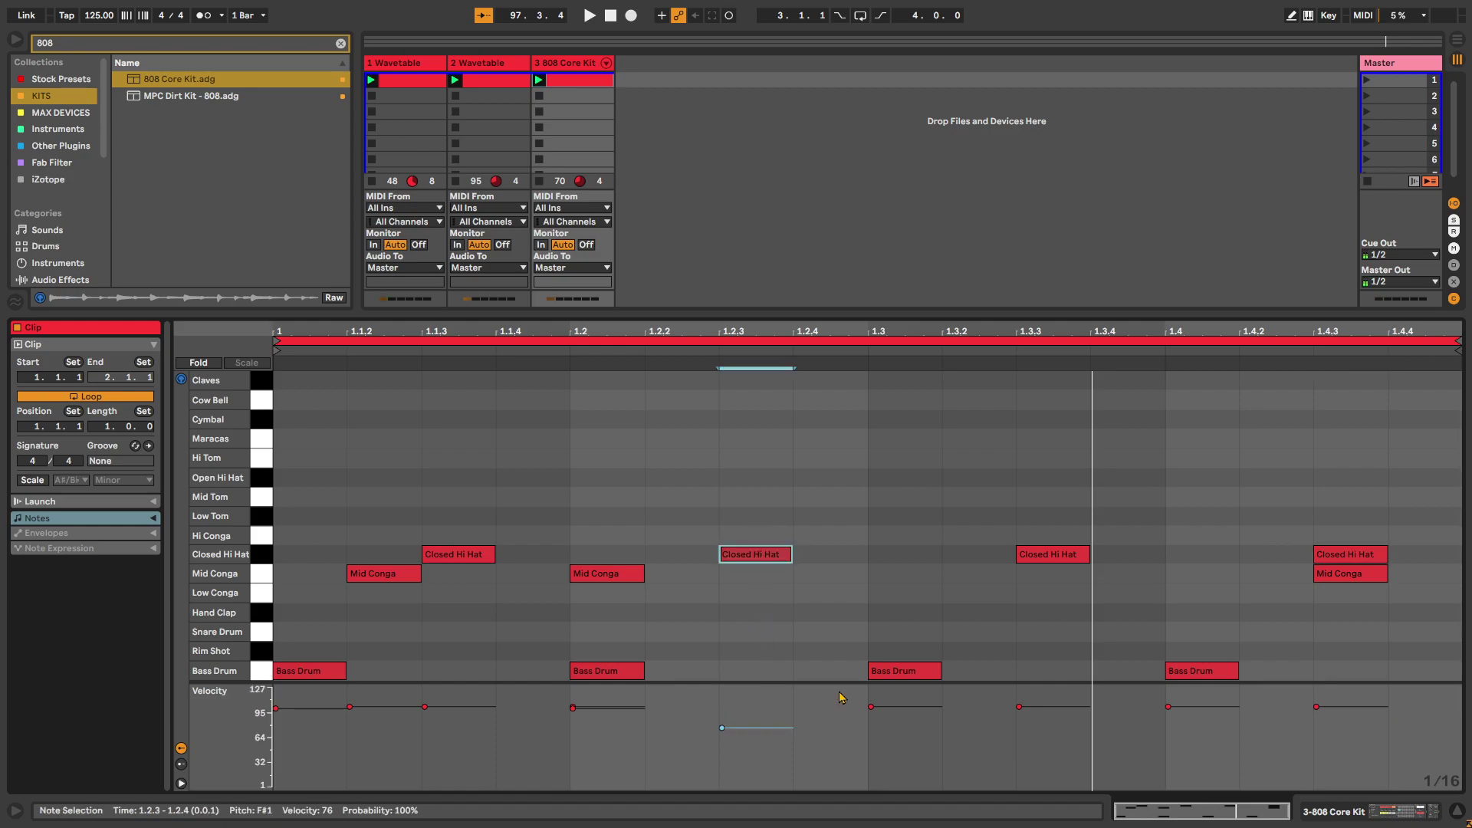
left_click(1354, 562)
left_click_drag(1354, 562, 1353, 578)
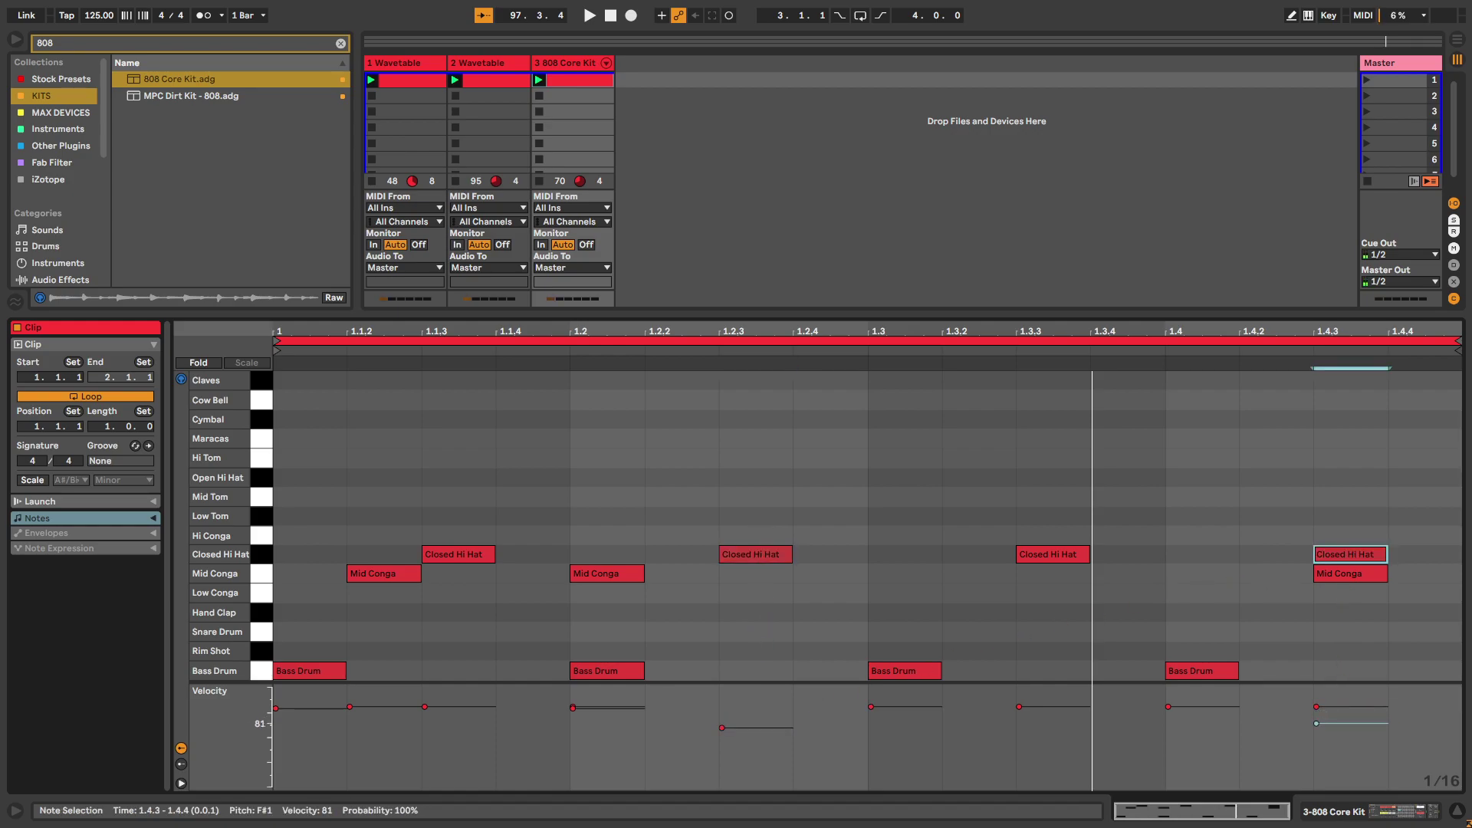
key("super+Left")
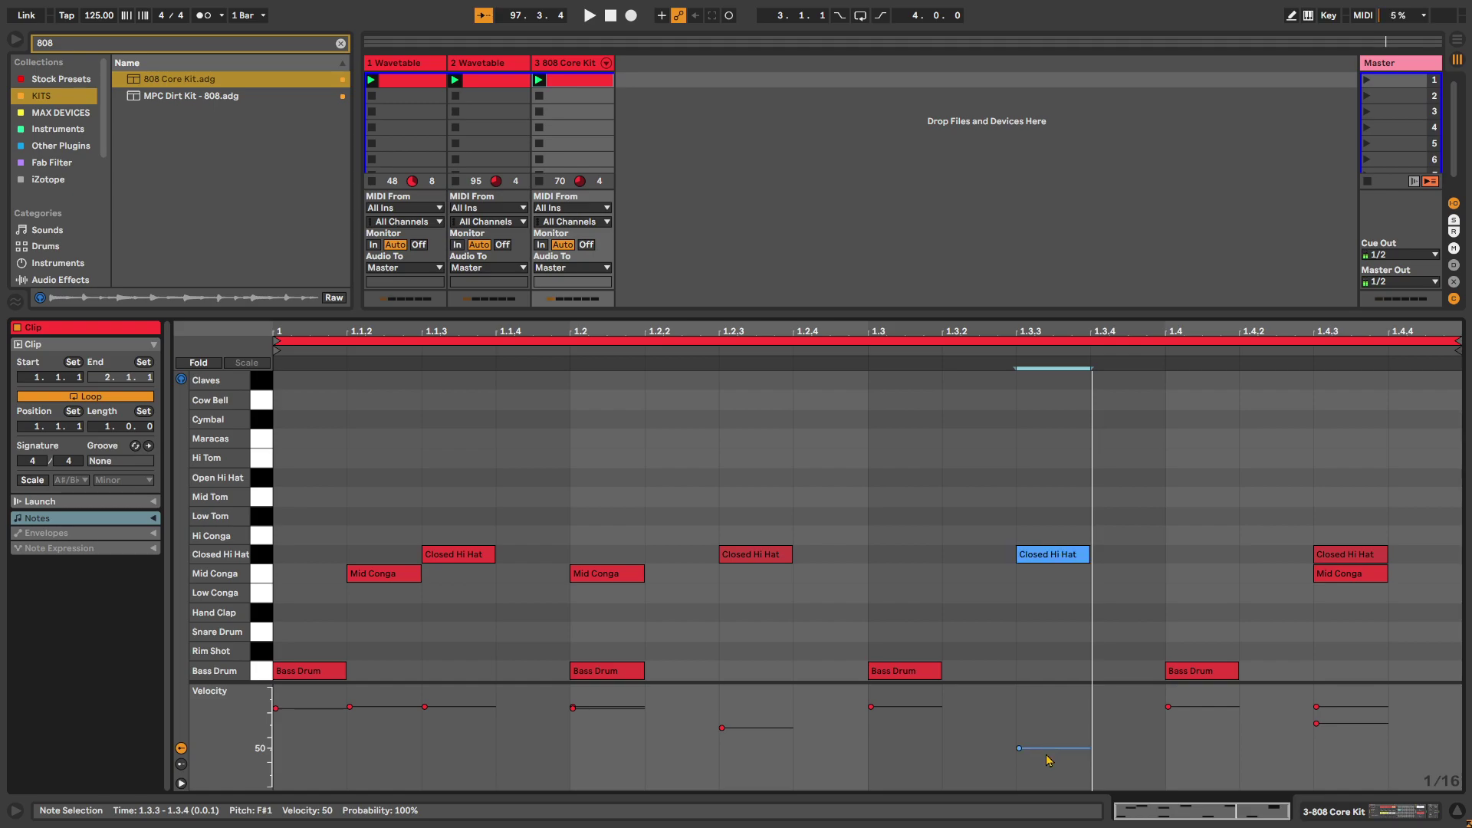
left_click(460, 554)
left_click_drag(424, 707, 424, 744)
key("space")
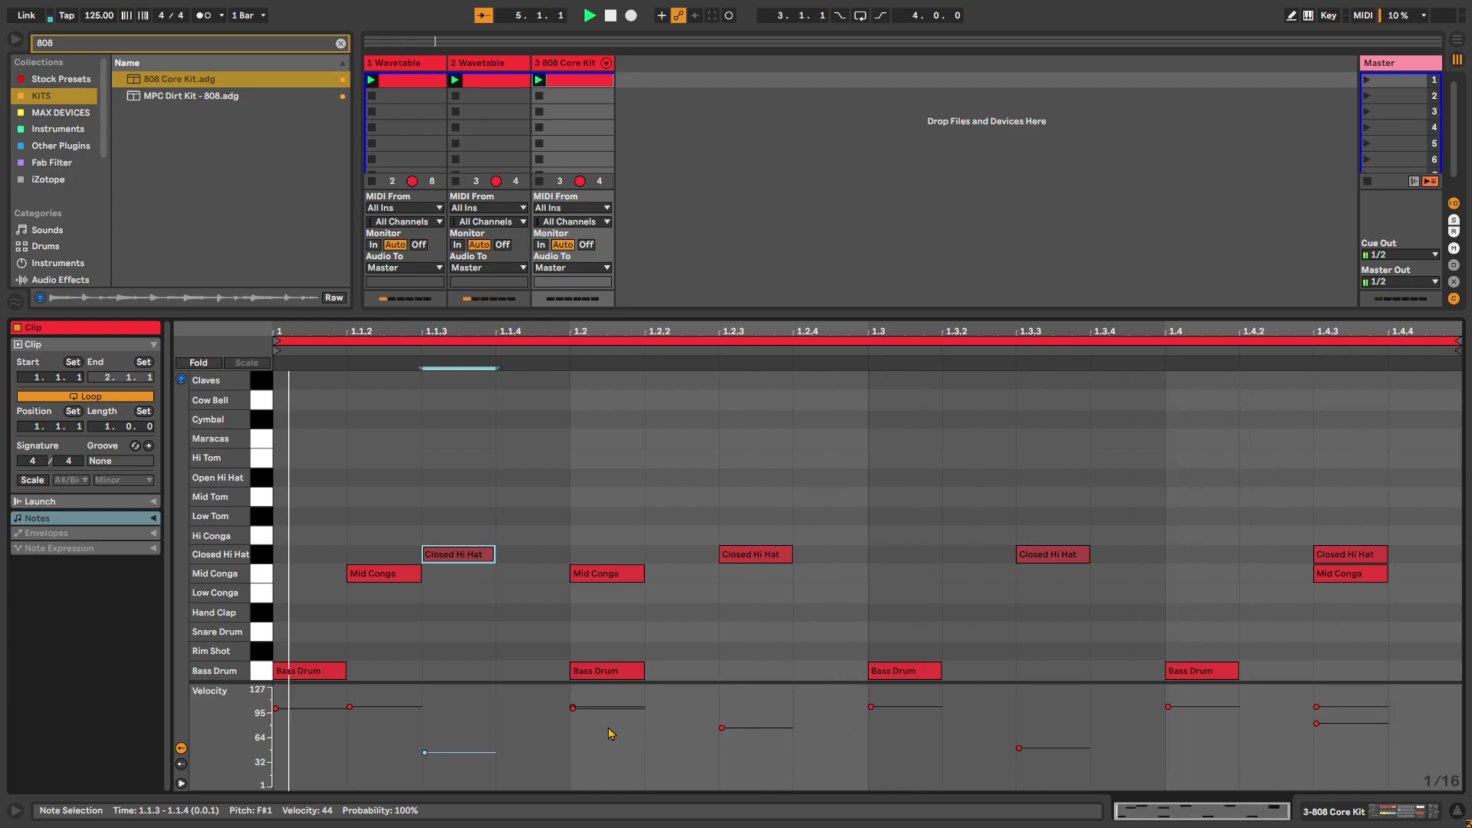
- Set the velocity of the Mid Conga note at 1.1.2 to 84 and clear the note selection
left_click_drag(384, 706, 384, 721)
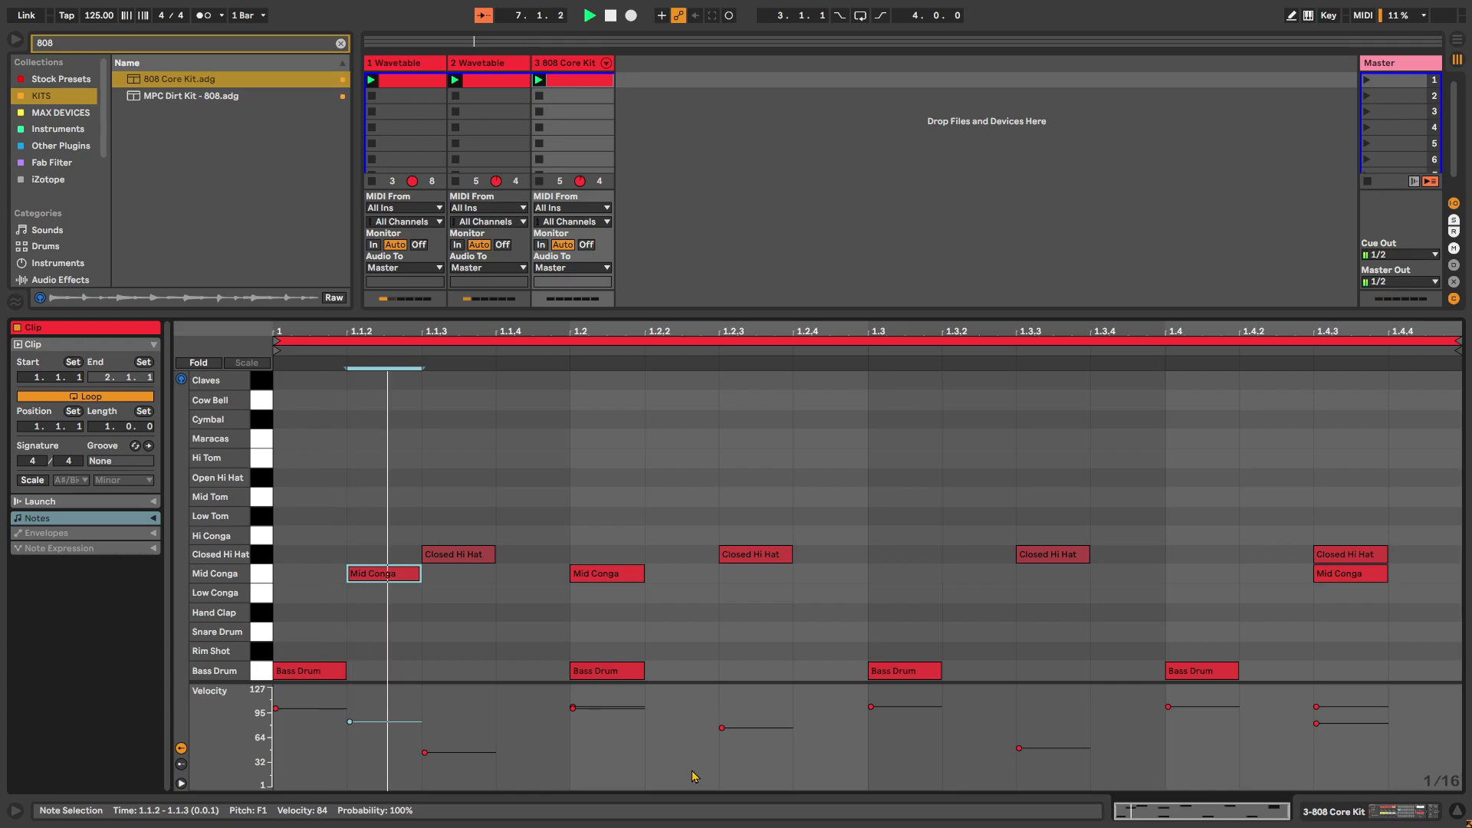
left_click(657, 436)
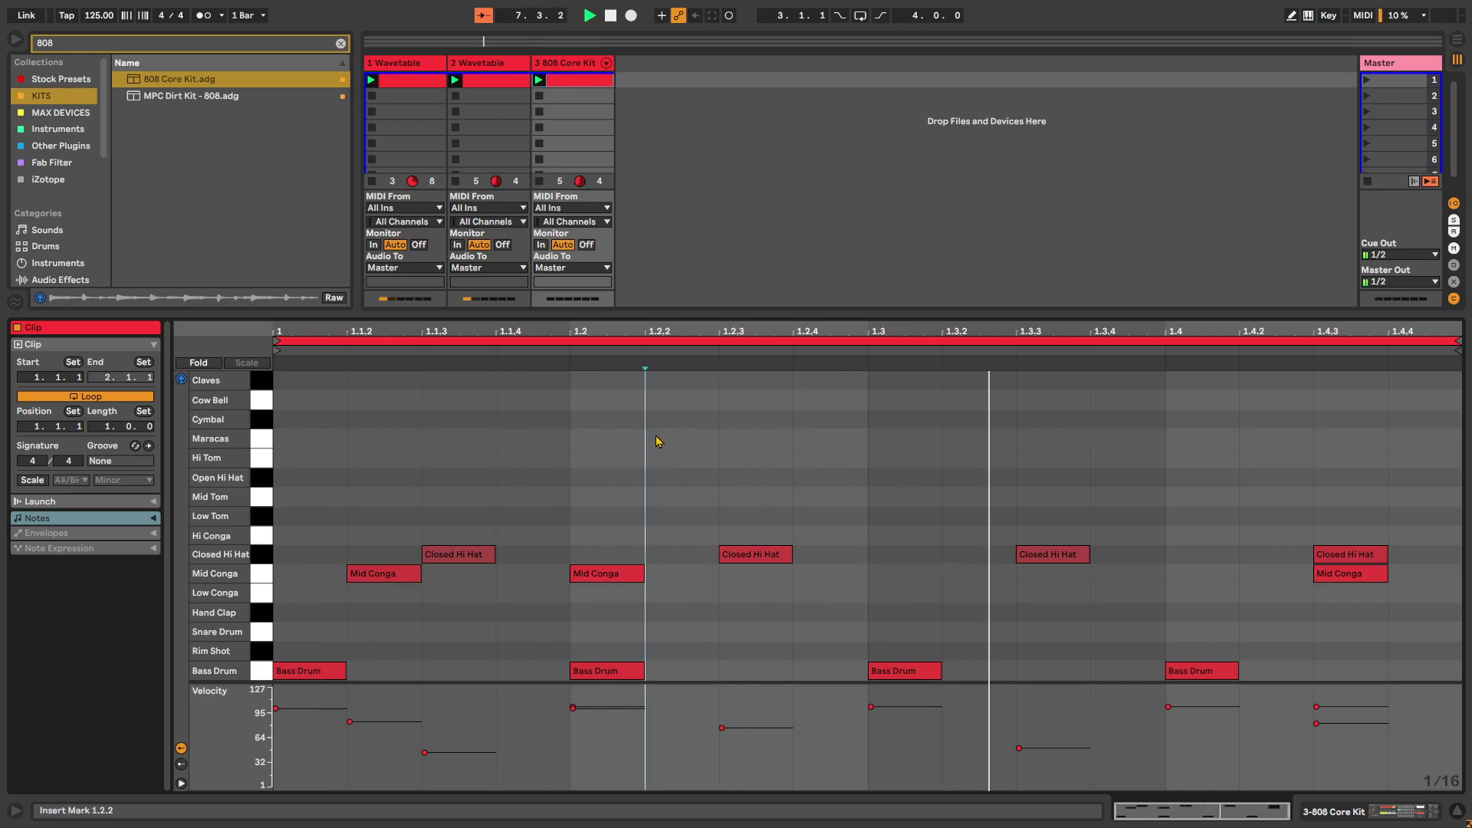
- Search the browser for "delay" and add the Delay effect to the 808 Core Kit's Closed Hi Hat chain
left_click(567, 65)
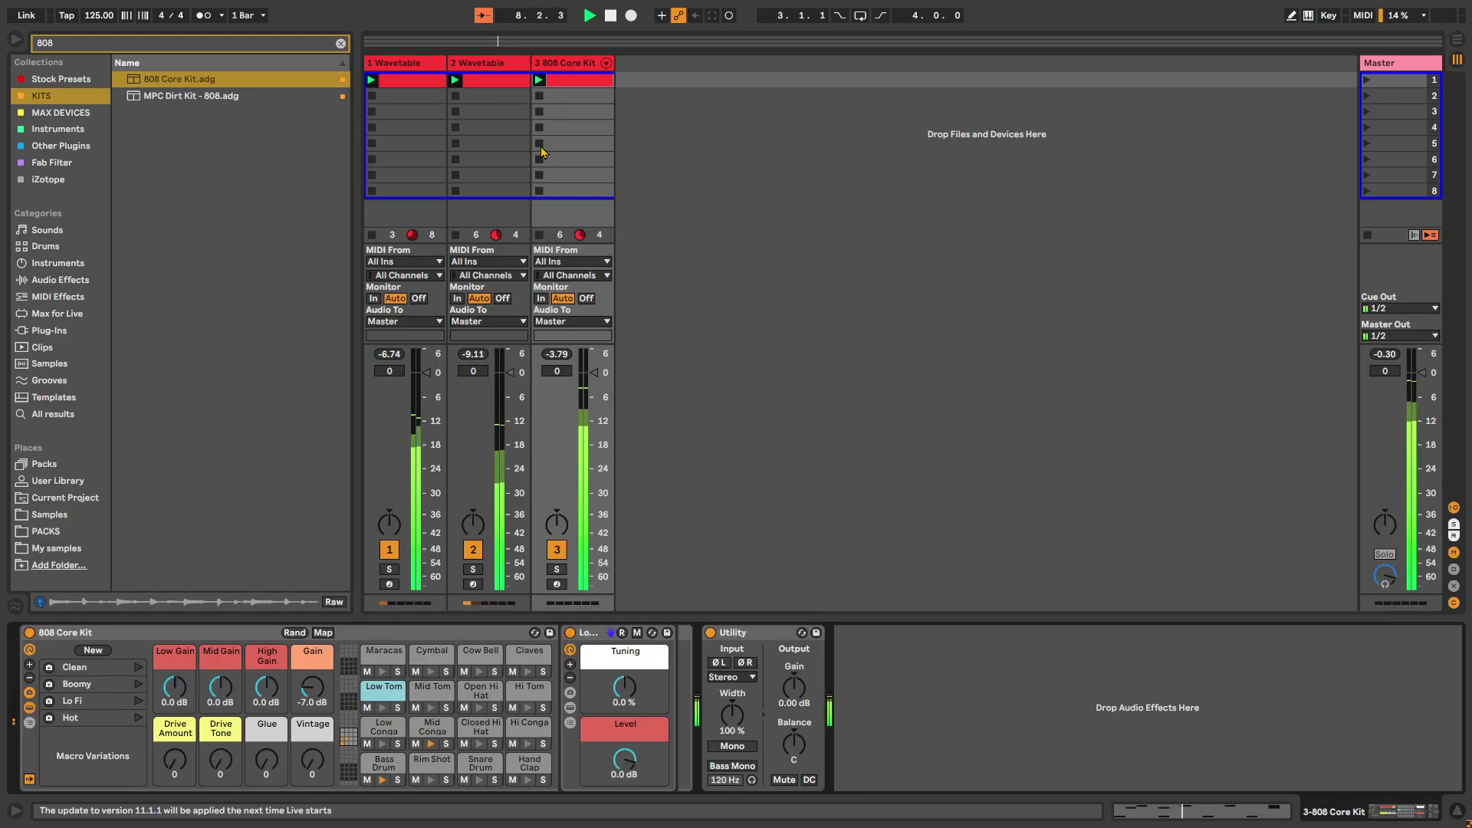
left_click(474, 733)
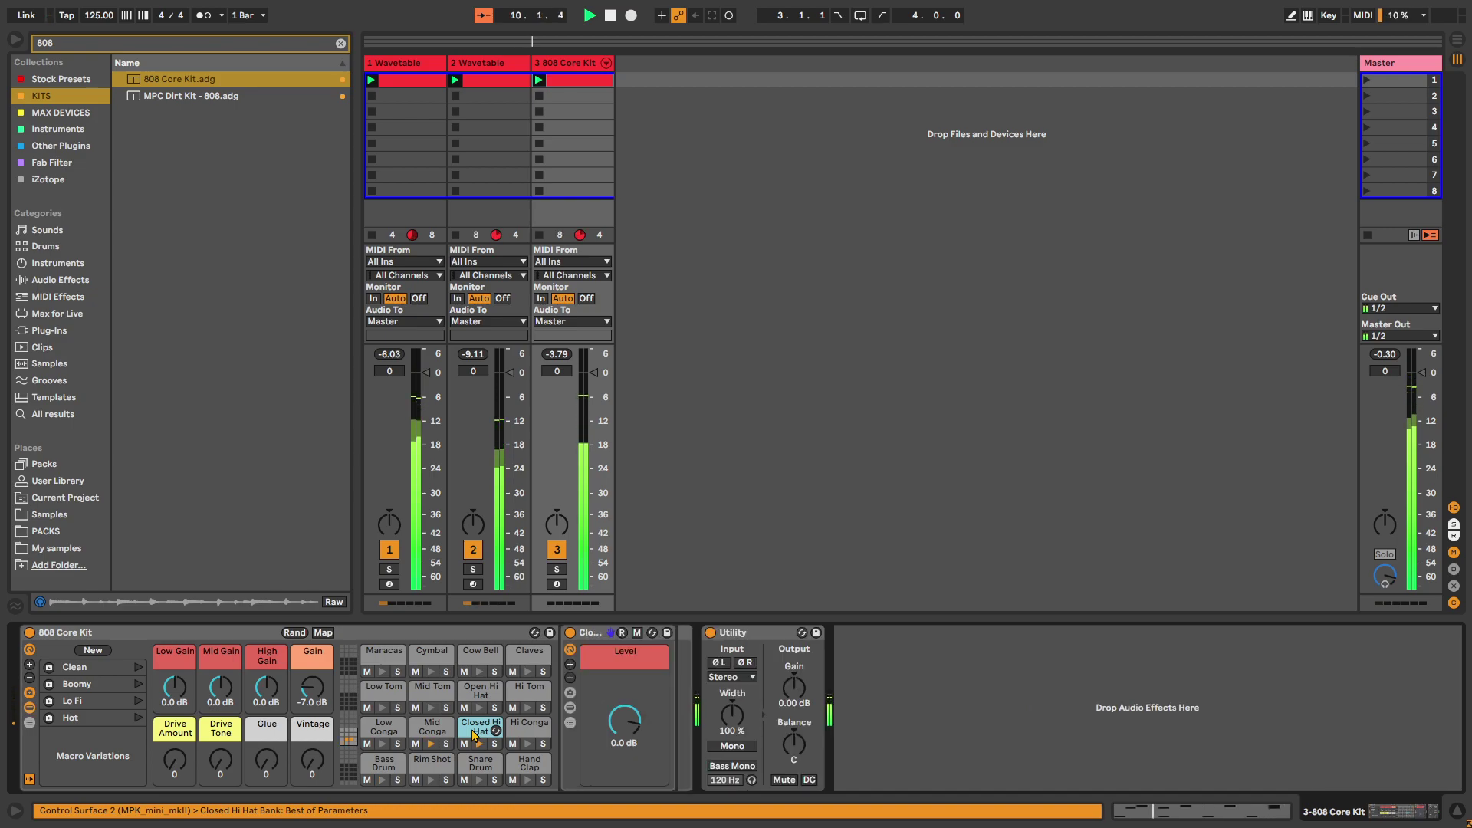
key("super+f")
type("delay")
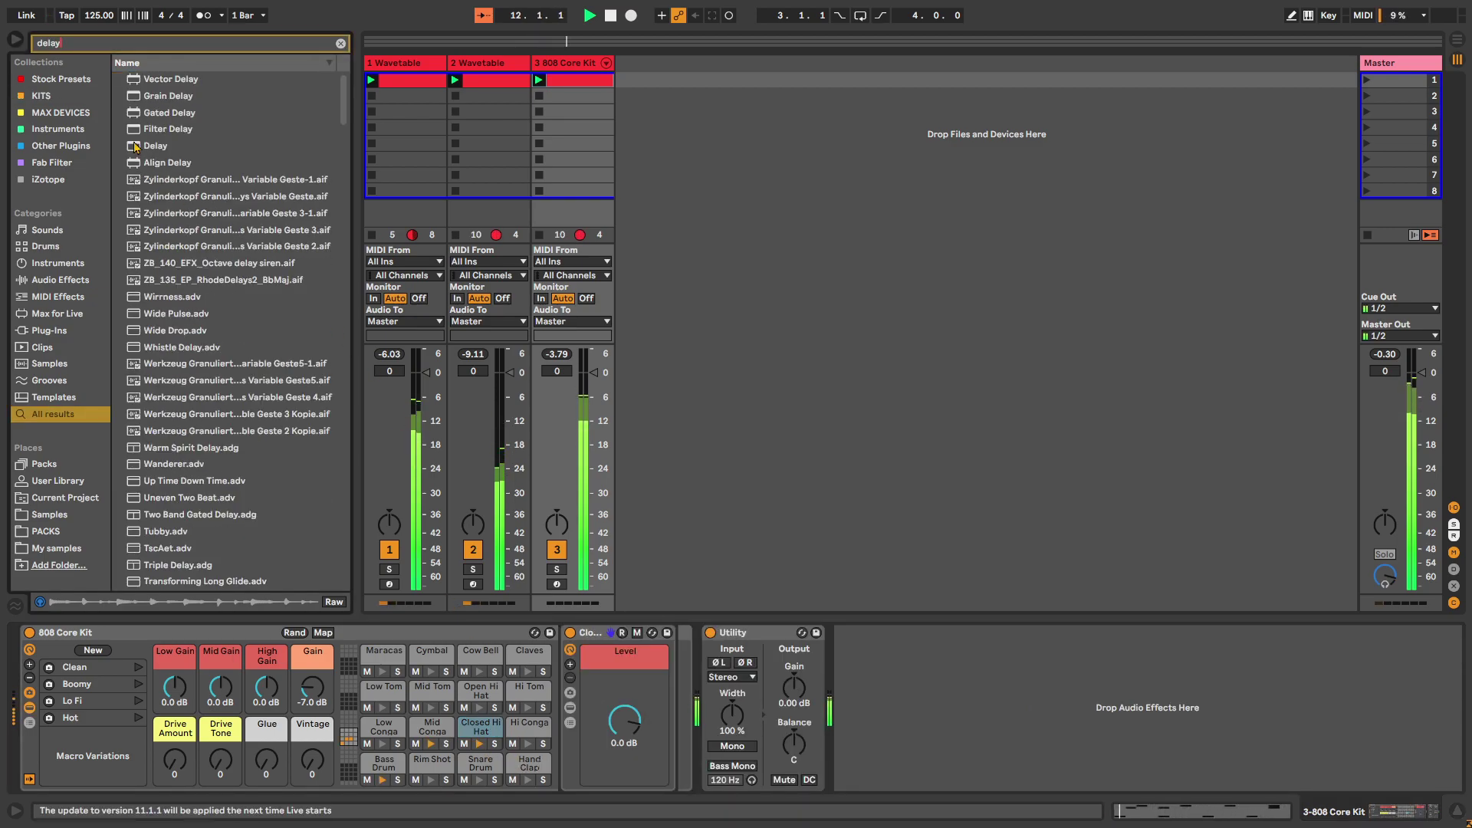
left_click_drag(136, 146, 479, 732)
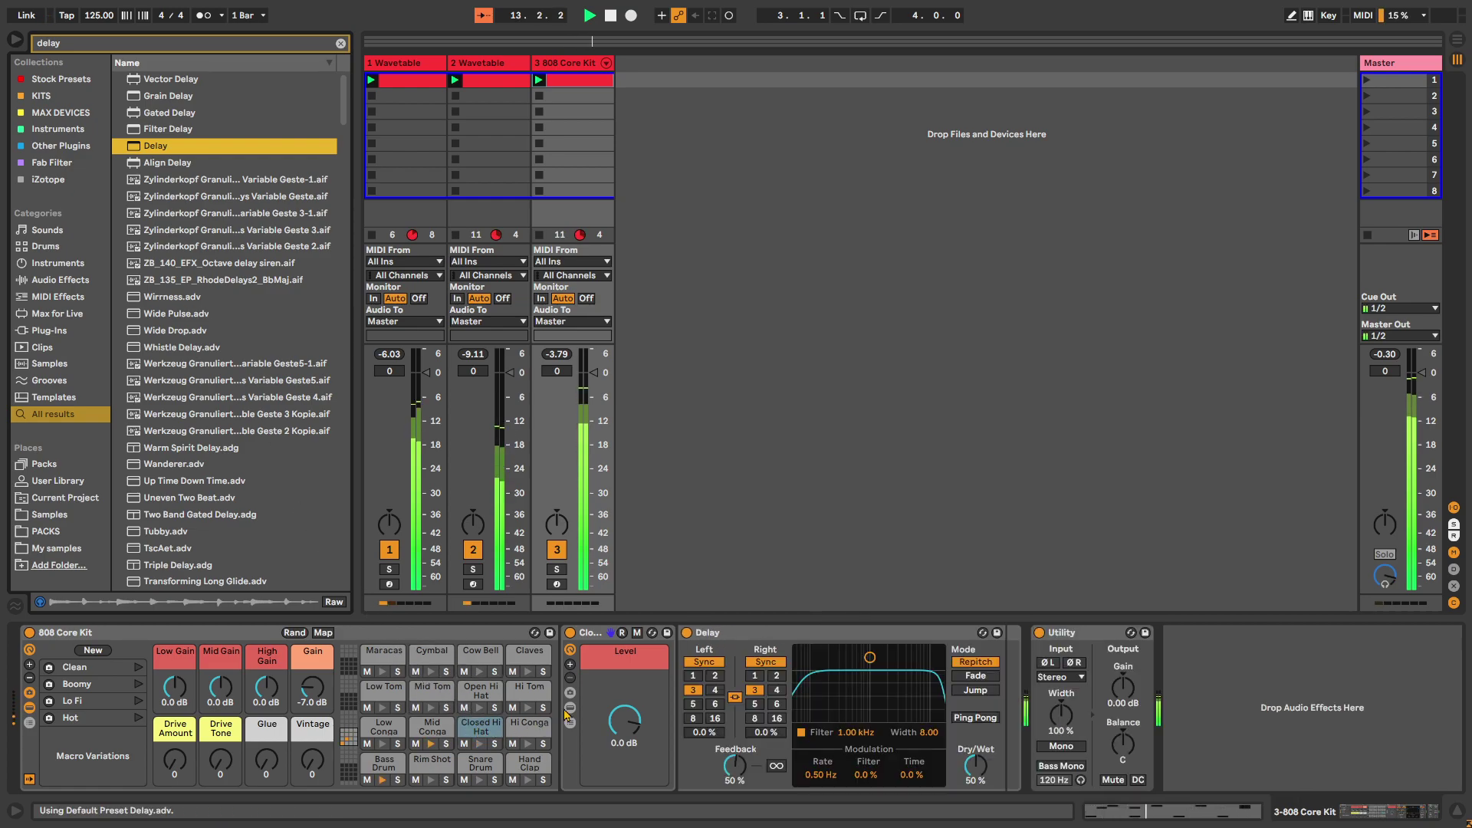
- Set the hi-hat Delay's feedback to 26%, dry/wet 17%, filter 2.41 kHz, width 4.64 and right offset 2.1%, briefly soloing the drum track
left_click_drag(975, 765, 975, 813)
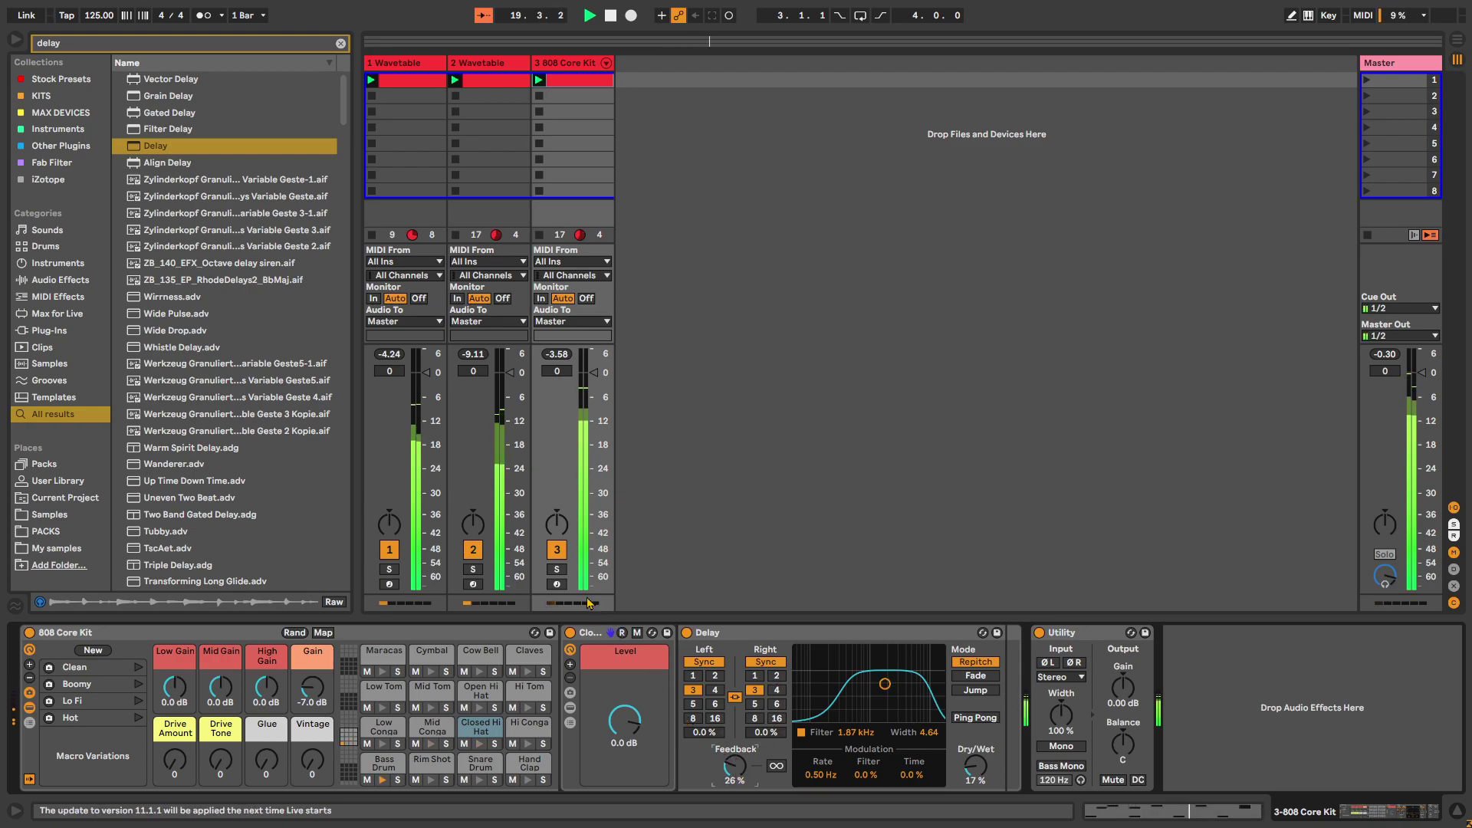
left_click(556, 570)
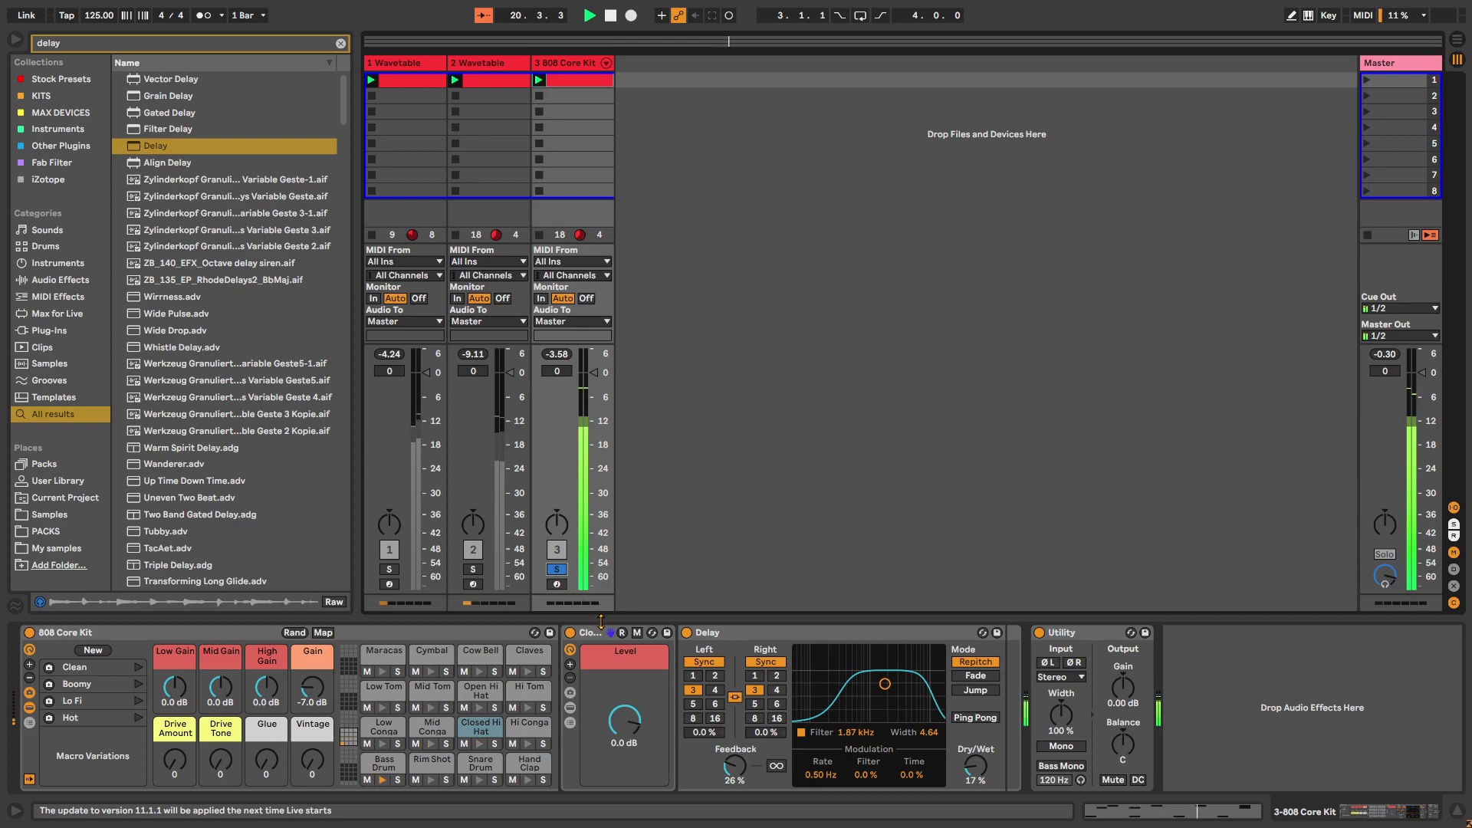
left_click_drag(870, 684, 891, 680)
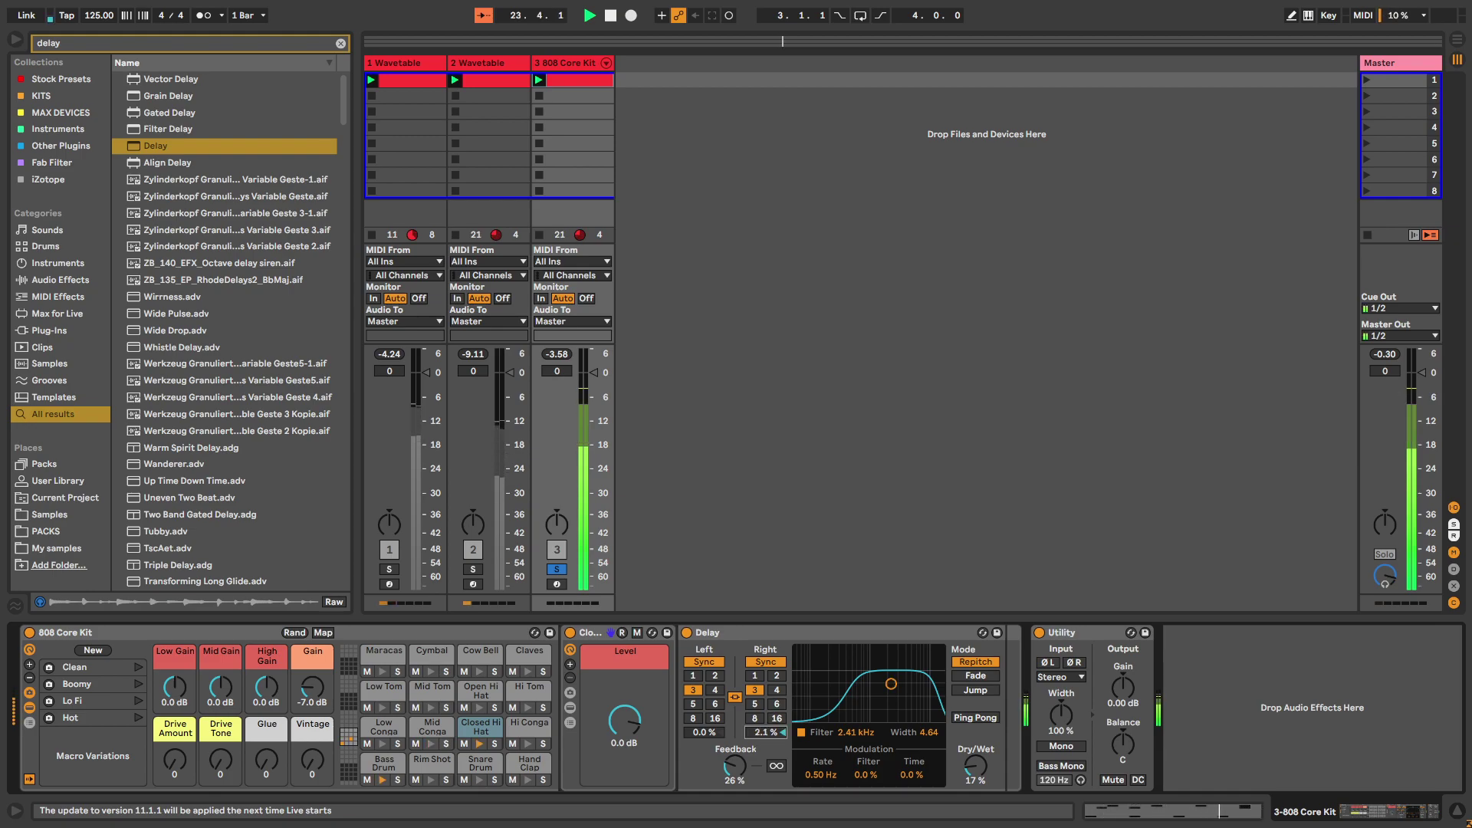
left_click(555, 572)
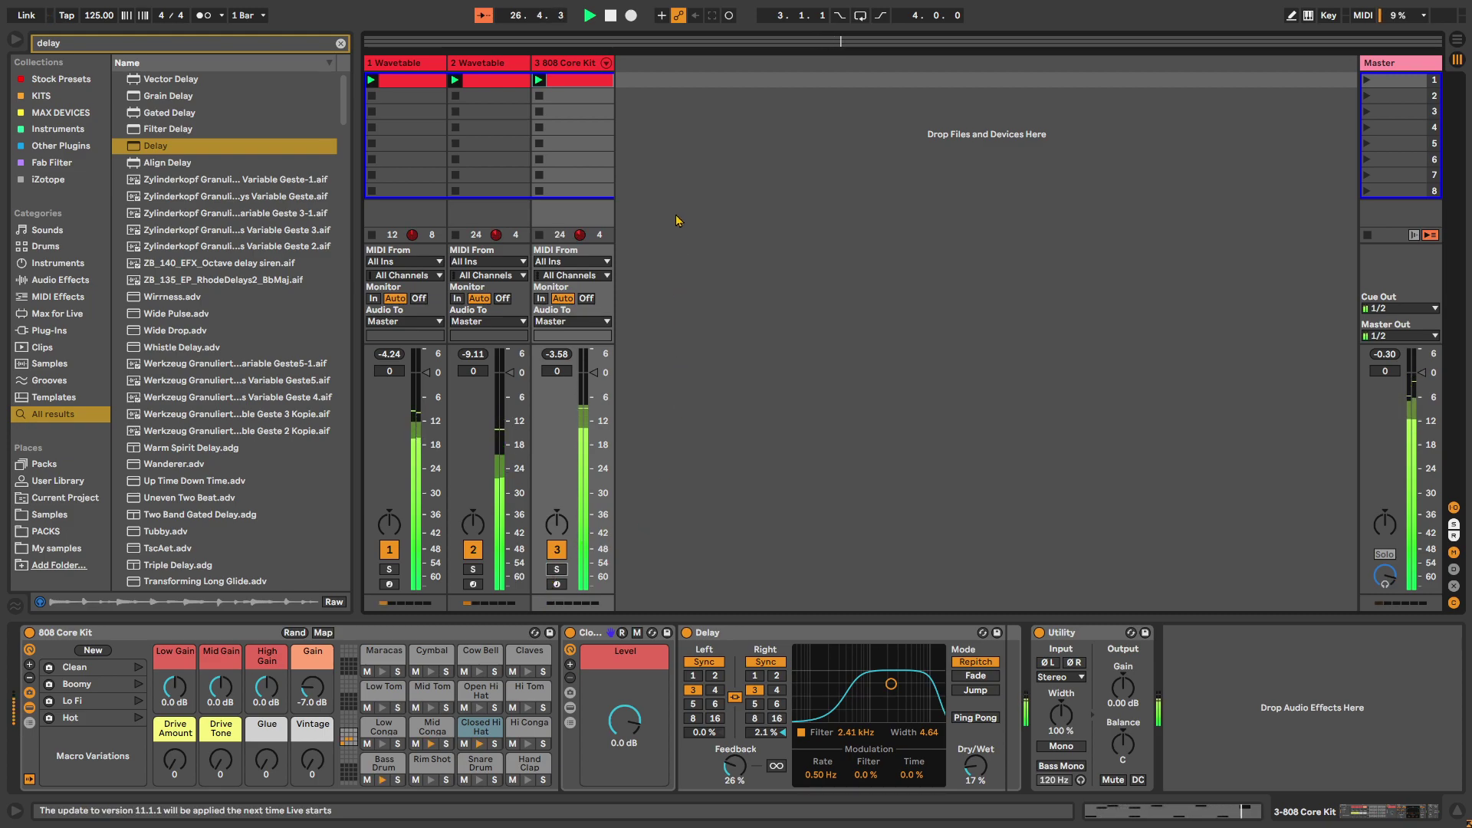
right_click(673, 127)
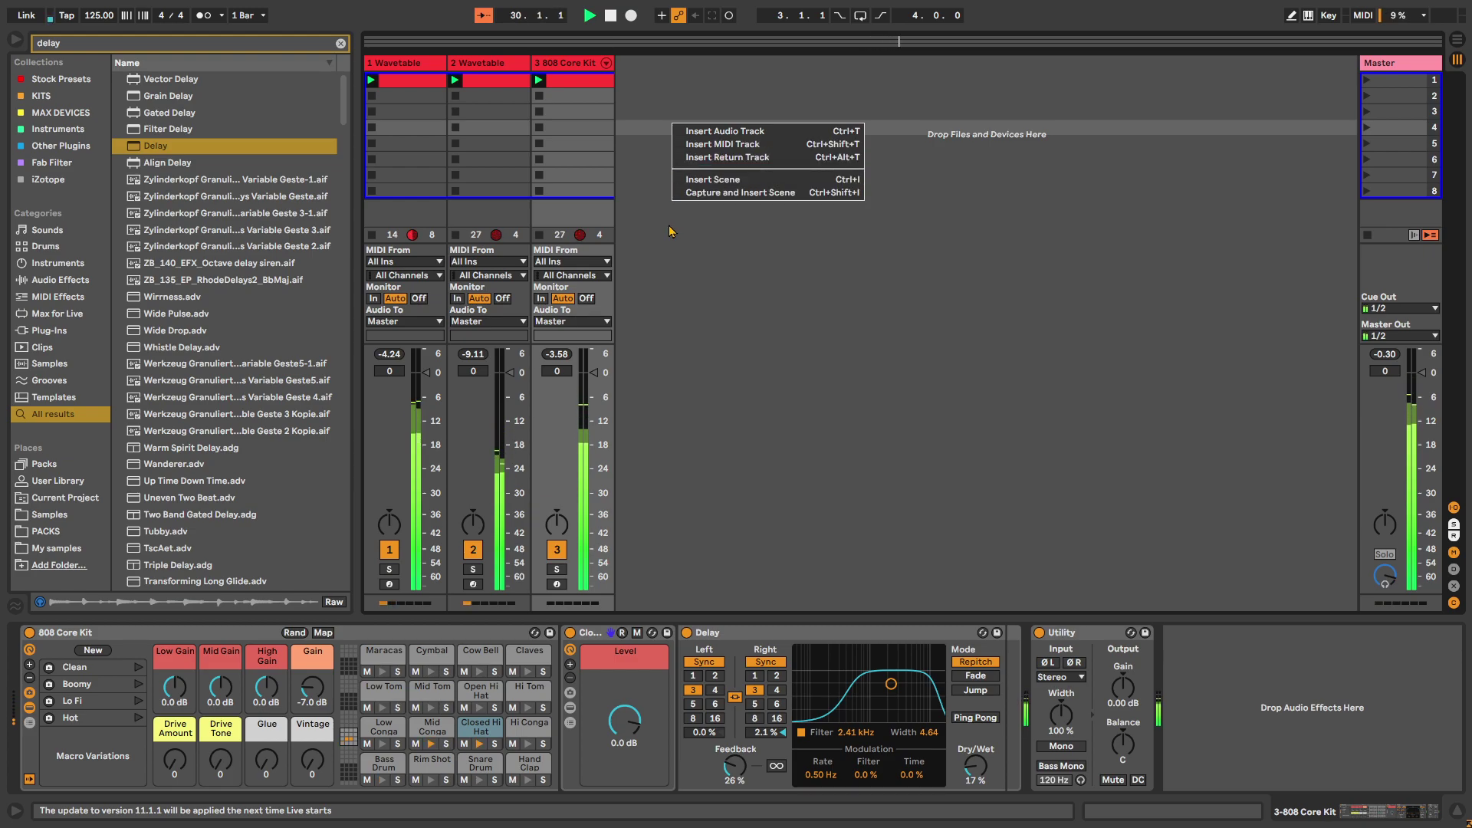
left_click(732, 347)
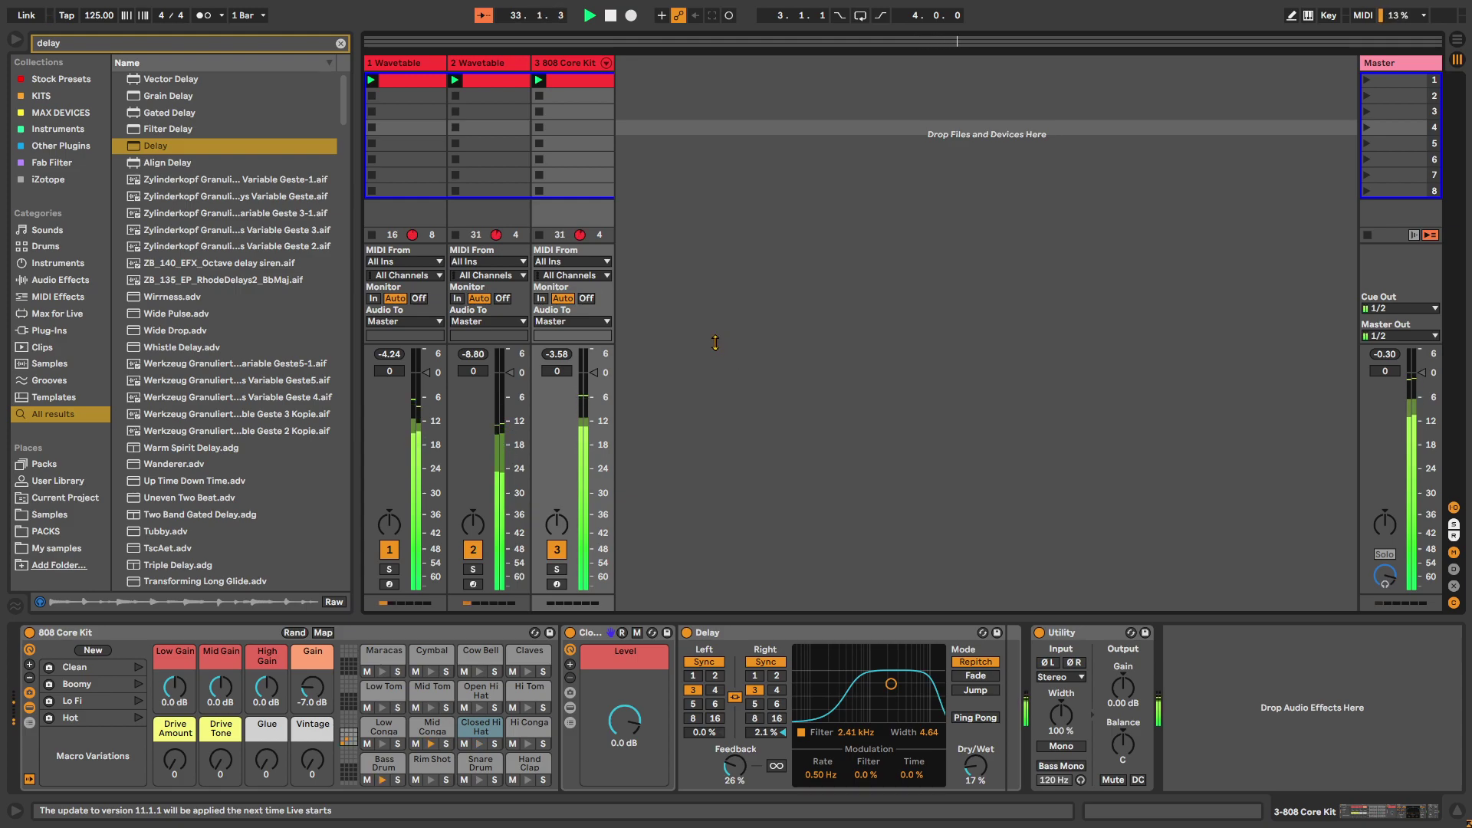
- Check the Mid Conga notes in the drum clip and set the kit's Mid Conga tuning to -59% during playback
double_click(581, 80)
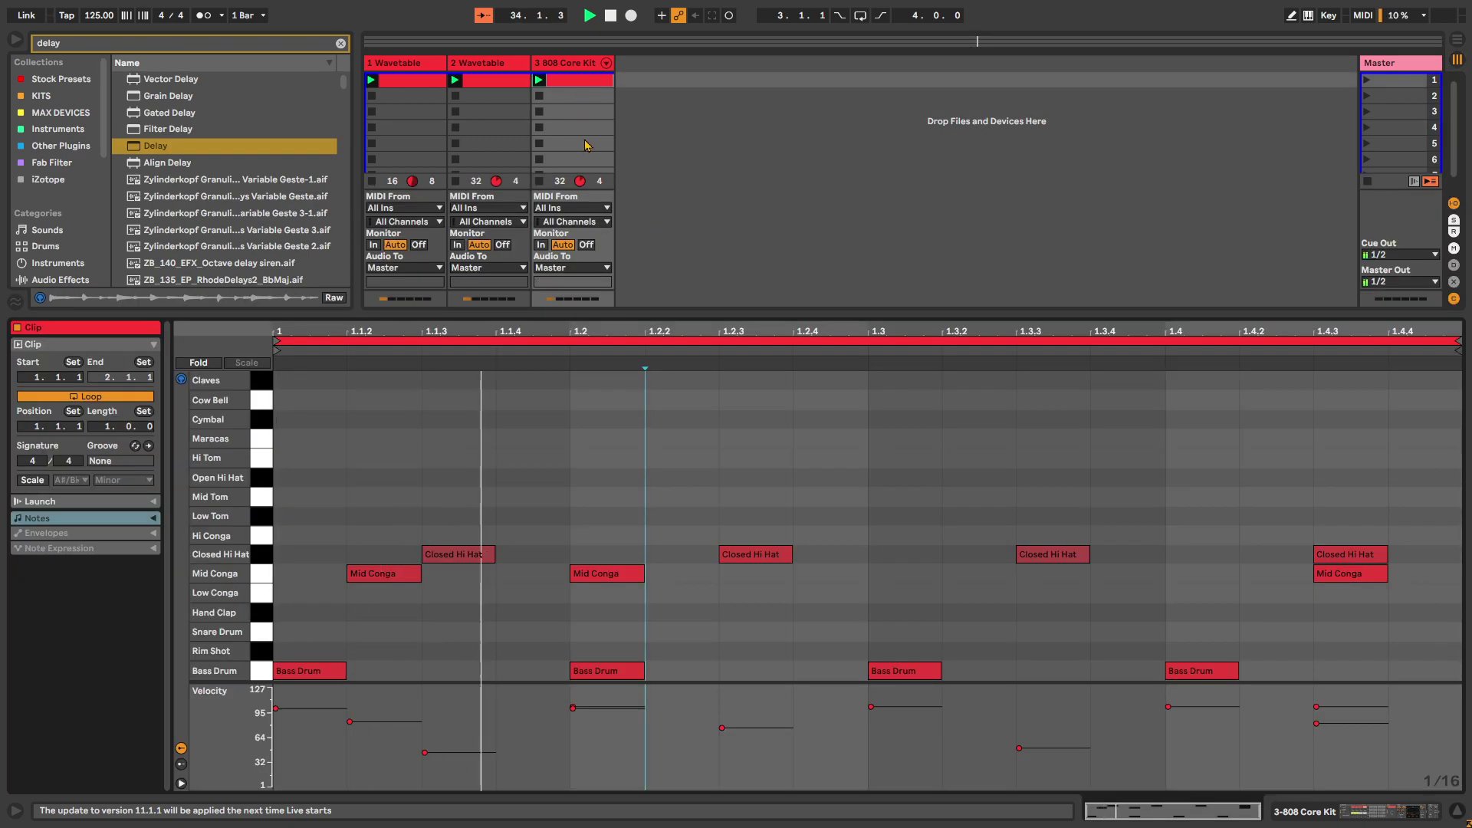
left_click(383, 573)
key("super+Right")
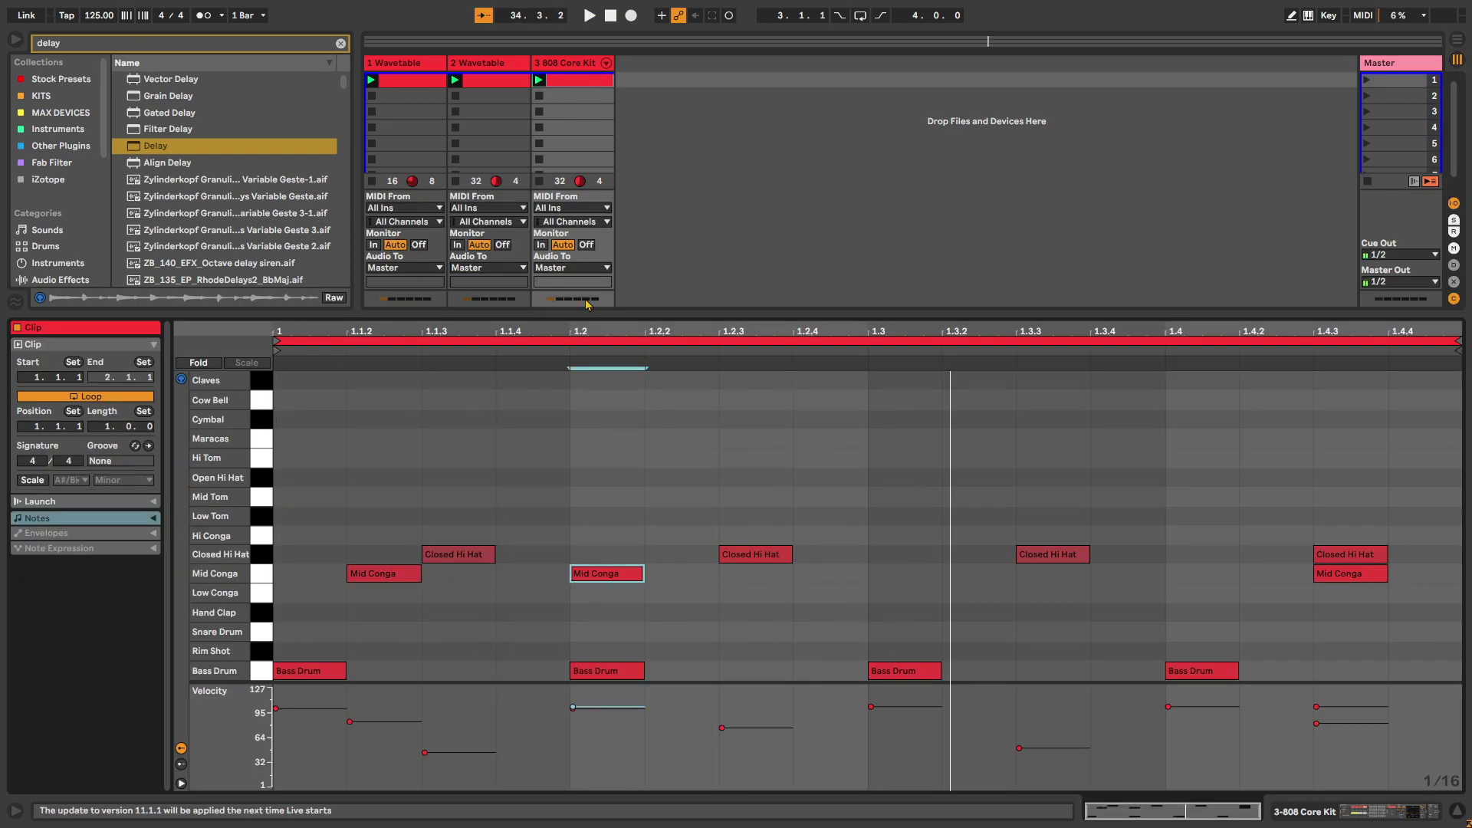
key("shift+Tab")
left_click(432, 728)
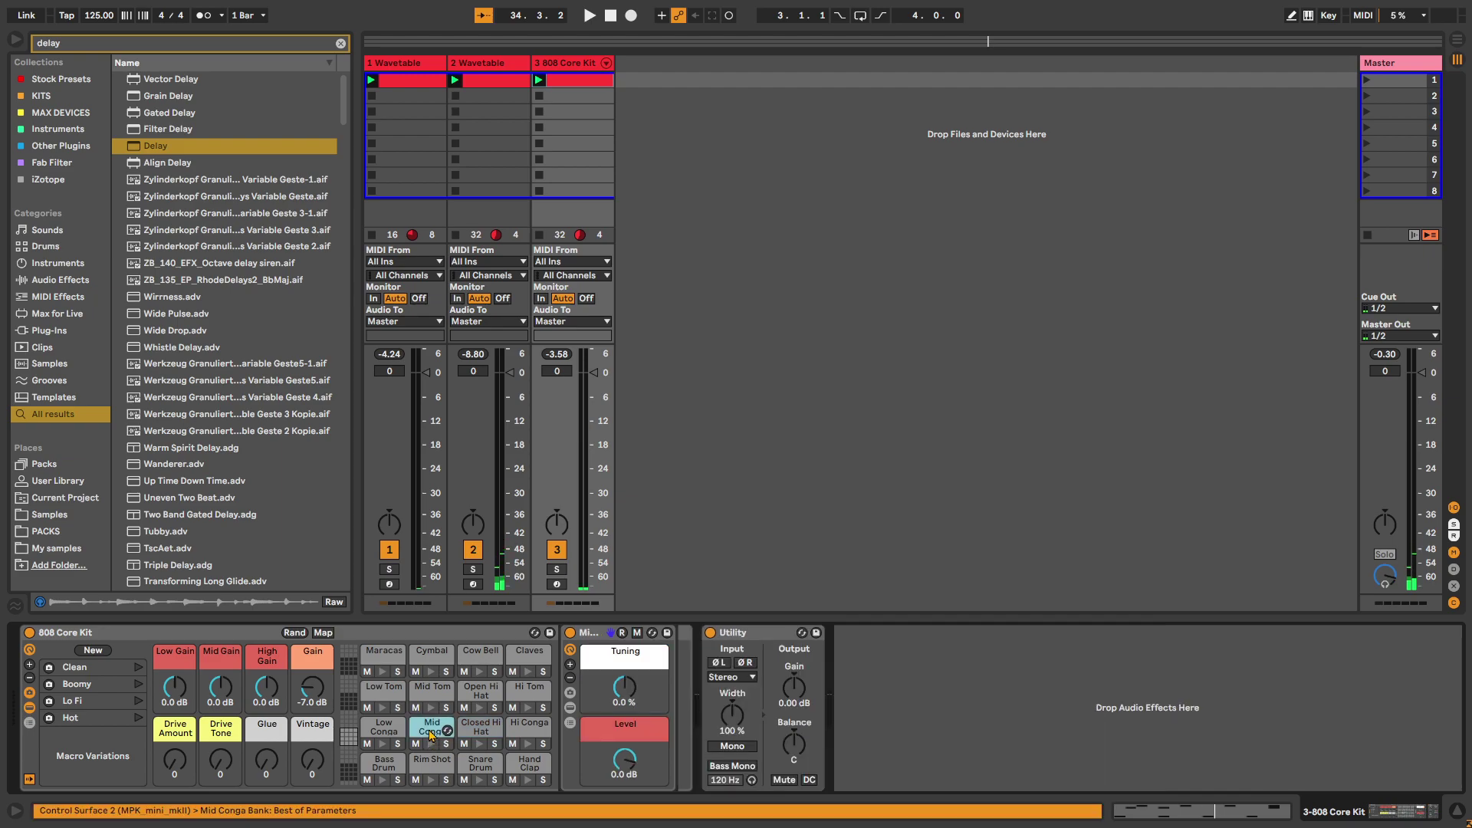
key("space")
left_click_drag(645, 700, 645, 741)
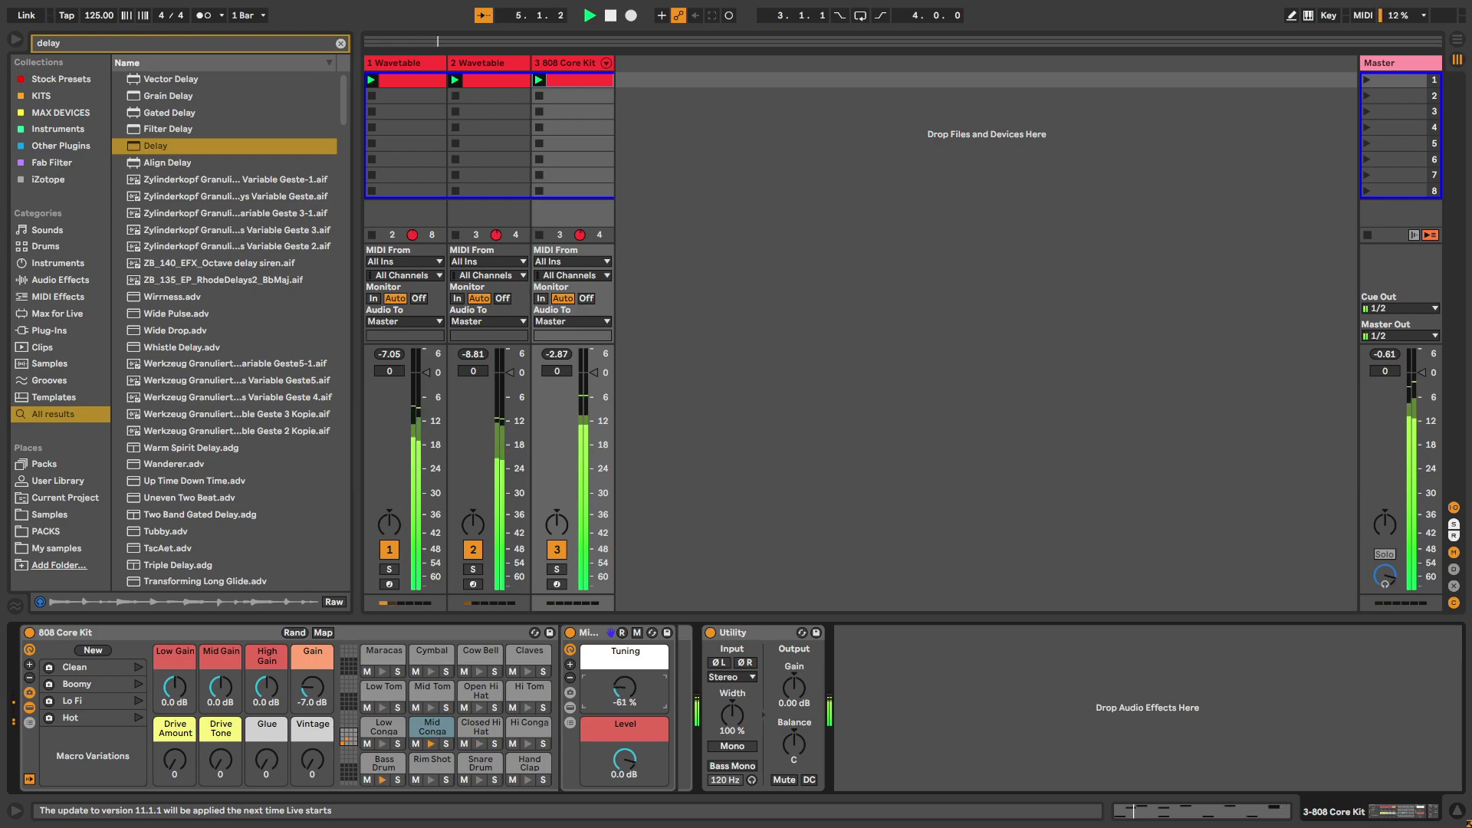
key("ctrl+z")
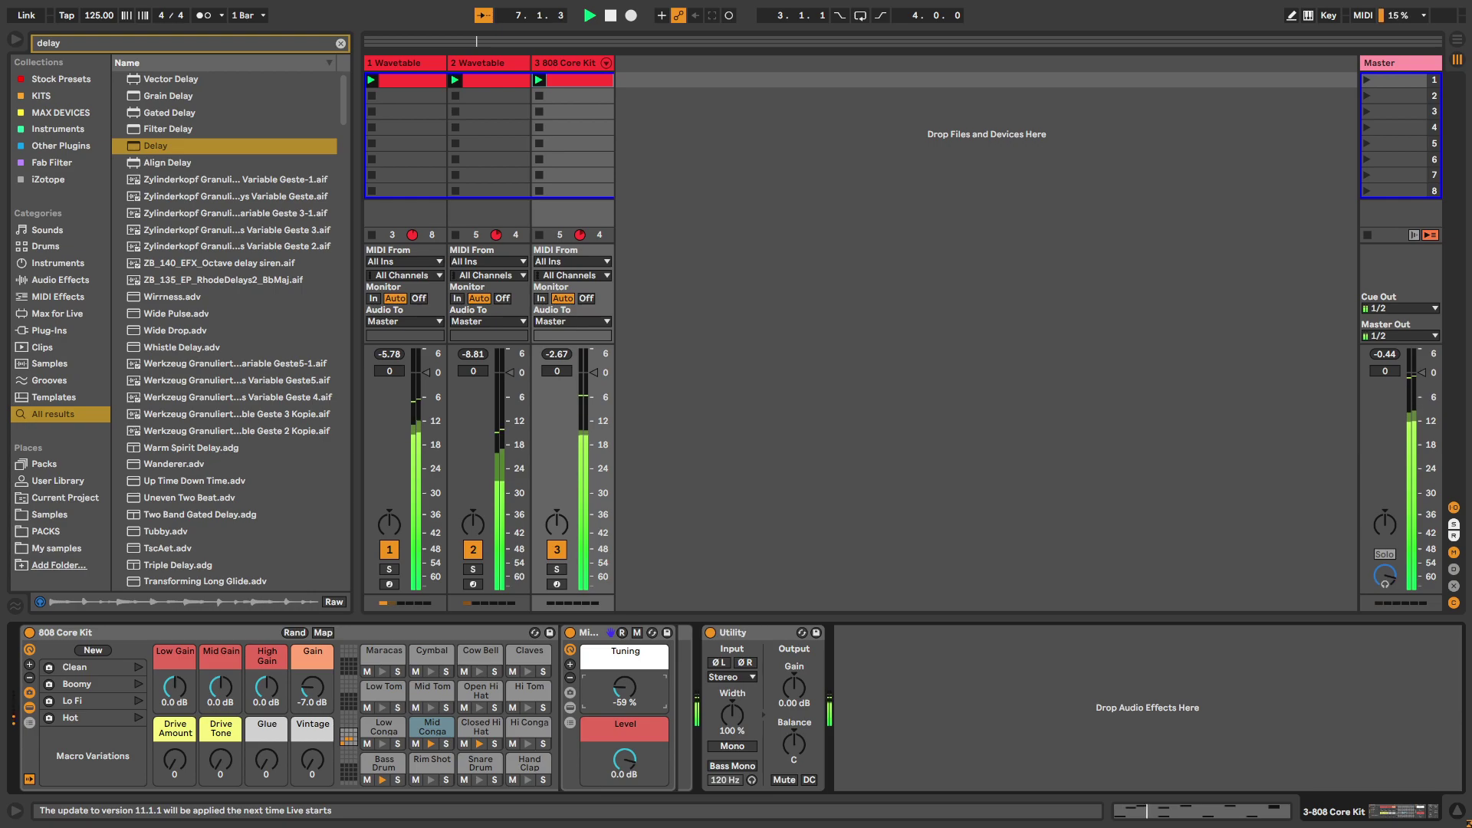
- Try a Saturator on the Mid Conga chain and delete it again
key("ctrl+f")
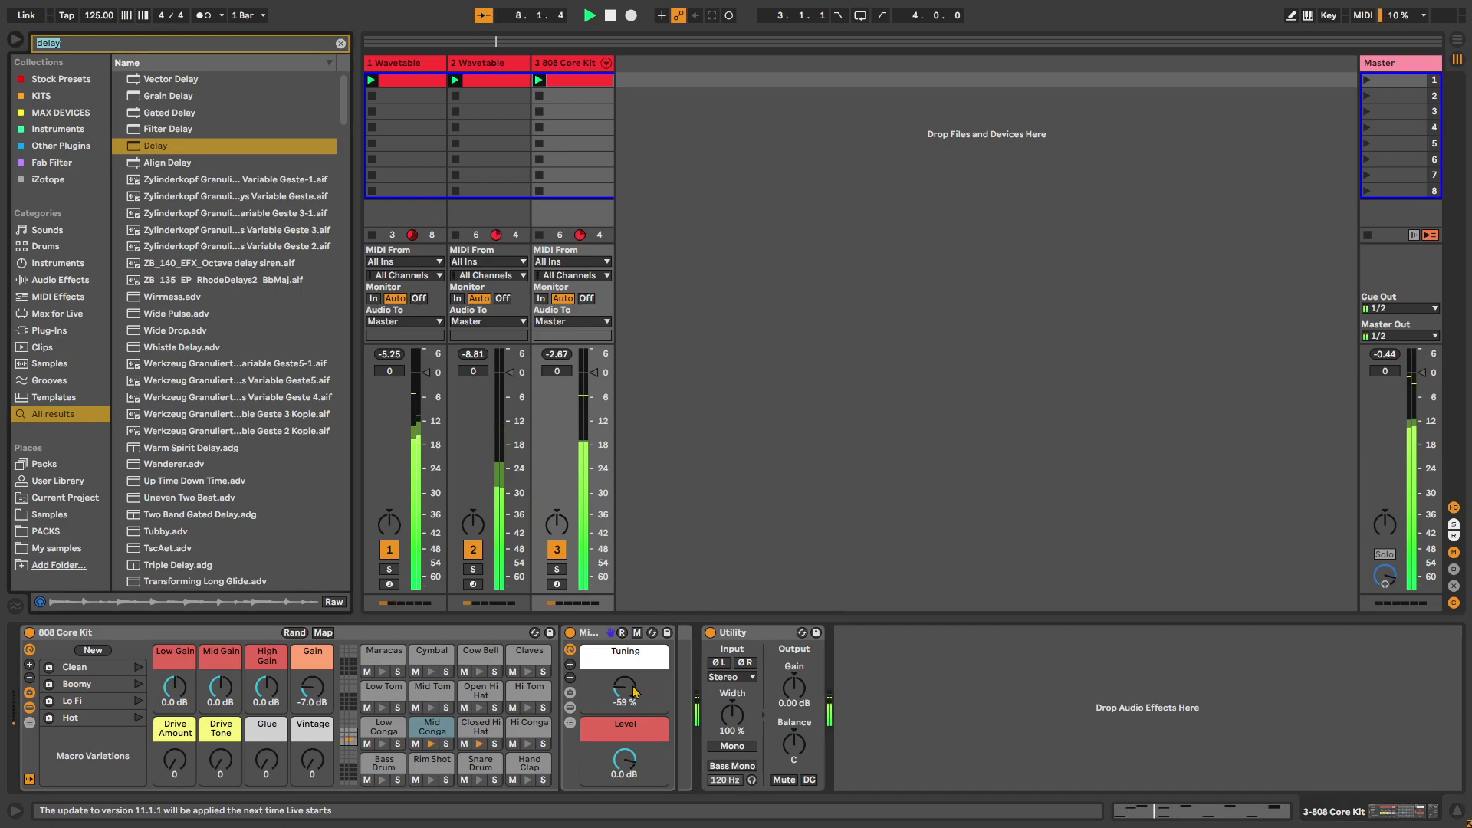
type("satu")
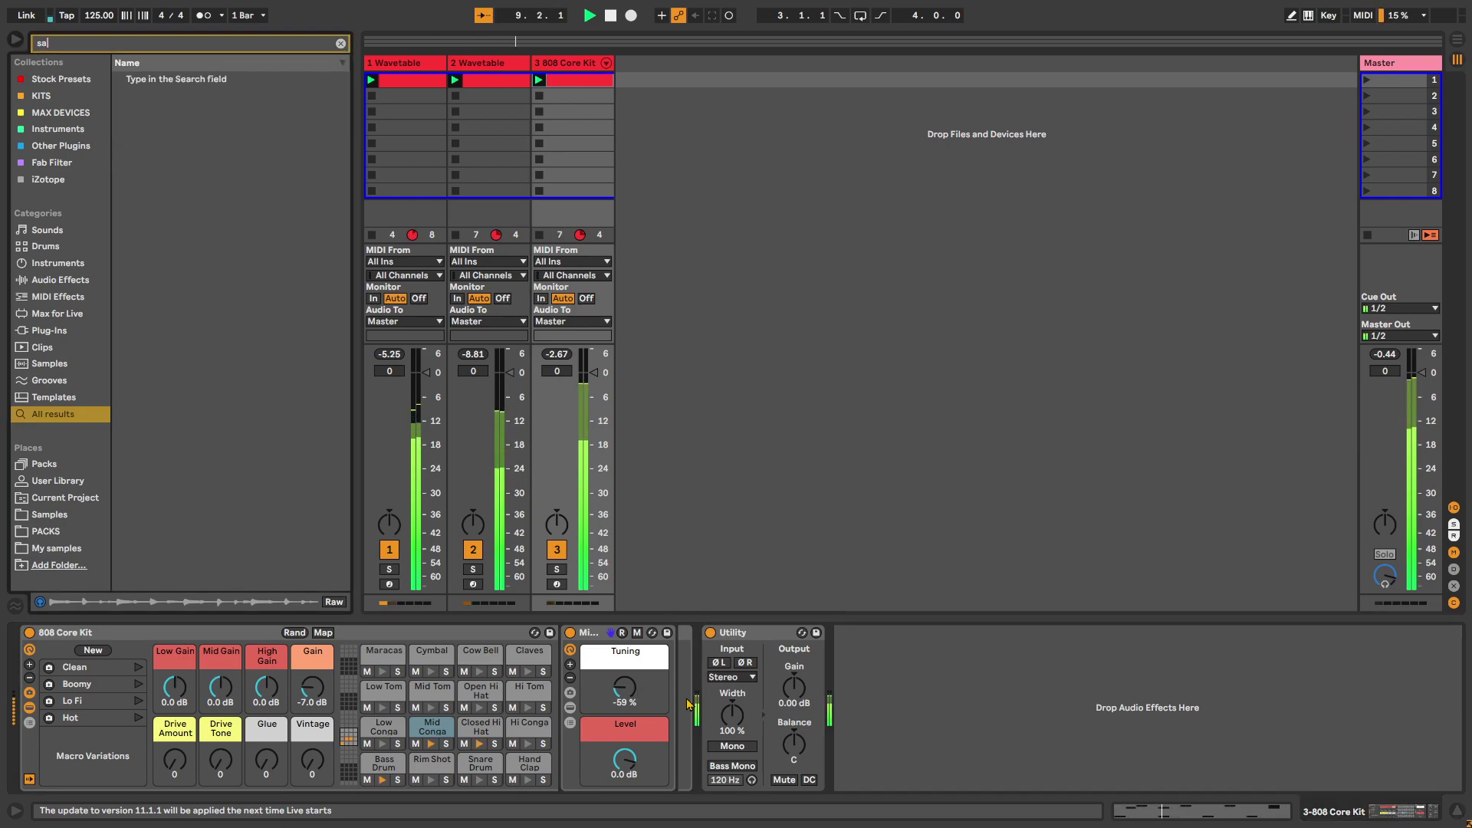
left_click_drag(164, 79, 699, 682)
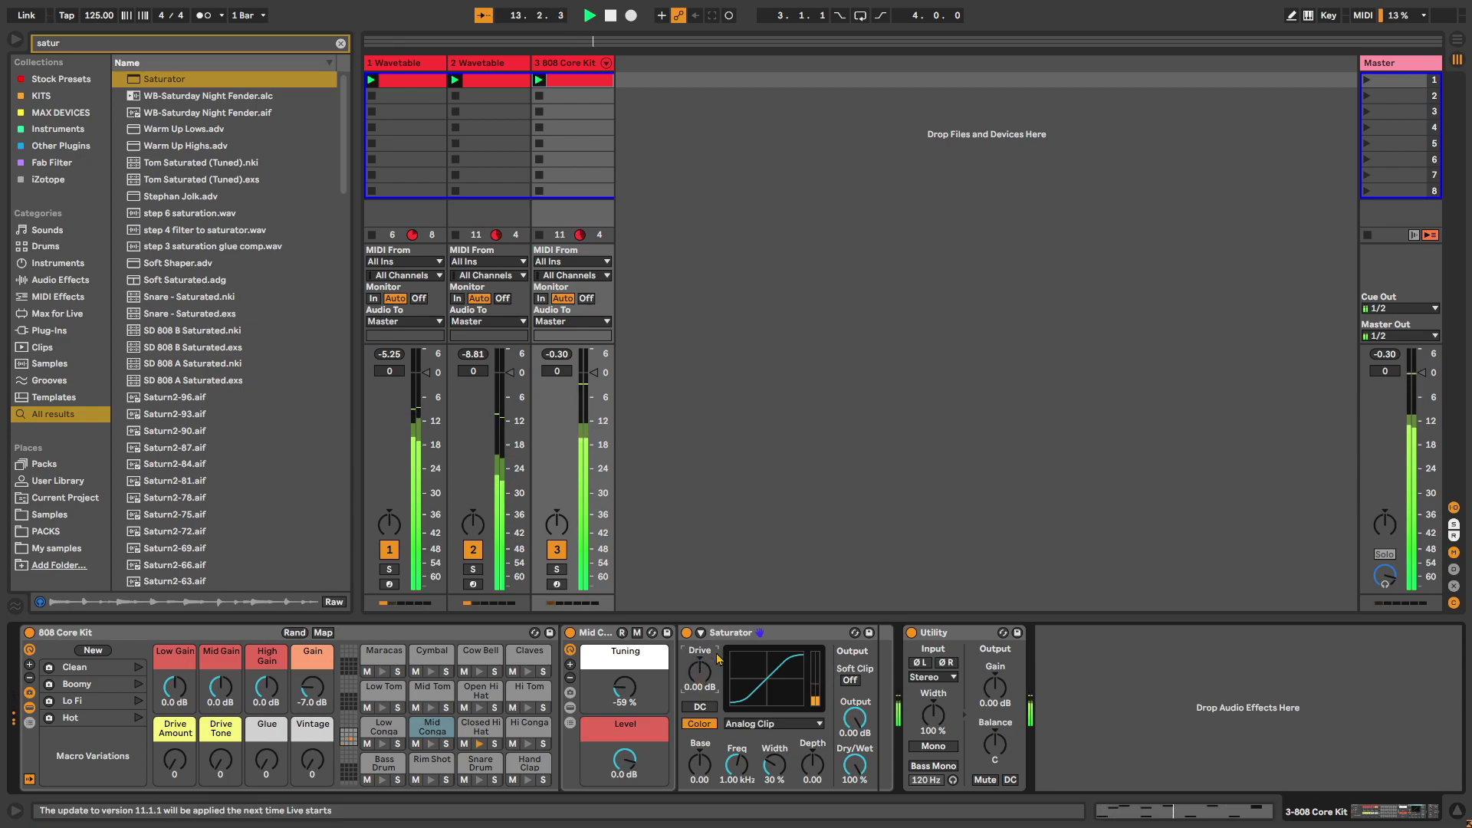
left_click(760, 632)
key("Delete")
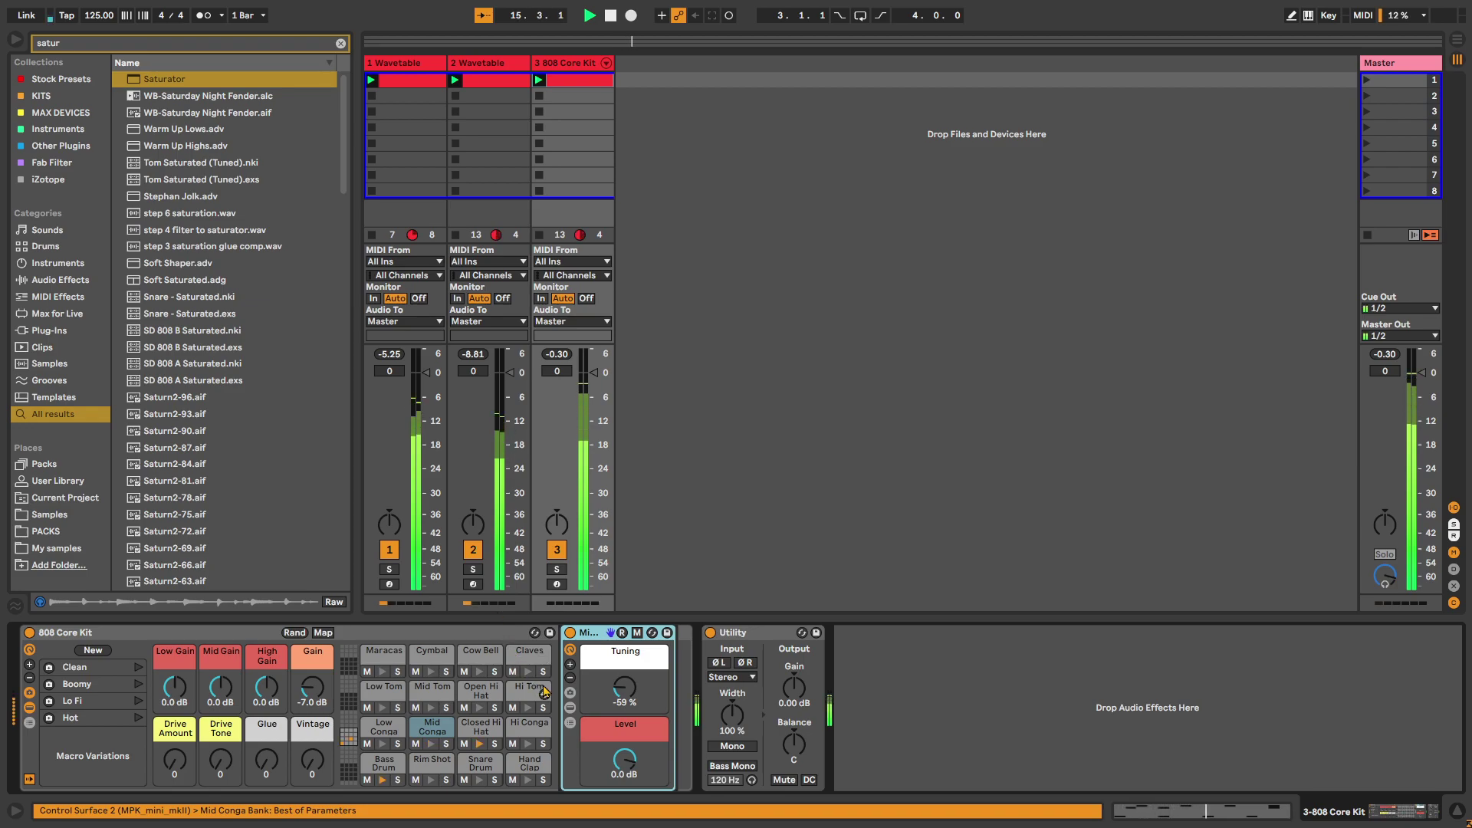
- Insert a new MIDI track after the drum kit and load the Wavetable instrument on it
left_click(384, 673)
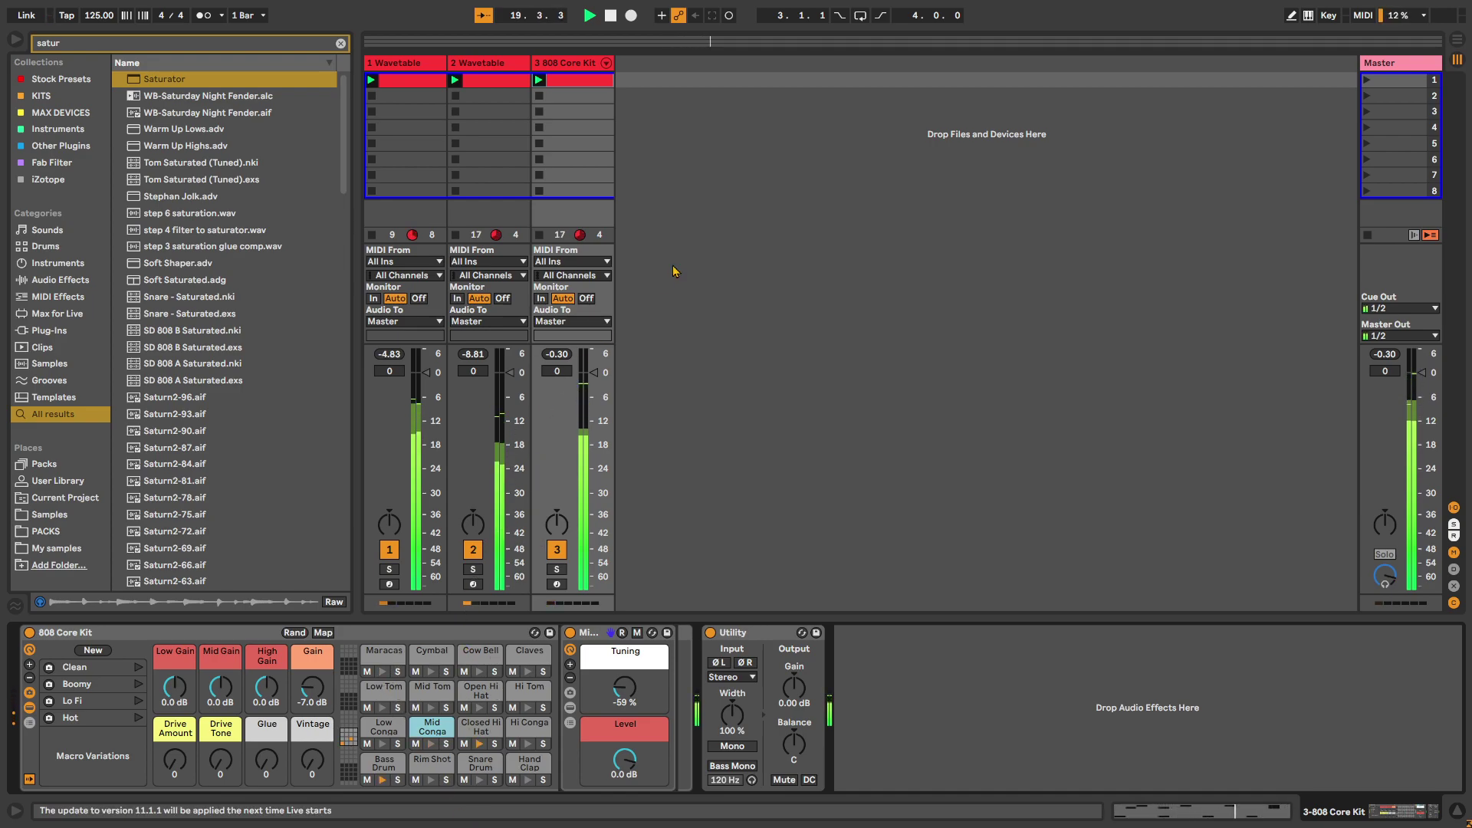
right_click(617, 140)
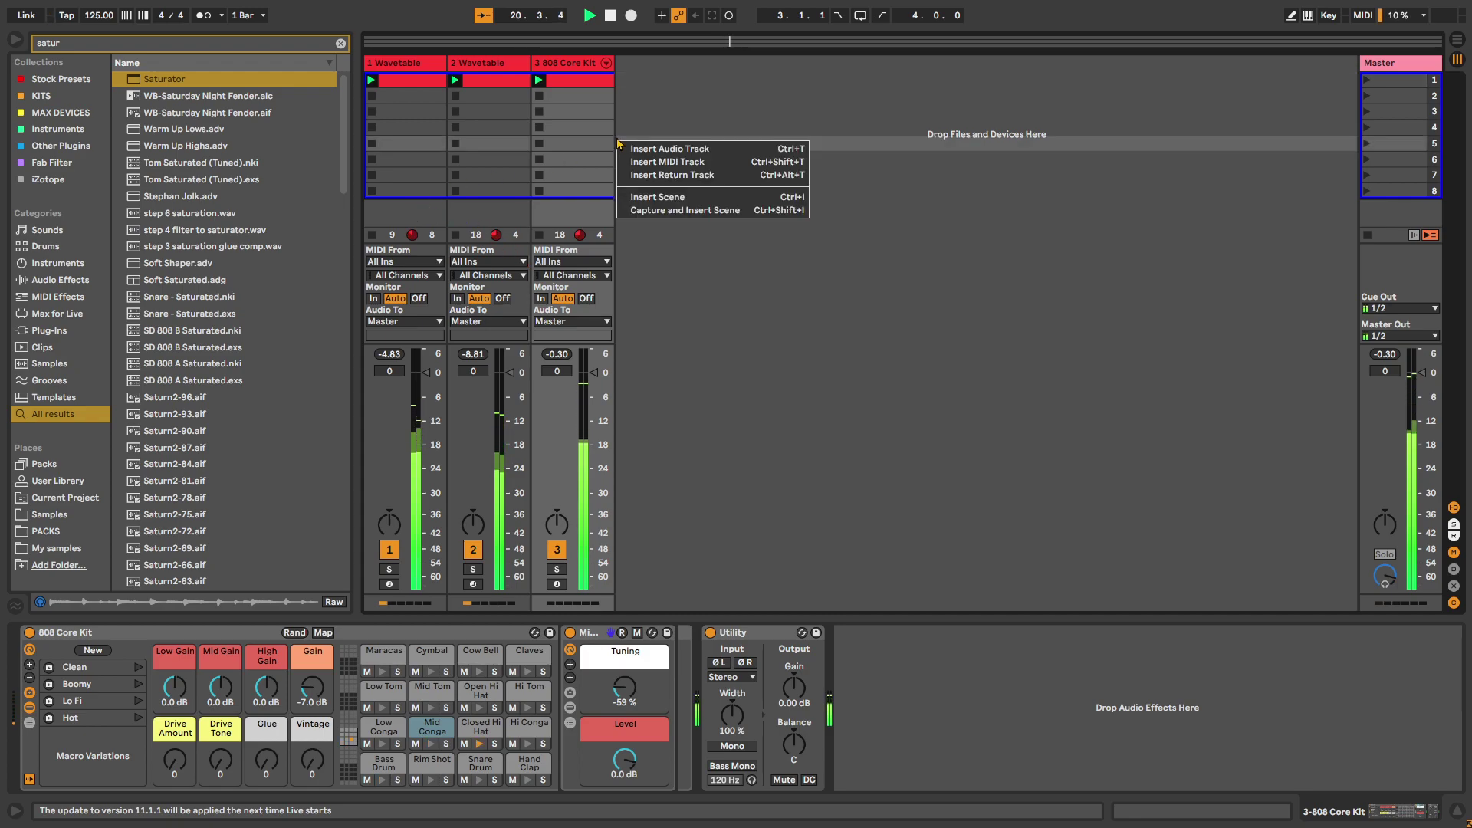
right_click(681, 105)
key("Escape")
key("ctrl+shift+t")
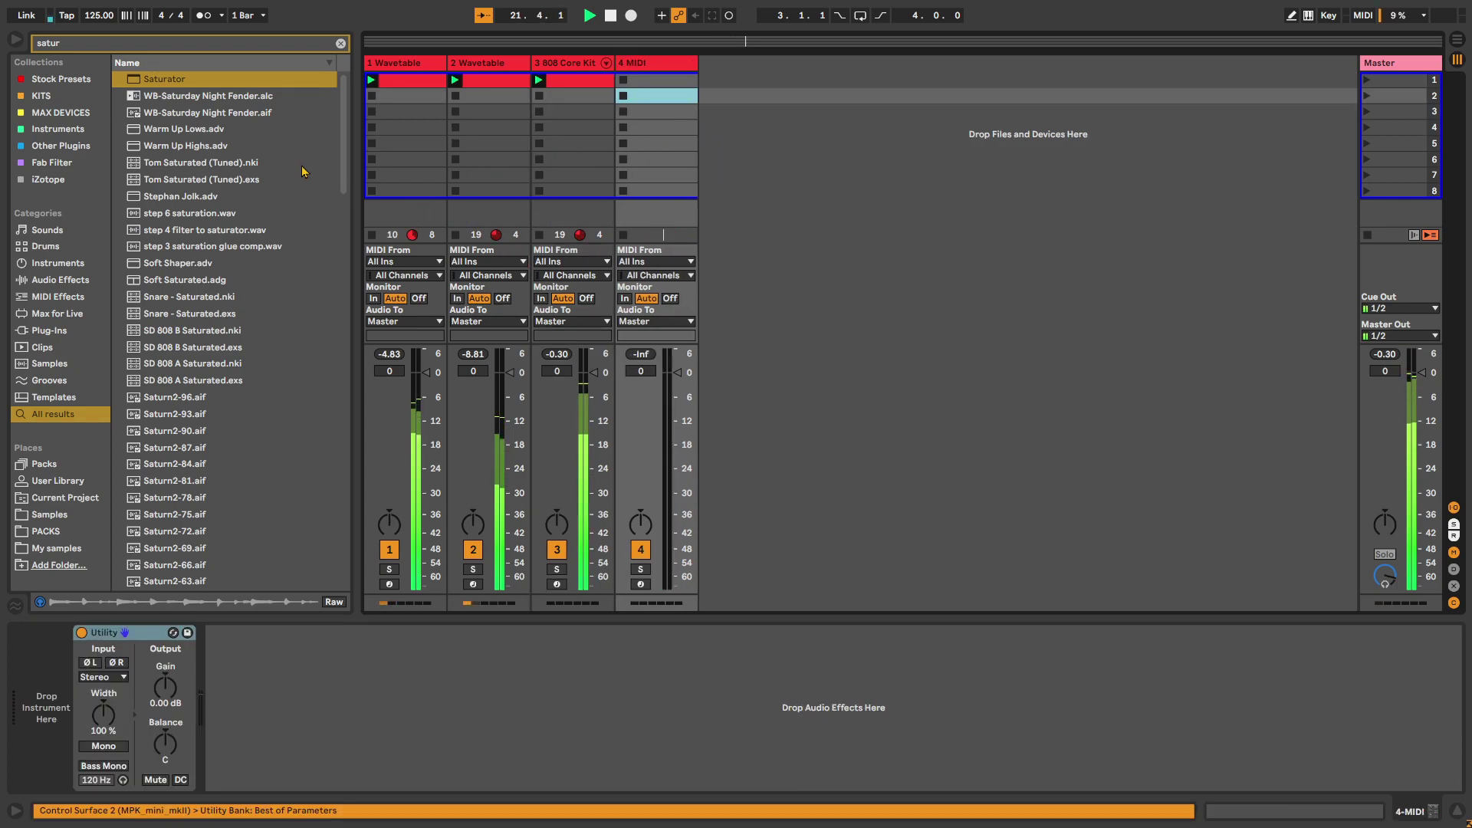
left_click(340, 44)
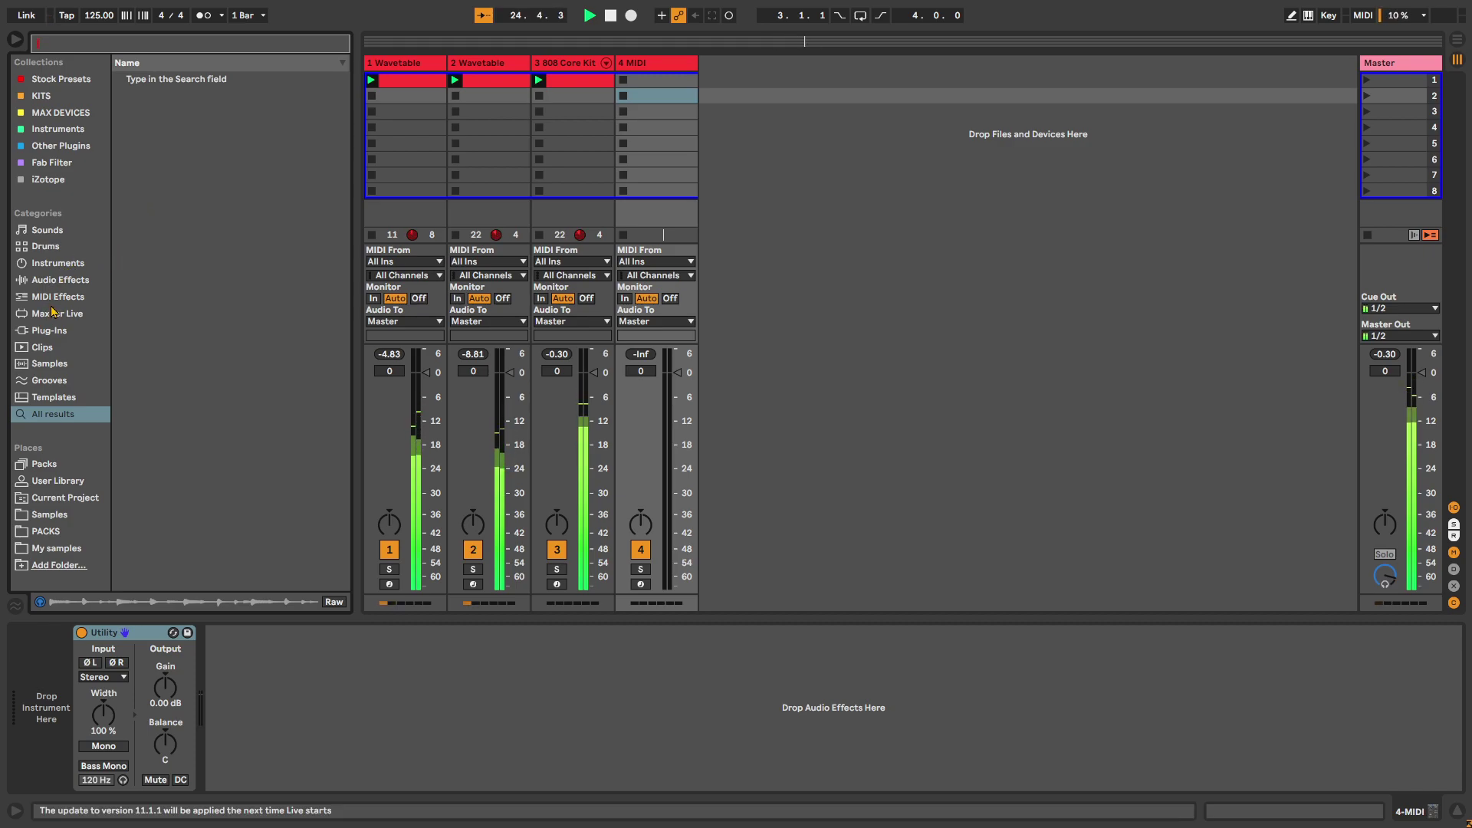
left_click(68, 263)
left_click(154, 412)
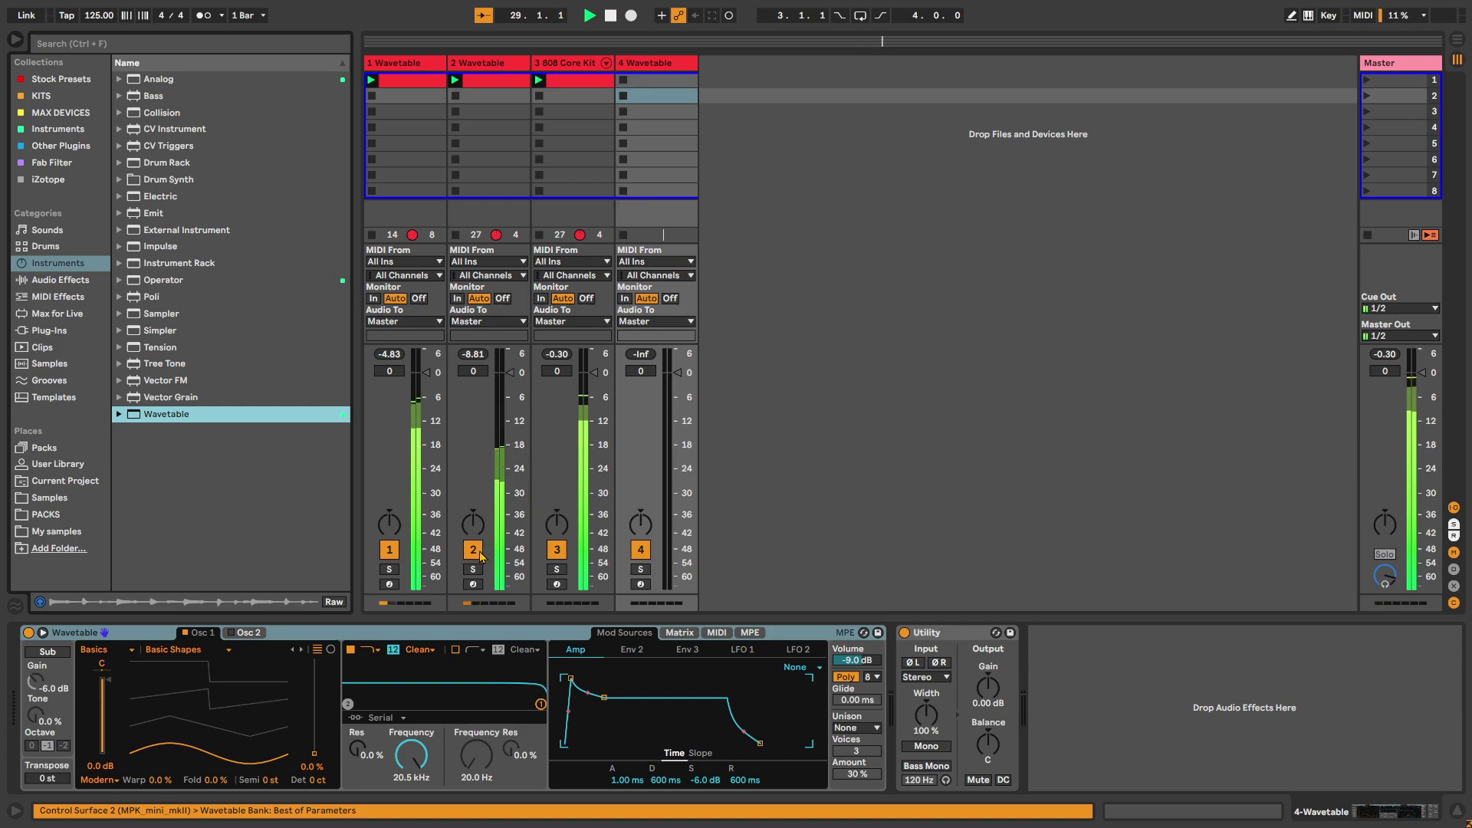
- Check the second track's chord clip and devices, and create an empty MIDI clip in the fourth track's first slot
left_click(491, 80)
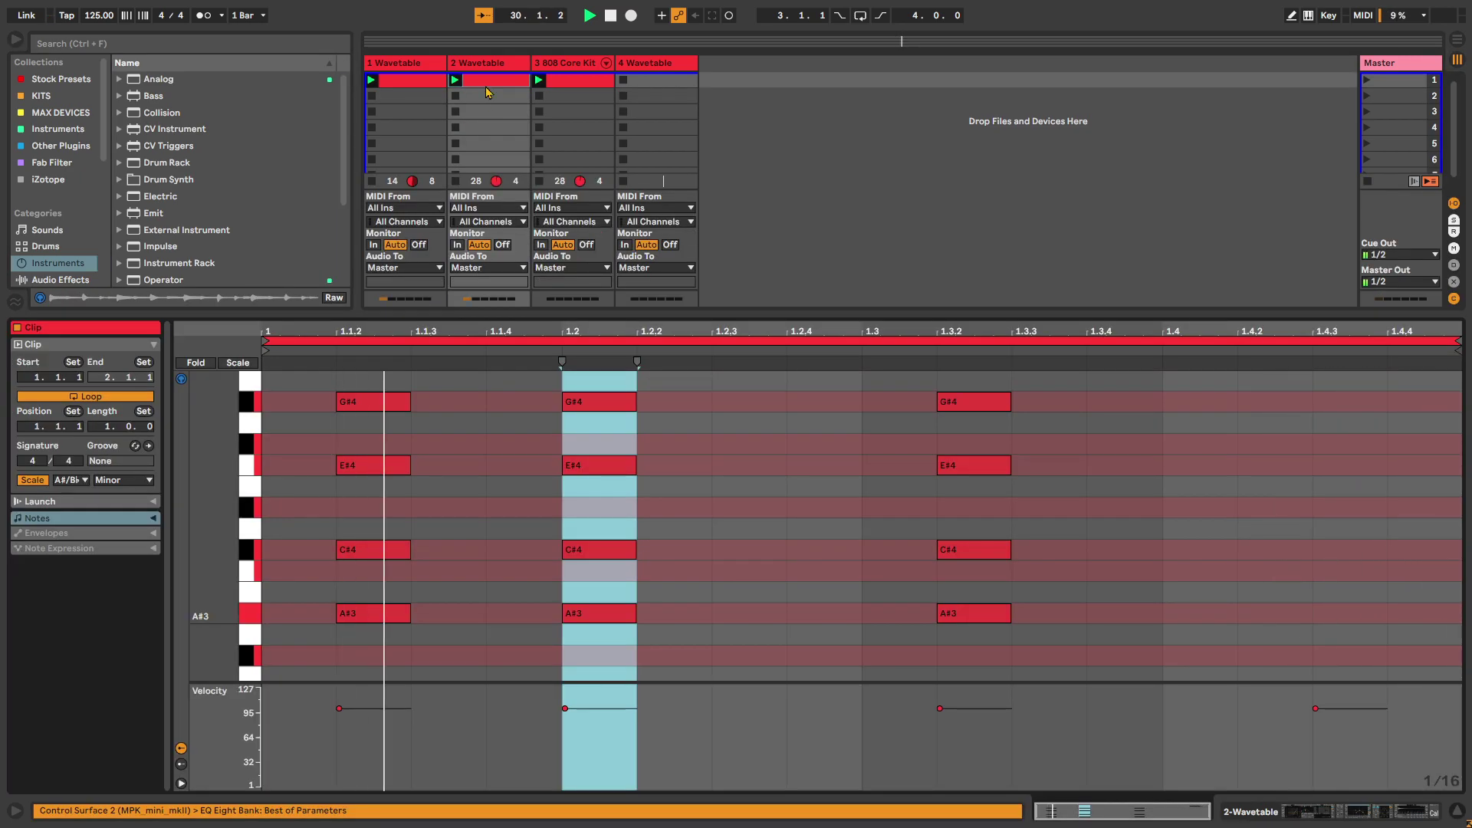
left_click(479, 143)
left_click_drag(410, 698, 420, 718)
double_click(660, 81)
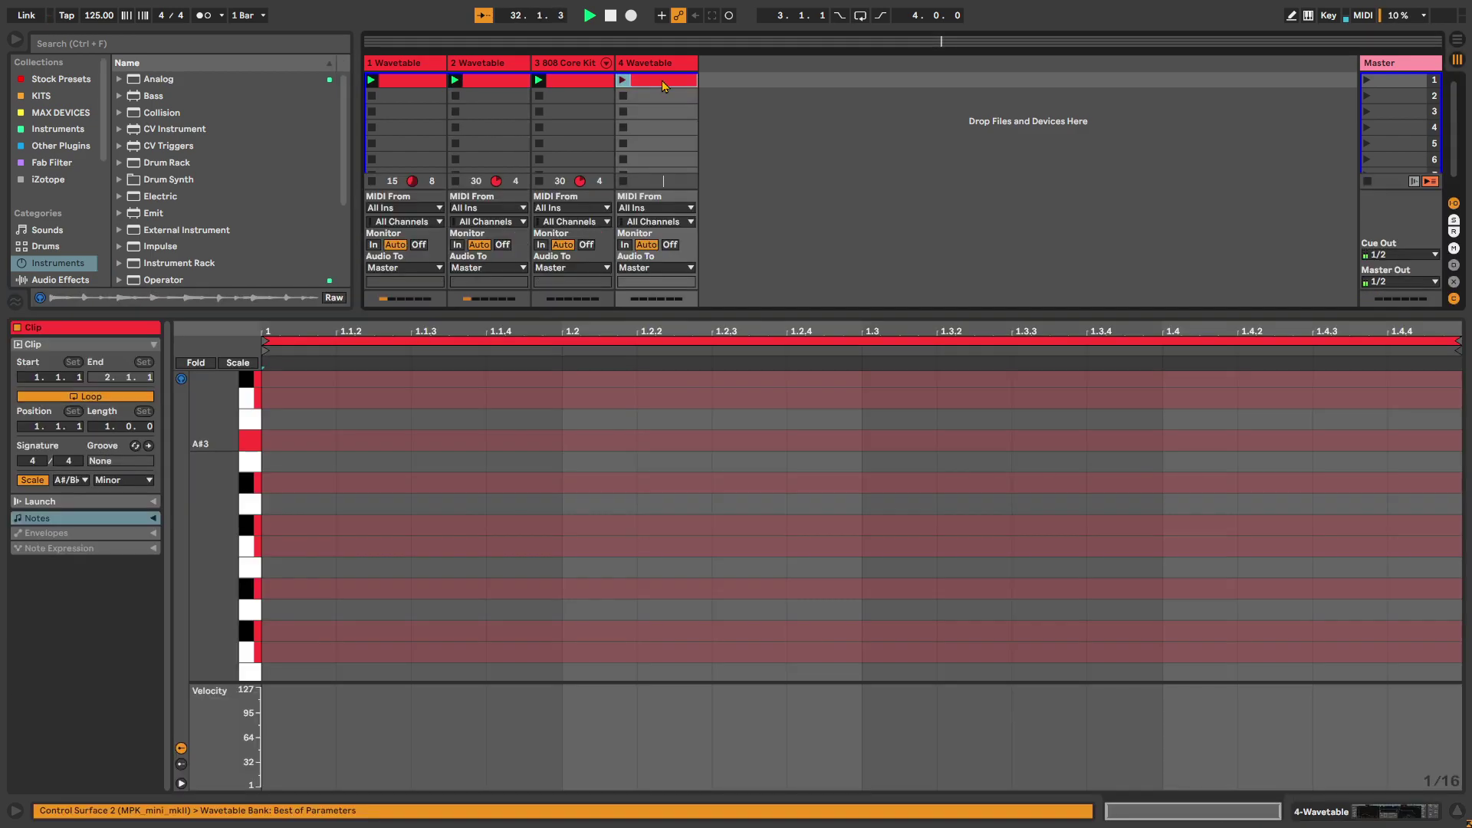
left_click(487, 63)
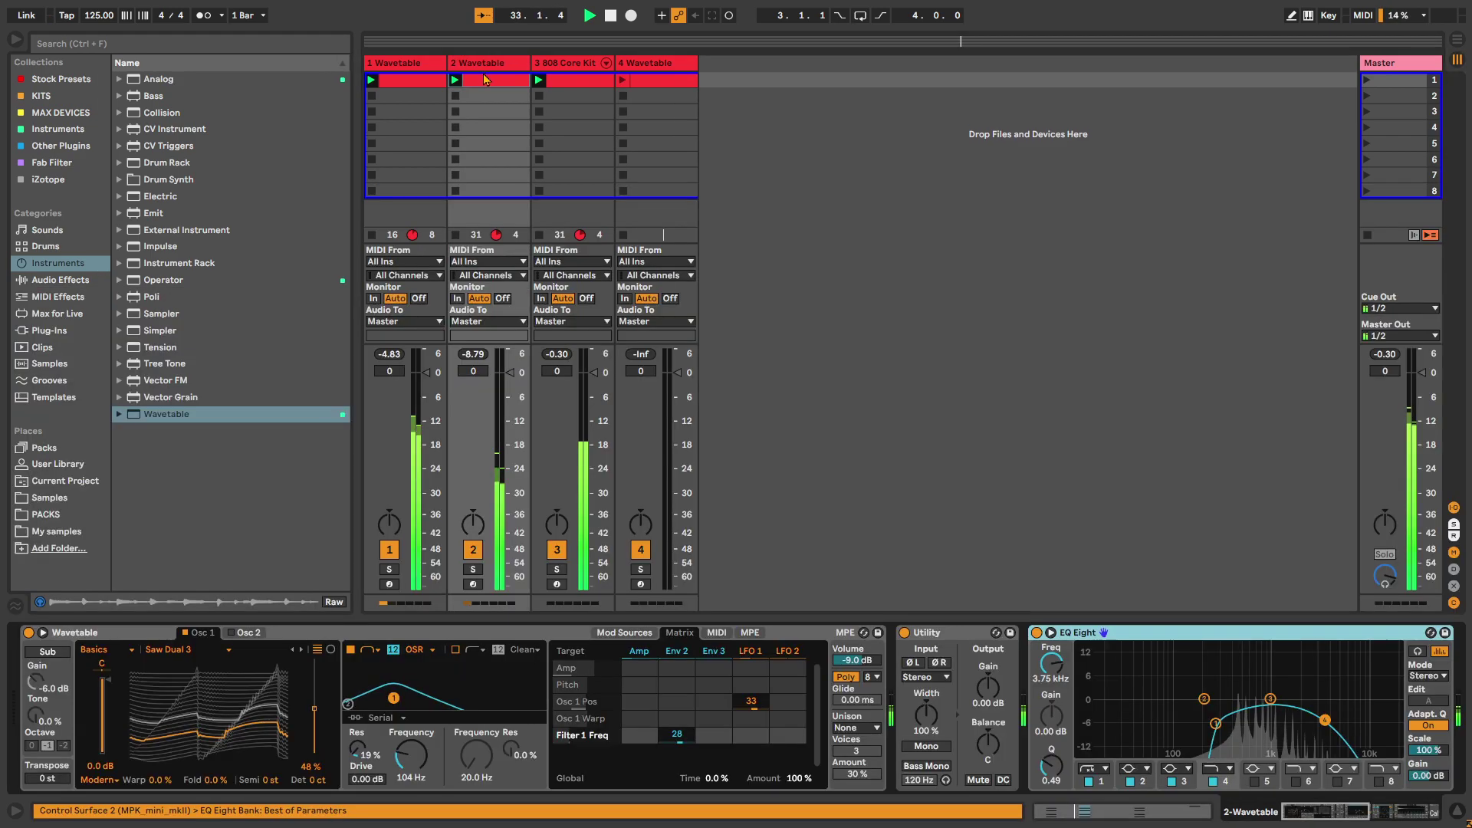
left_click(655, 63)
left_click(661, 80)
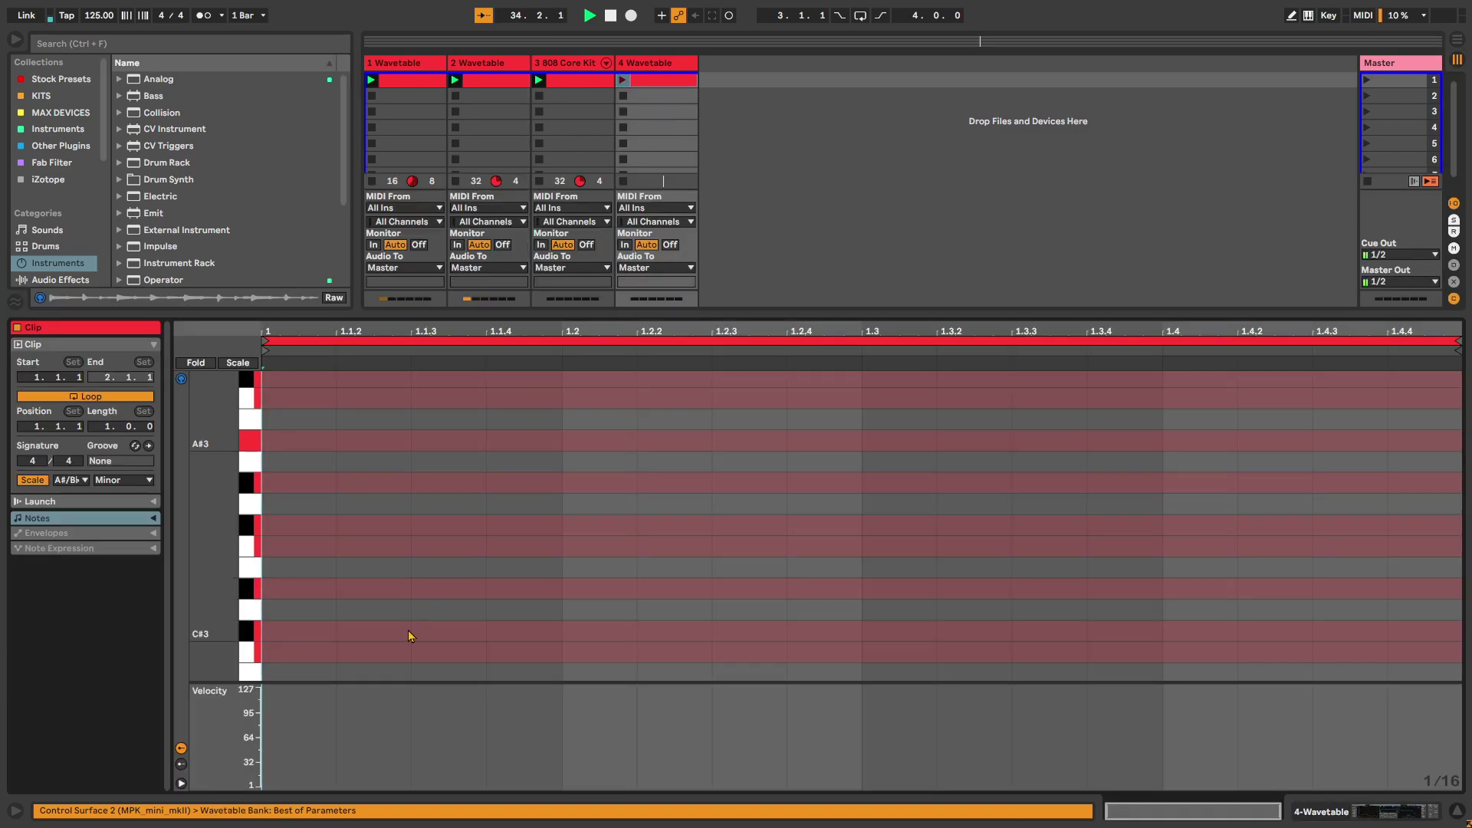
- Add an A#2 note at 1.1.1 of the fourth track's clip and lower it one octave to A#1
scroll(275, 567, "down", 4)
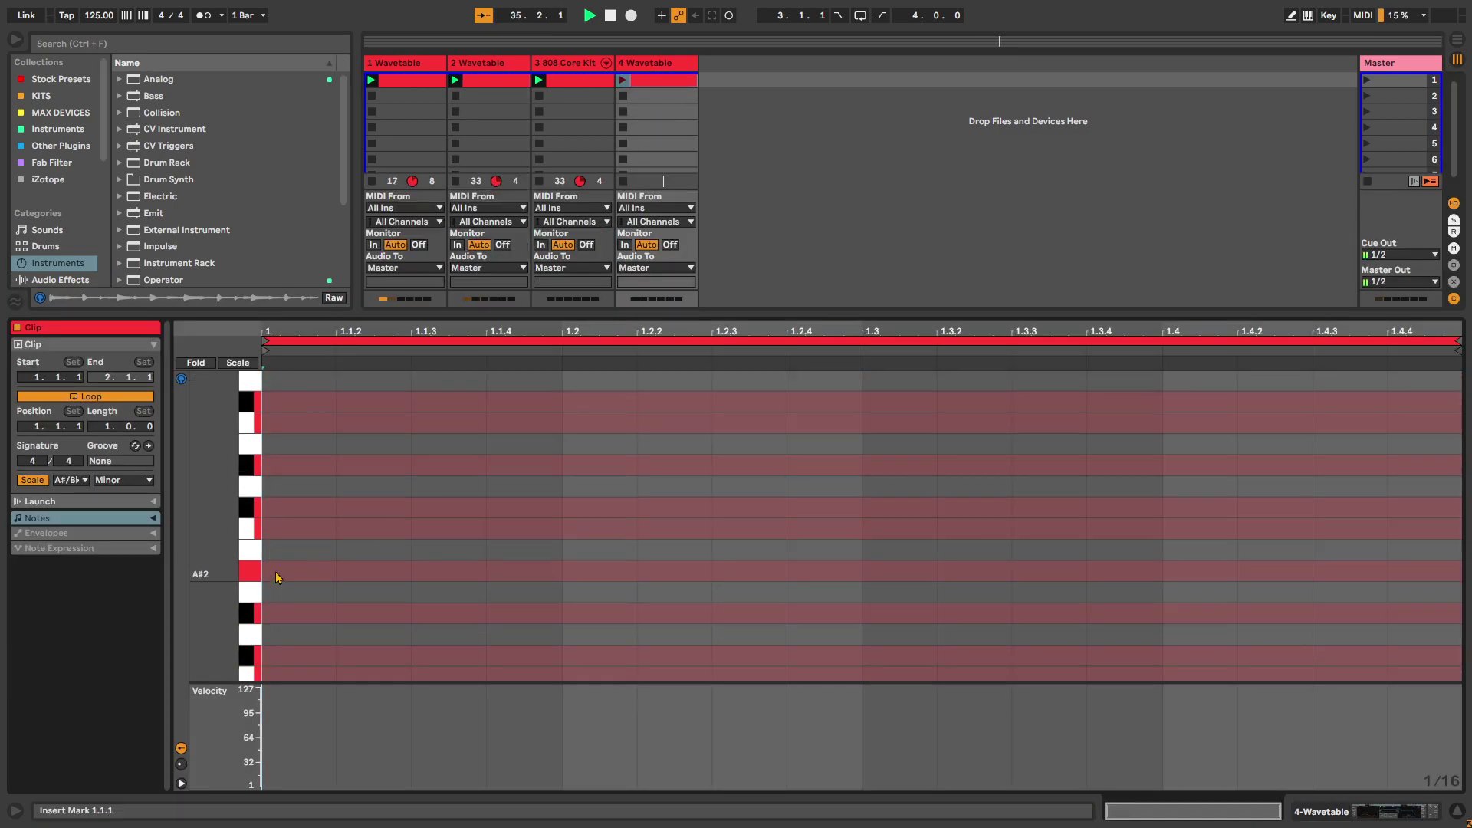
double_click(289, 452)
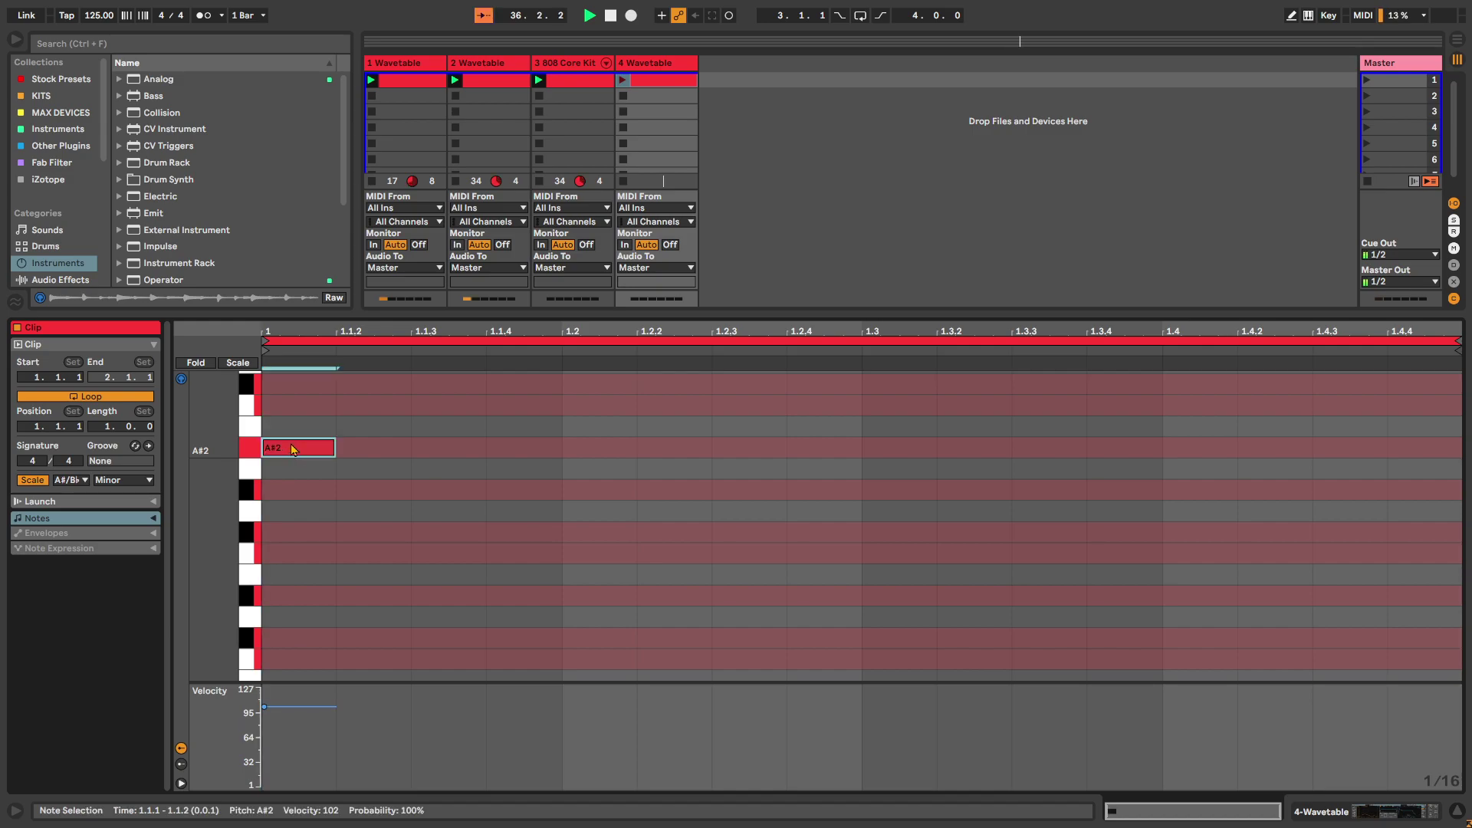
key("shift+Down")
key("shift+Down")
key("shift+Up")
key("shift+Down")
key("shift+Up")
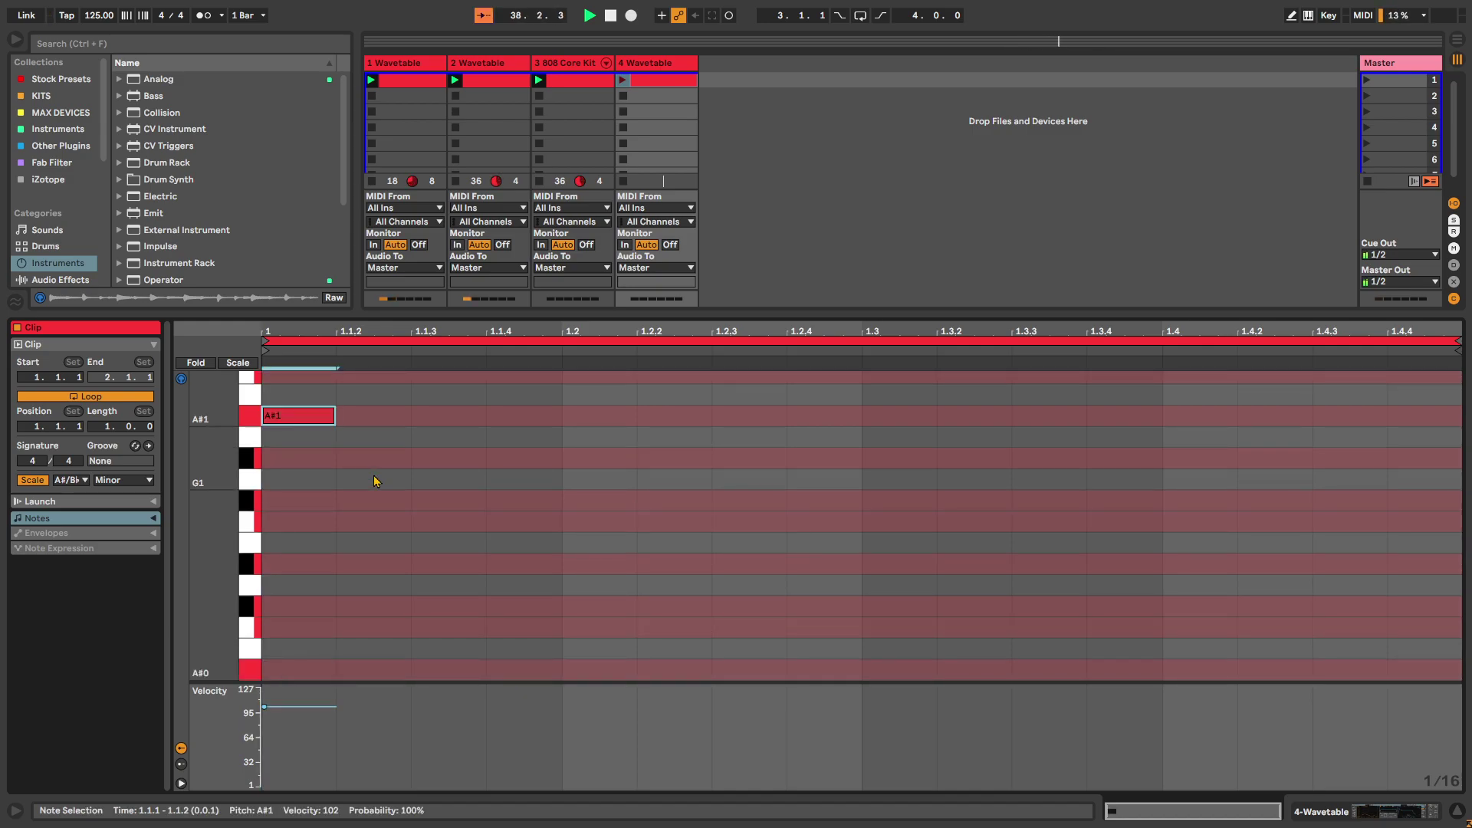
- Lower the note to A#0, lengthen it to one beat ending at 1.2, and stop playback
key("shift+Down")
key("shift+Up")
key("shift+Down")
key("shift+Up")
key("shift+Down")
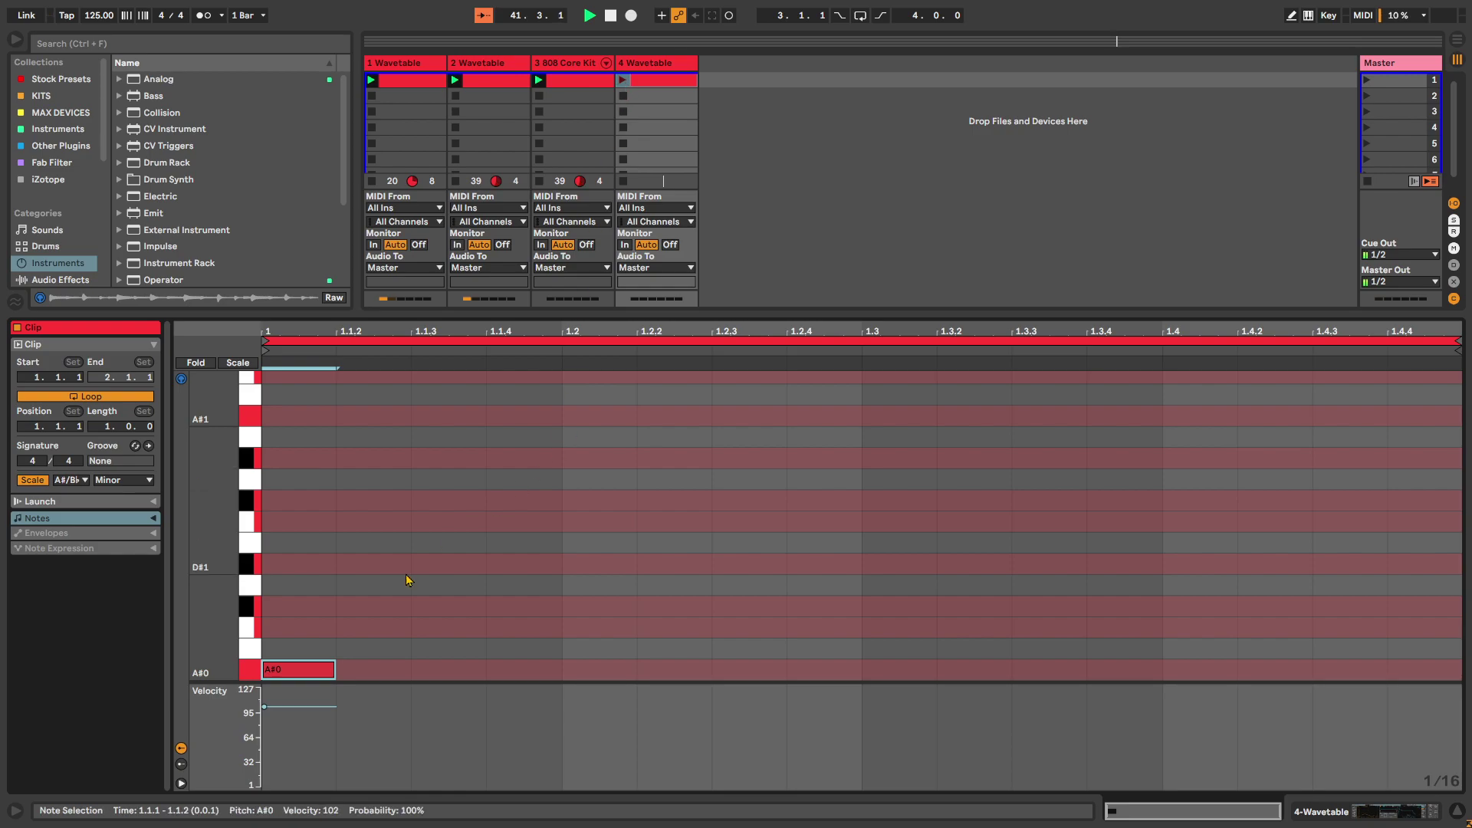
left_click_drag(341, 666, 560, 667)
key("space")
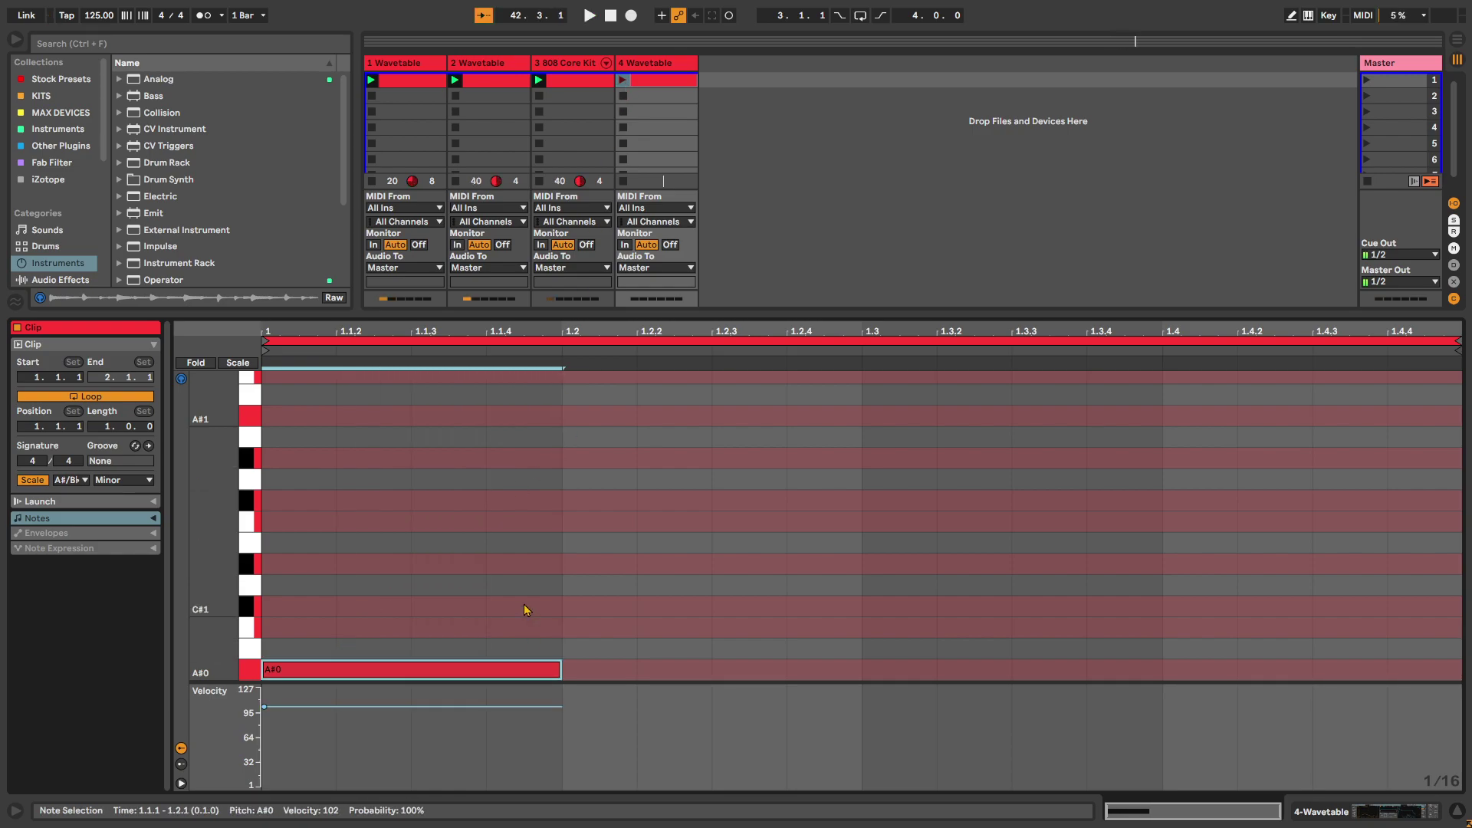
- Launch the fourth track's clip, then set its Wavetable Osc 1 wavetable position to 100% and play it again
left_click(623, 80)
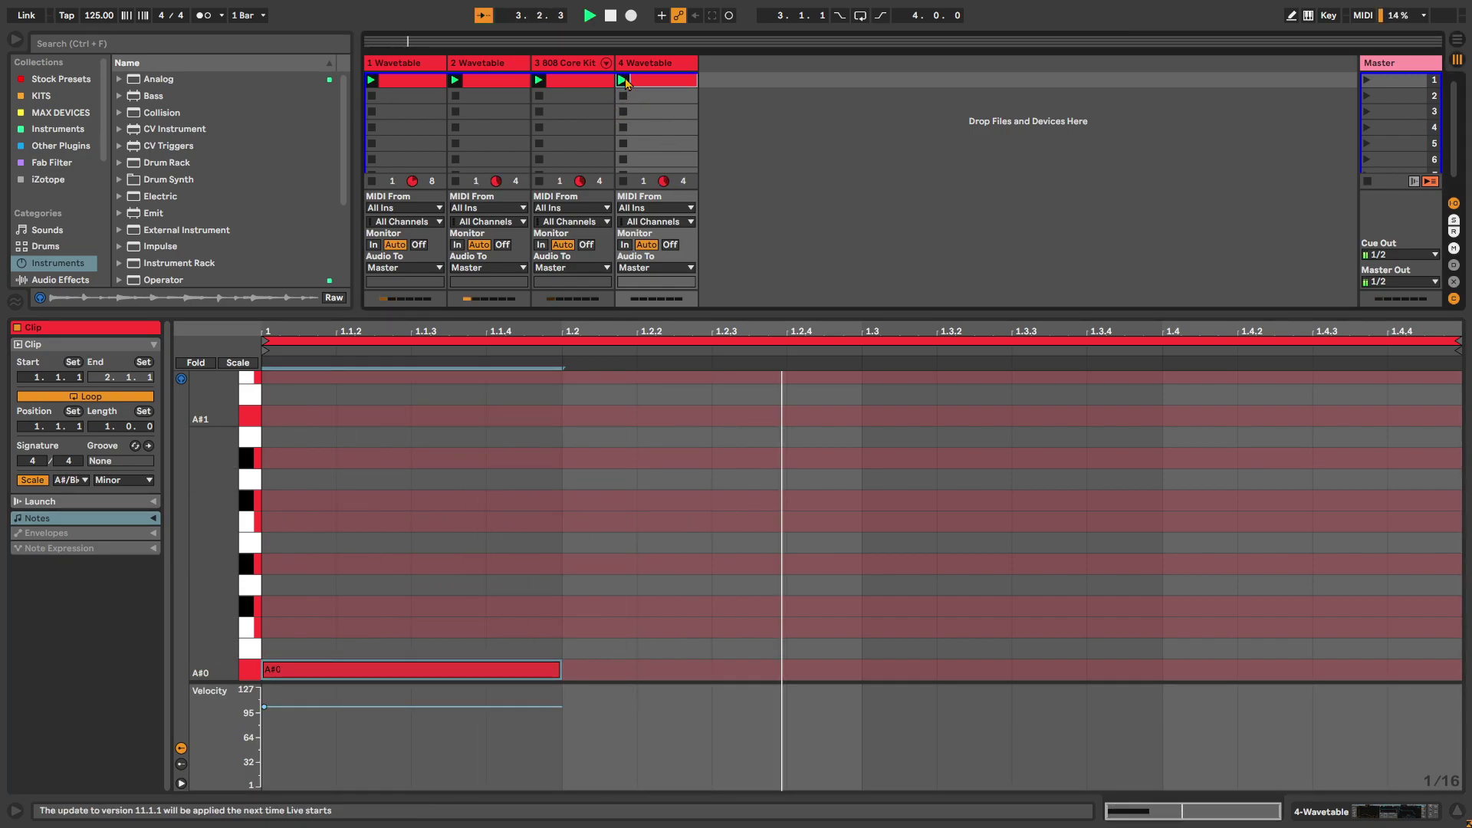
key("space")
double_click(656, 66)
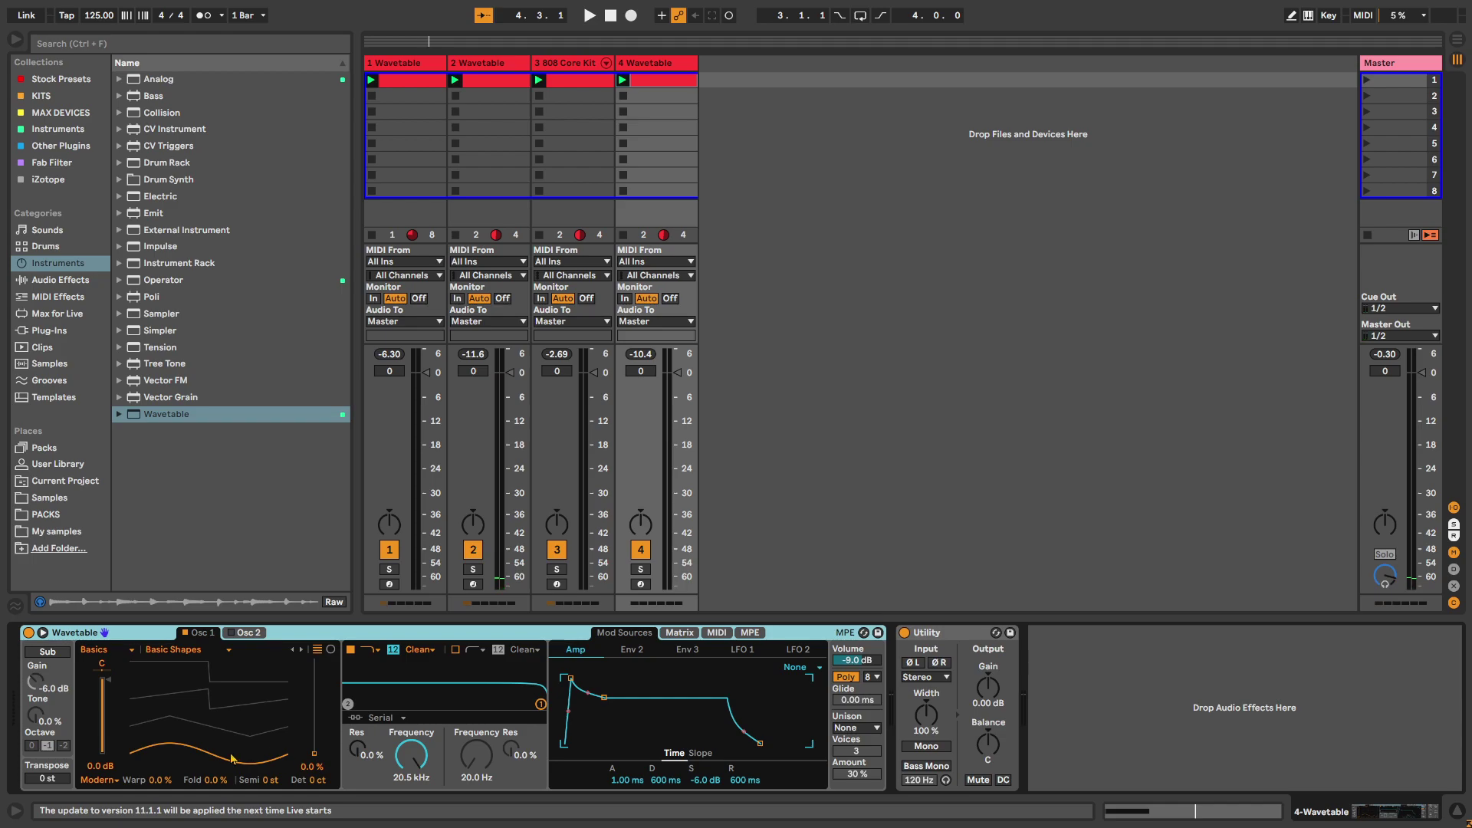
left_click_drag(232, 760, 234, 510)
left_click(635, 79)
key("space")
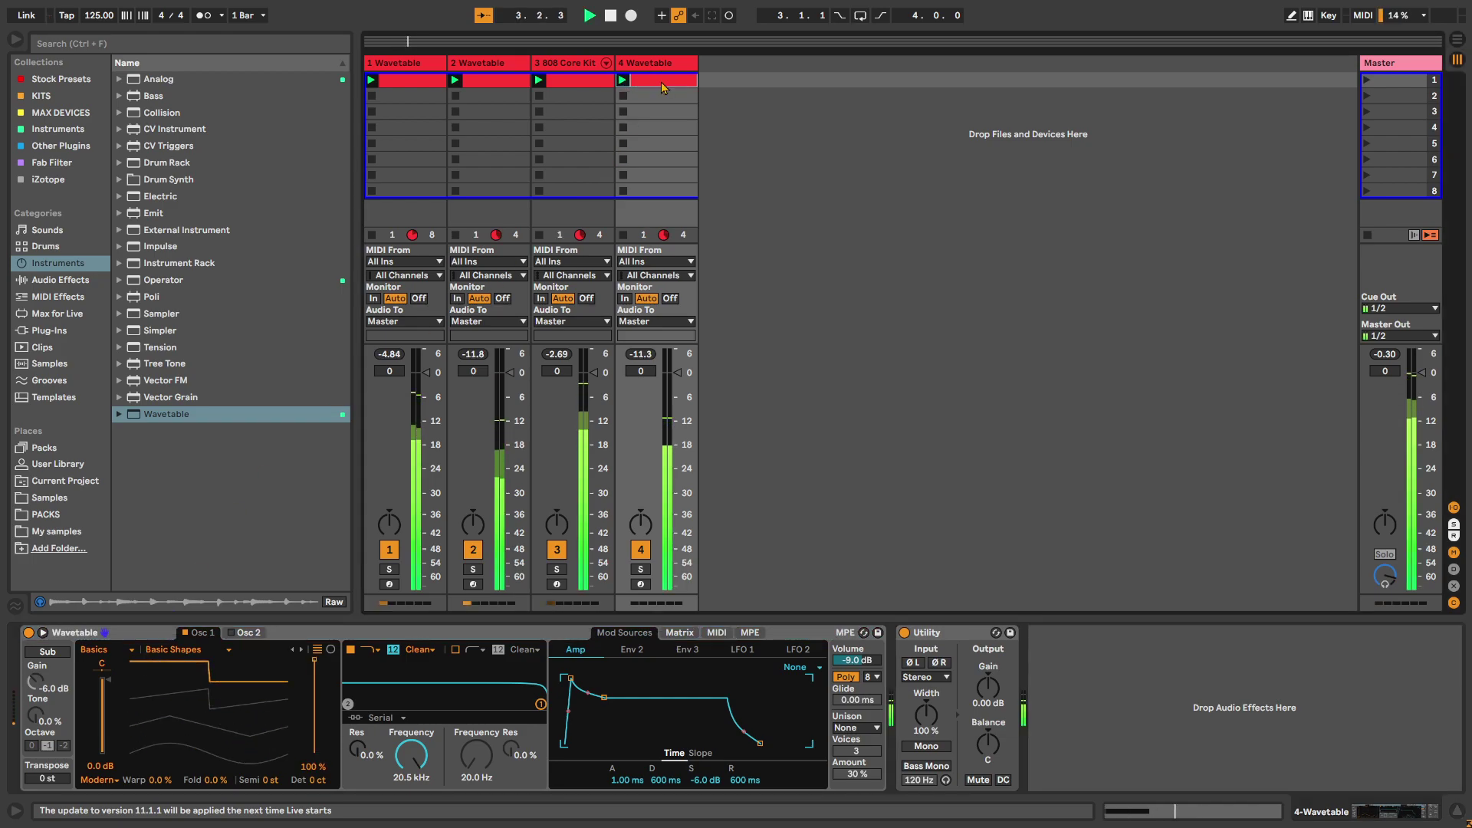
- Replace the one-beat A#0 with a sixteenth-note A#0 at 1.1.1 and another A#0 from 1.1.2 to 1.2, and audition the clip
key("shift+Tab")
left_click_drag(676, 618, 676, 306)
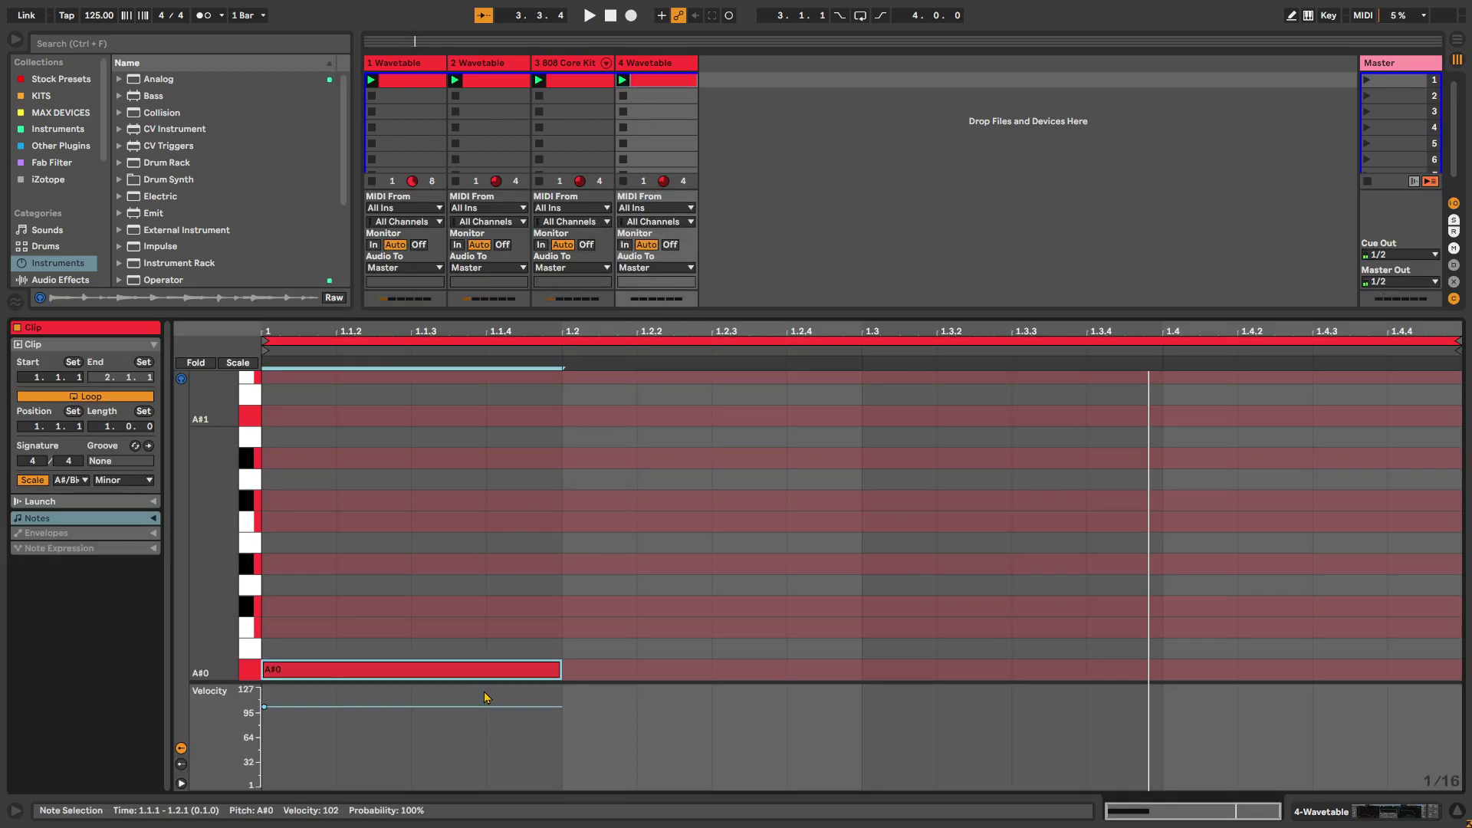
double_click(338, 672)
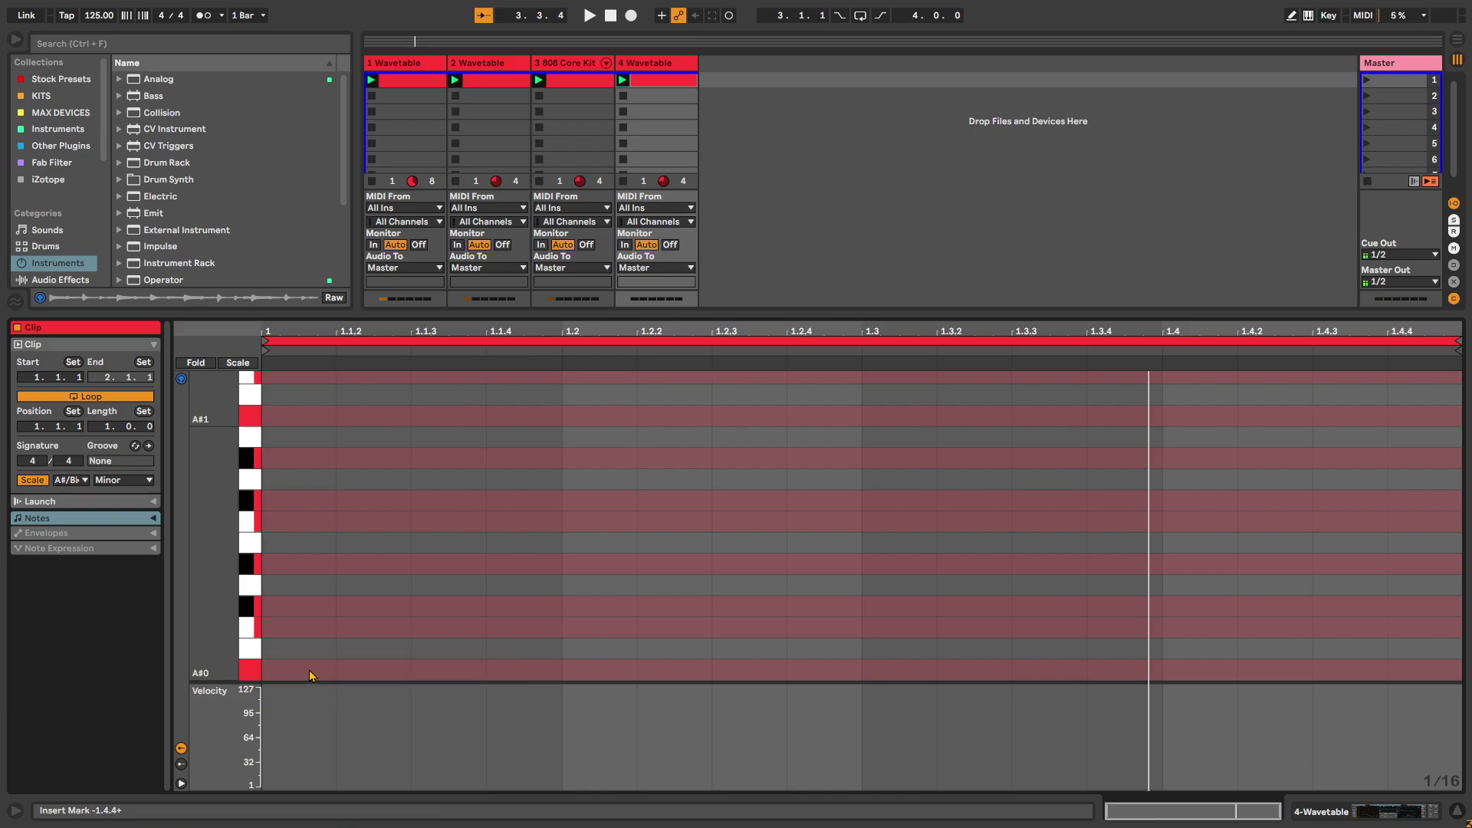
double_click(309, 671)
double_click(376, 670)
left_click_drag(414, 670, 561, 670)
key("space")
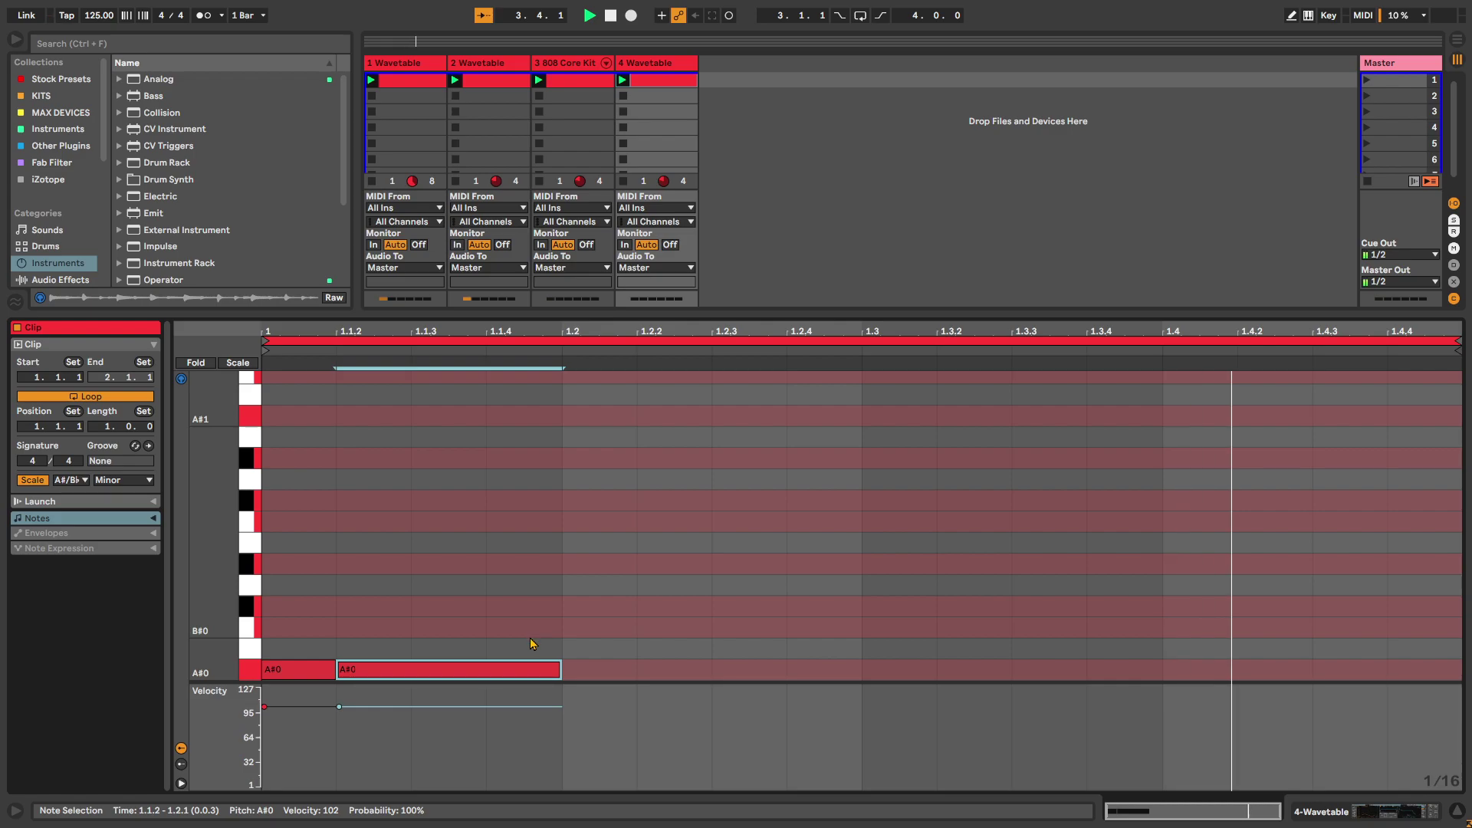
key("space")
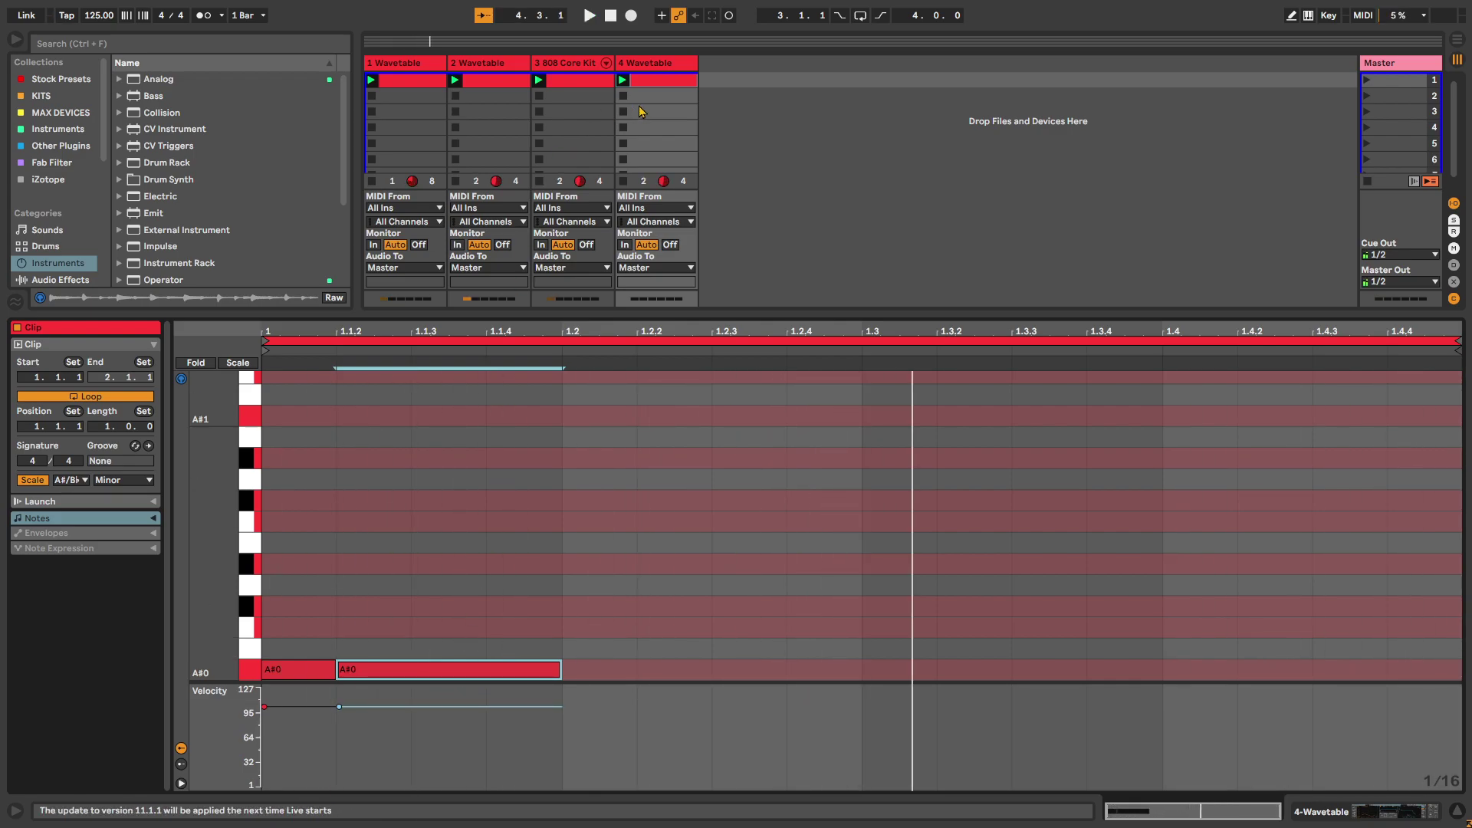
- Set the fourth track's Wavetable Amp envelope to 228 ms decay, 0.0 dB sustain and 1.50 ms release, and start playback
left_click(665, 62)
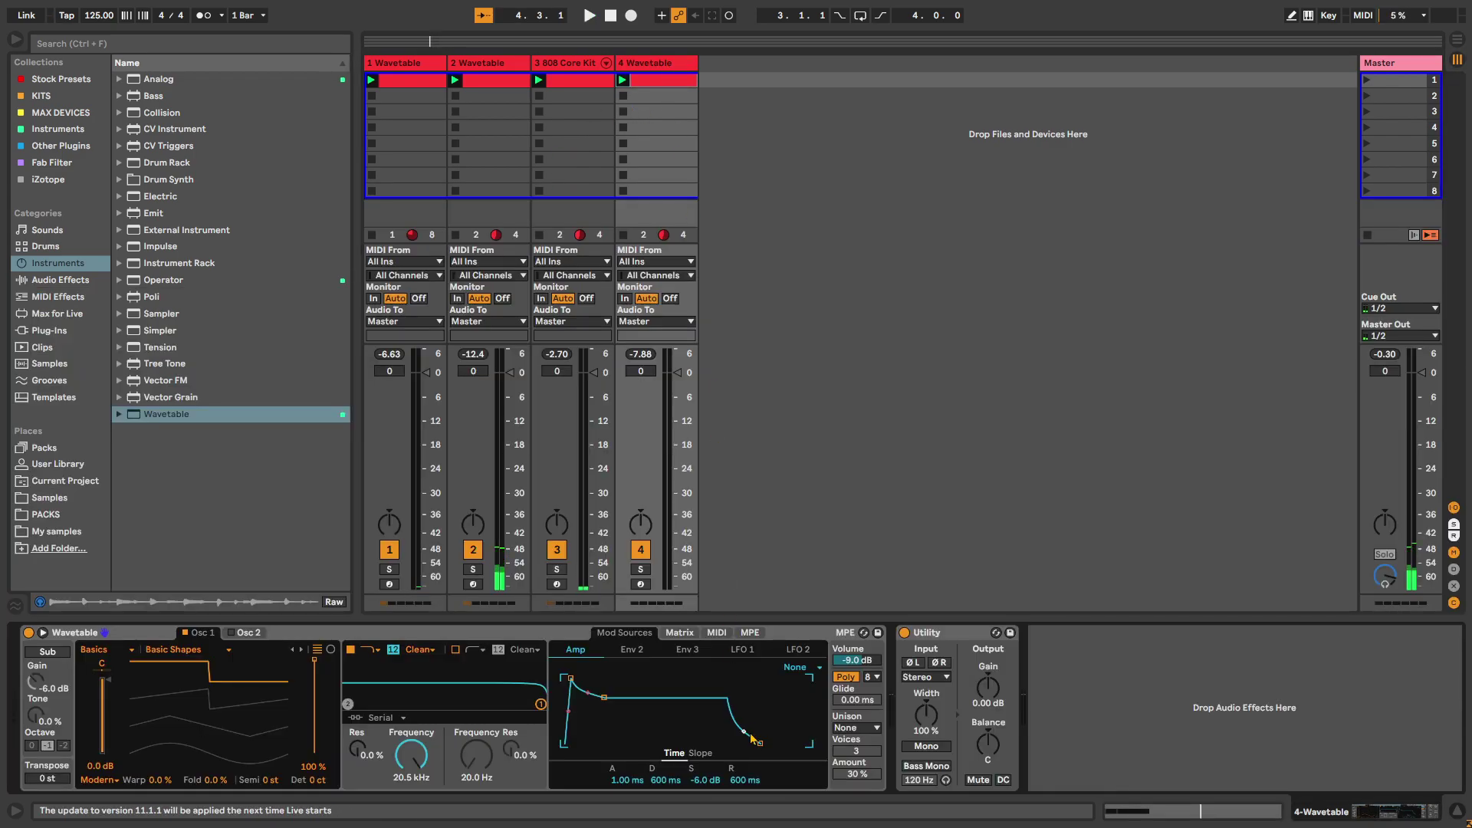
left_click_drag(744, 743, 727, 743)
left_click_drag(604, 697, 597, 678)
key("space")
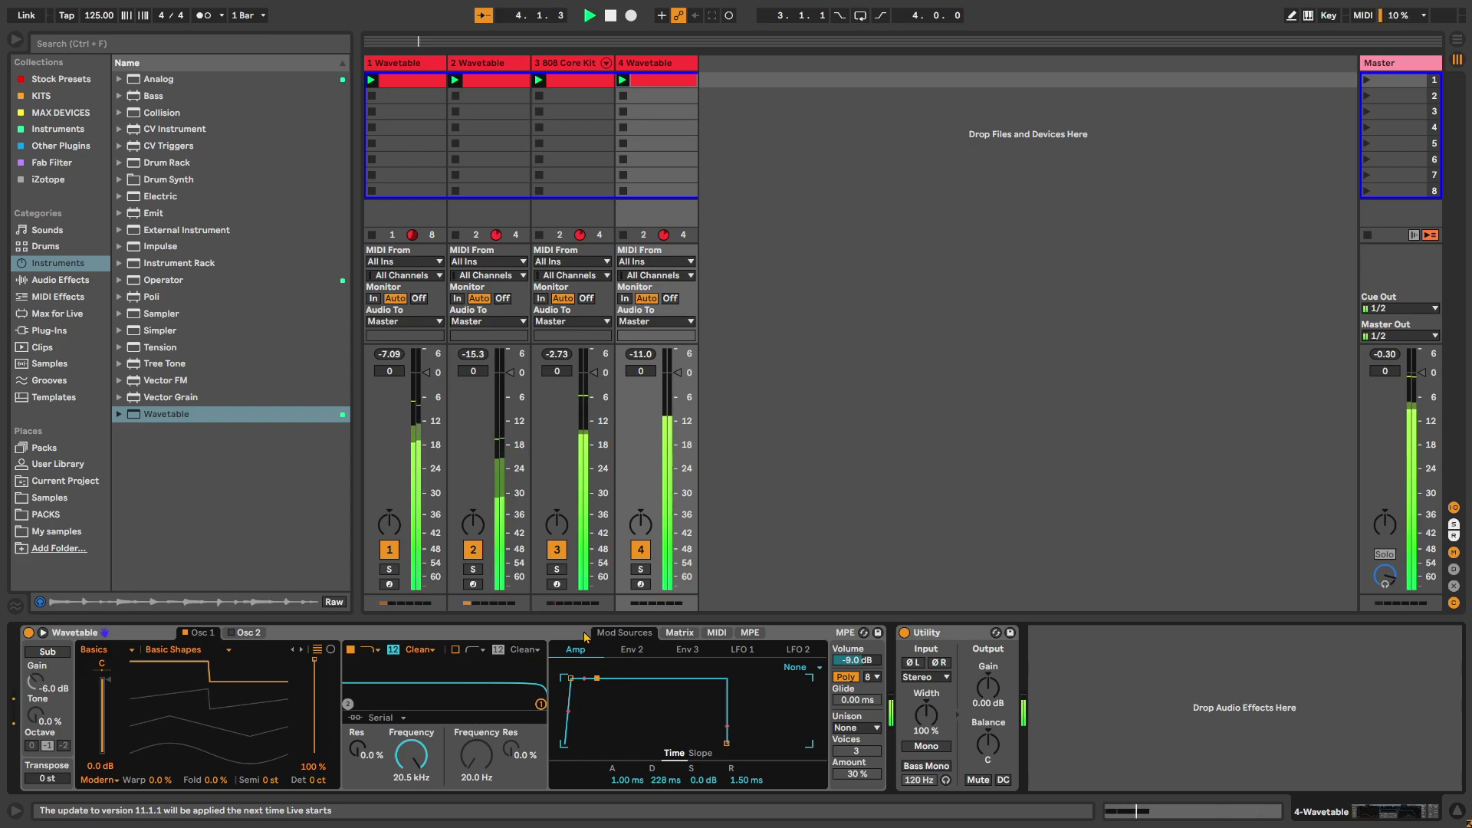
- Try a four-bar loop length on the fourth track's clip, undo it and audition the one-bar loop
left_click(655, 79)
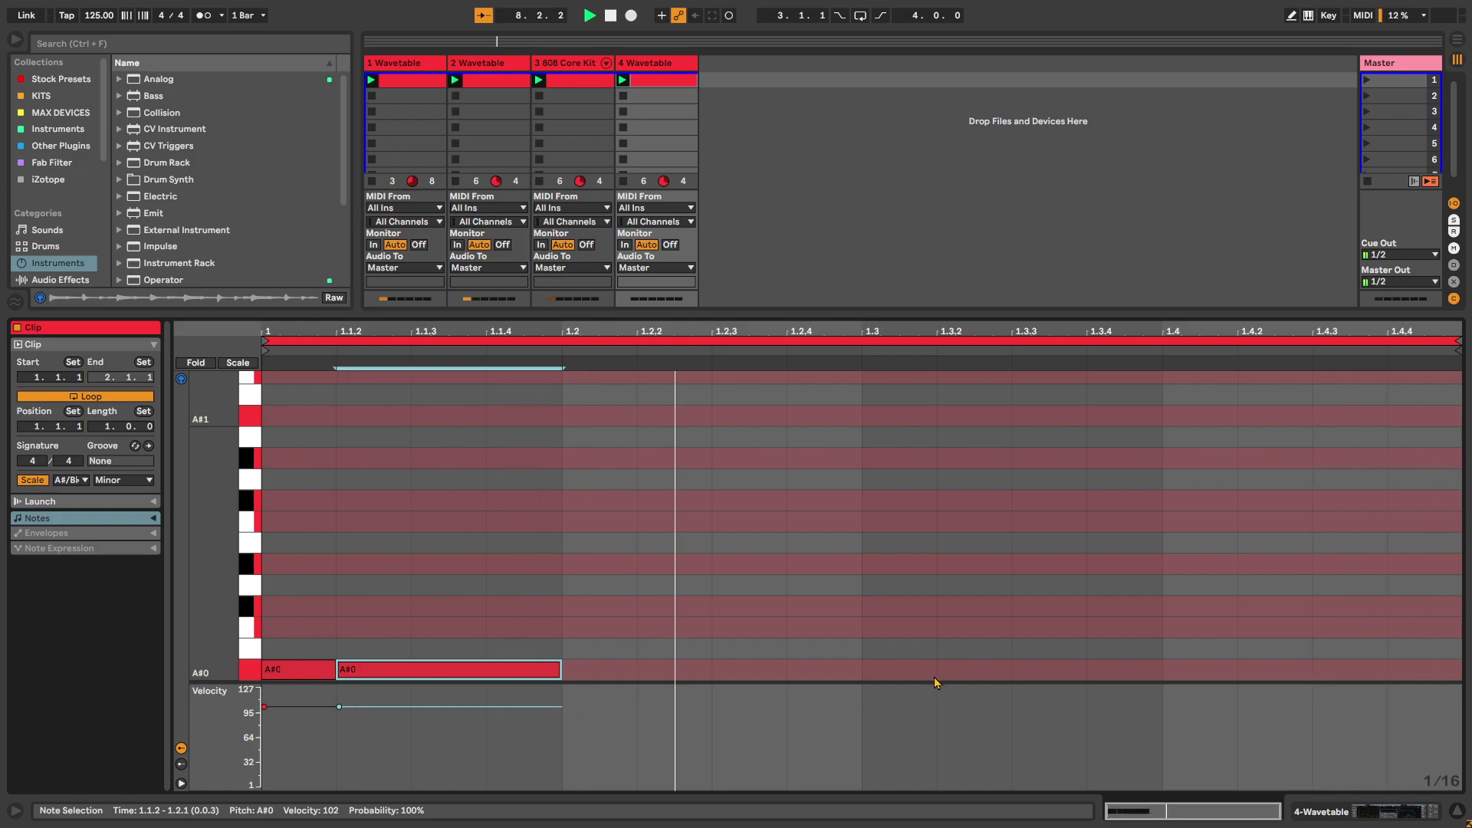
double_click(752, 565)
double_click(754, 569)
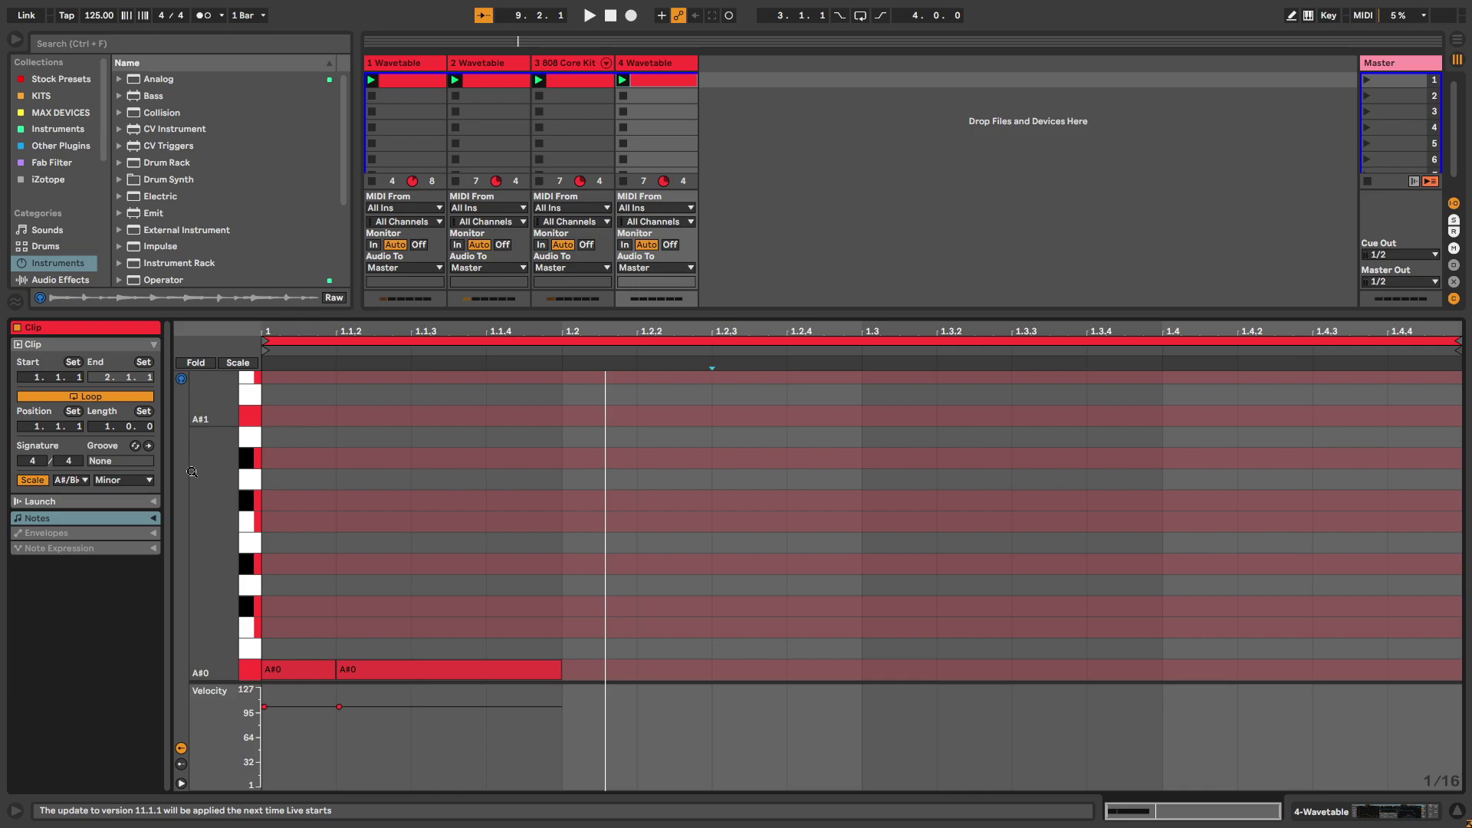
left_click_drag(107, 434, 108, 414)
key("space")
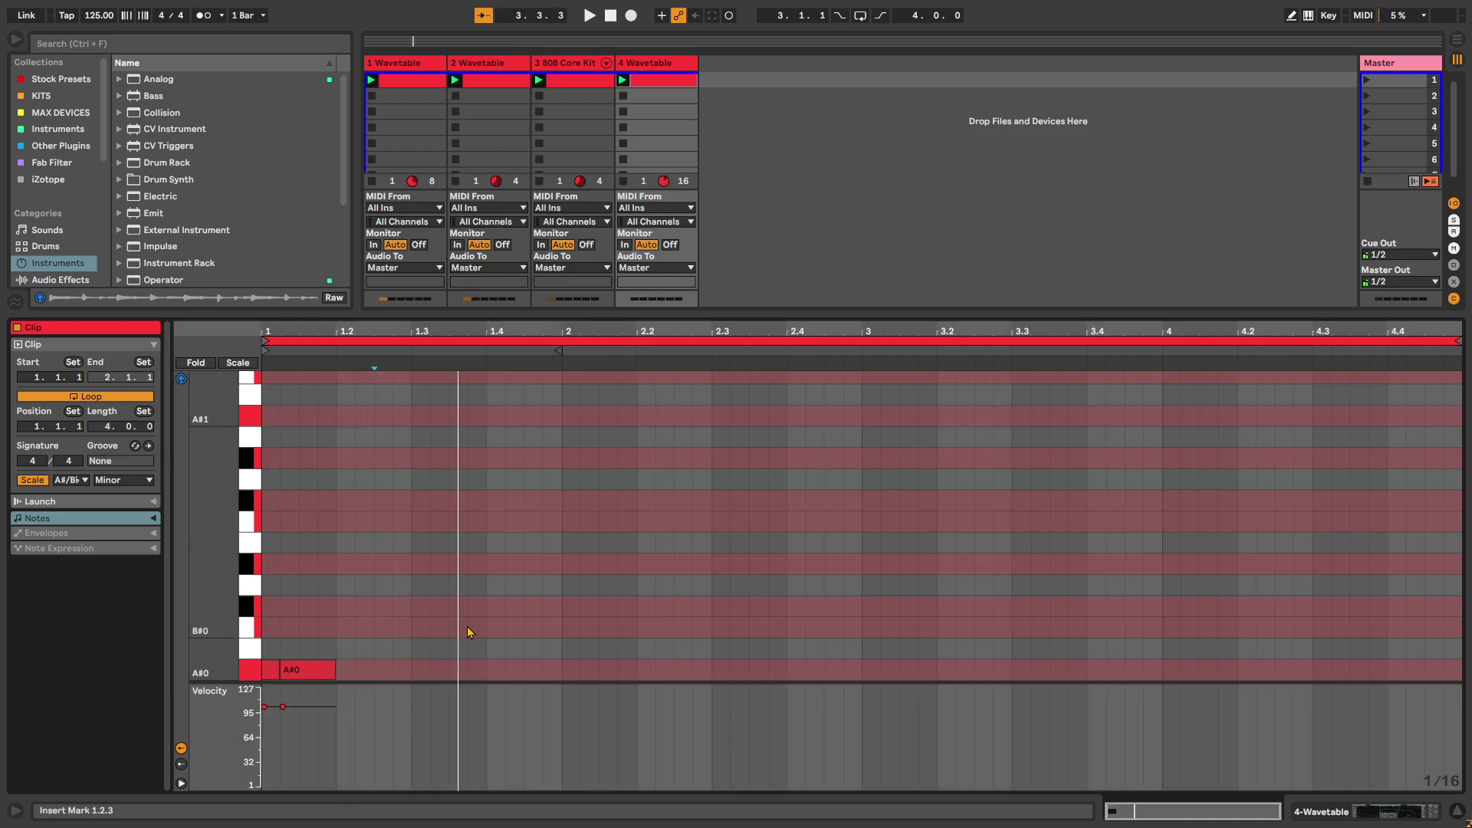
key("ctrl+z")
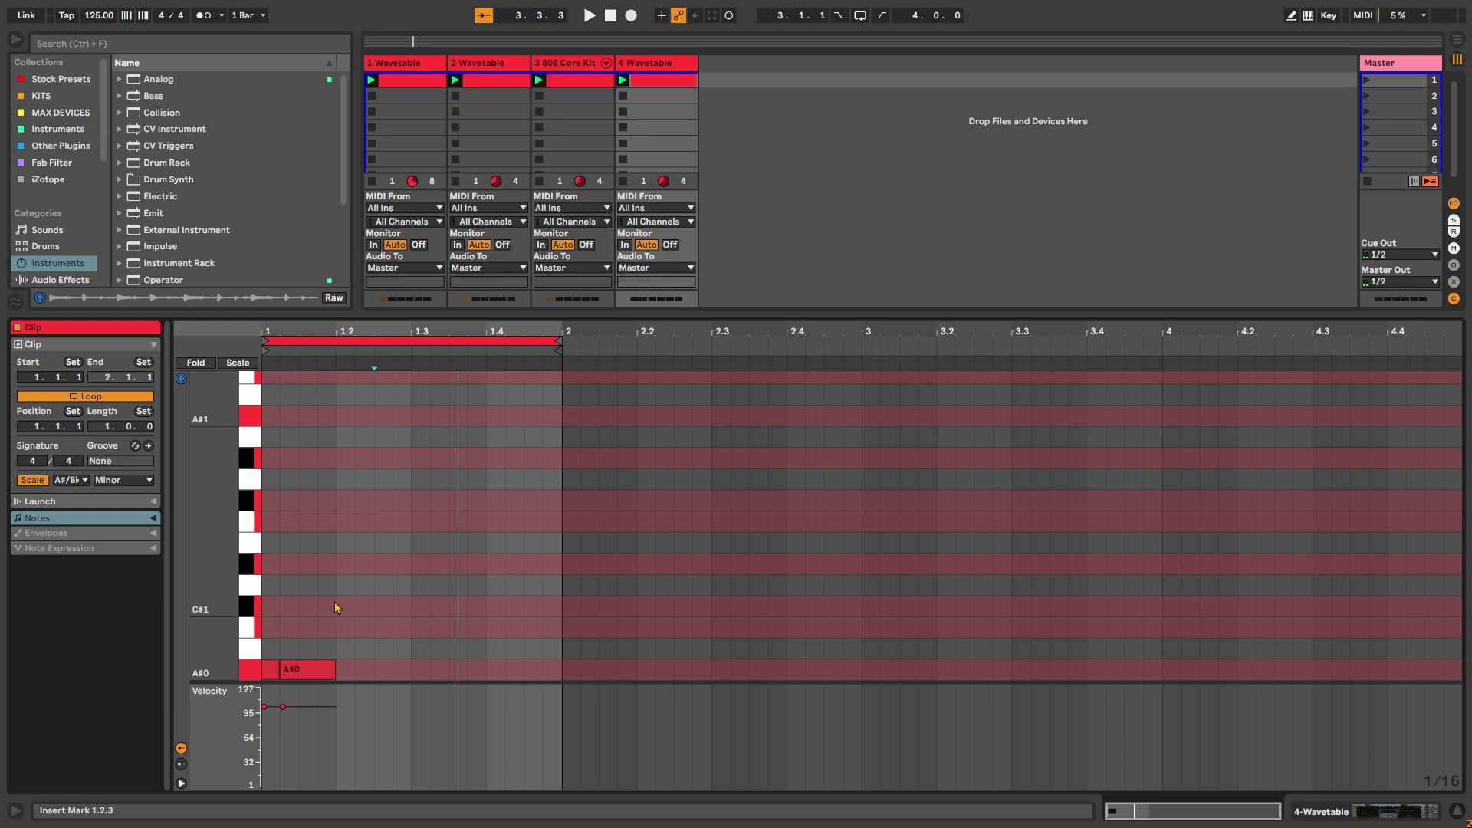
key("space")
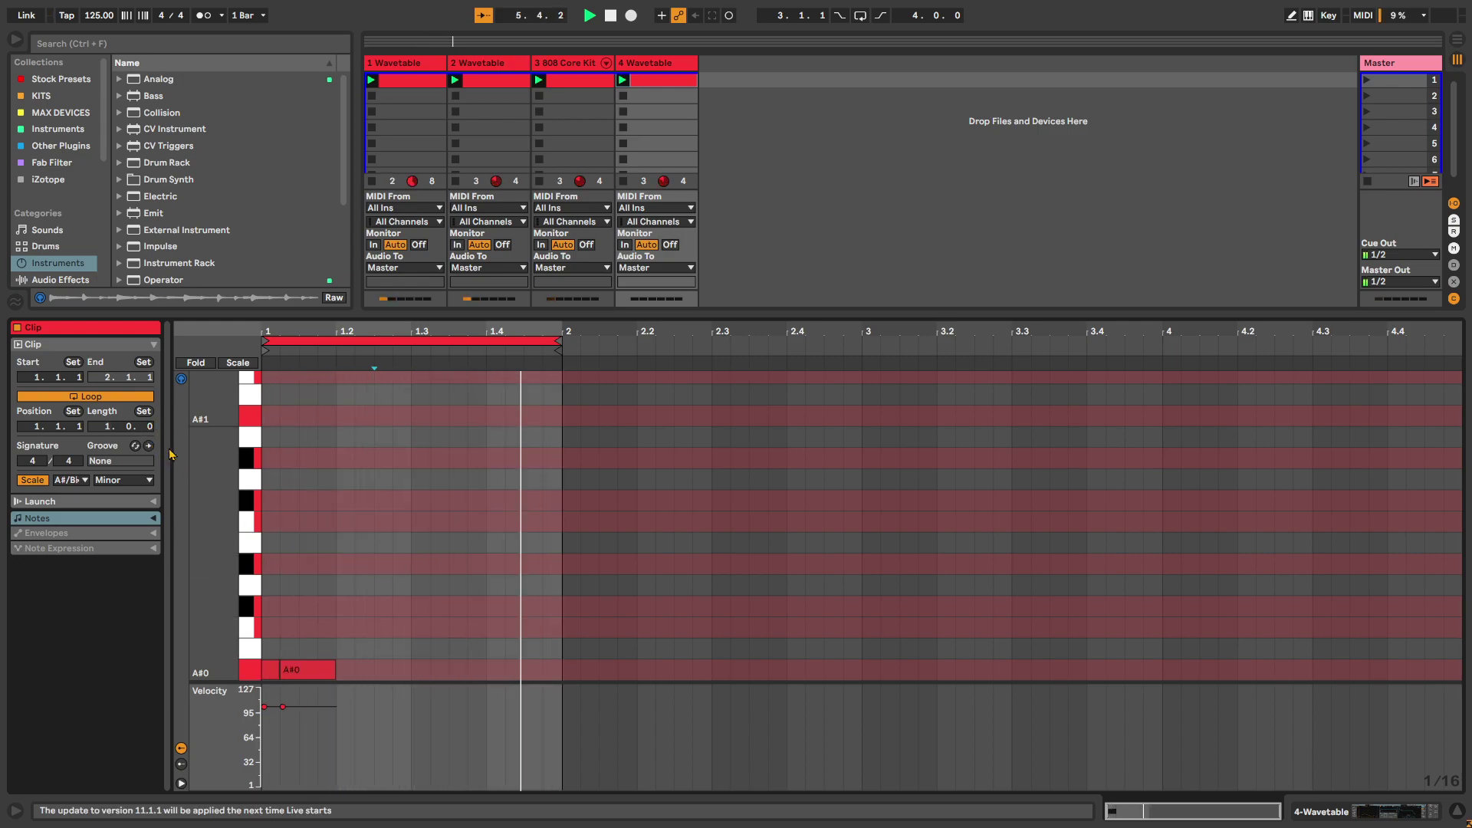
key("space")
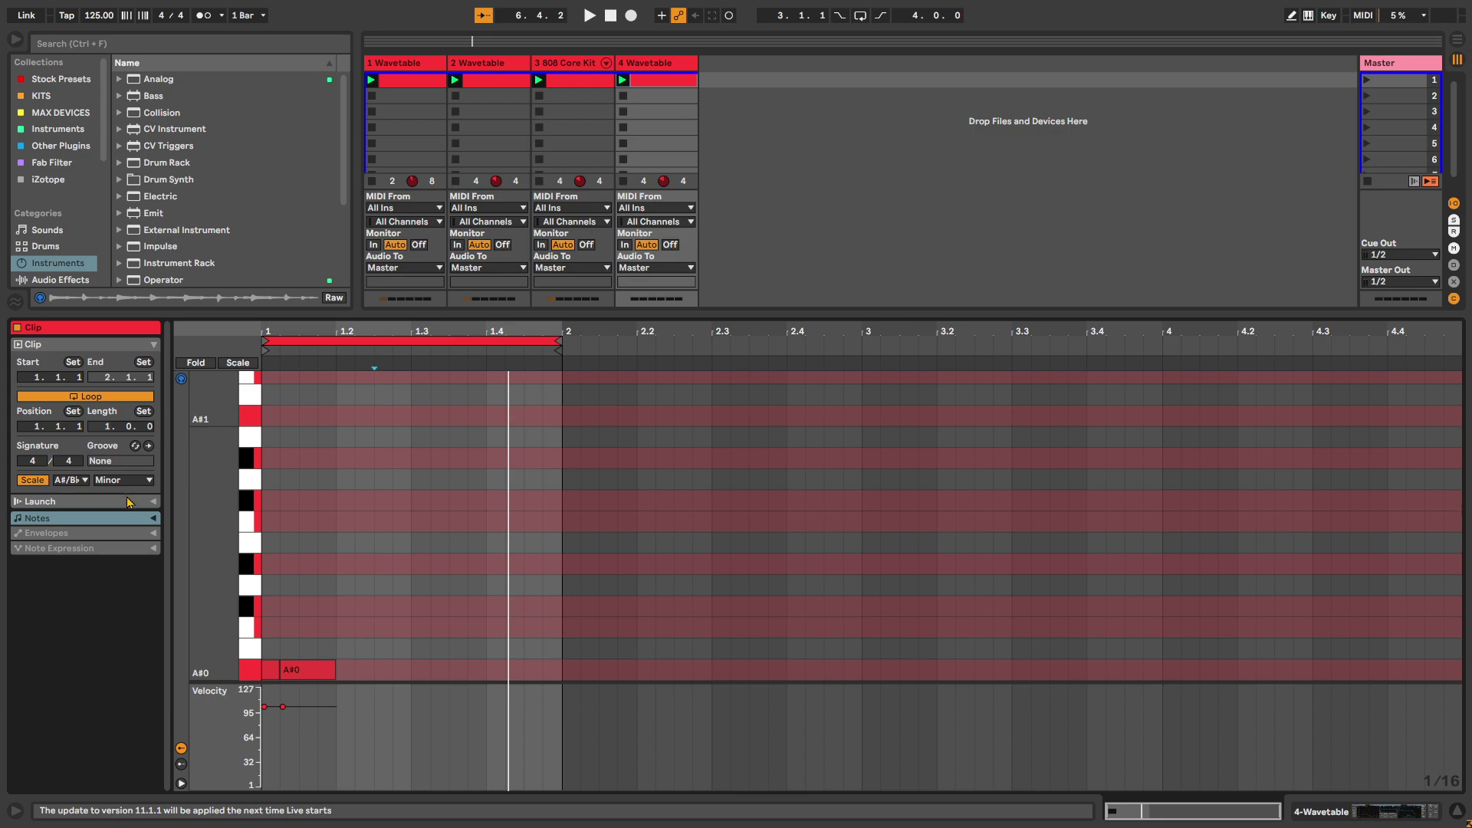
- Duplicate the first bar's A#0 pair into bars 2, 3 and 4, set the loop length to four bars and play
left_click_drag(556, 558, 240, 734)
key("ctrl+d")
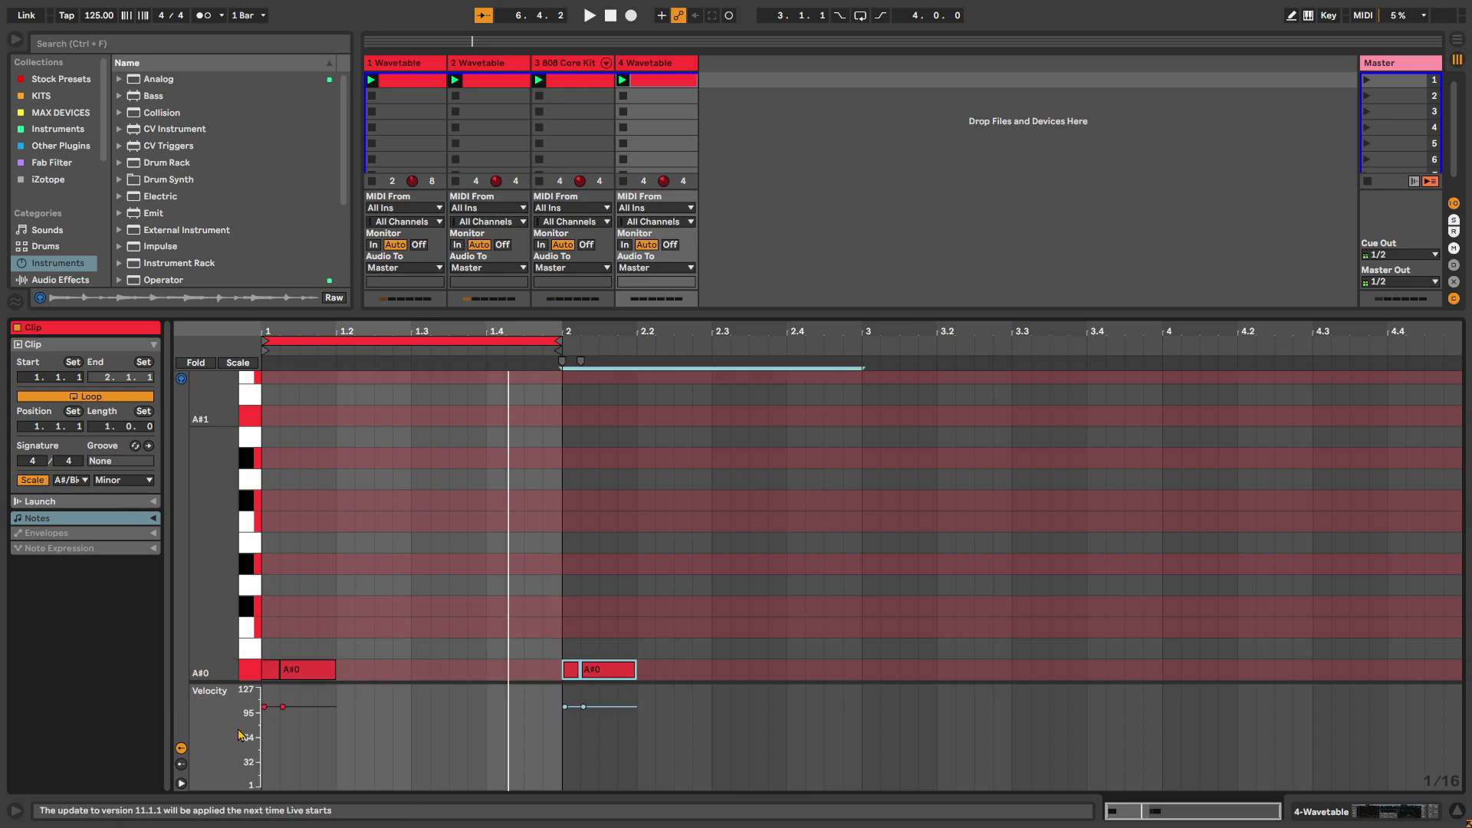
key("ctrl+d")
key("ctrl+d")
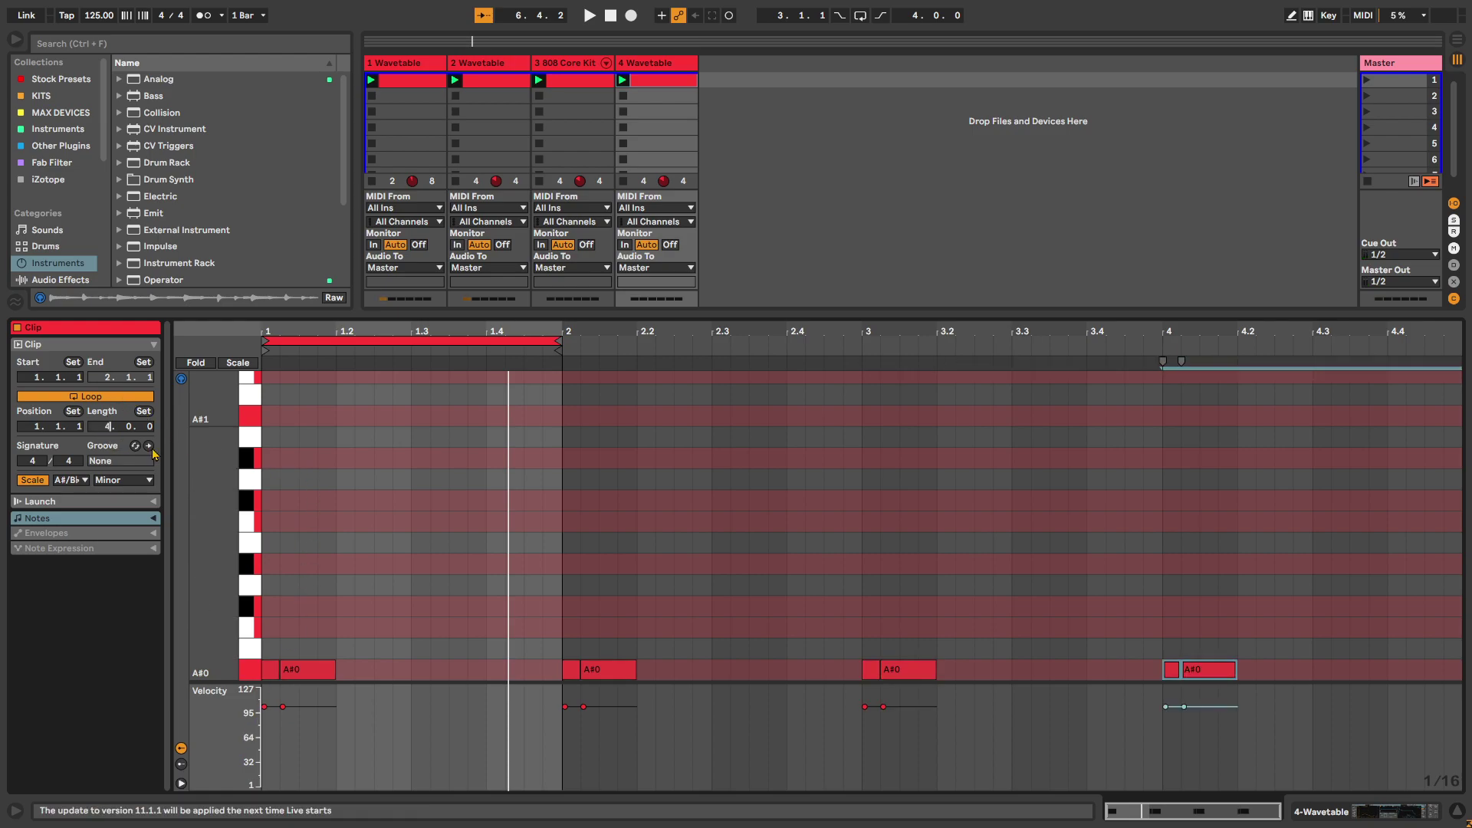
key("Return")
key("space")
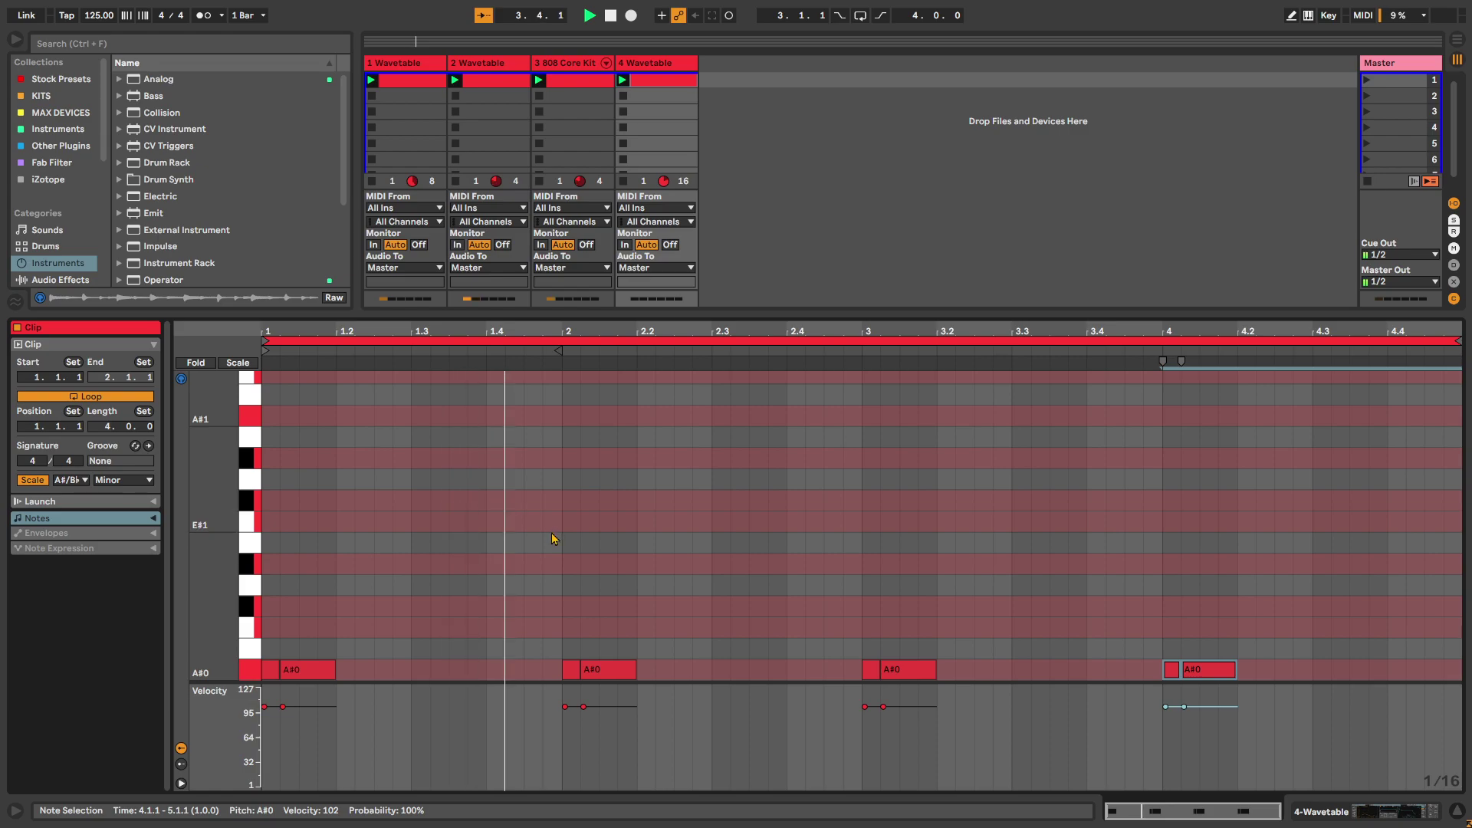
- Lower the first filter's frequency on the fourth track's Wavetable to about 202 Hz, then reopen its clip and stop playback
left_click(655, 69)
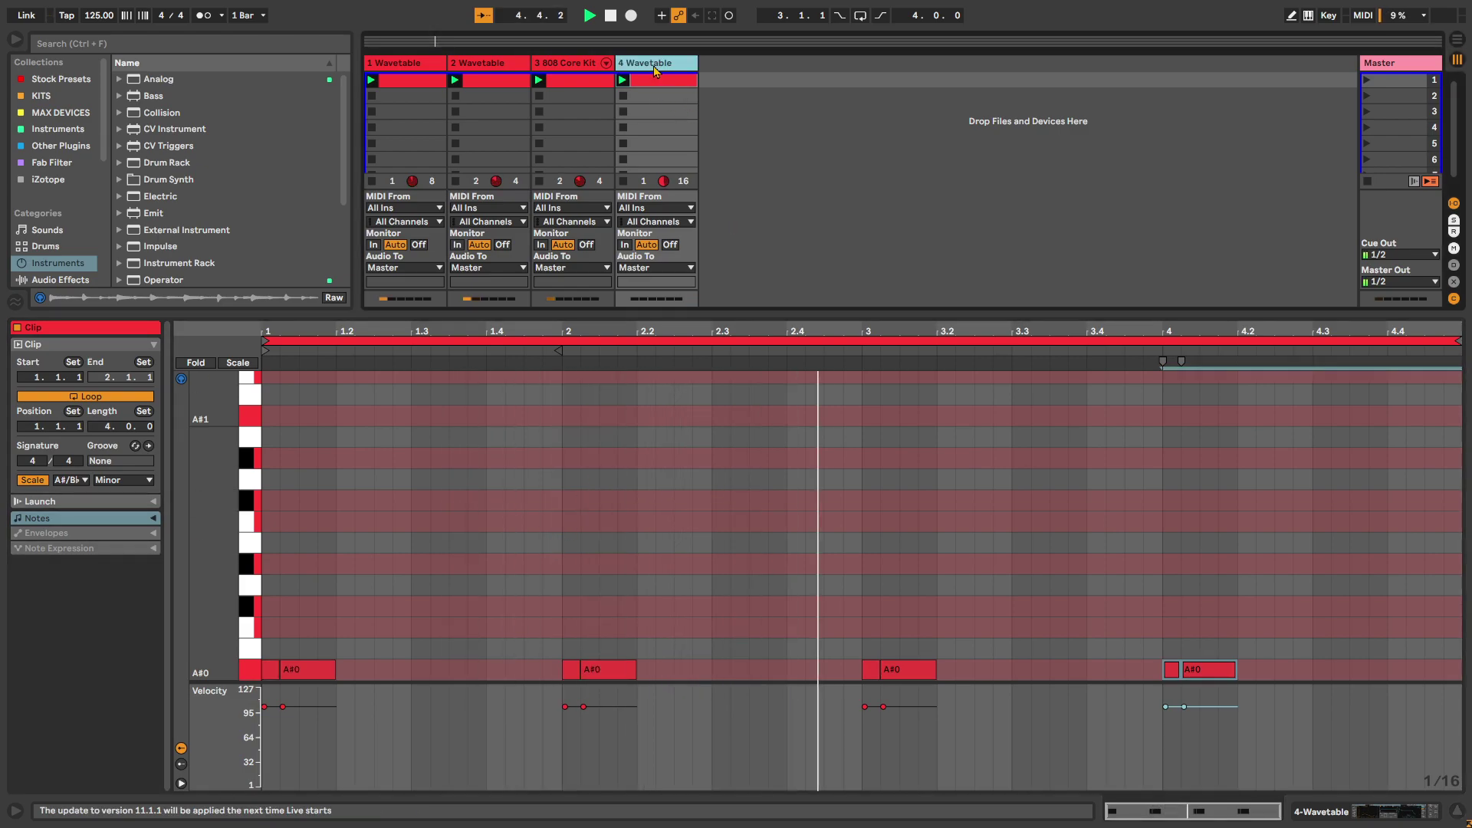
double_click(656, 70)
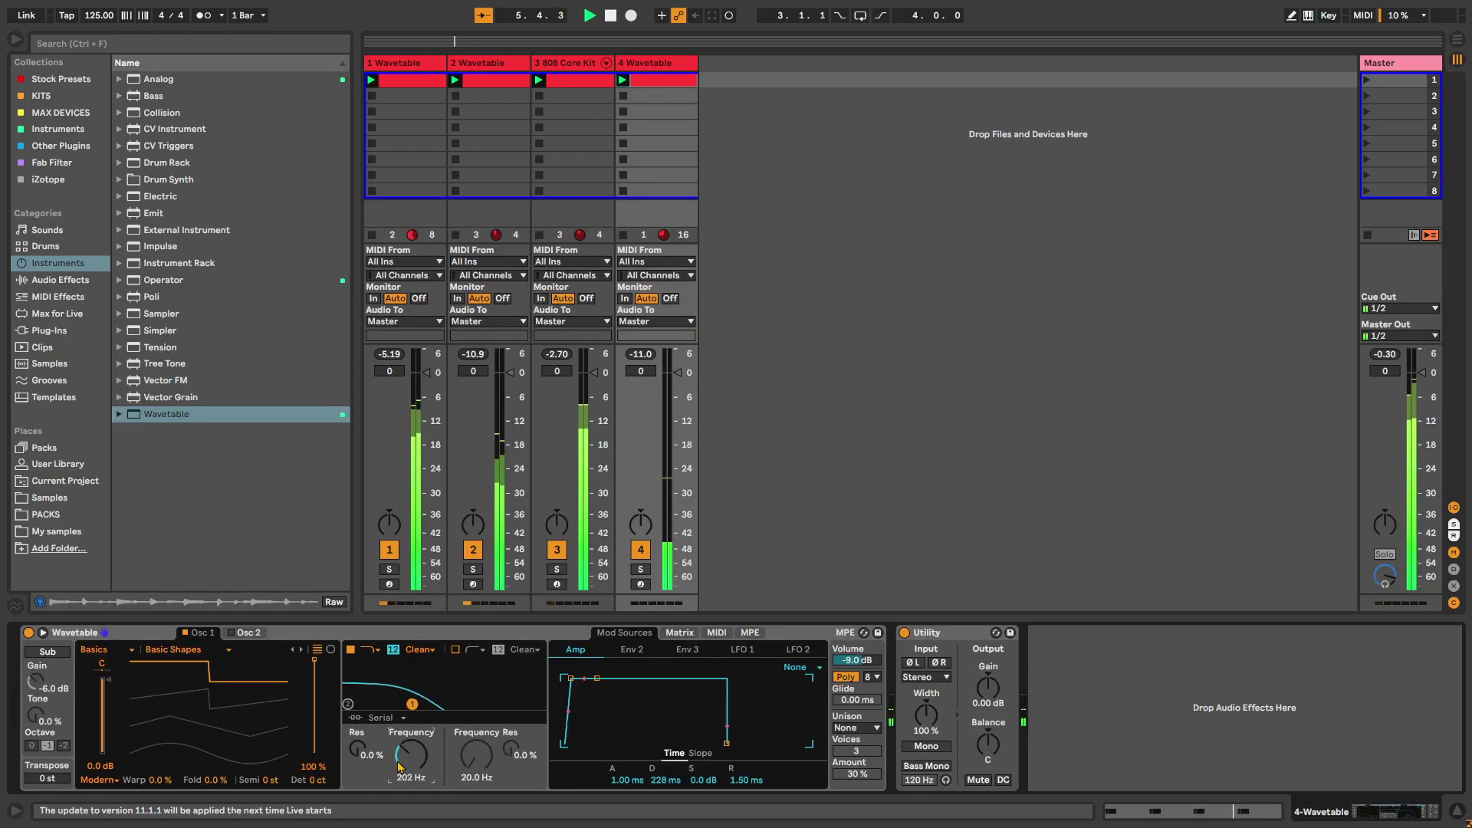
double_click(655, 80)
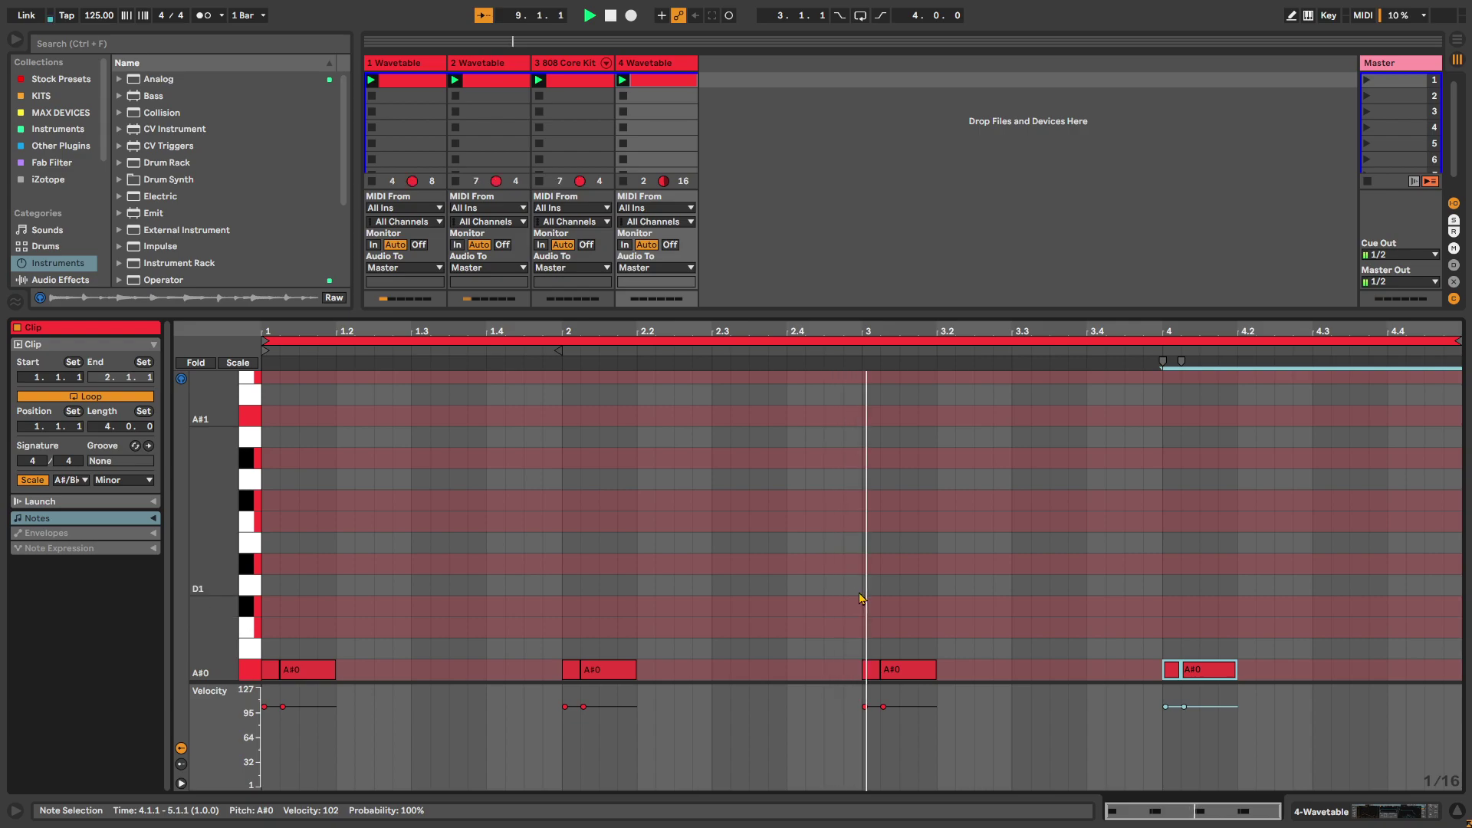
key("space")
- Add sixteenth notes C#1 at 4.2.2 and D#1 at 4.3.1 to the bass clip and play it
double_click(1263, 609)
double_click(1315, 569)
left_click(1357, 519)
double_click(1358, 501)
double_click(1364, 503)
key("space")
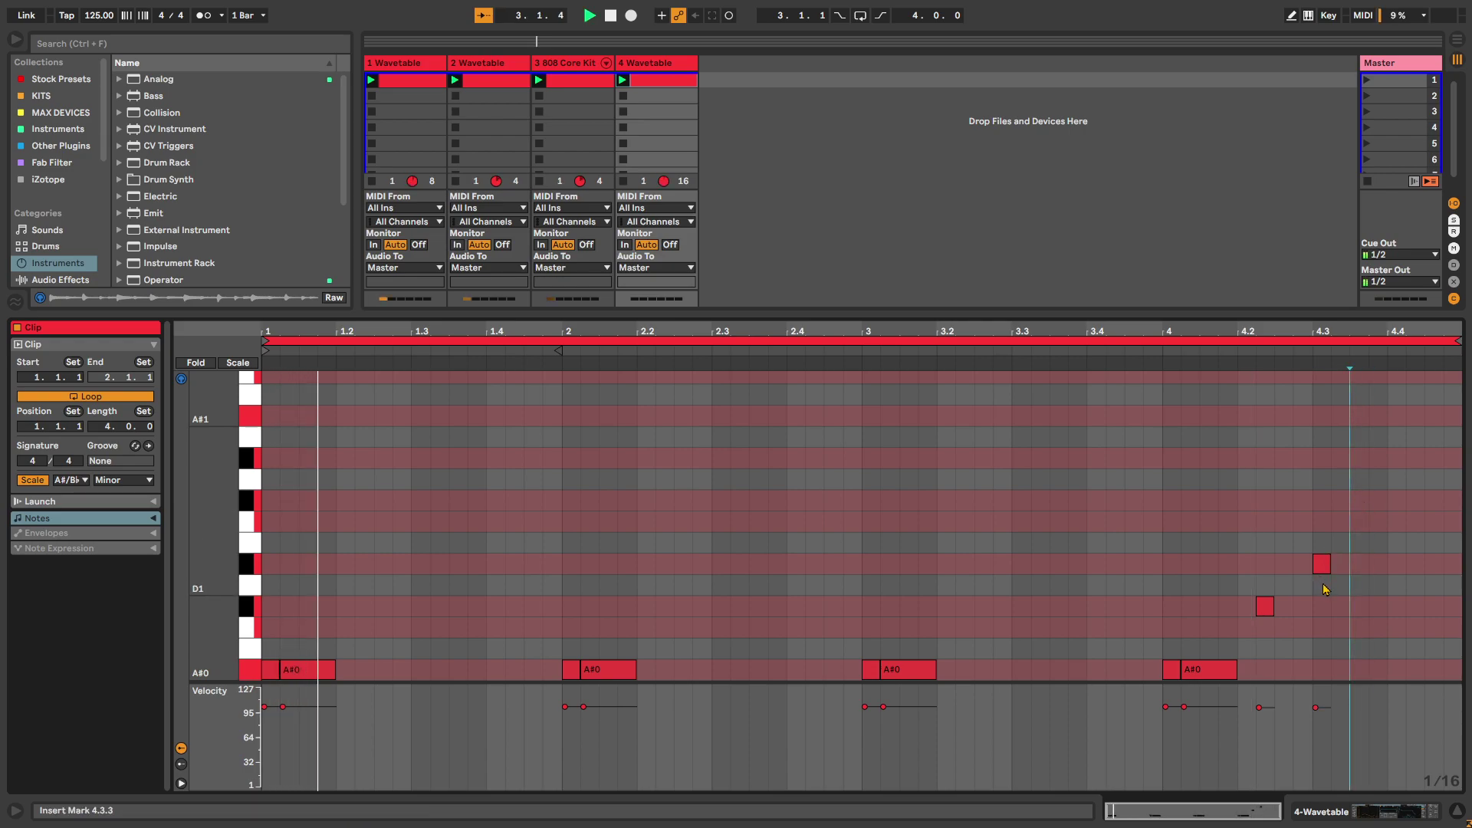
- Audition the C#1, D#1, E#1 and F#1 keys to choose the next pitch for the bass fill
left_click(255, 611)
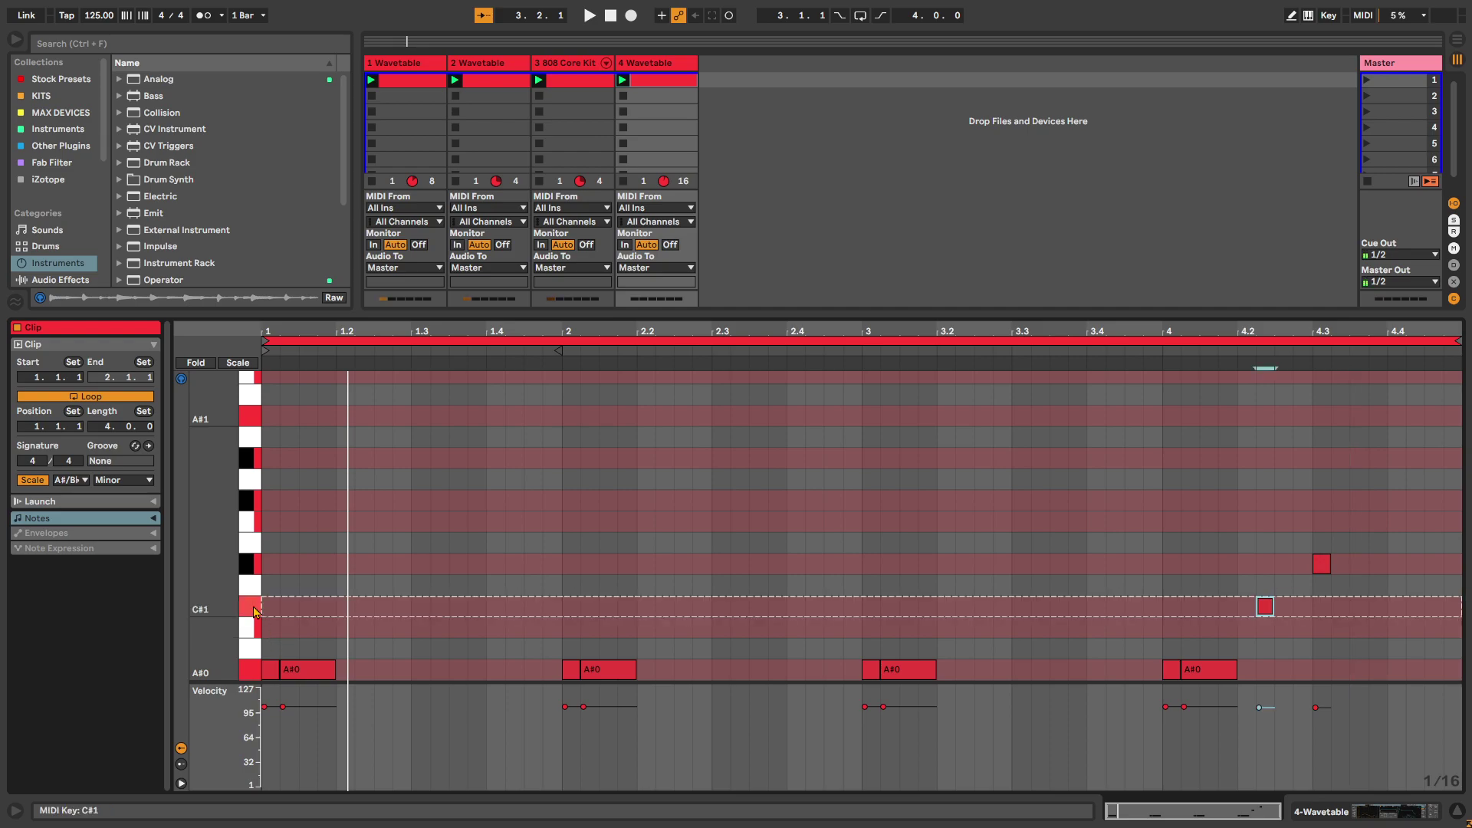
left_click(255, 524)
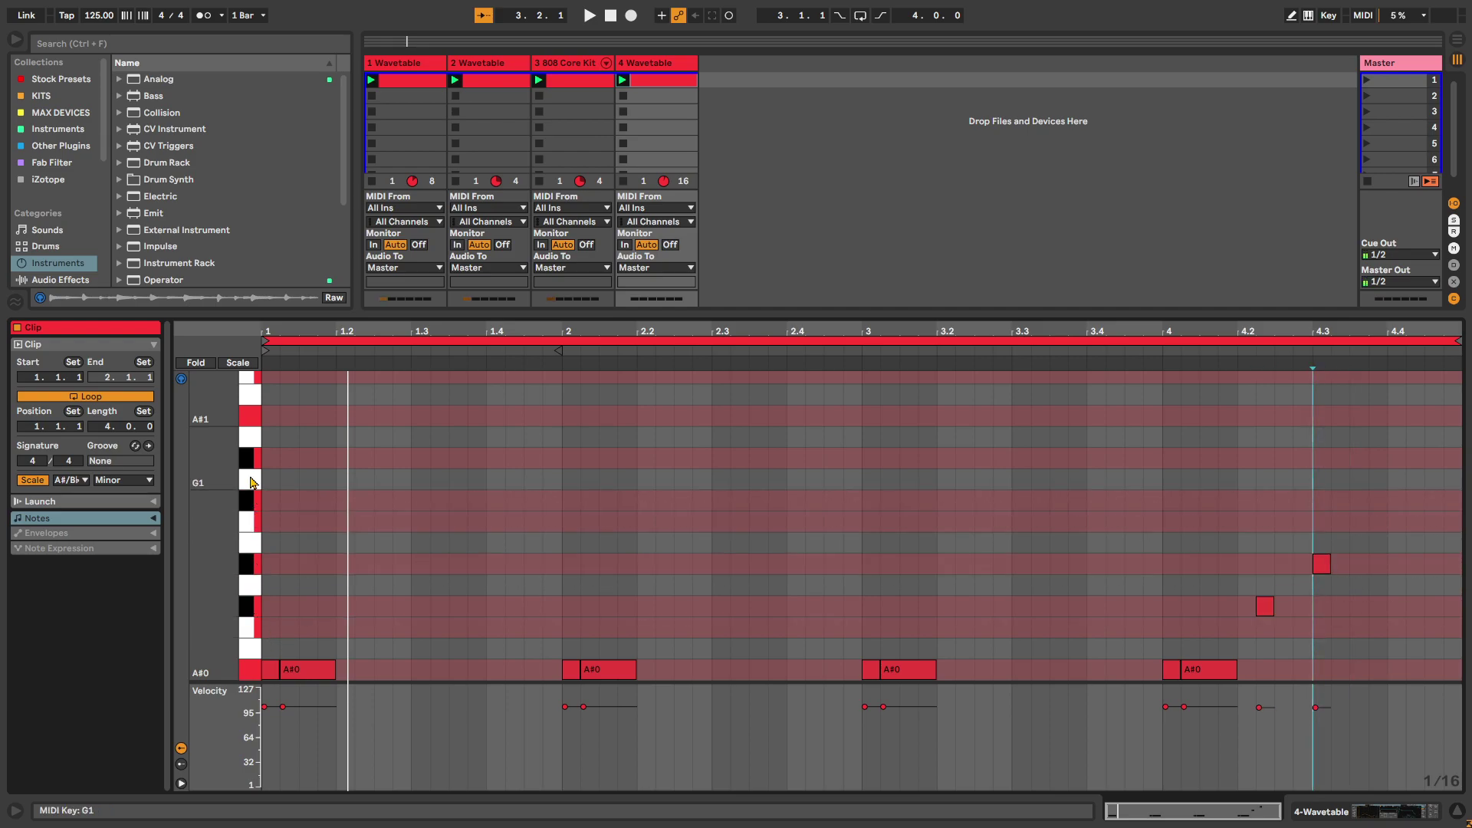
left_click(256, 524)
left_click(251, 607)
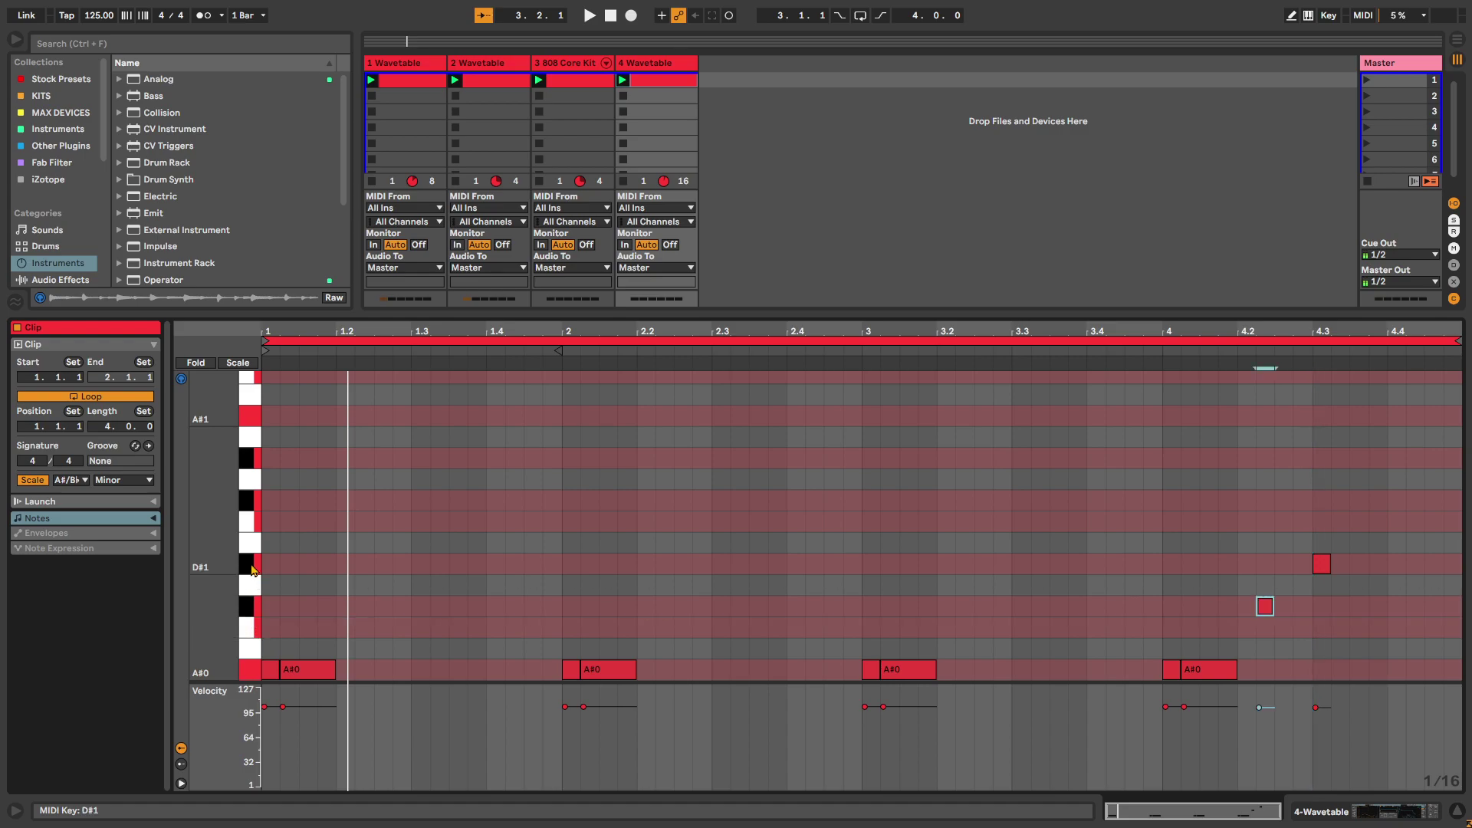
left_click(255, 610)
left_click(256, 571)
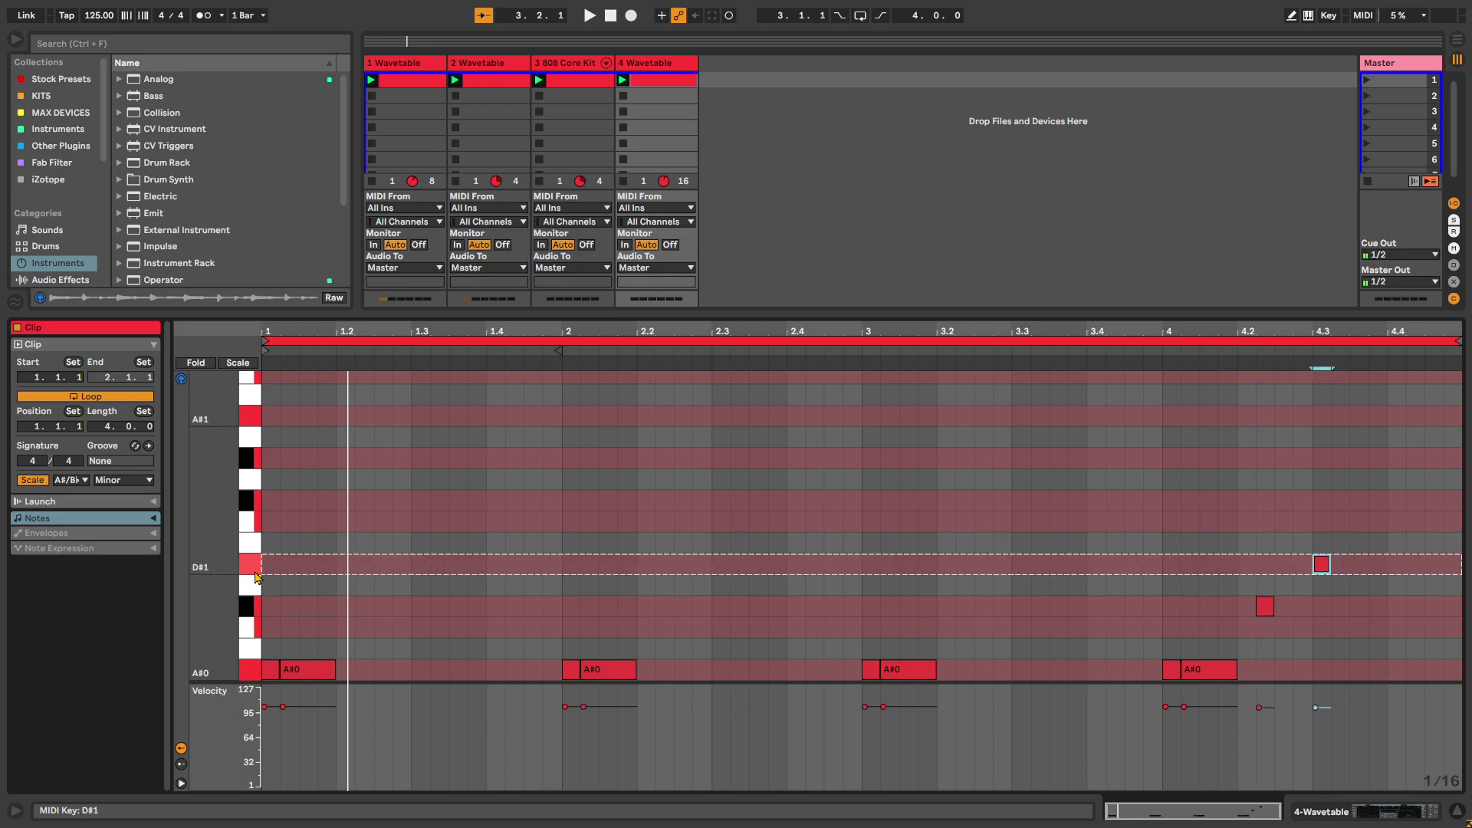
left_click(259, 503)
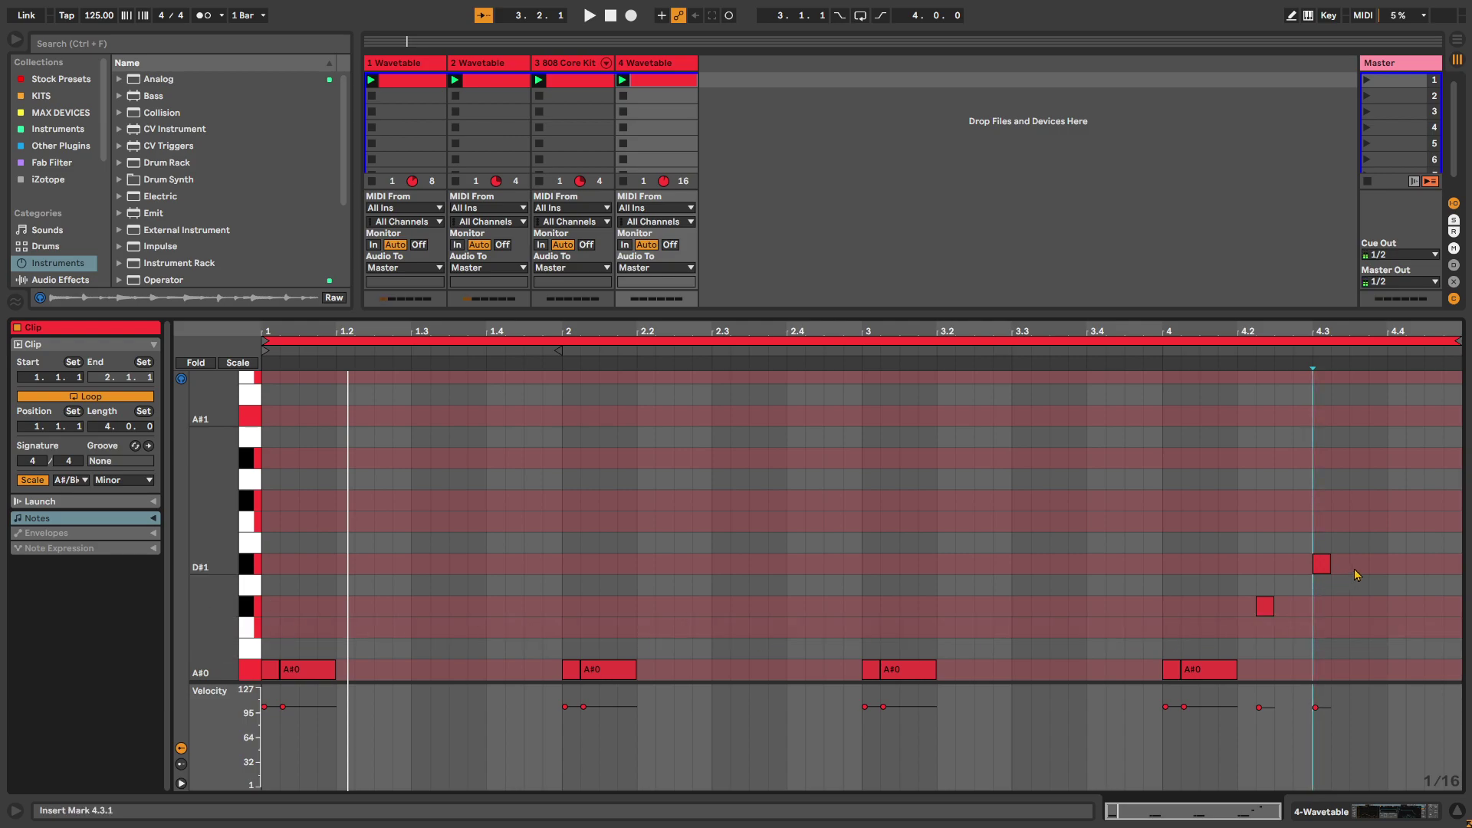
left_click(255, 606)
left_click(253, 567)
left_click(253, 500)
- Continue the bass fill with sixteenth notes F#1 at 4.3.3, E#1 at 4.4.1 and B#0 at 4.4.4, and audition it
left_click(1349, 507)
double_click(1349, 506)
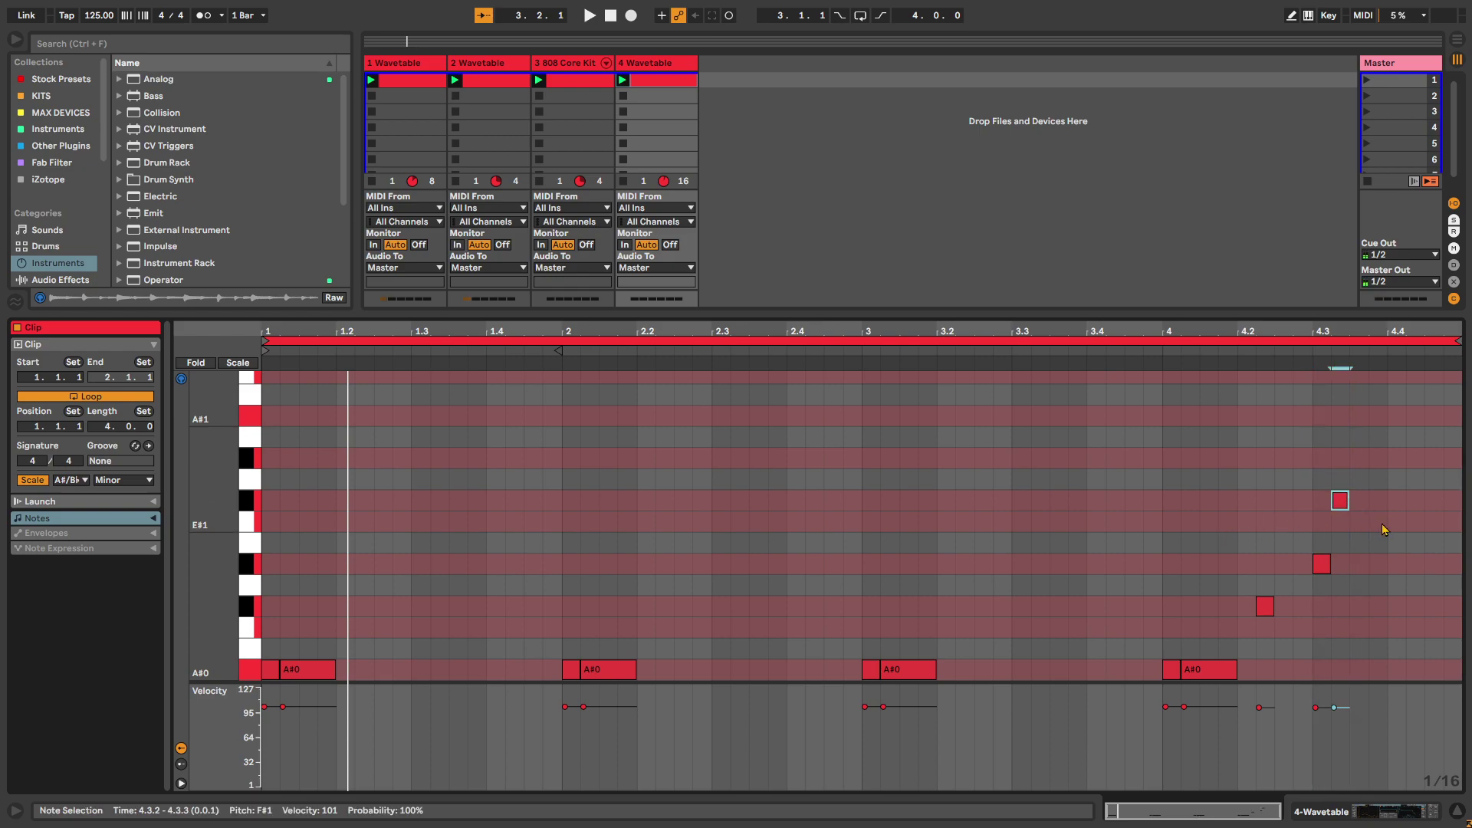
double_click(1396, 521)
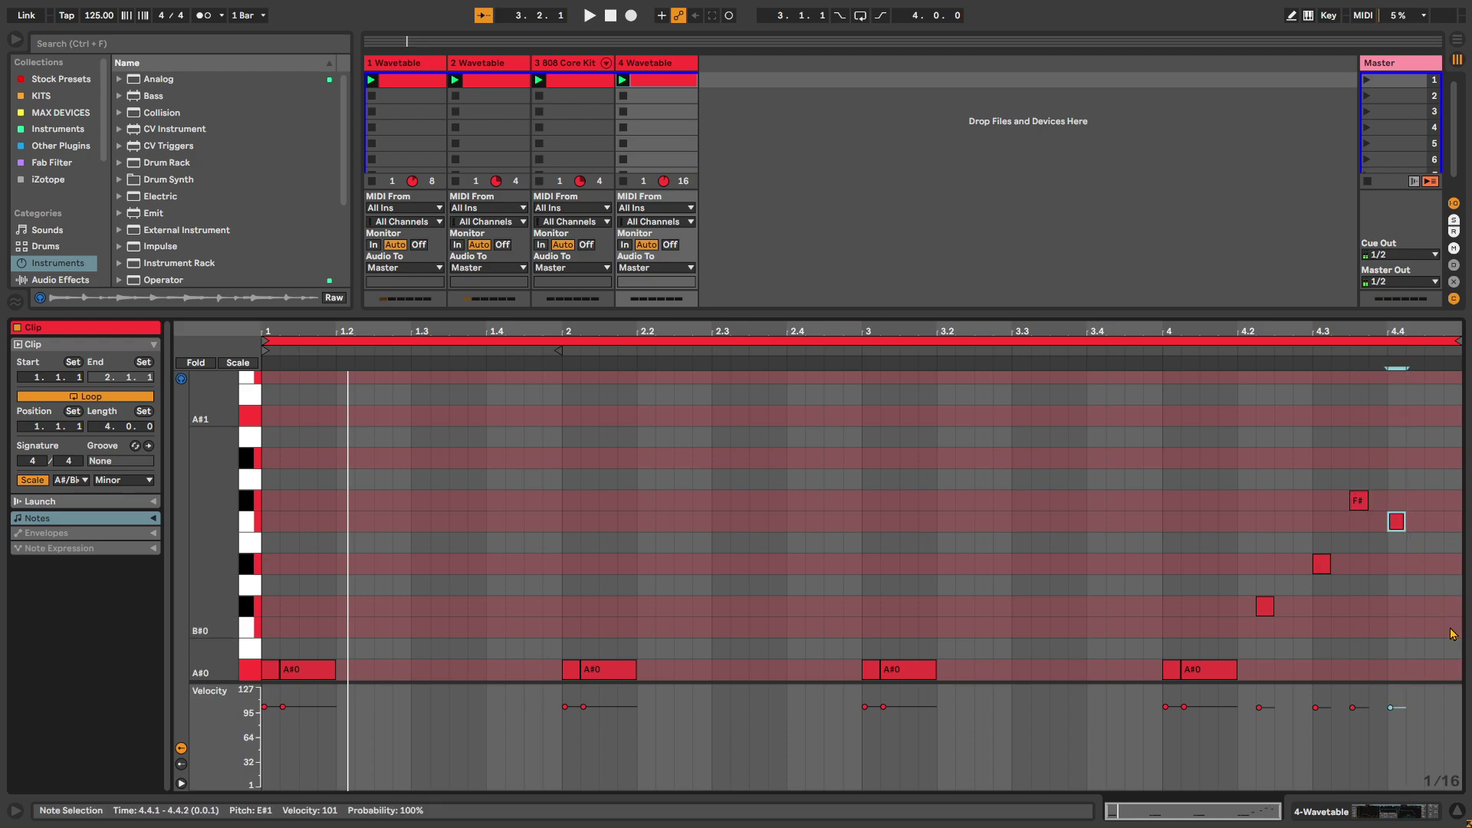
key("space")
left_click(1078, 559)
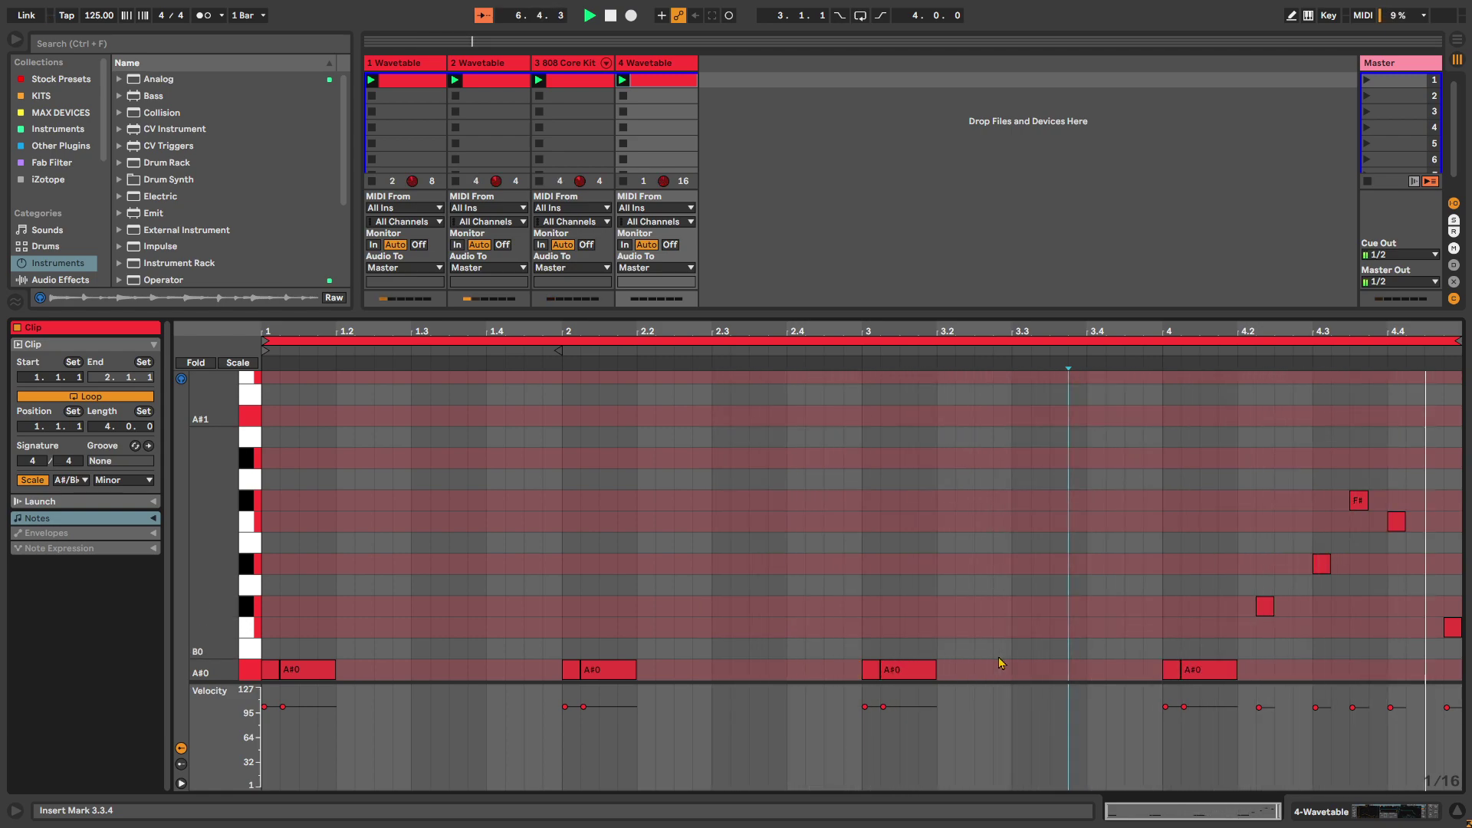
key("space")
- Lengthen the fill's C#1, D#1, F#1 and E#1 notes to eighth notes, starting E#1 at 4.4.2, and audition the clip
left_click(1265, 606)
left_click_drag(1273, 605, 1347, 567)
left_click_drag(1369, 500, 1428, 526)
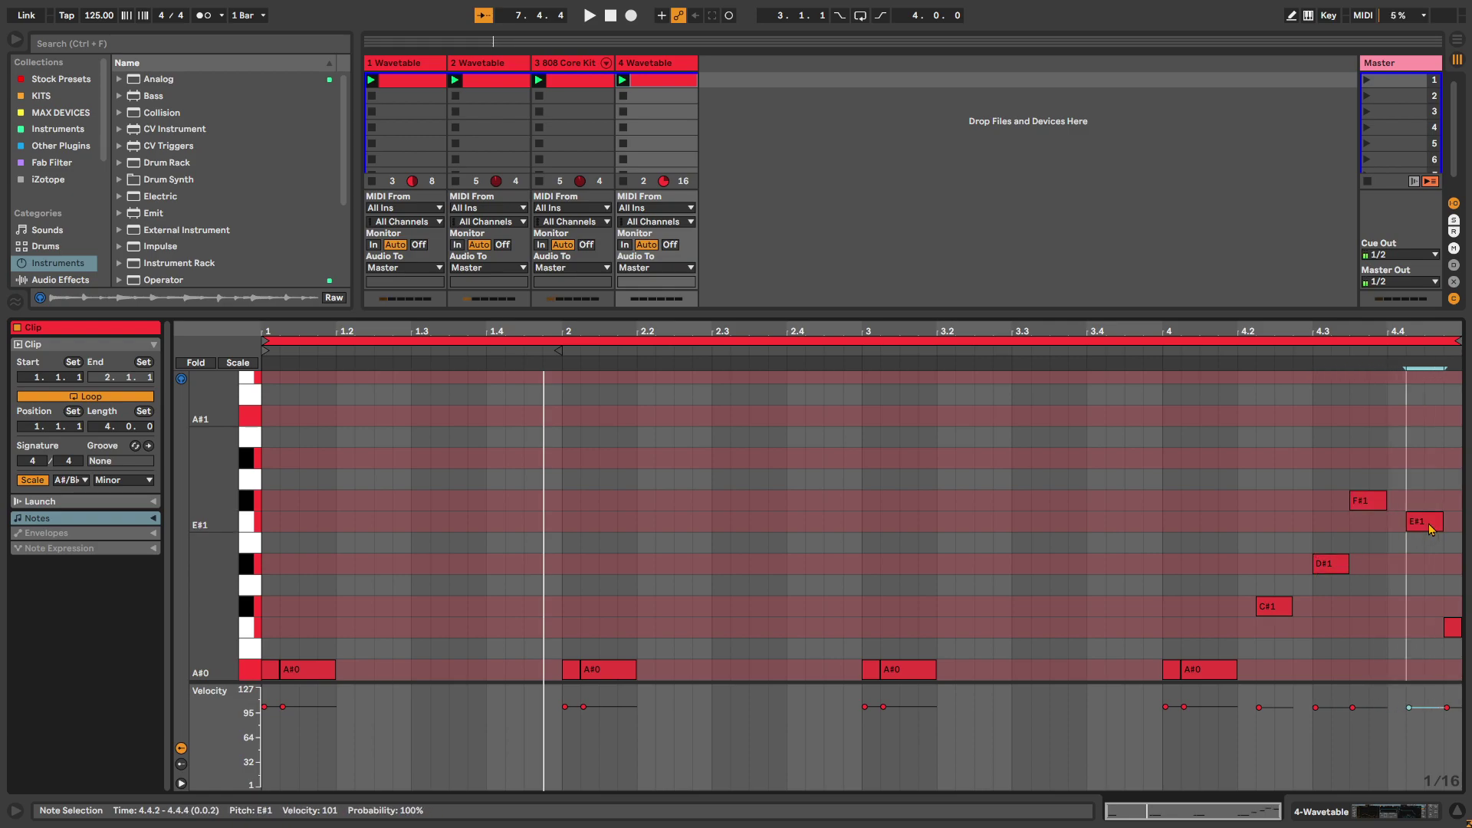
key("space")
left_click(1372, 639)
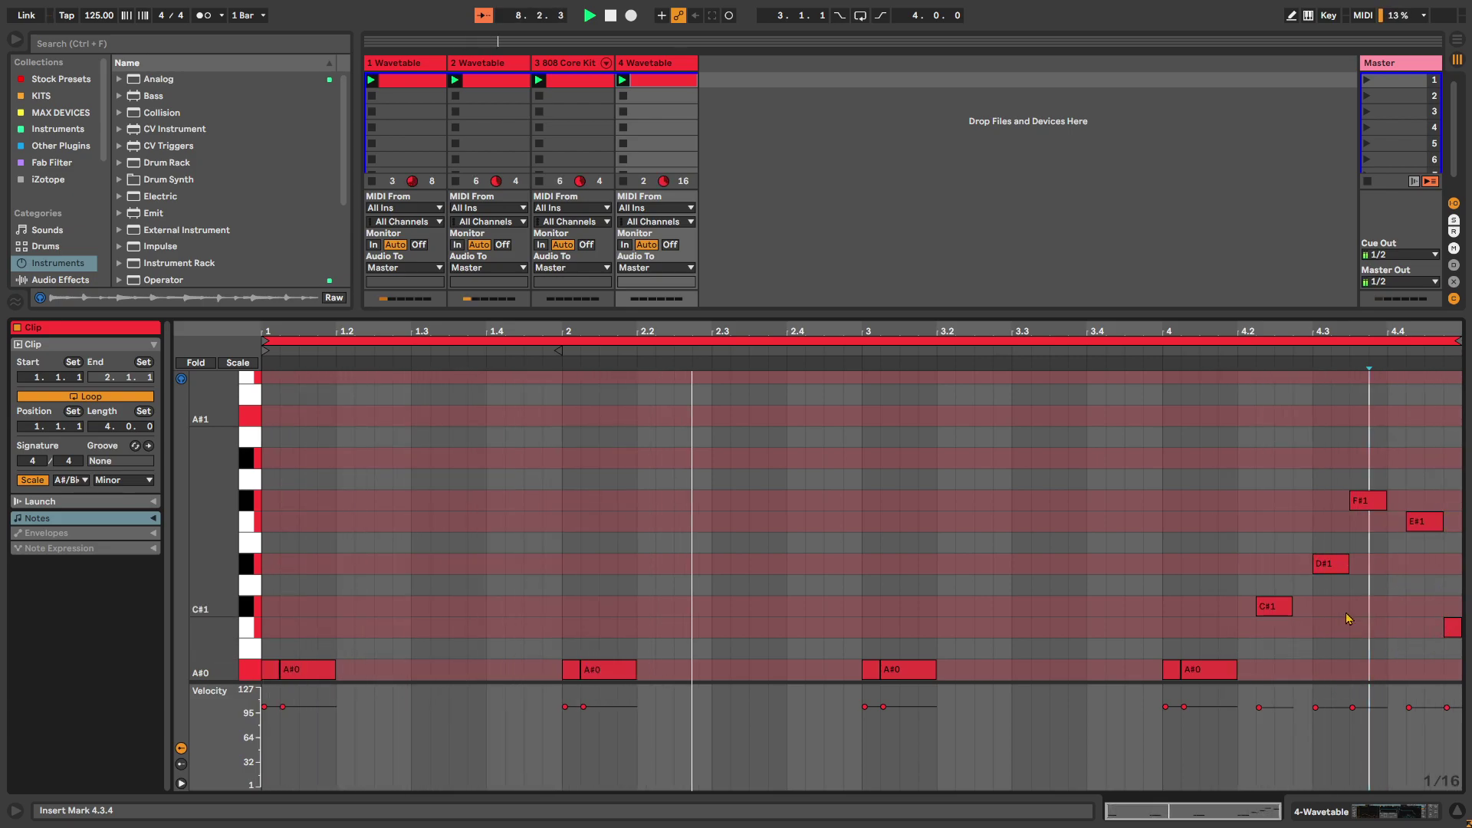
key("space")
- Move C#1 to 4.2.1, D#1 to 4.2.4, F#1 to 4.3.2 and E#1 to 4.4.1, start B#0 at 4.4.3 as an eighth note, and play
left_click_drag(1276, 613, 1257, 611)
left_click_drag(1311, 565, 1294, 564)
left_click(1353, 501)
left_click_drag(1354, 500, 1343, 500)
left_click_drag(1428, 526, 1409, 527)
double_click(1435, 627)
mouse_move(1444, 628)
left_mouse_down()
mouse_move(1458, 628)
mouse_move(1424, 629)
left_mouse_up()
key("space")
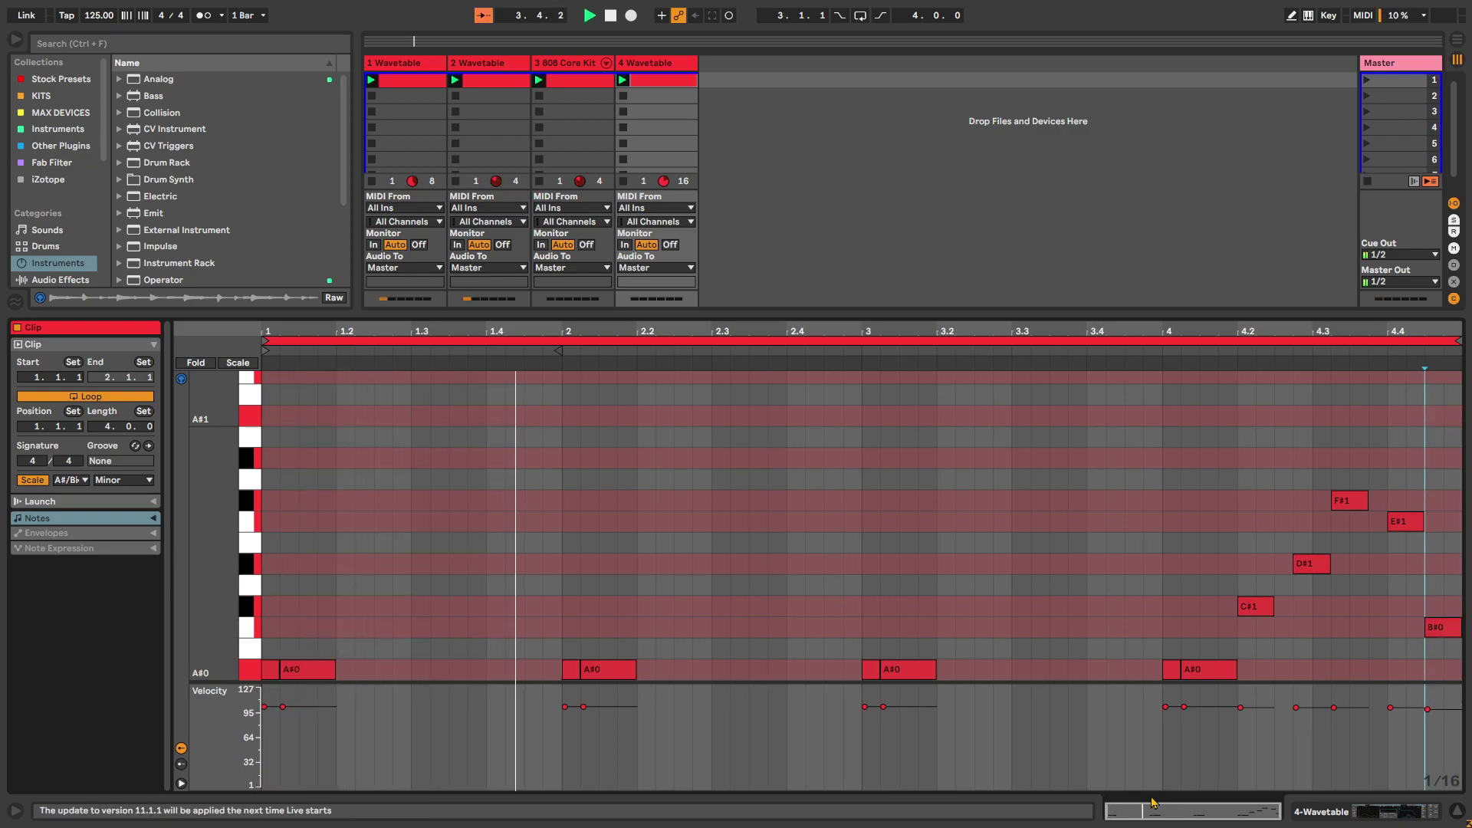
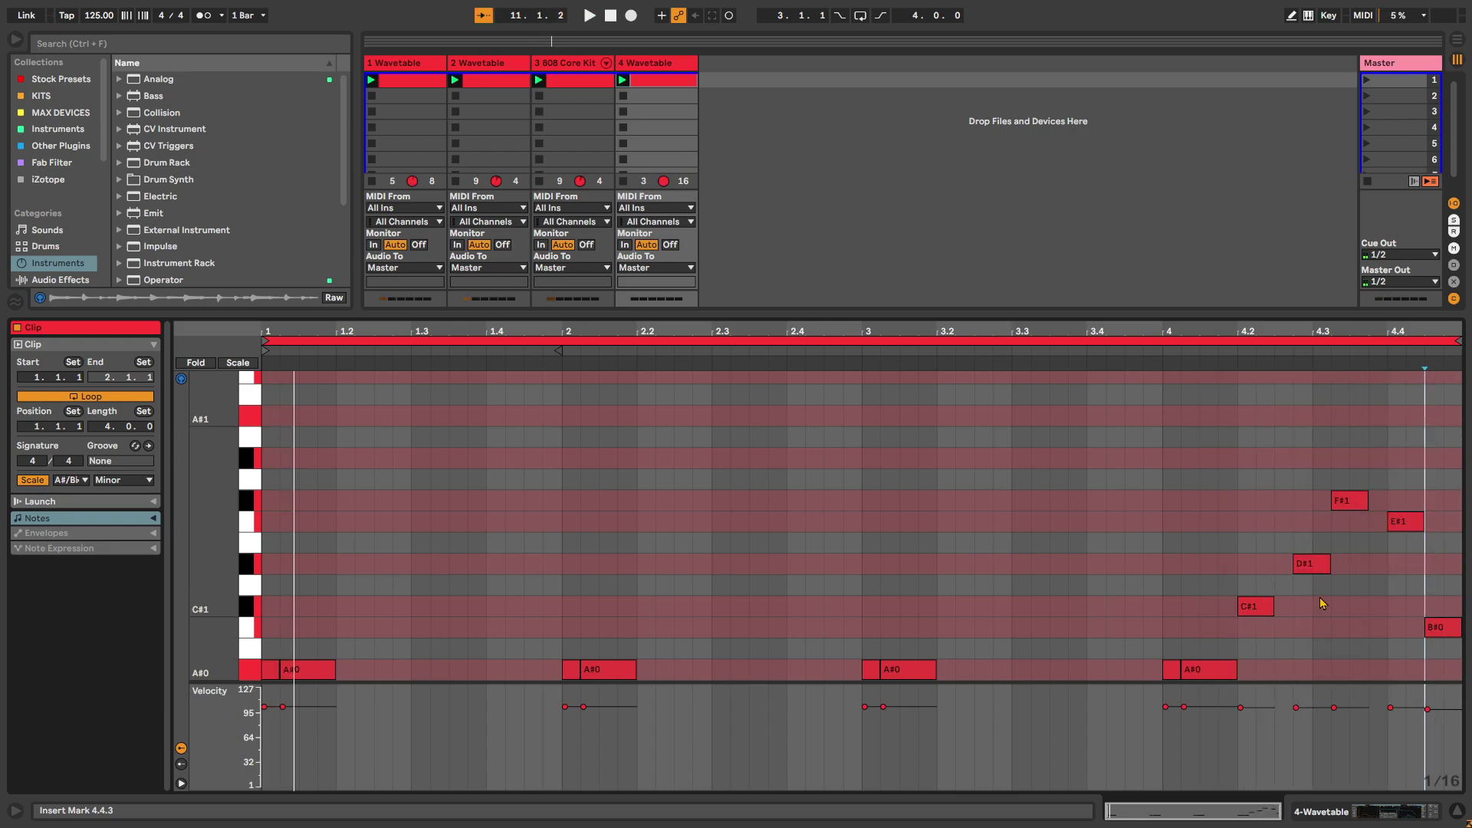
- Move the bass fill's D#1 note to 4.2.3 and its F#1 note to 4.3.1, and audition the clip
left_click_drag(1305, 571, 1287, 570)
left_click_drag(1361, 510, 1342, 512)
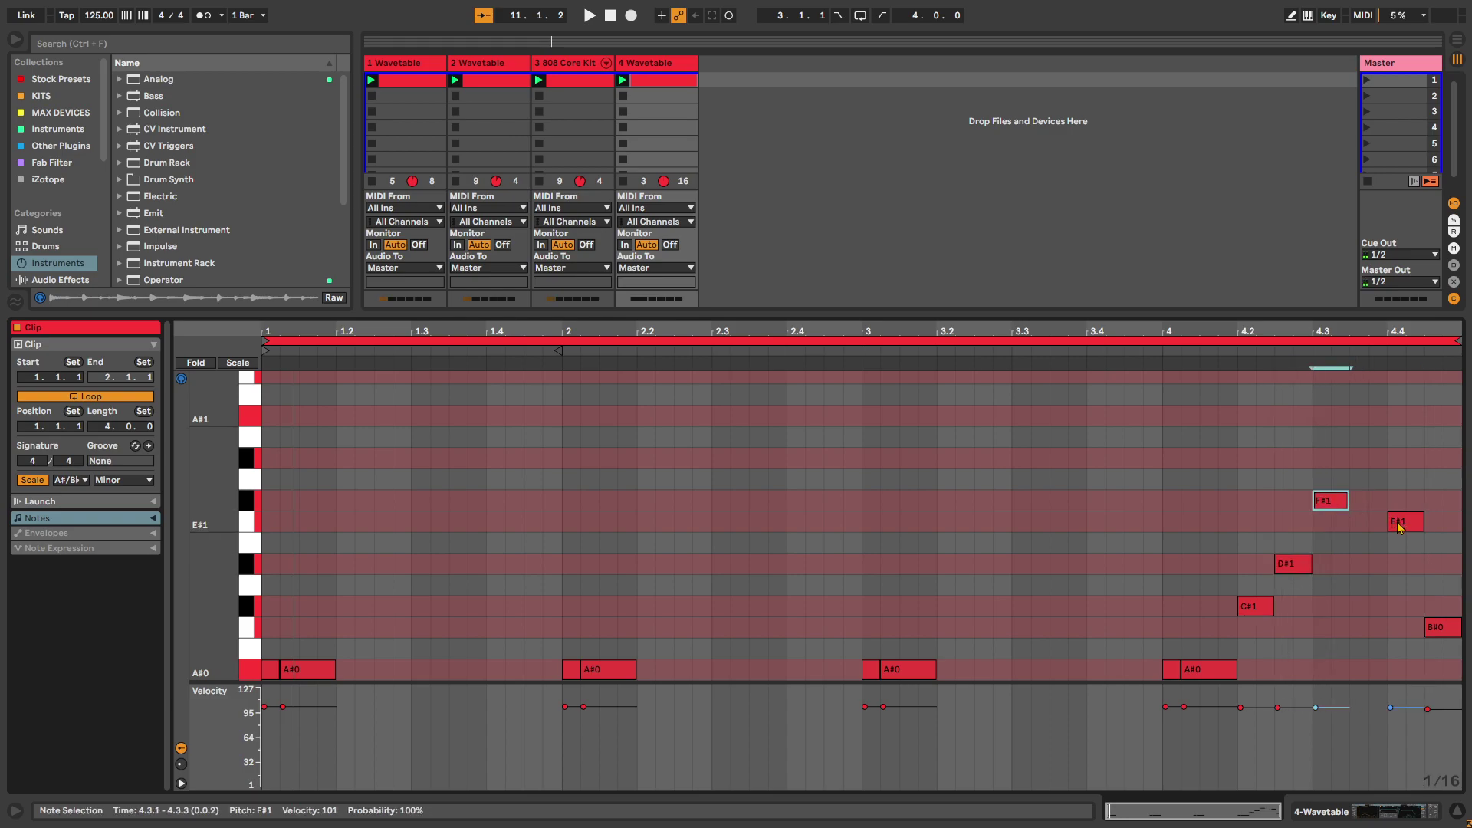
left_click(1371, 596)
key("space")
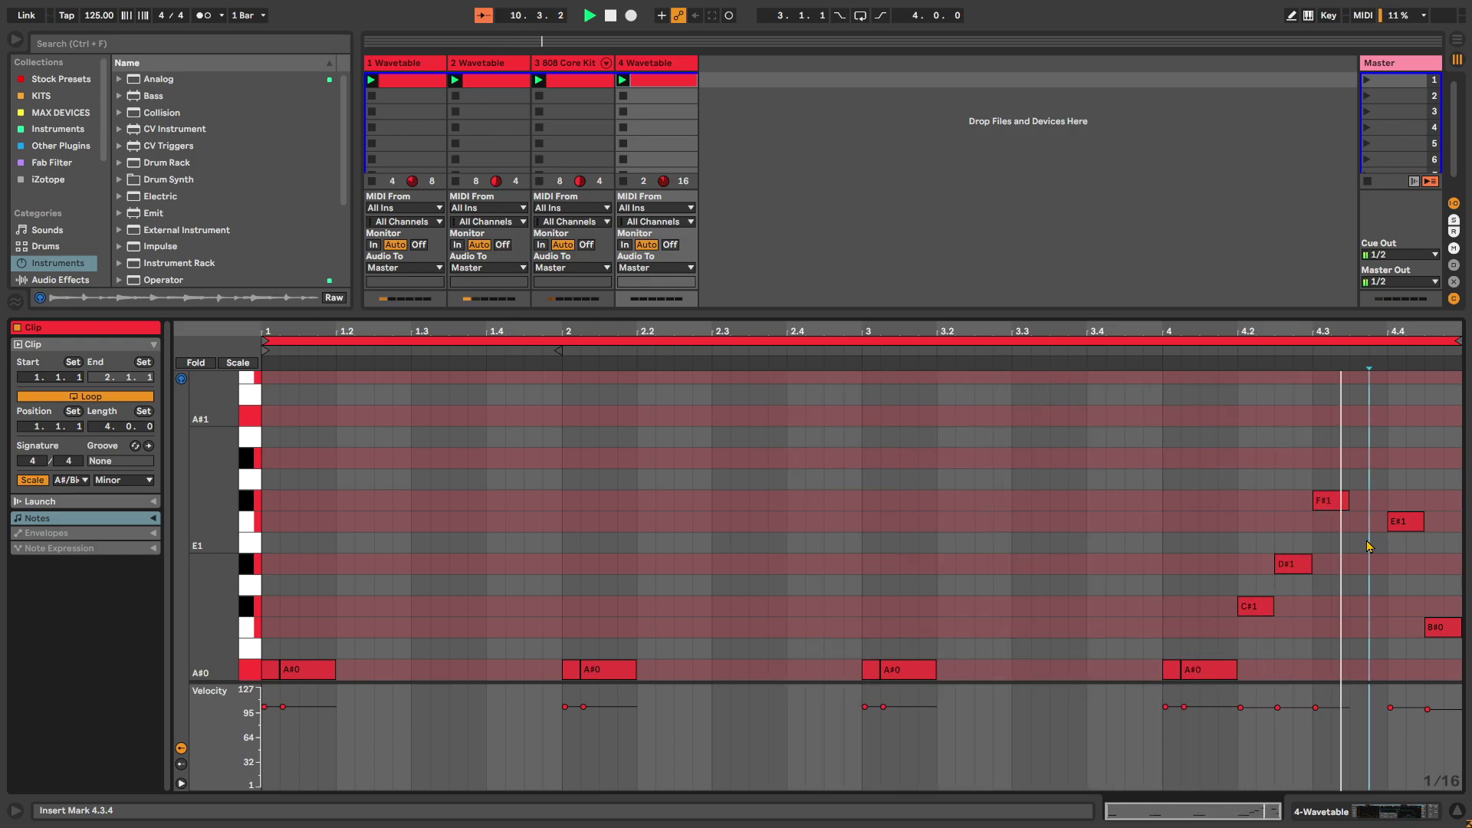
key("space")
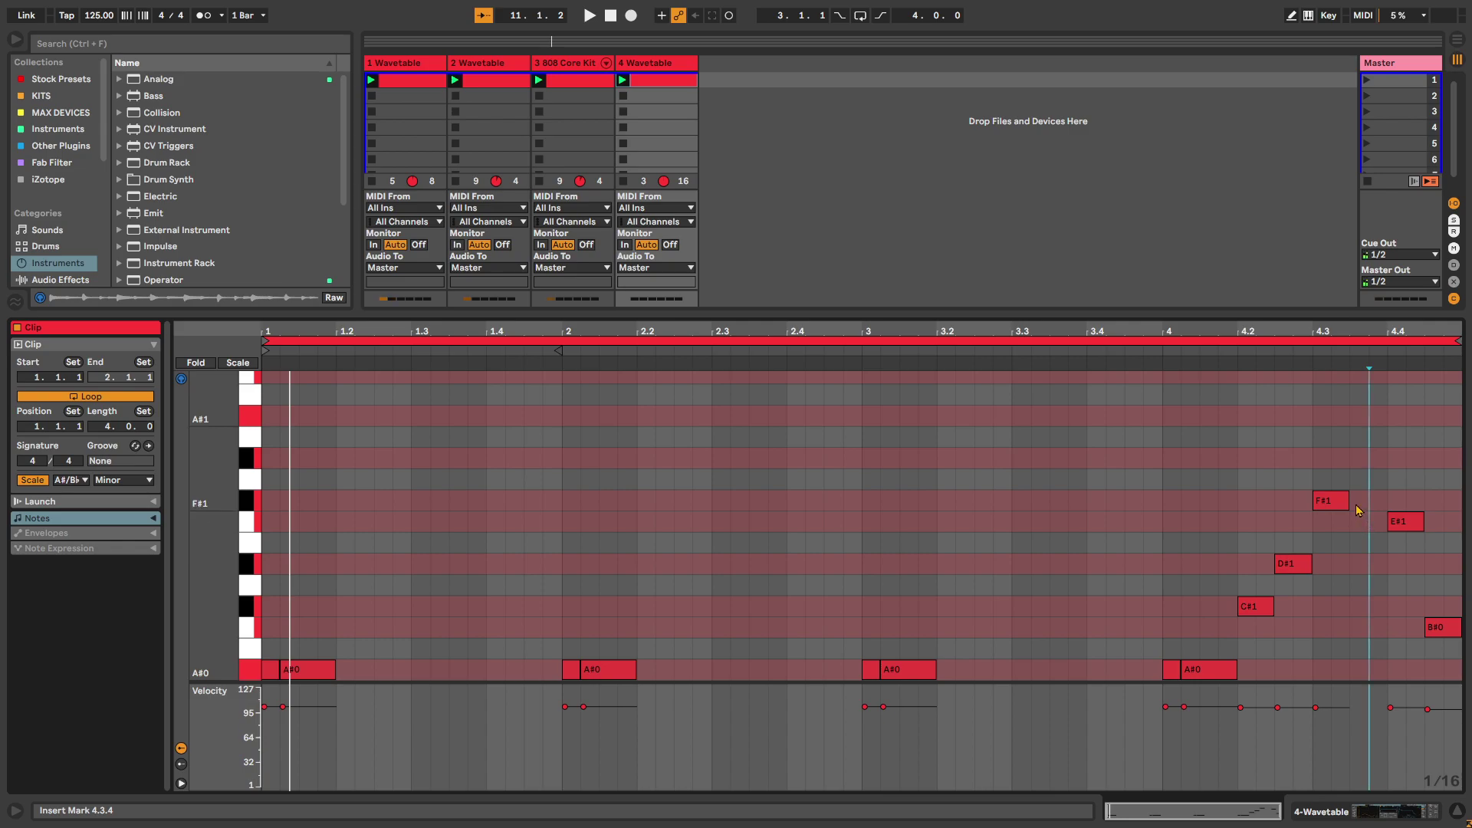
- Lengthen the fill's F#1 note to a quarter note ending at 4.4.1 and play the groove
left_click_drag(1349, 500, 1386, 502)
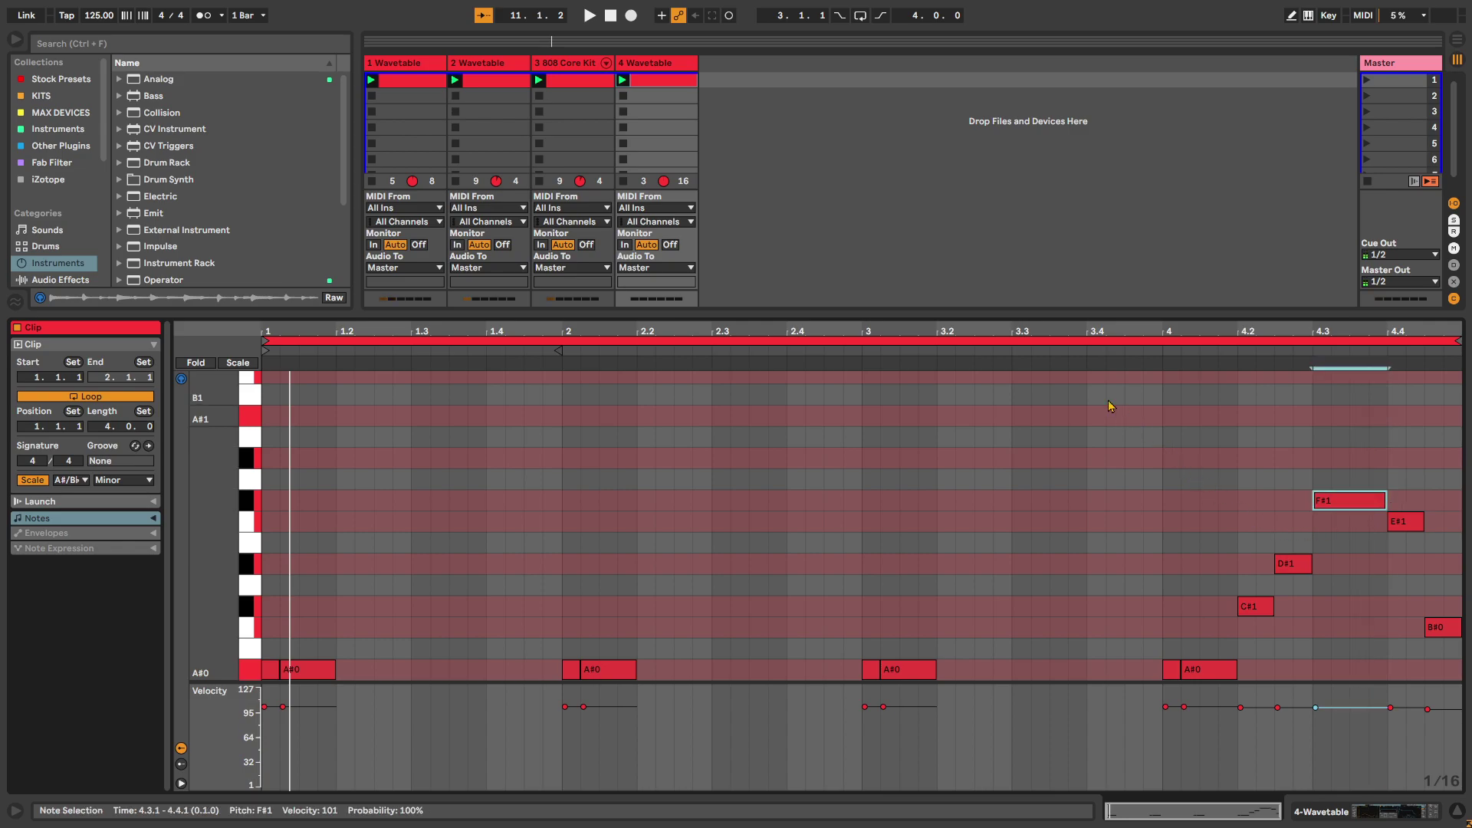
key("space")
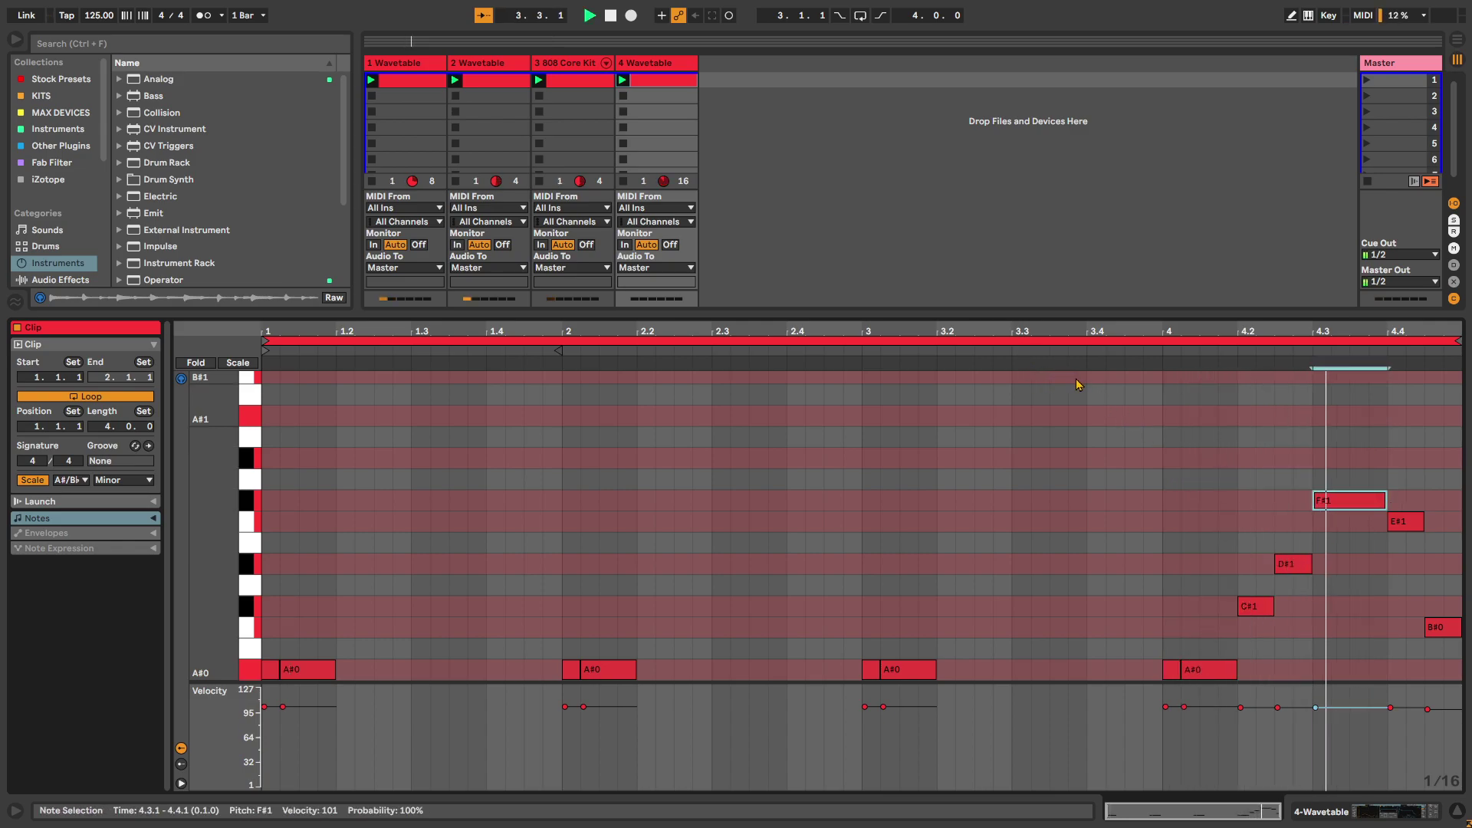
left_click(1073, 416)
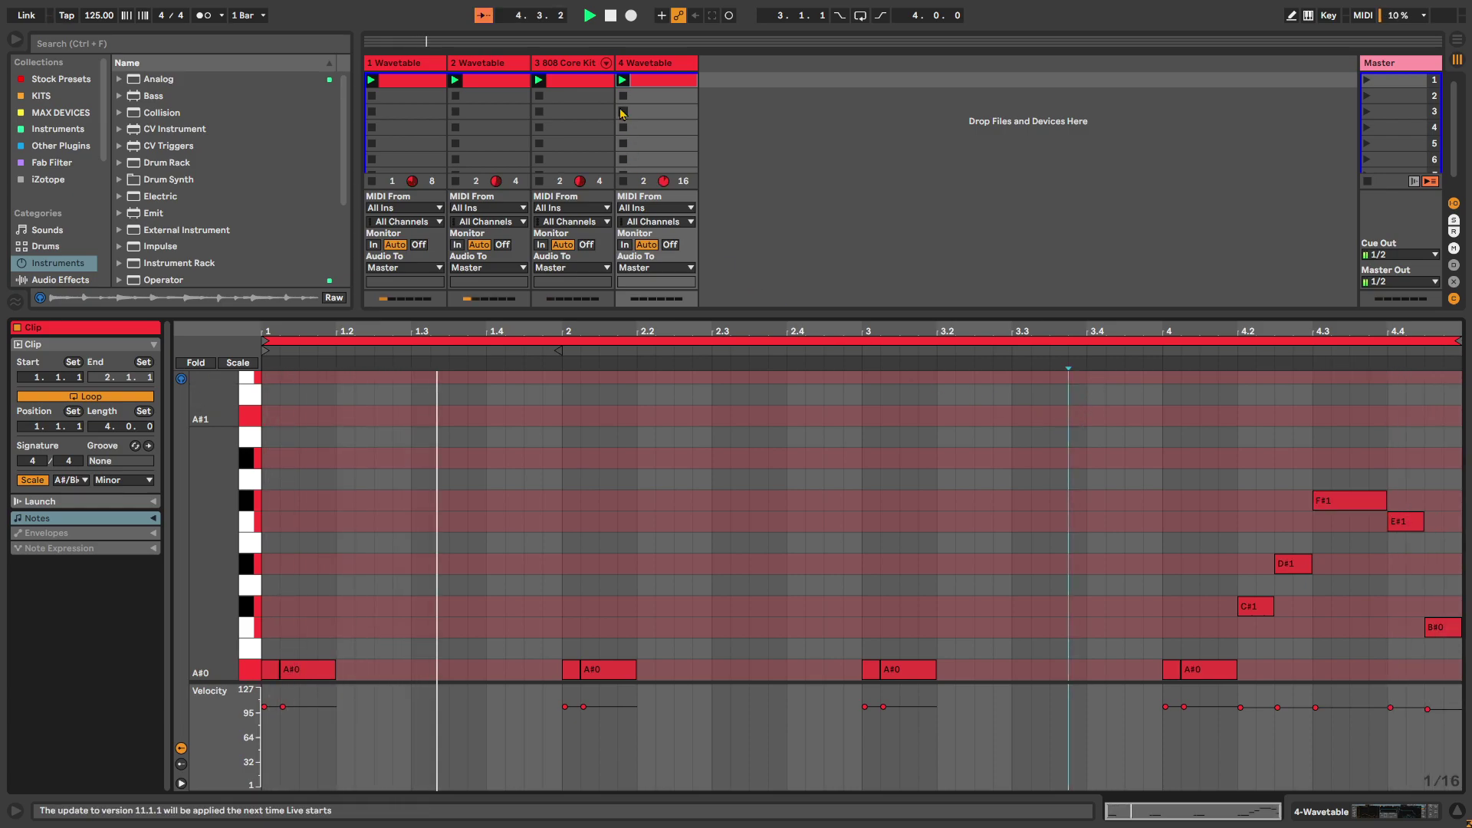
- Set the bass Wavetable's first filter to the MS2 circuit with 29% resonance and switch its voicing from Poly to Mono
key("shift+Tab")
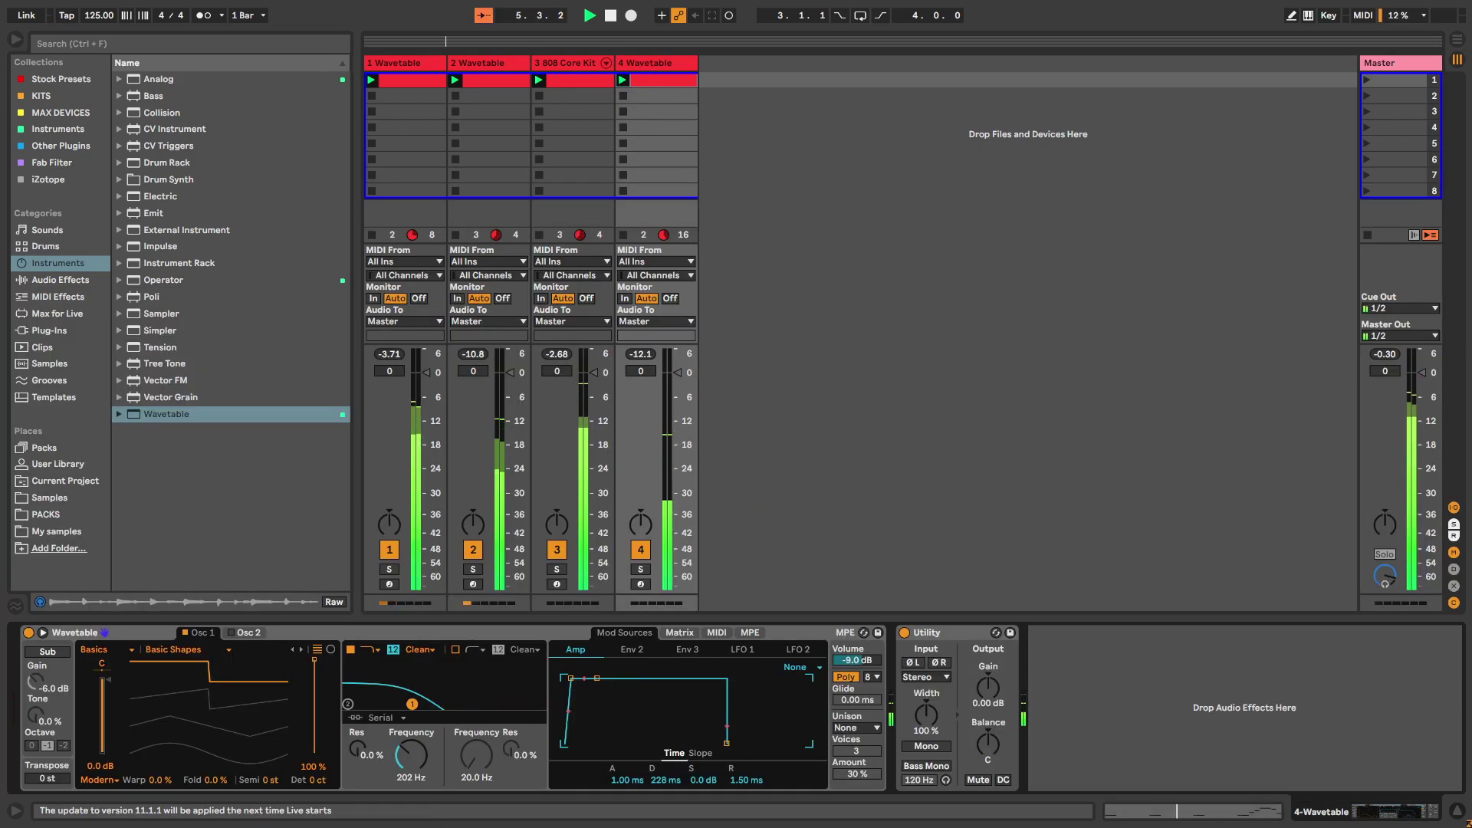
left_click(419, 649)
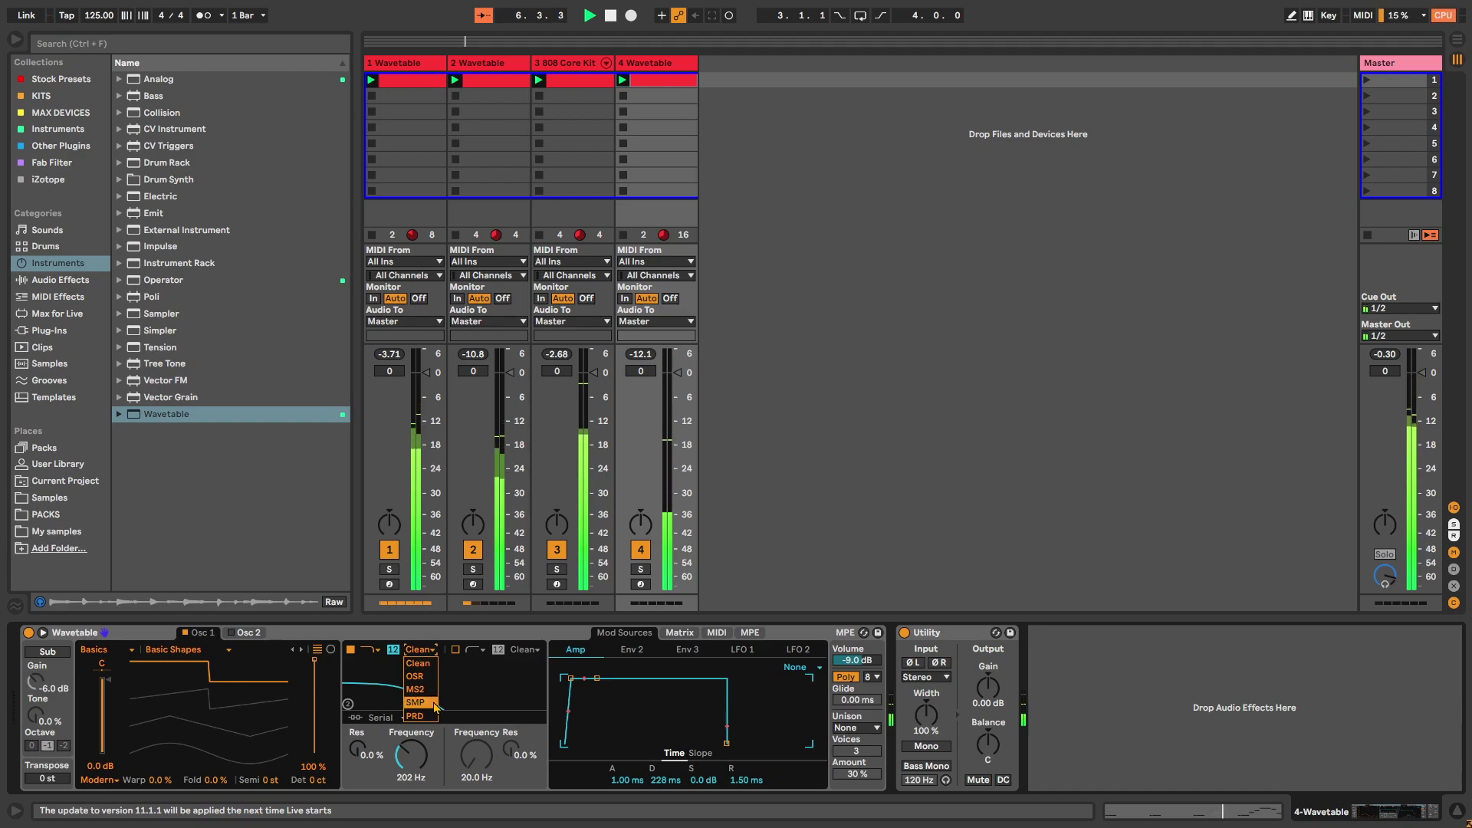
left_click(421, 689)
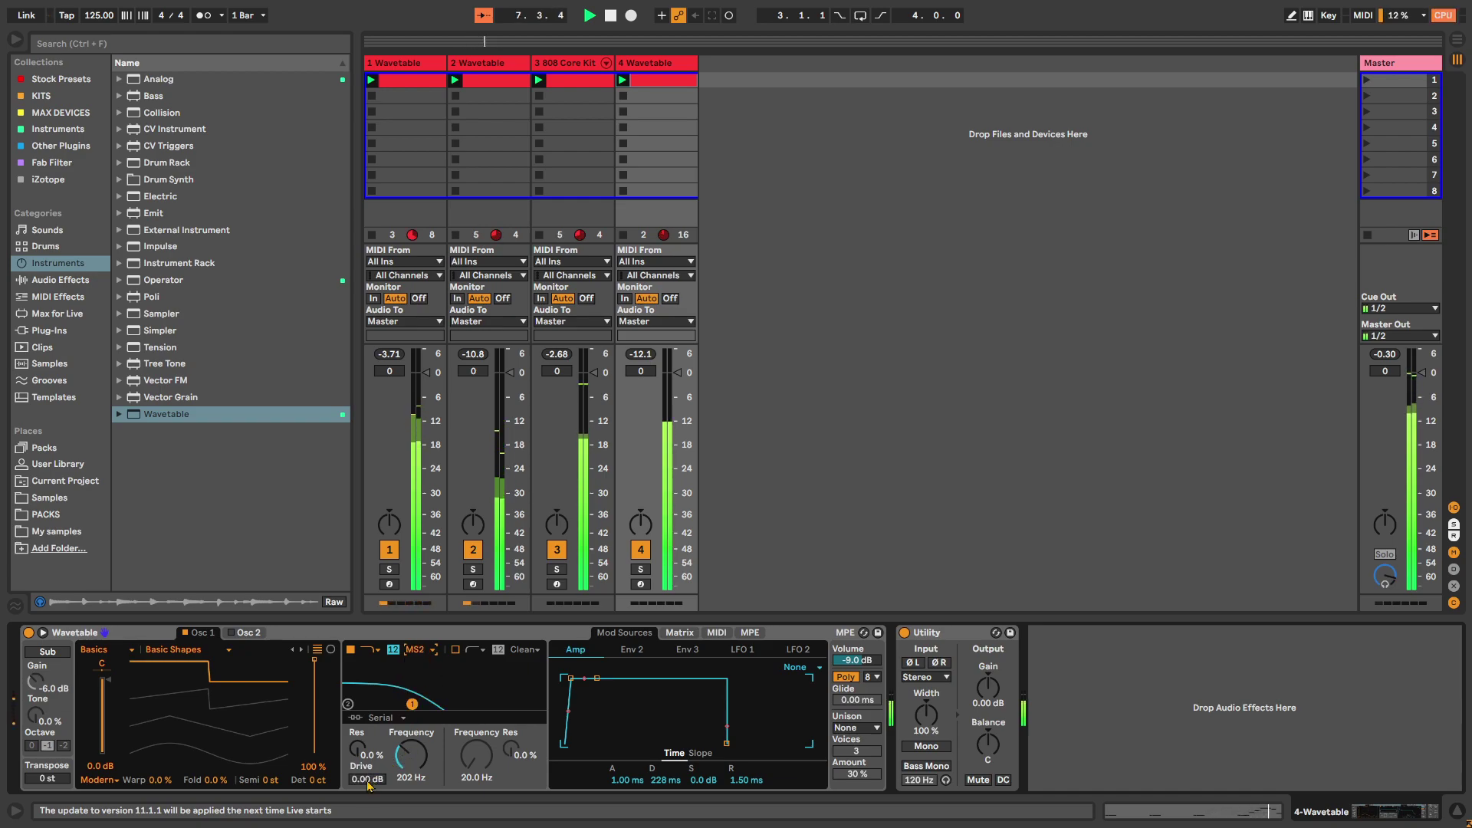
left_click_drag(356, 748, 356, 732)
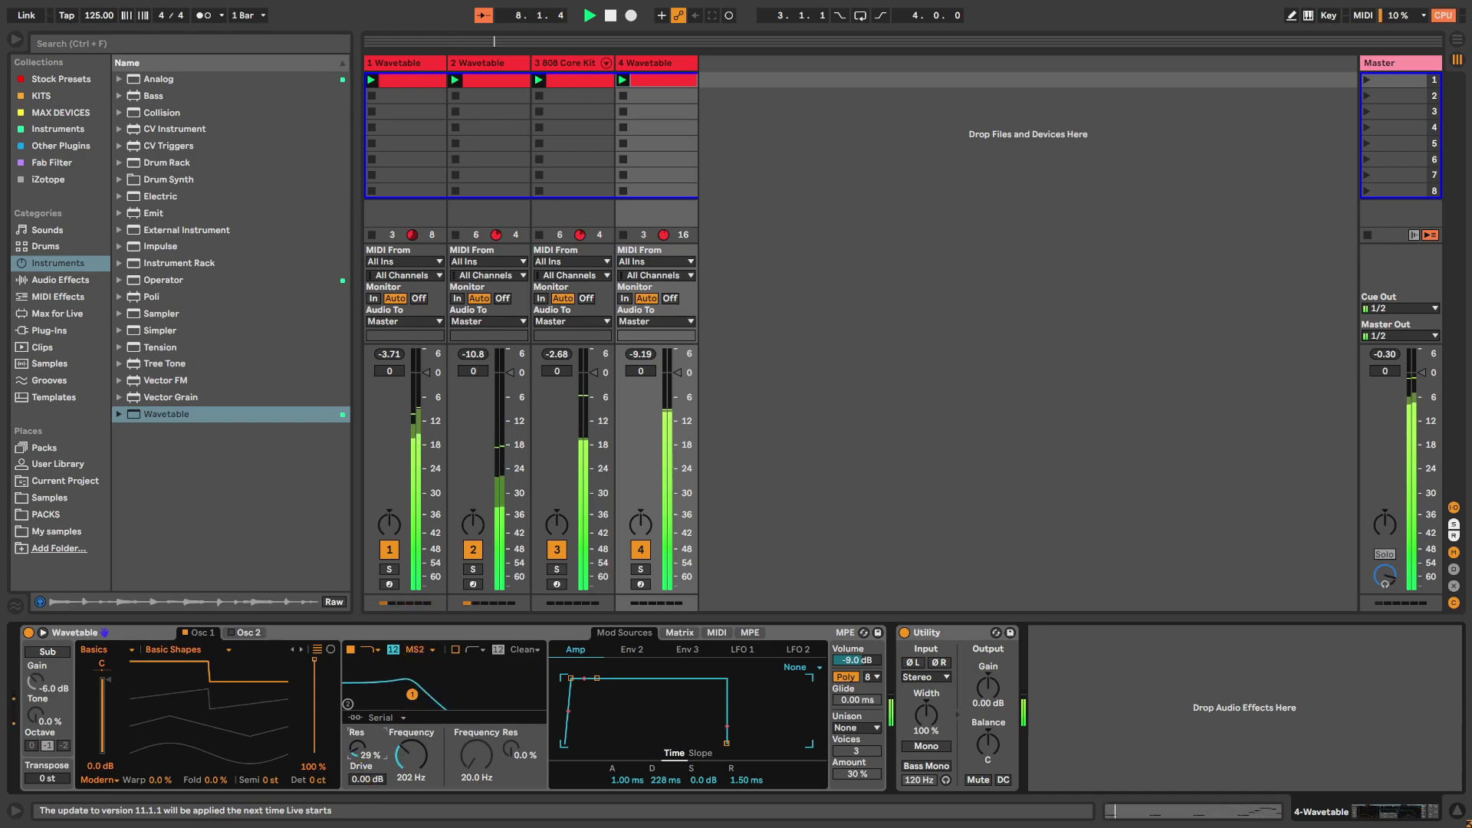
left_click(383, 781)
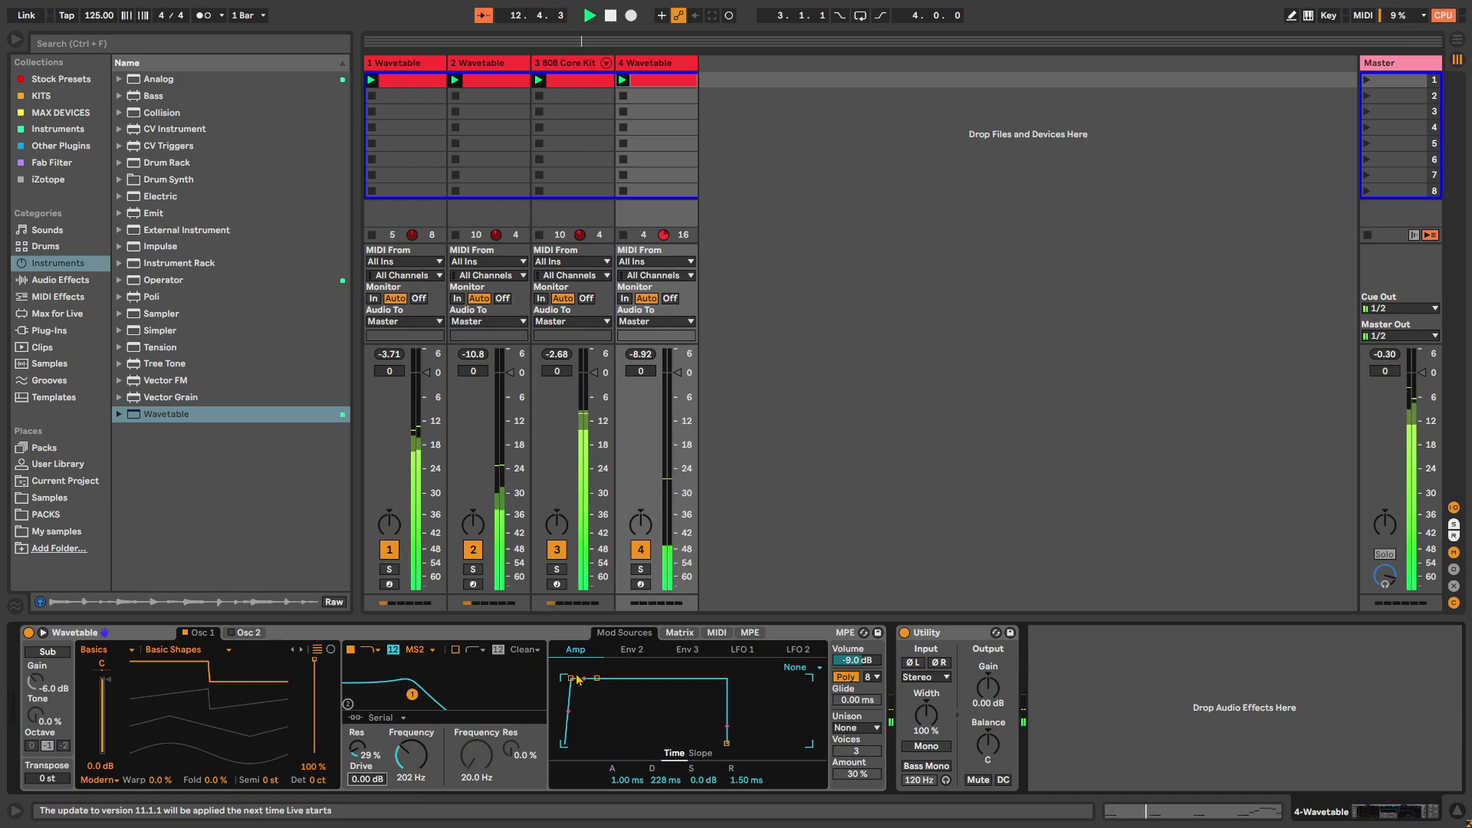
left_click(846, 678)
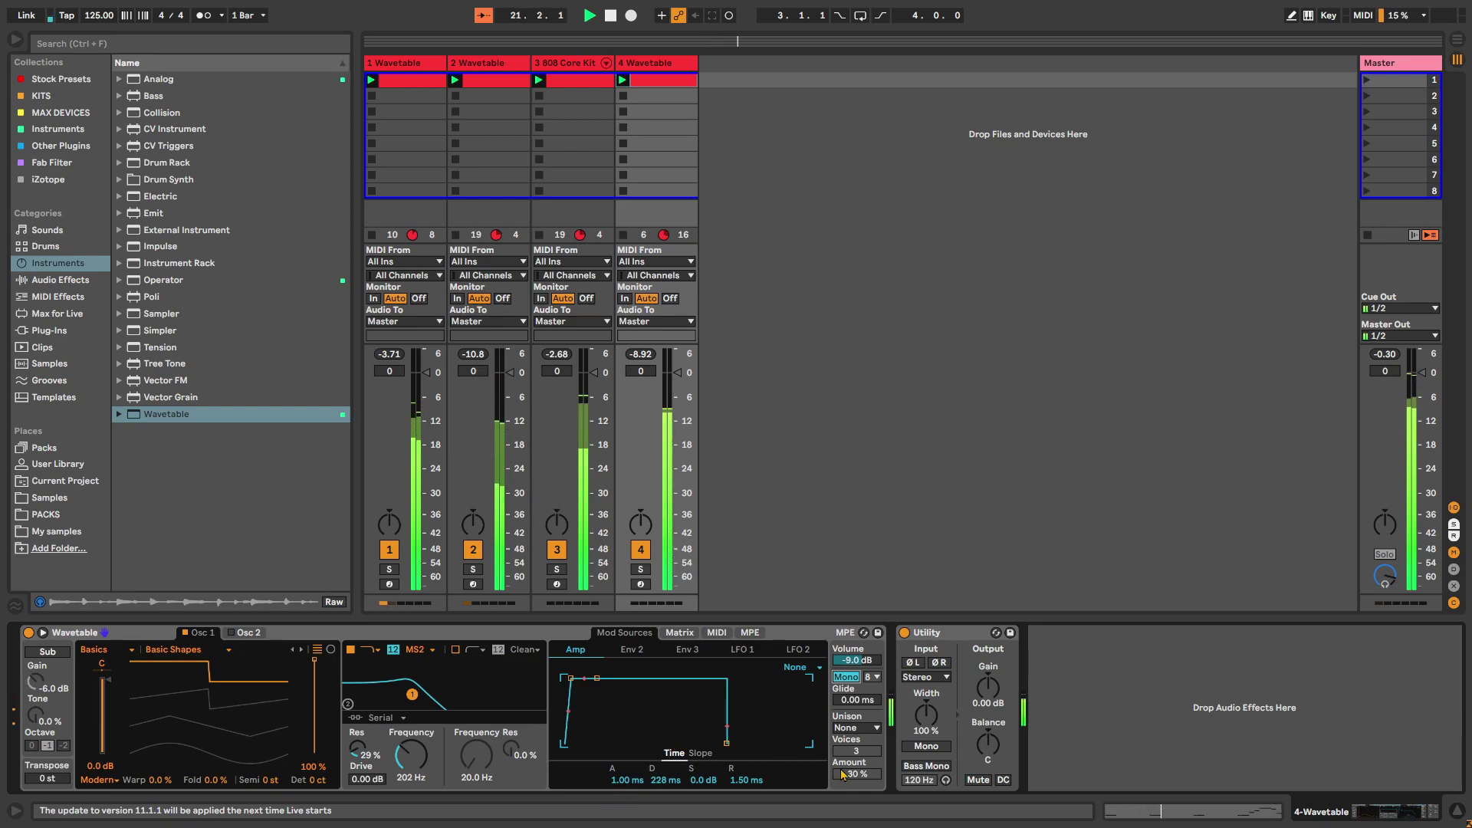
- Find the Compressor in the browser and add it after Utility on the bass track
key("ctrl+f")
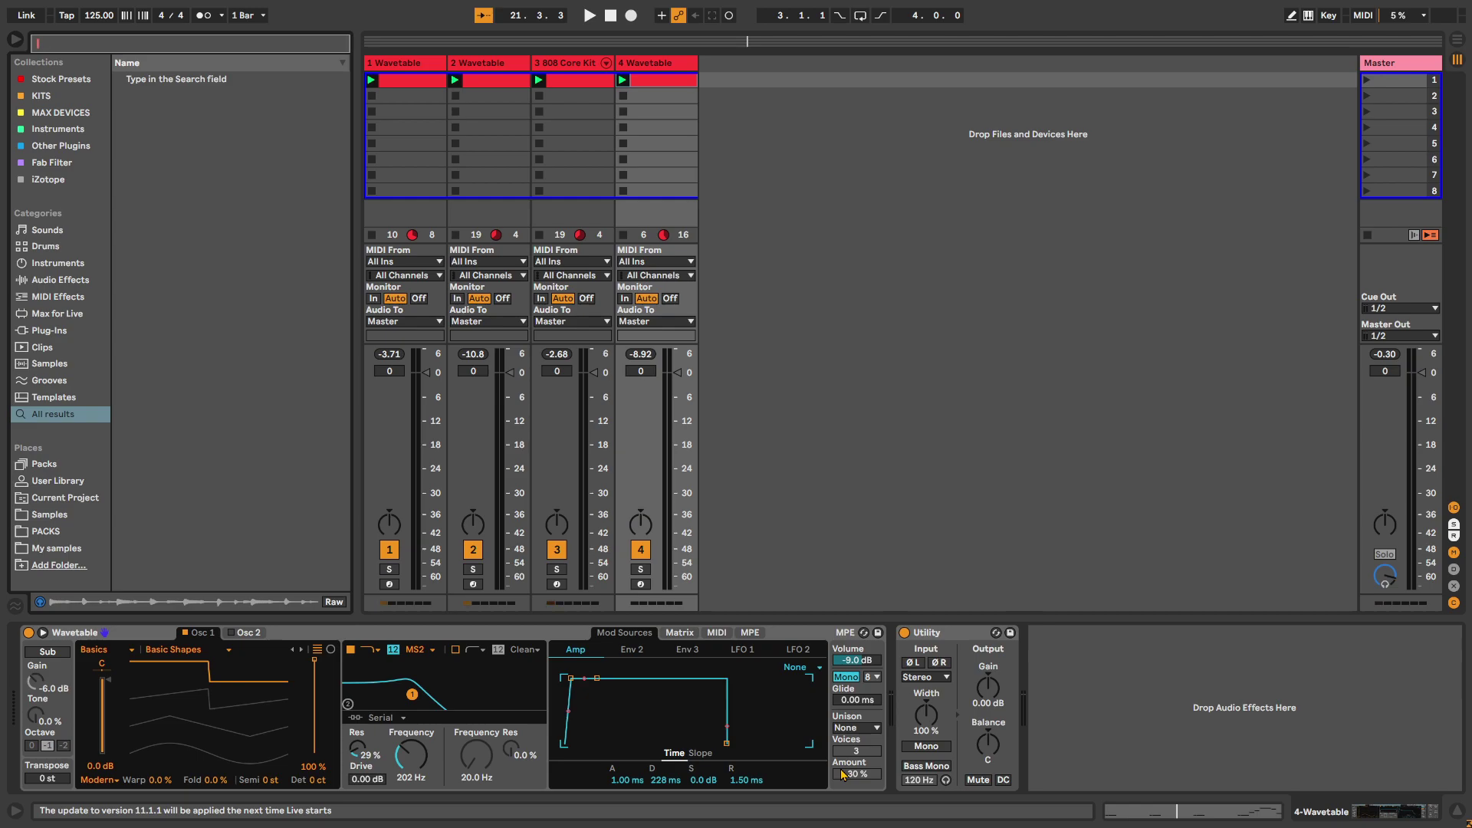
type("compress")
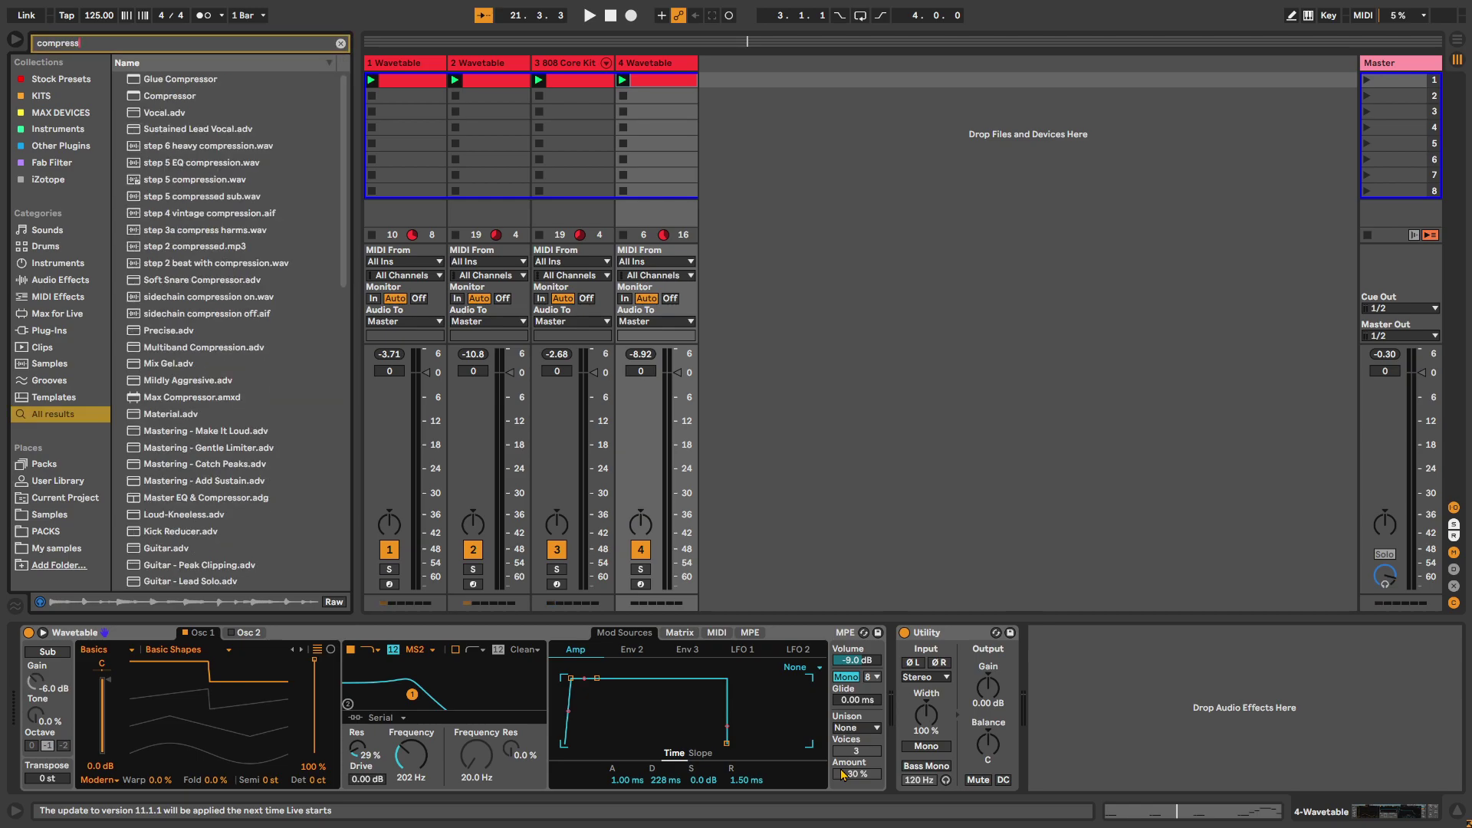
left_click(203, 96)
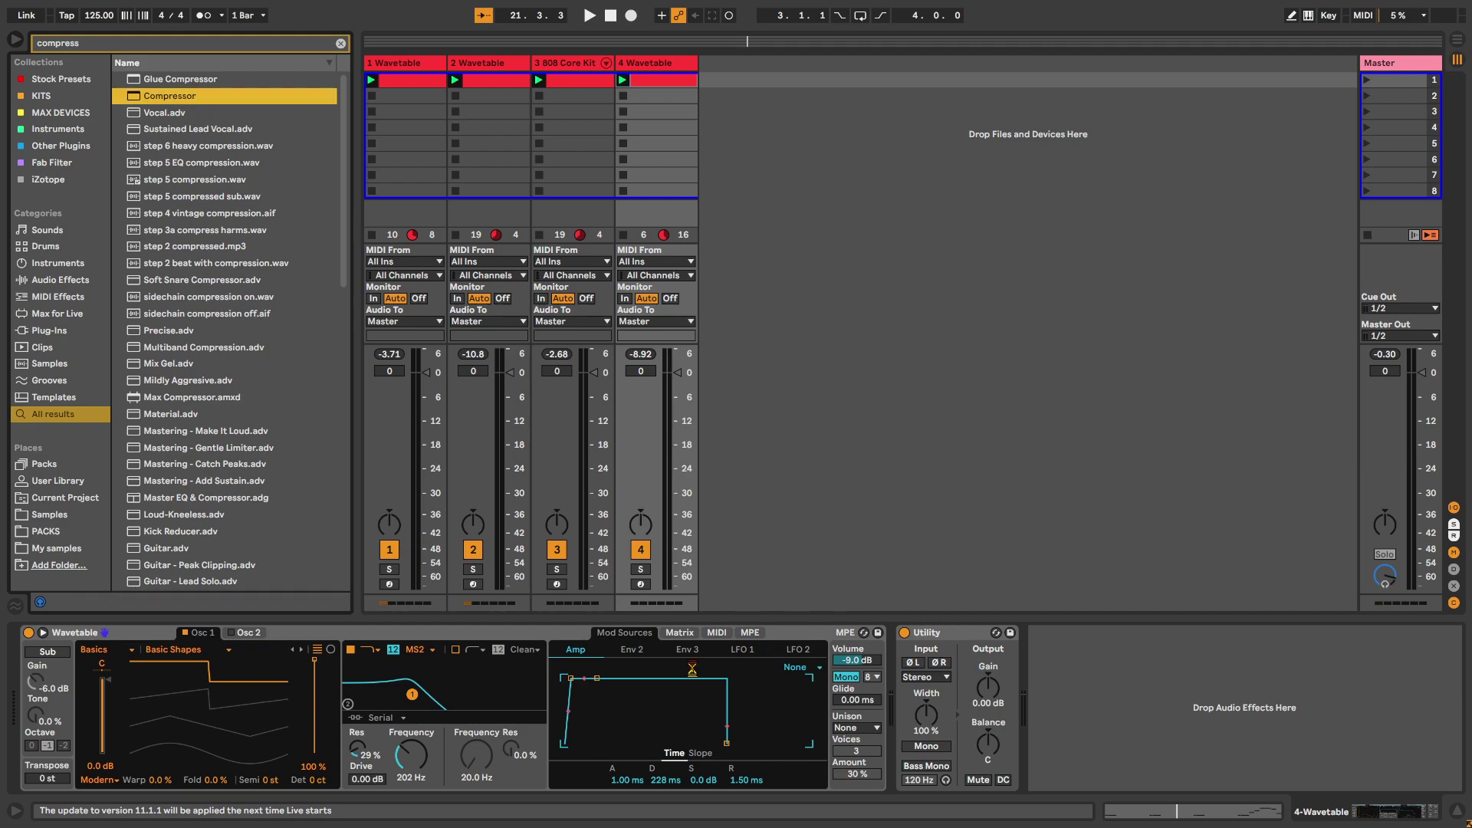
key("Return")
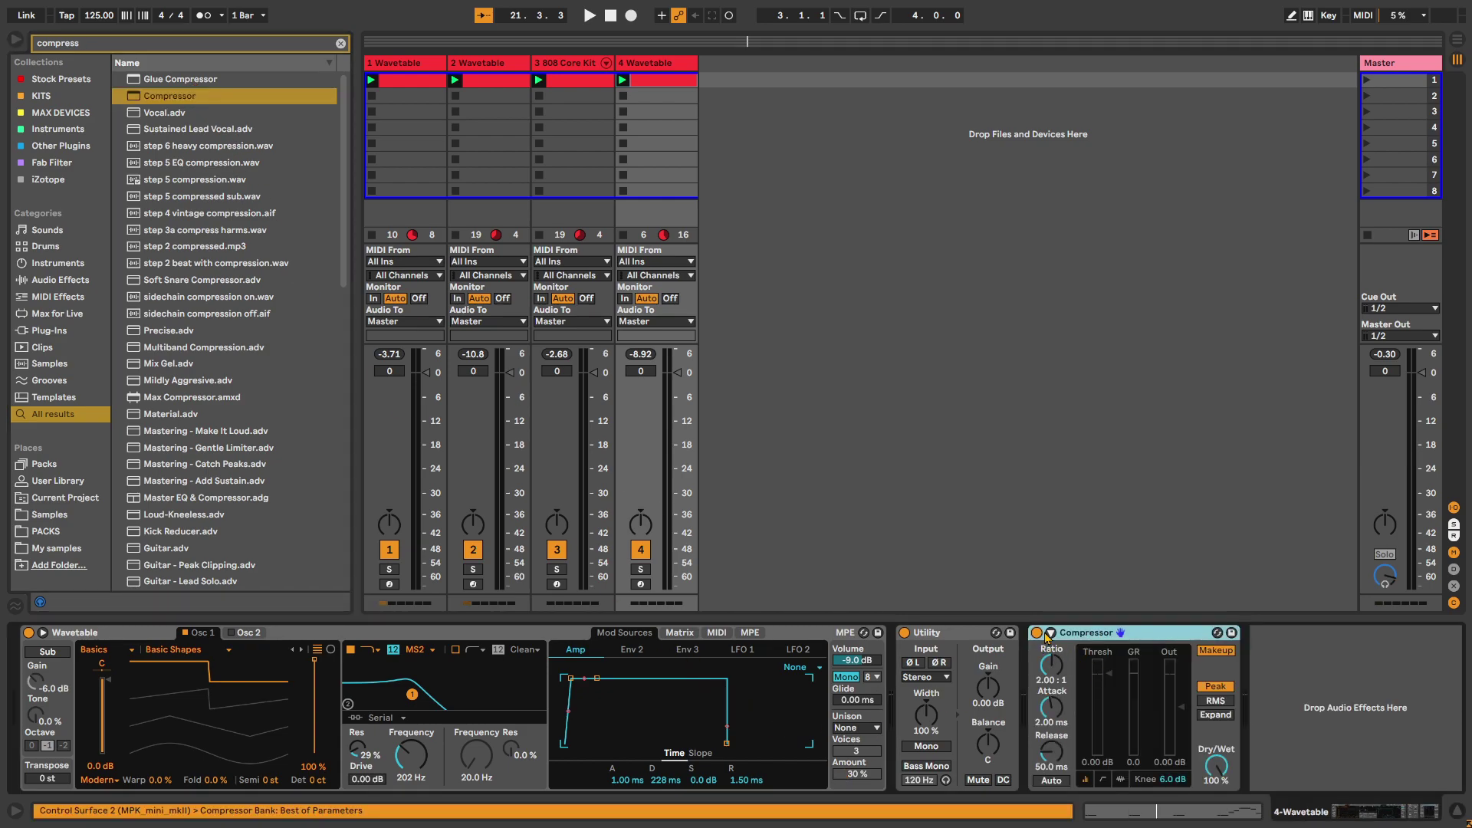
- Enable the Compressor's sidechain and take its input from 3-808 Core Kit, using a Pre FX source
left_click(1050, 632)
left_click(1064, 650)
left_click(1070, 675)
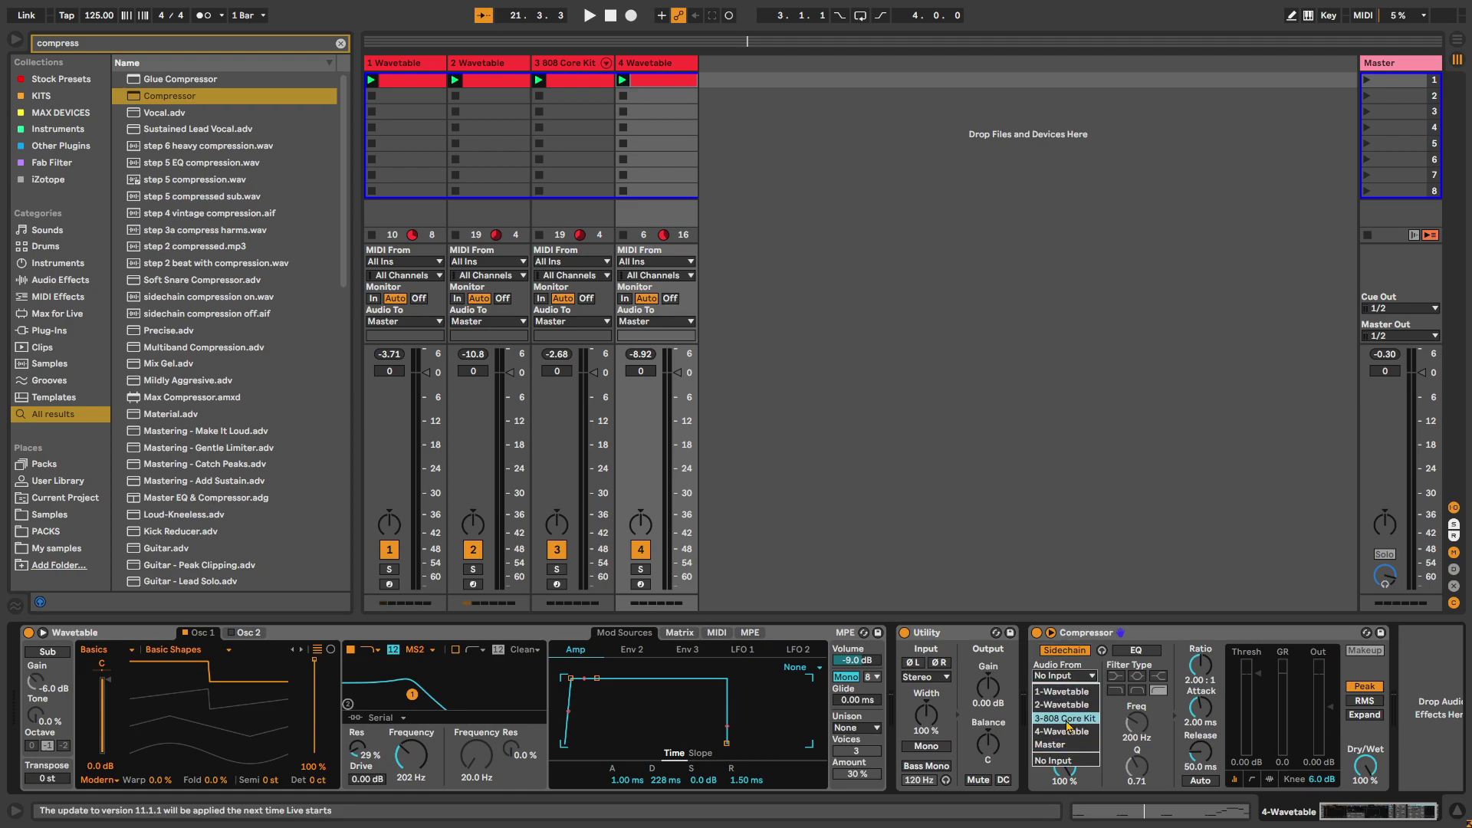
left_click(1064, 718)
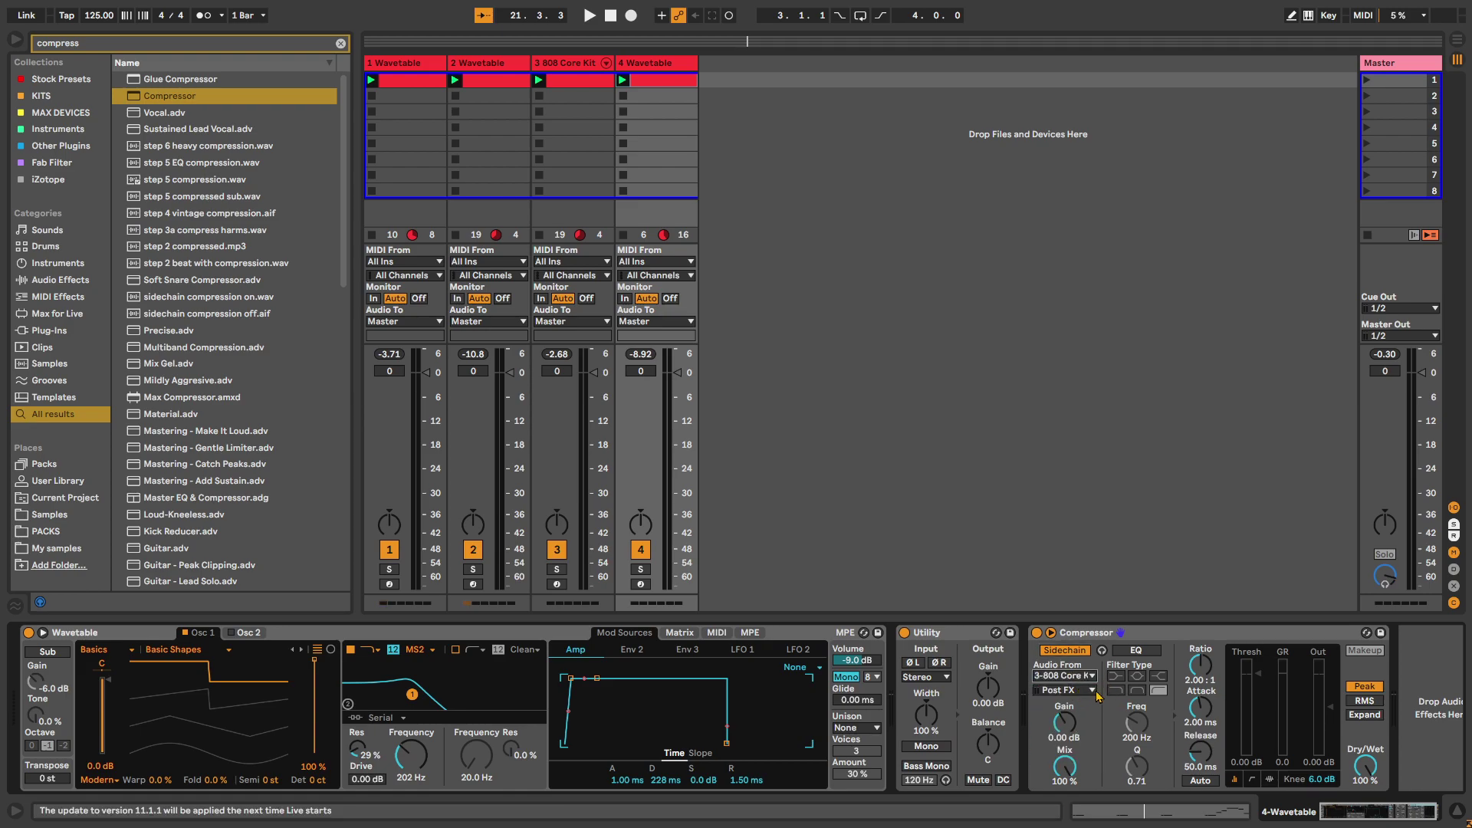
left_click(1084, 692)
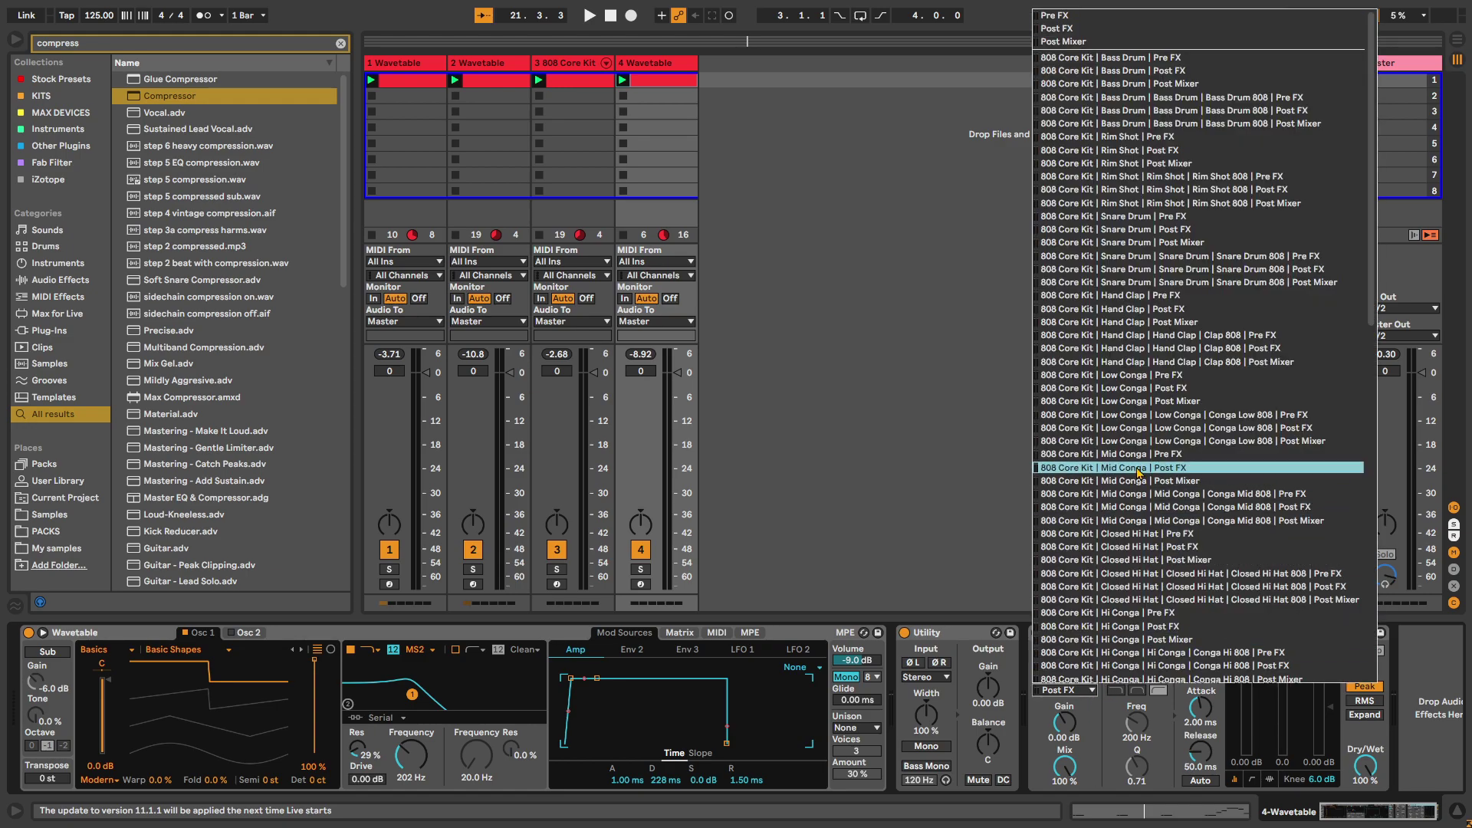
scroll(1123, 575, "down", 3)
scroll(1122, 582, "up", 3)
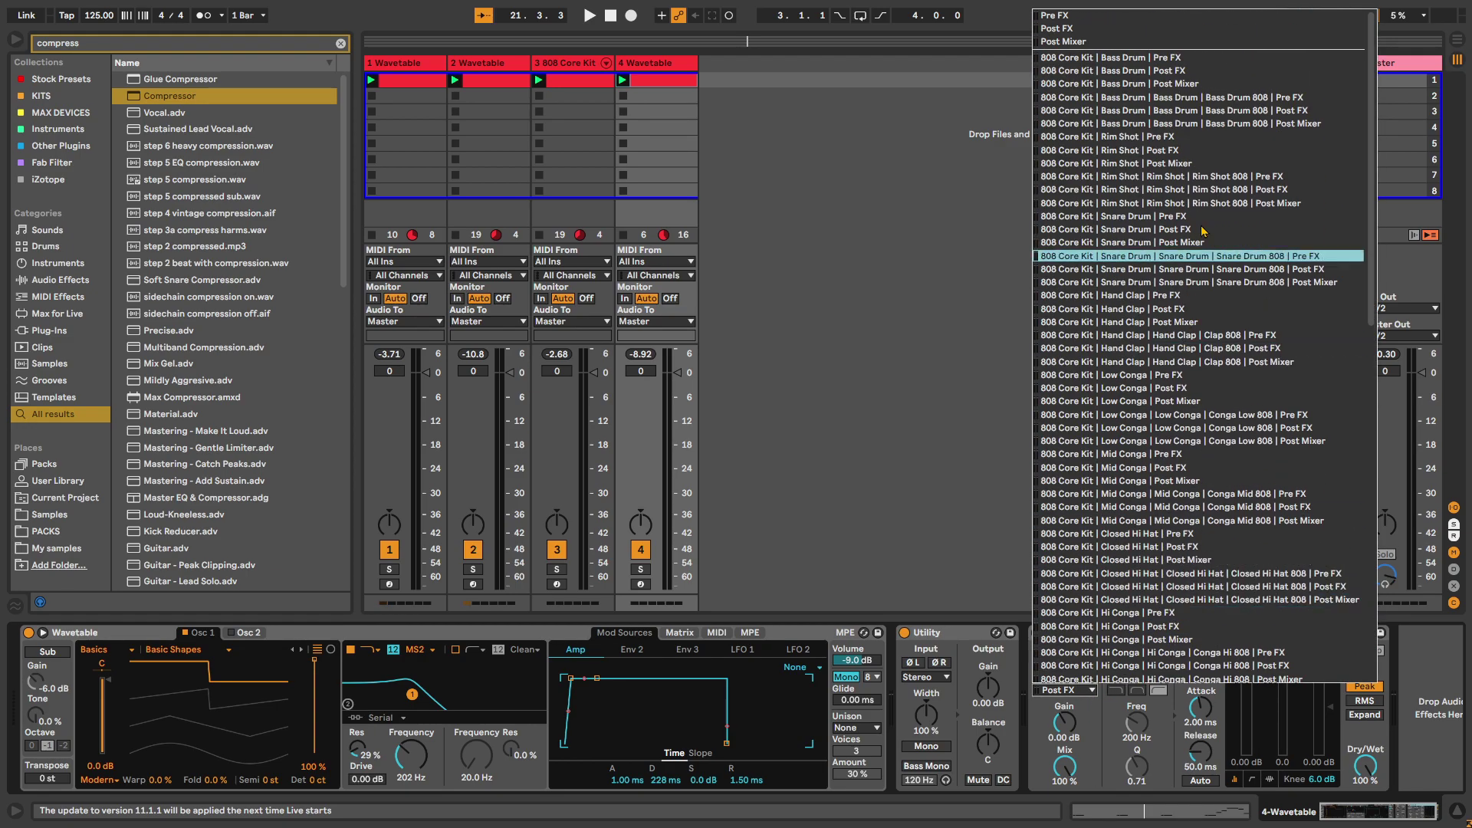
left_click(1188, 76)
- During playback, set the Compressor to an inf:1 ratio, about -13.4 dB threshold and 10 ms lookahead, with its activity view shown
key("space")
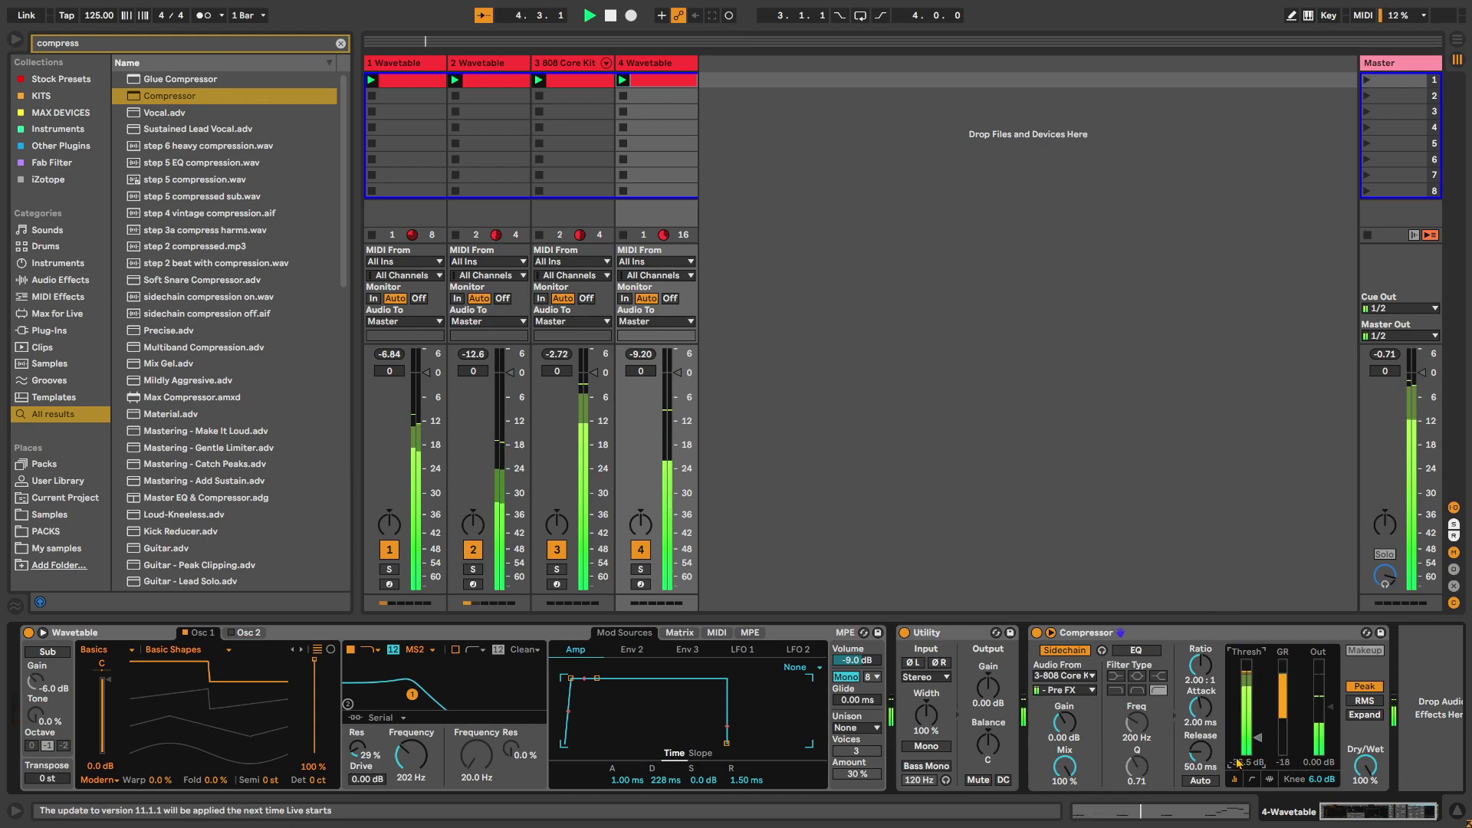
left_click_drag(1200, 664, 1201, 613)
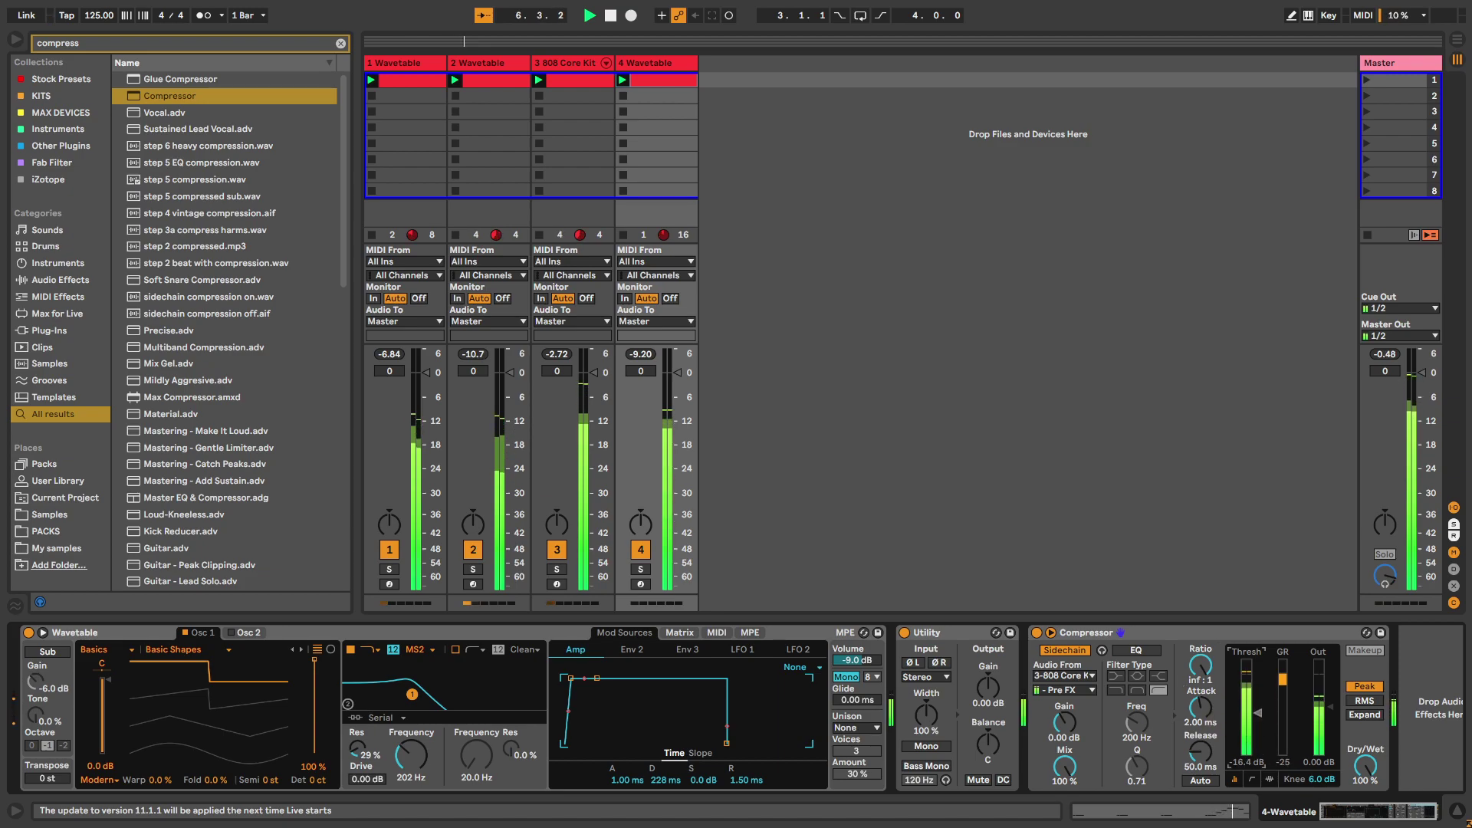
left_click(1269, 779)
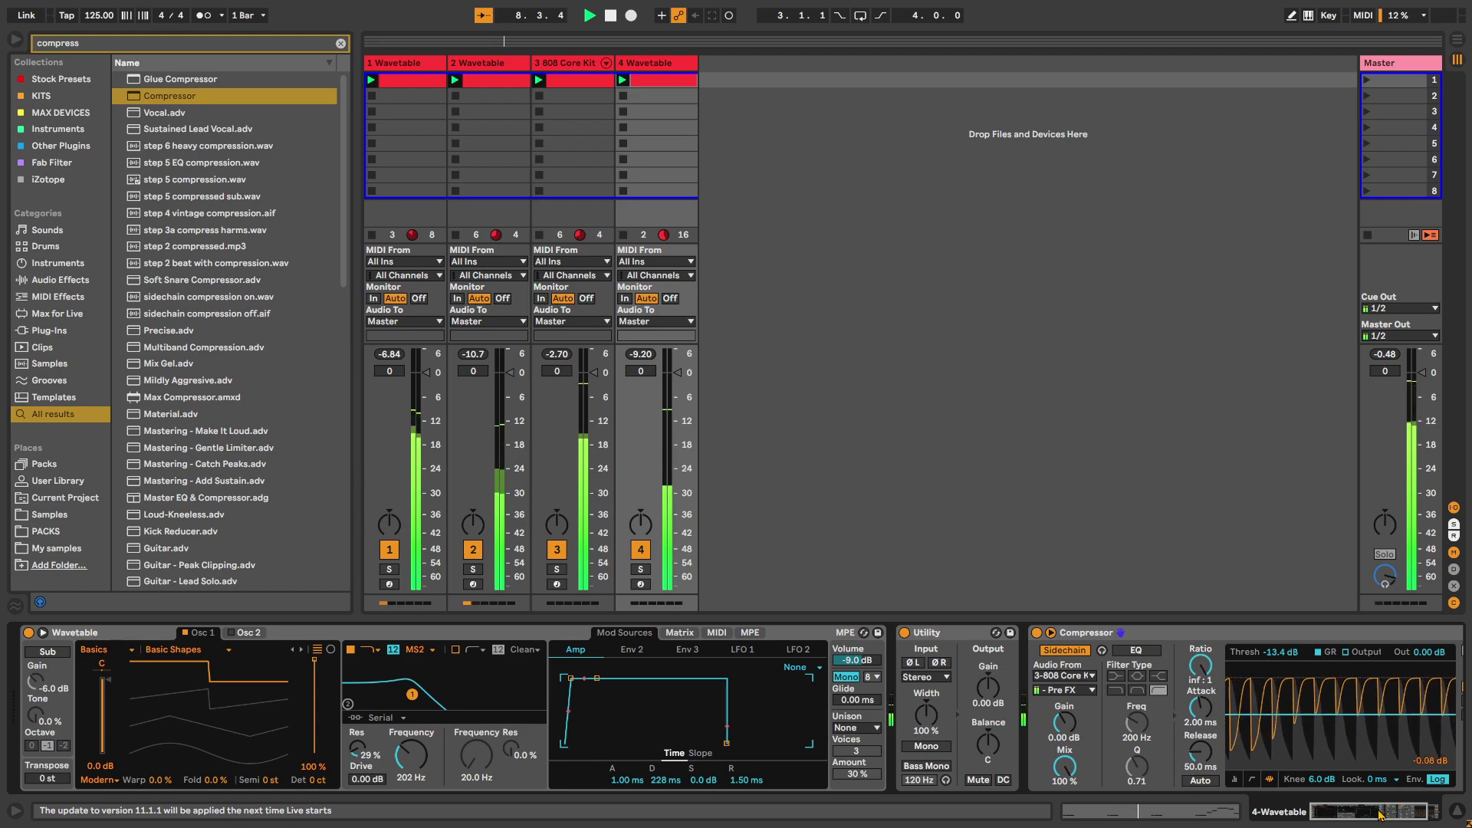
left_click(1377, 779)
left_click(1263, 765)
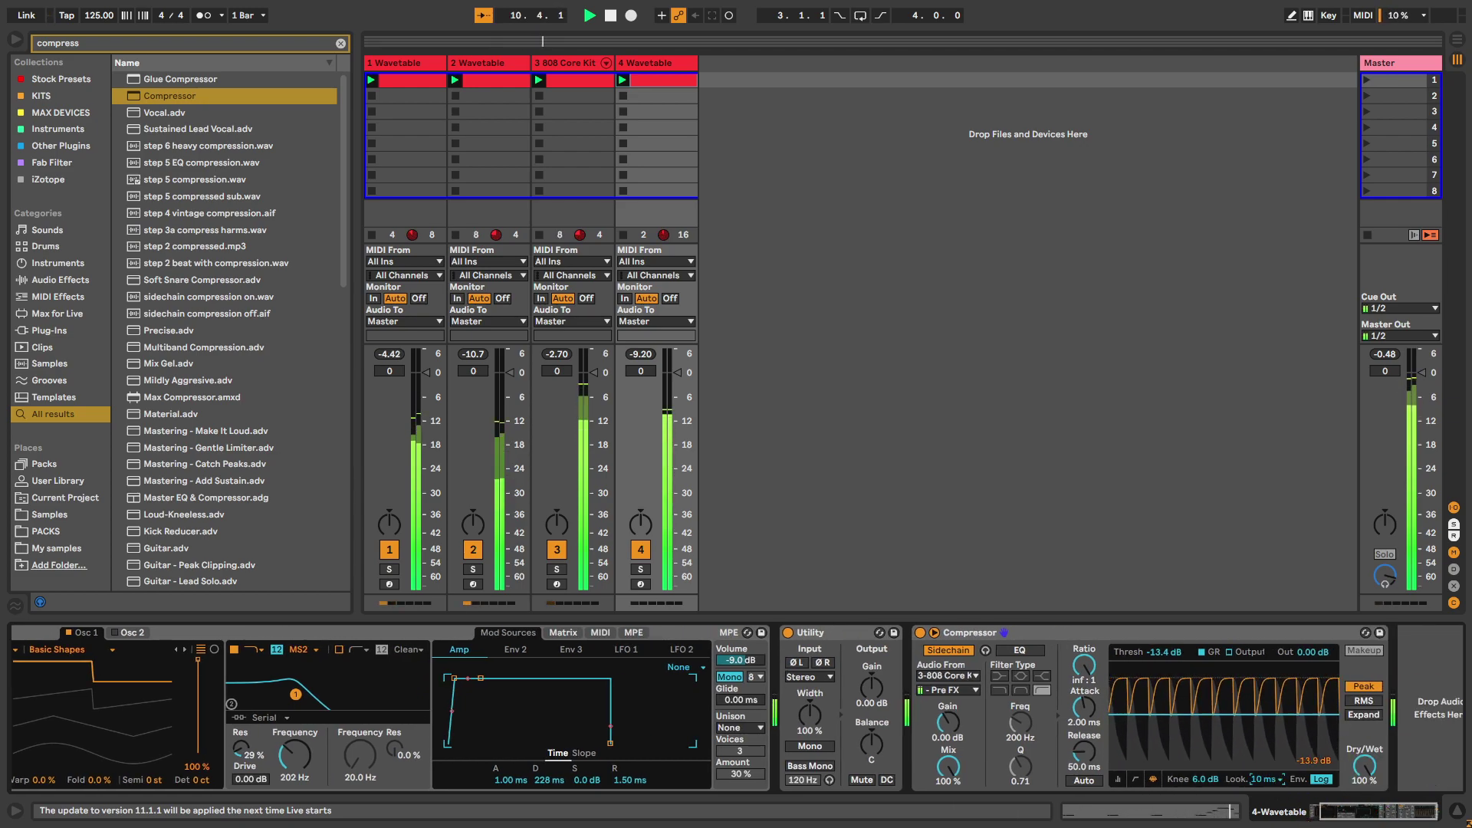
- Search the browser for saturator and insert the Saturator between Wavetable and Utility on the bass track
key("ctrl+f")
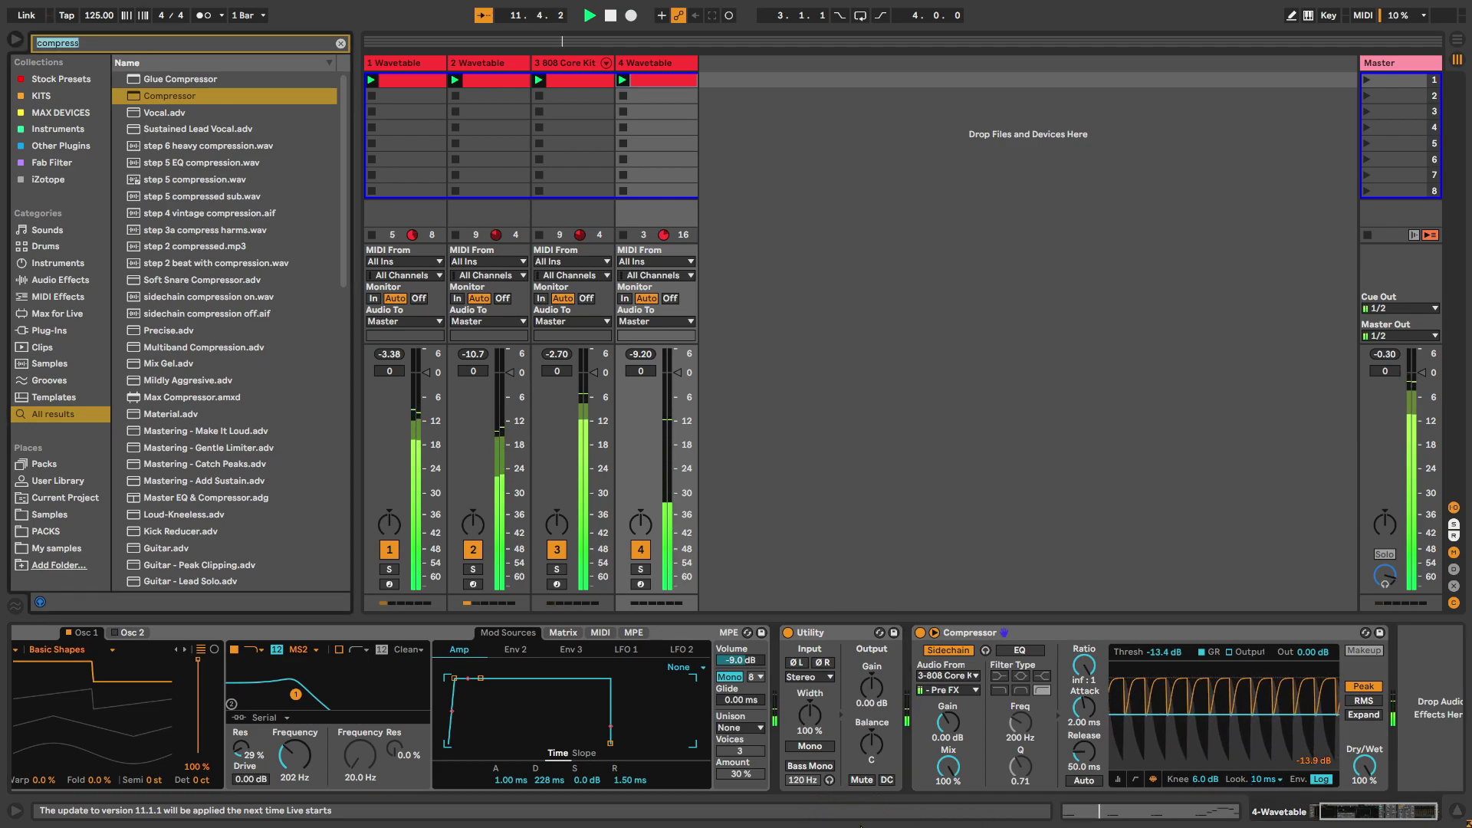
type("as")
key("BackSpace")
key("BackSpace")
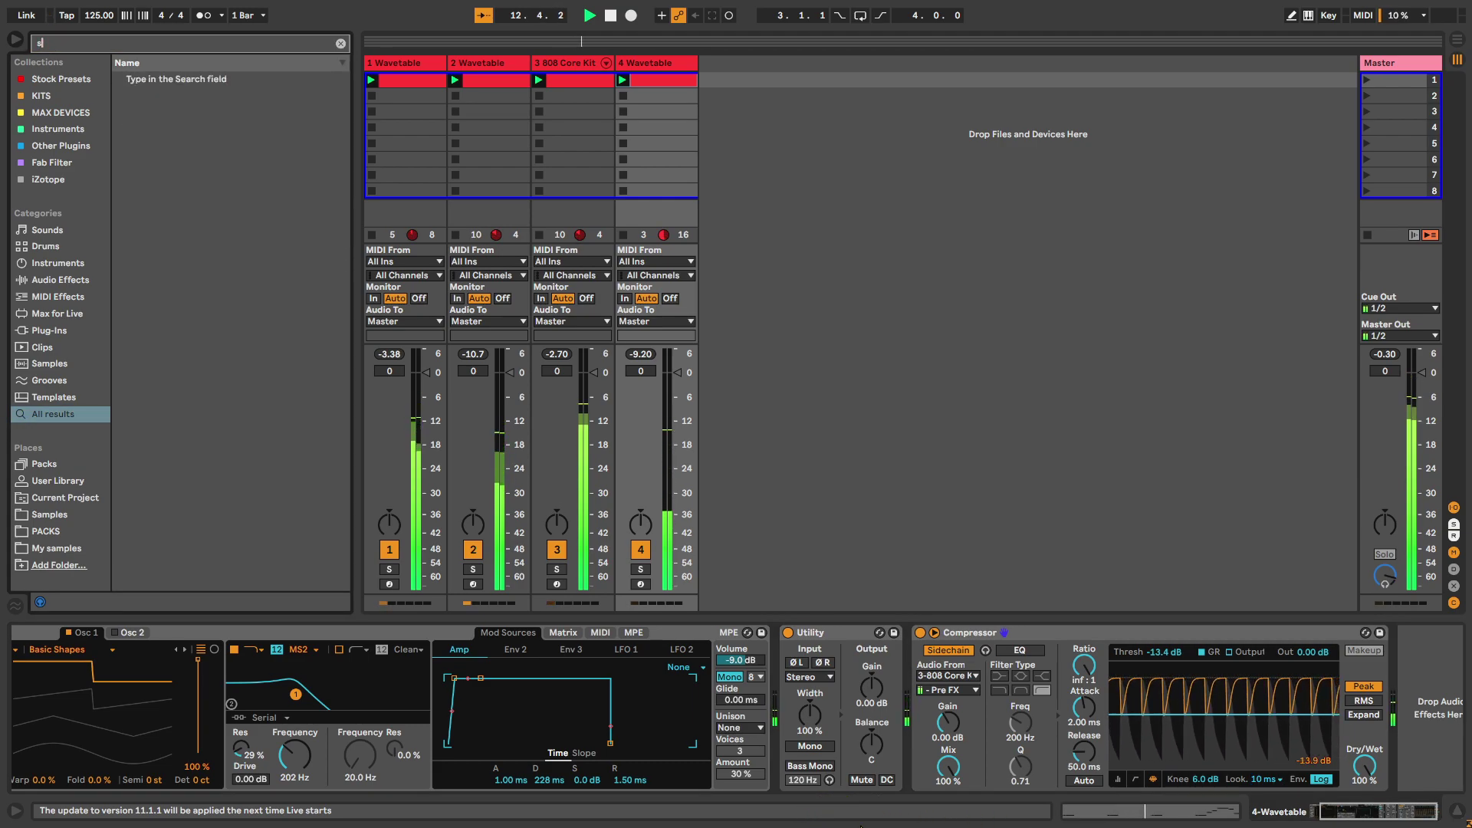
type("saturat")
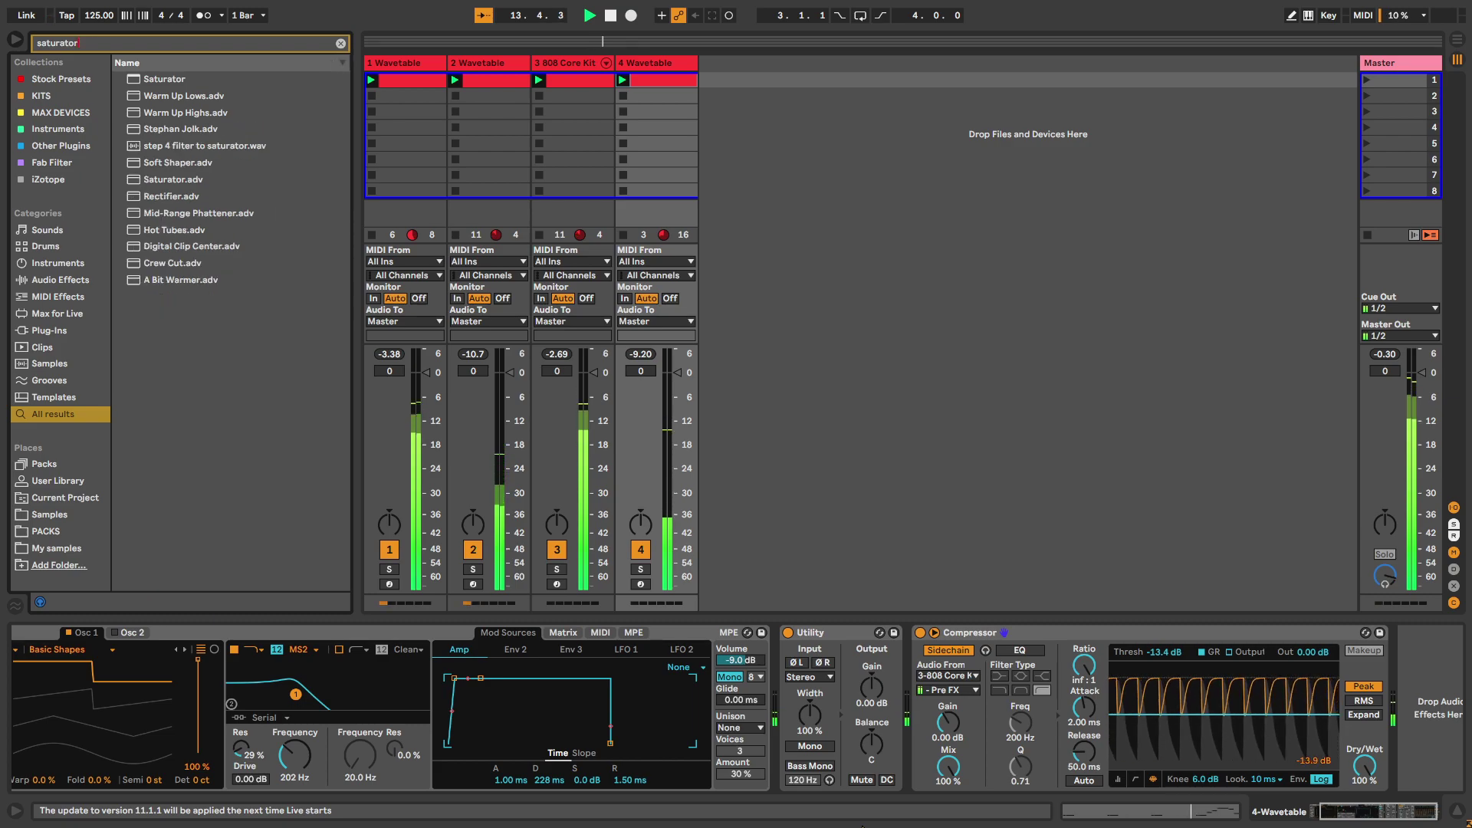
type("or")
left_click_drag(282, 193, 815, 746)
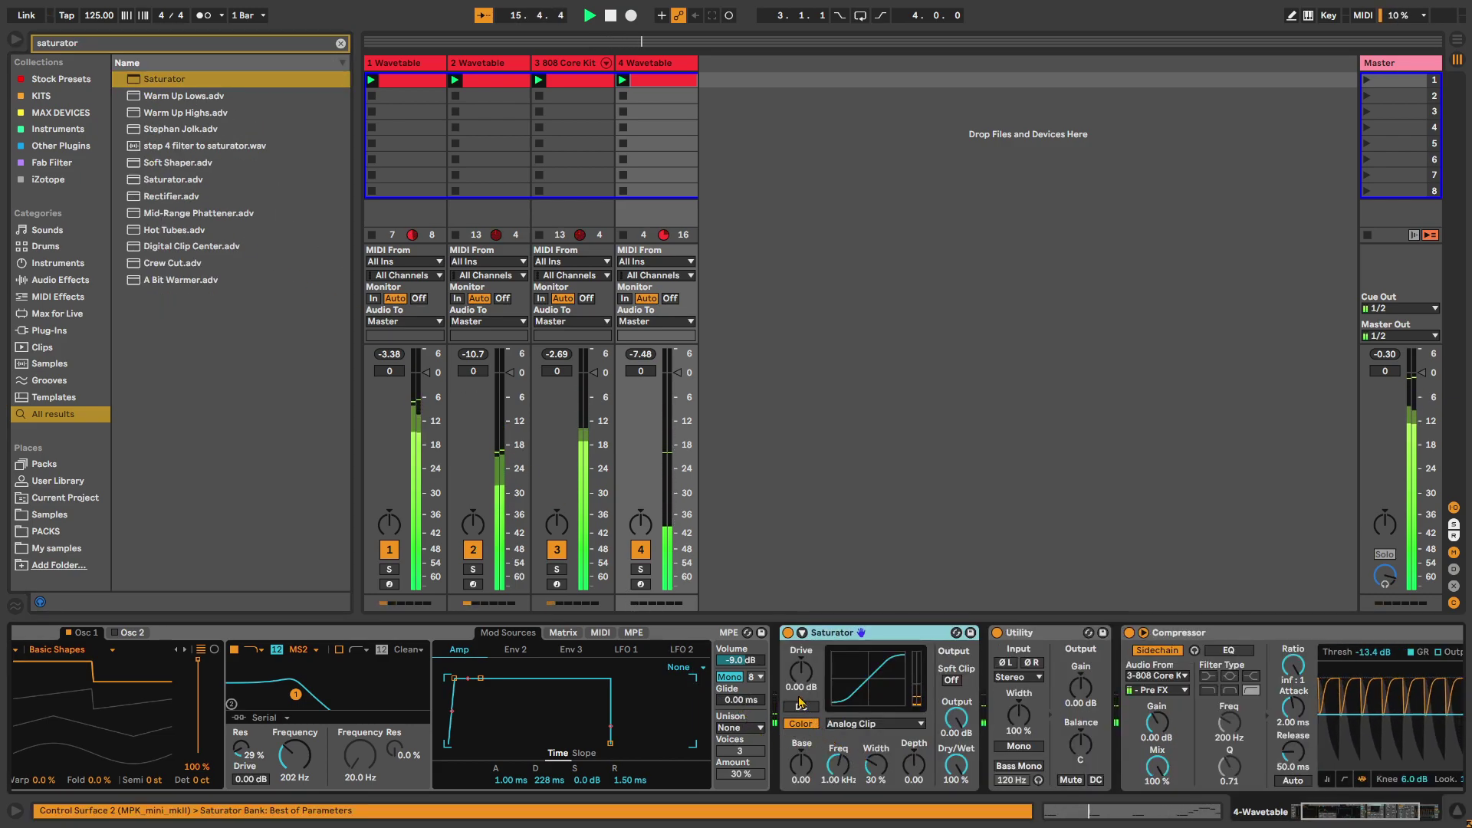
- Set the Saturator's curve to Soft Sine and lower the bass track's volume to -3.2 dB
left_click(868, 723)
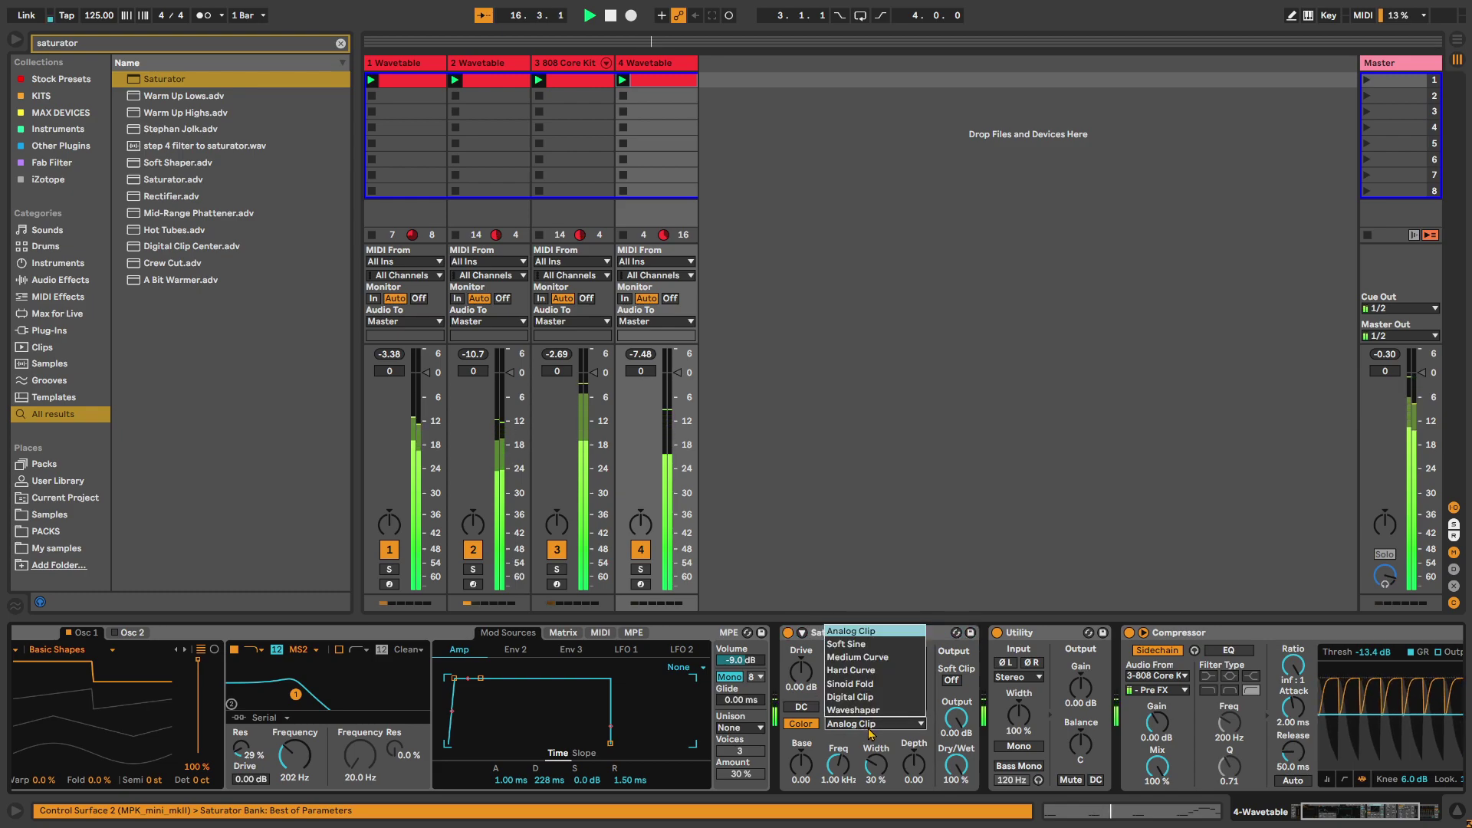
left_click(852, 646)
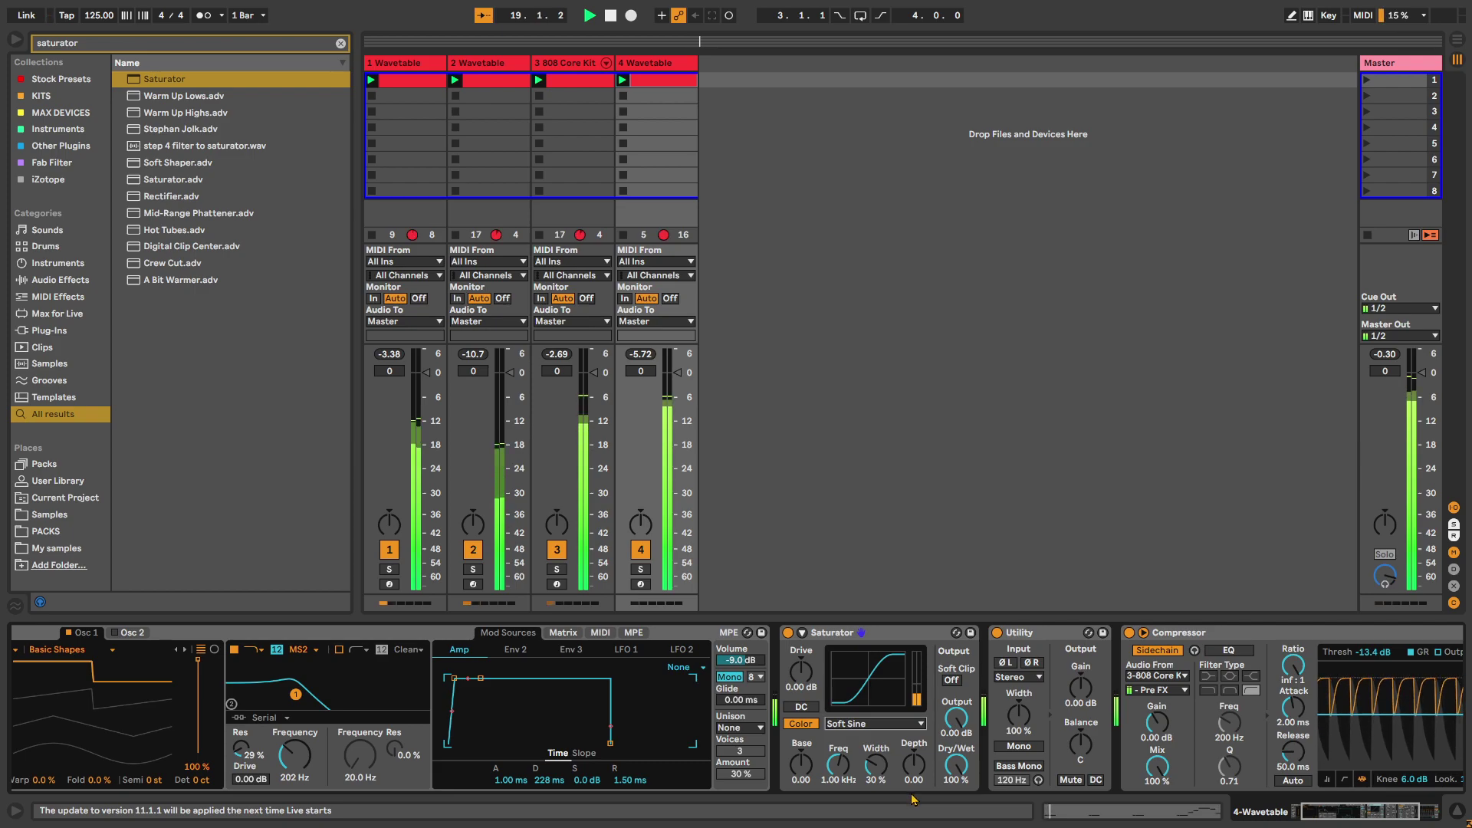
left_click(679, 389)
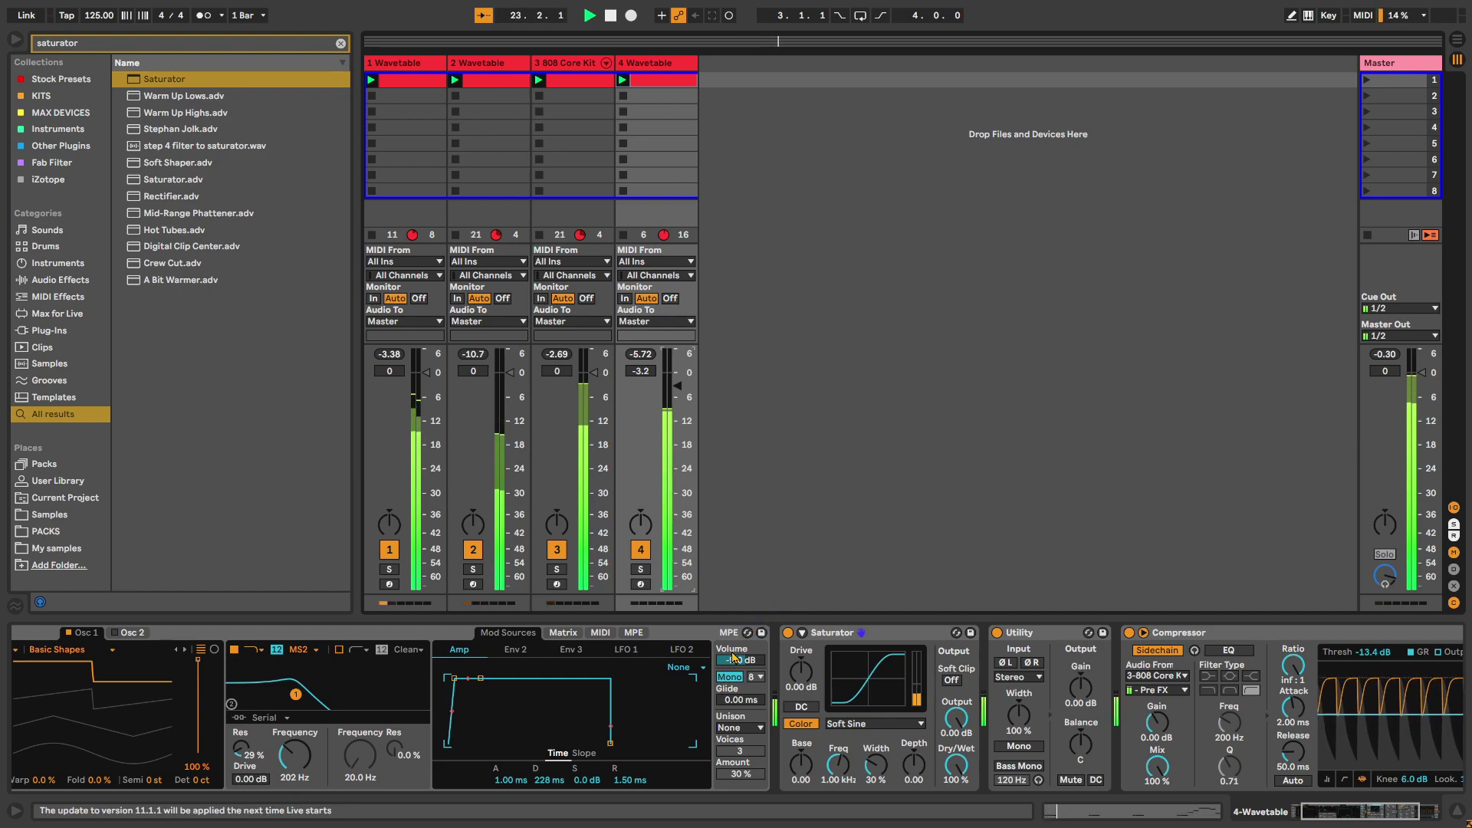
- Solo tracks 4, 3, 2 and 1 in turn to audition each part, return to the full mix and stop all clips
left_click(640, 570)
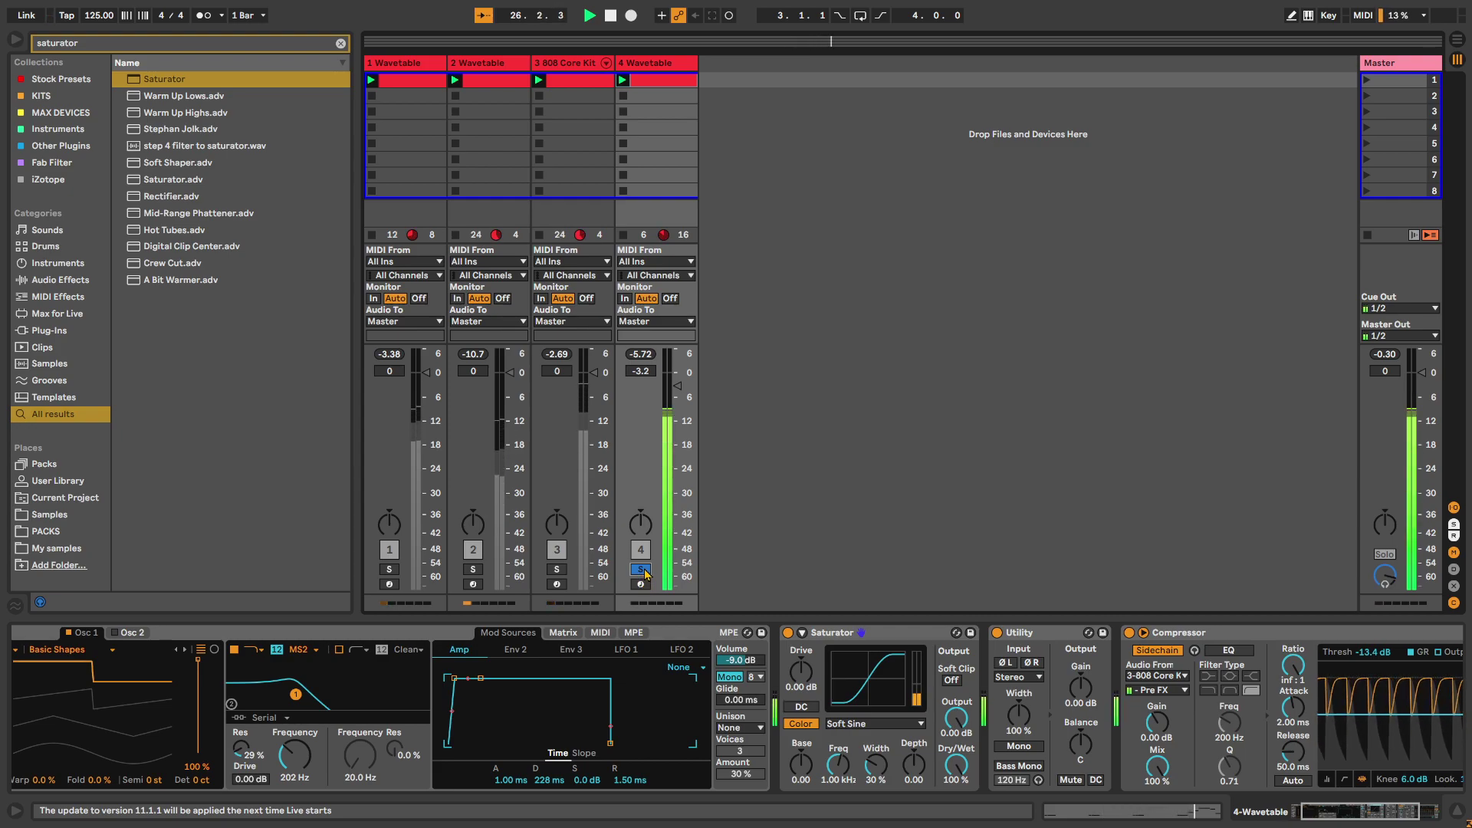
left_click(557, 569)
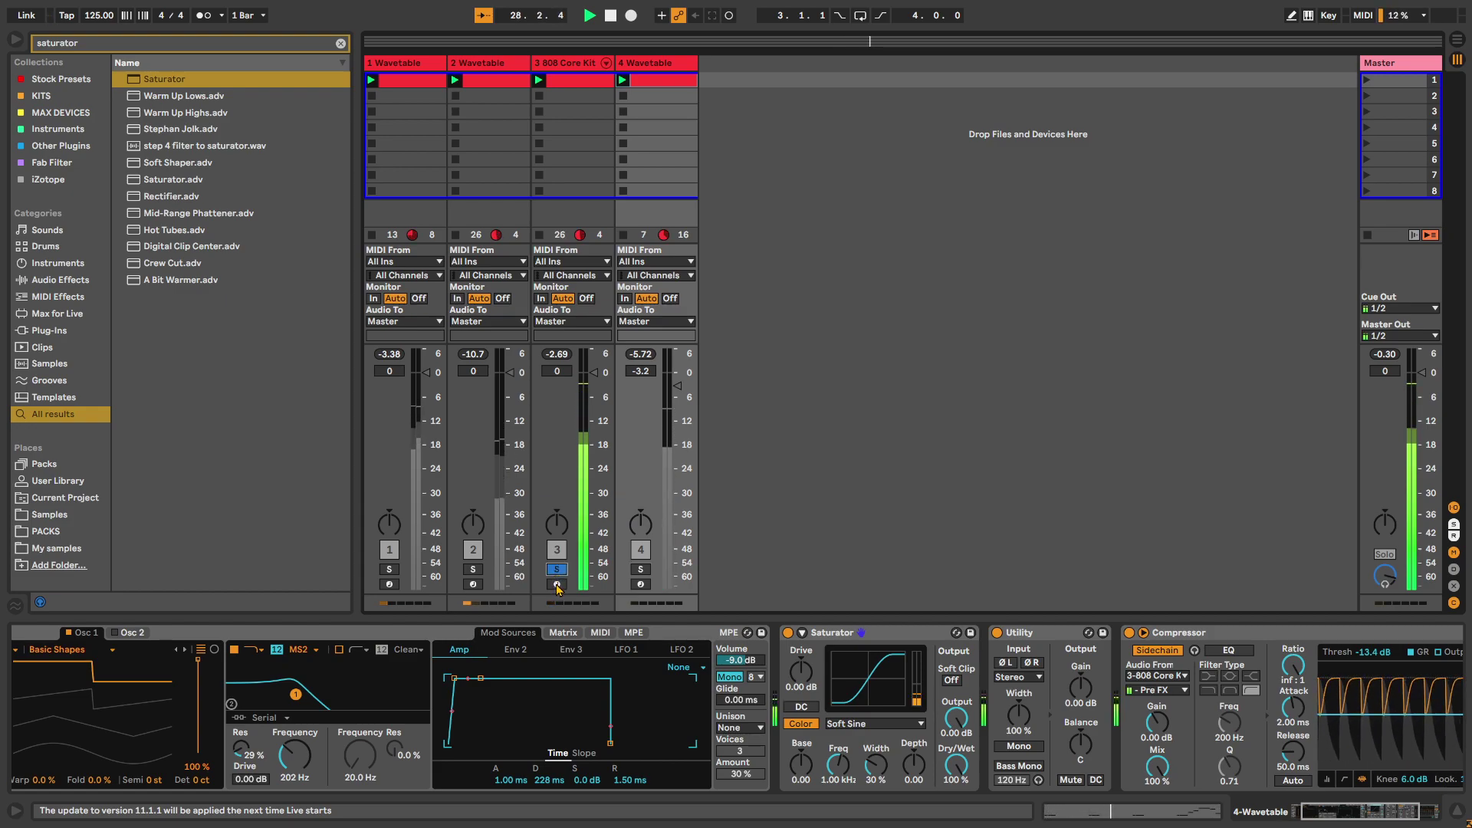
left_click(473, 569)
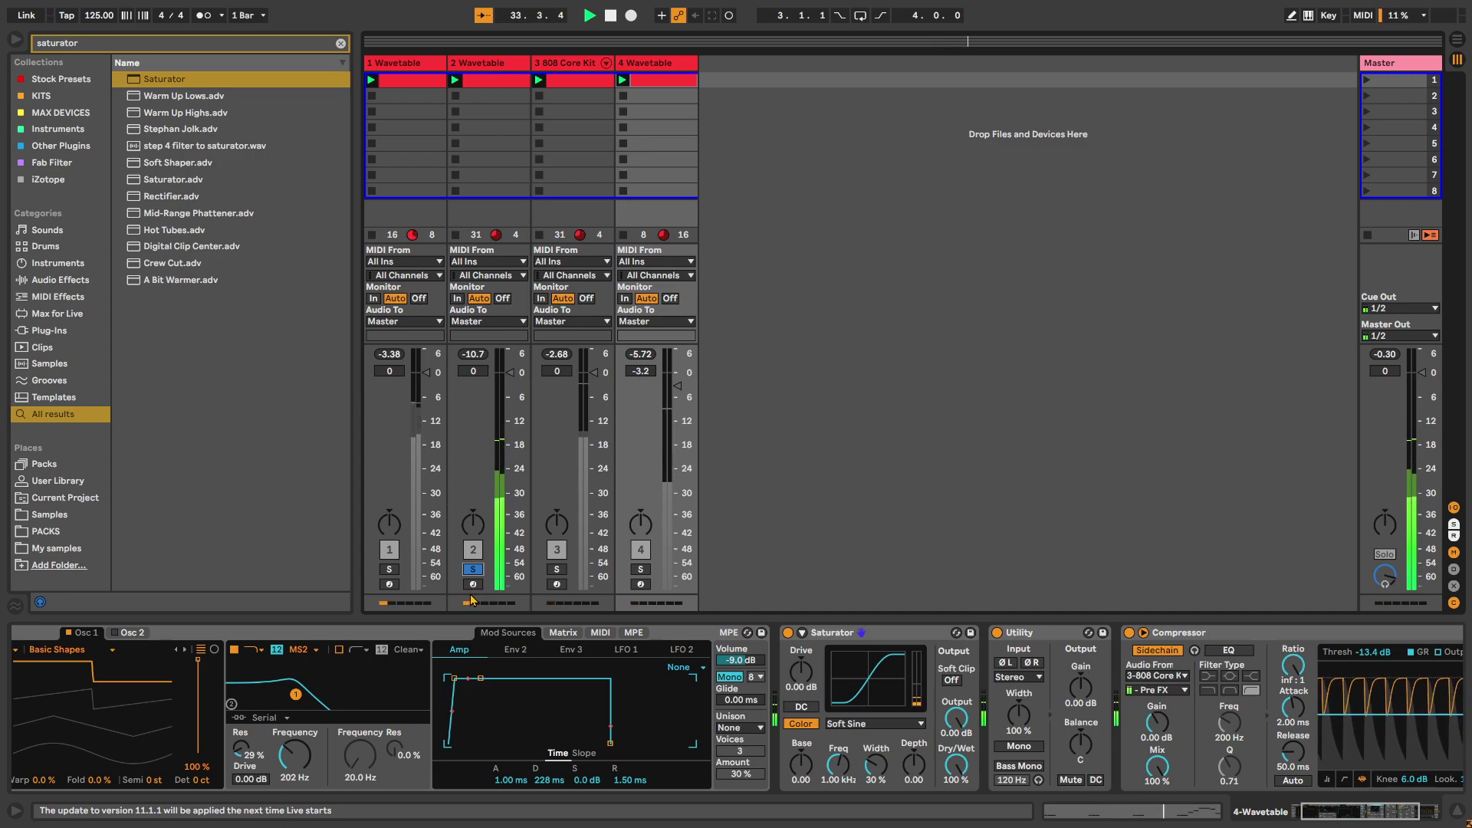
left_click(389, 569)
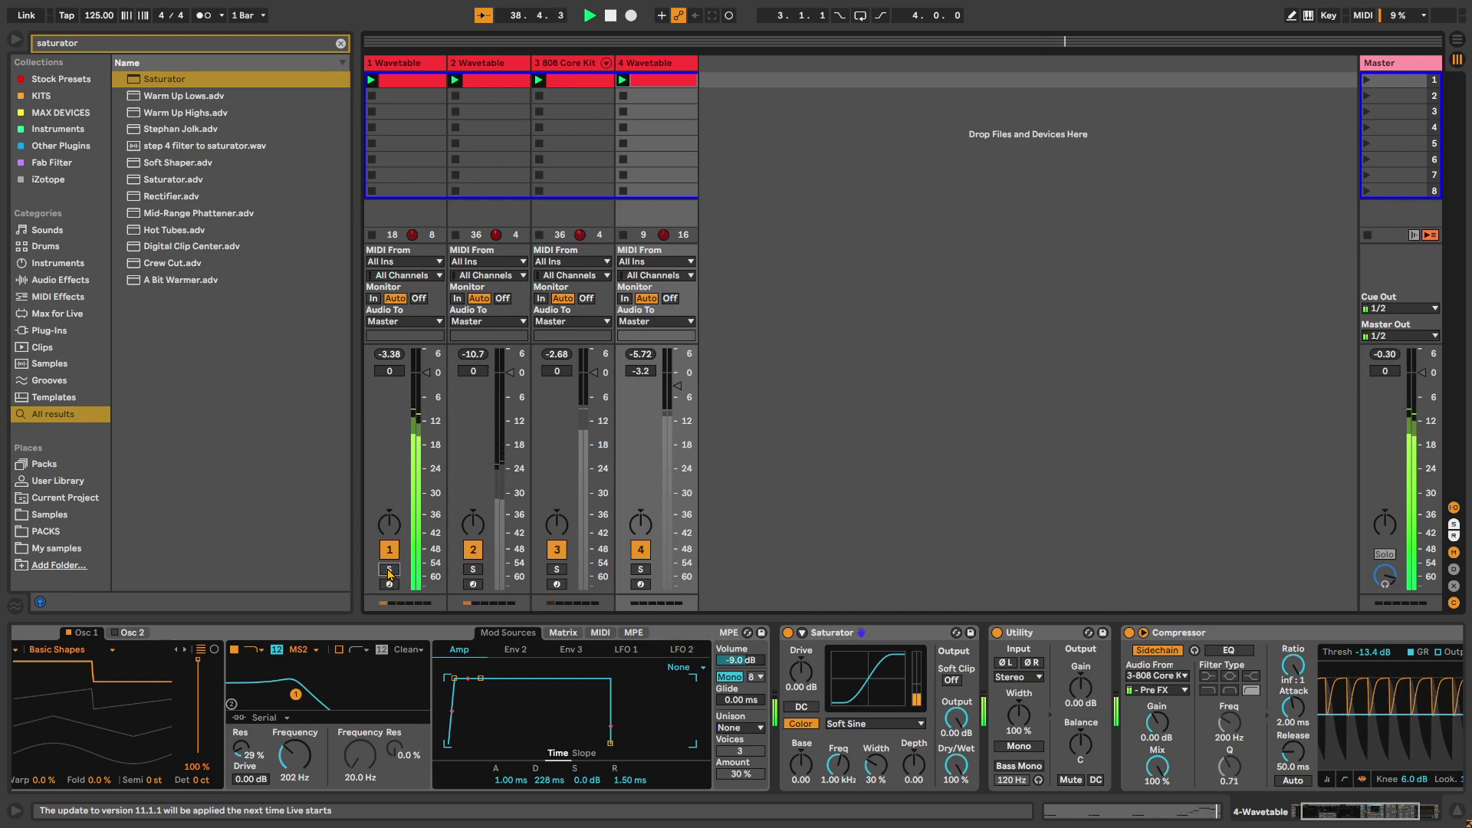
left_click(390, 570)
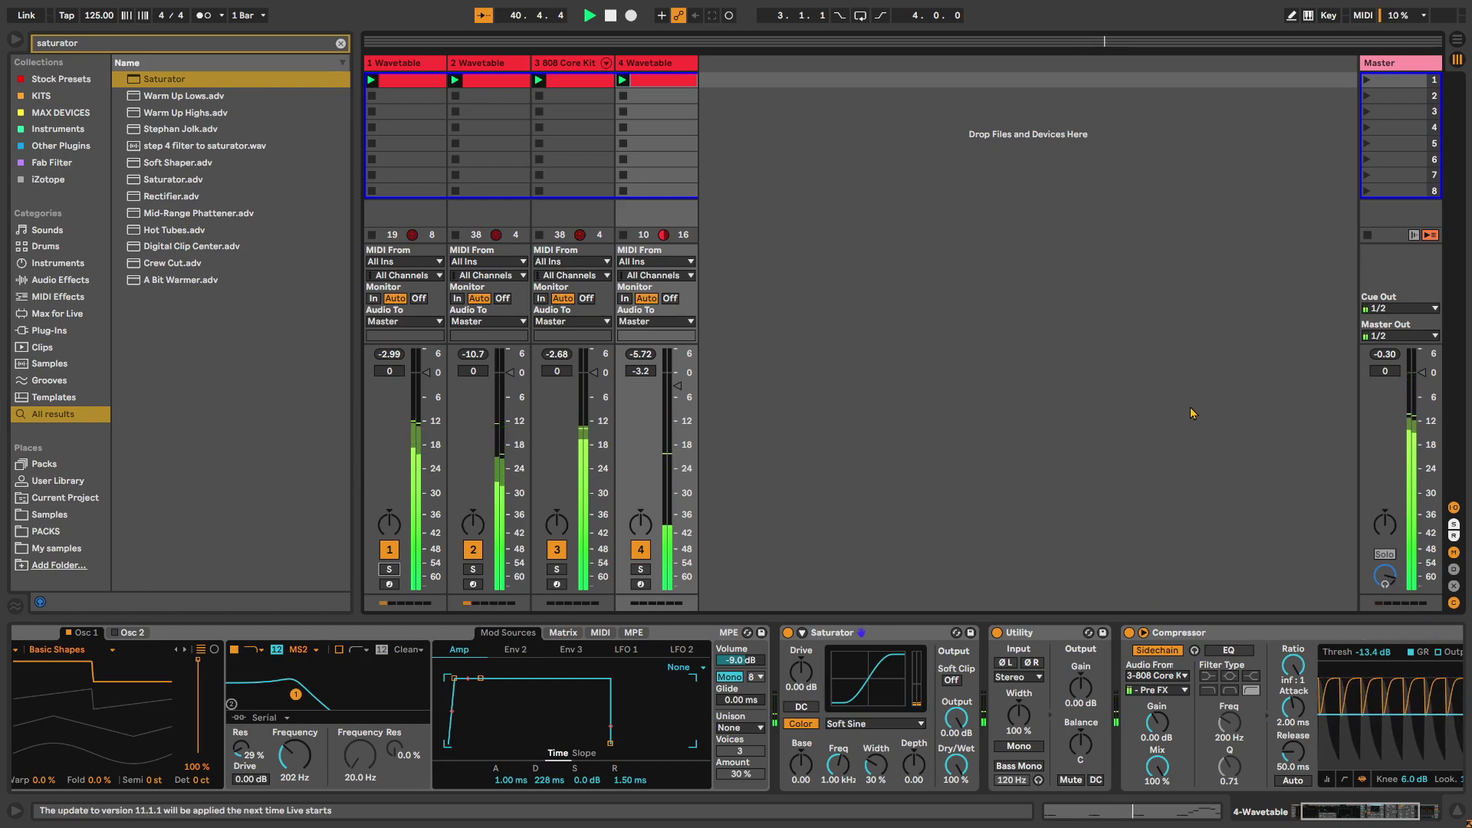
left_click(1367, 235)
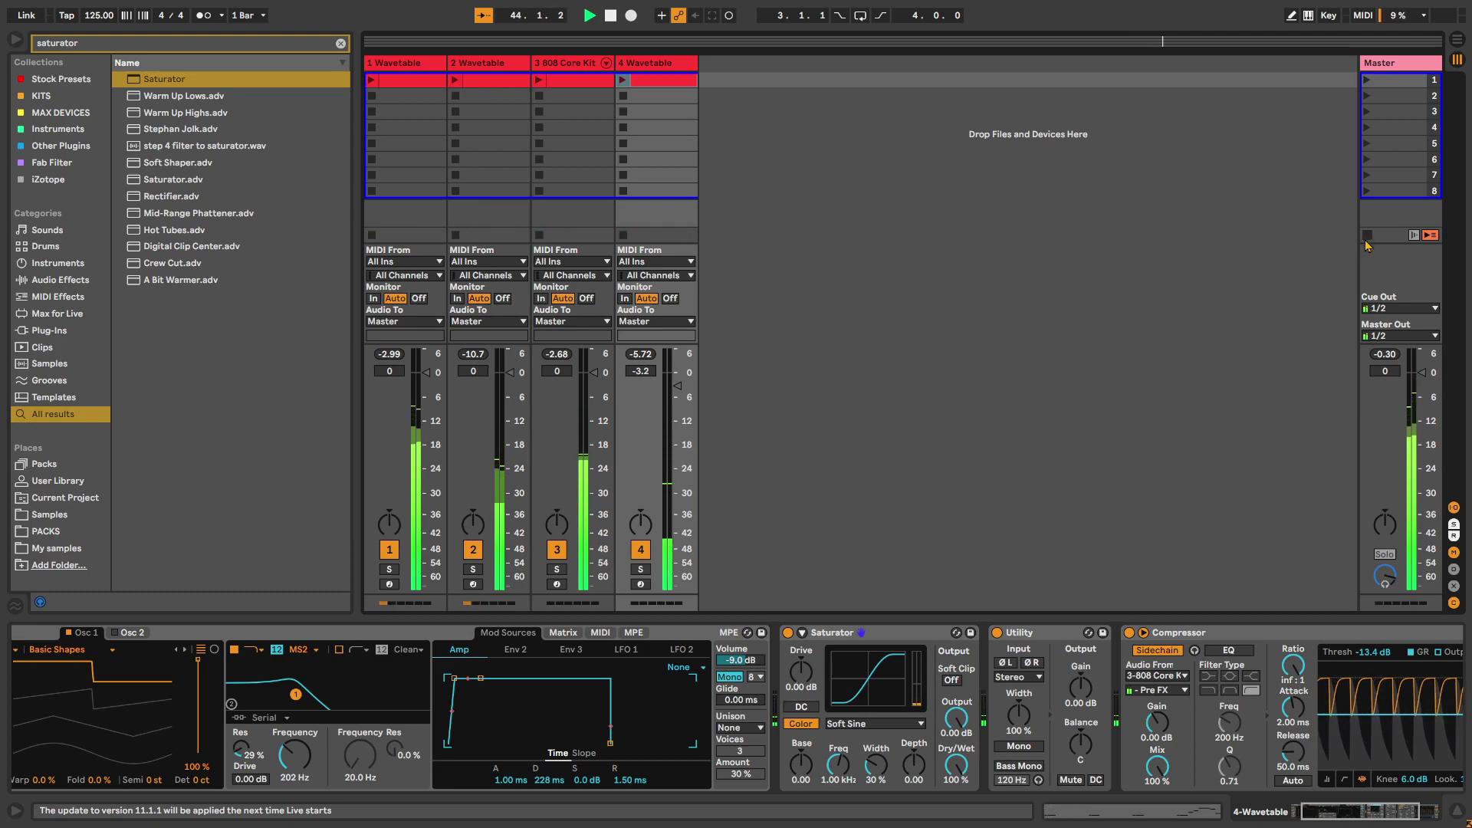